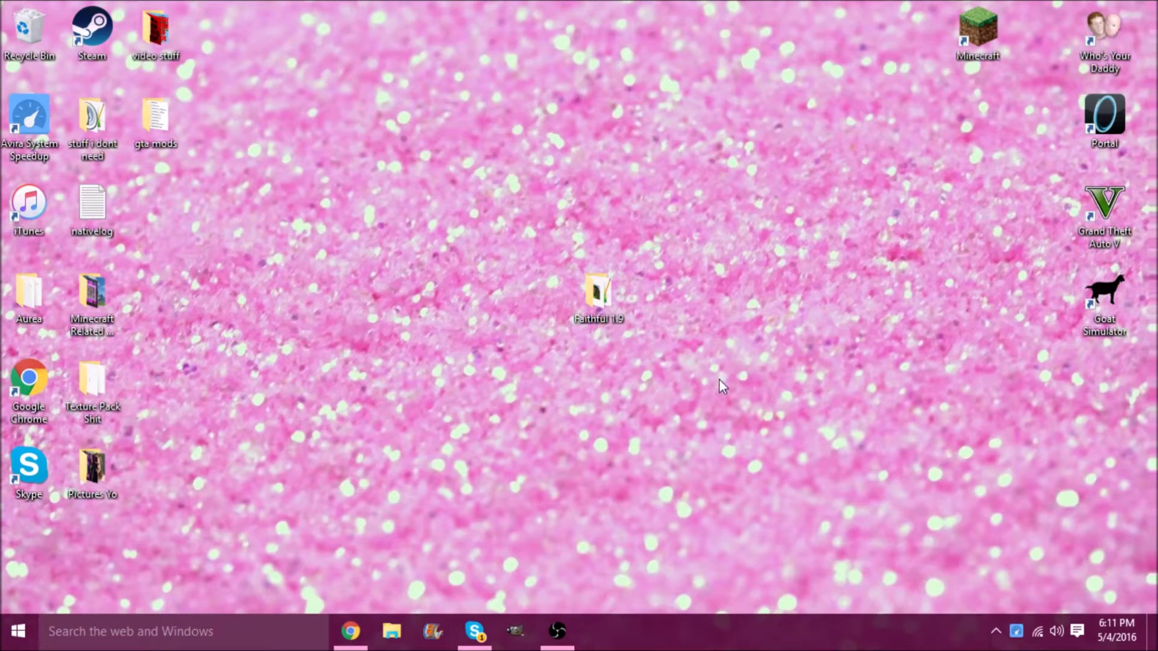
Look inside the Faithful 1.9 folder down to assets and minecraft, and close the folder window
{"action": "double_click", "coordinate": [599, 293]}
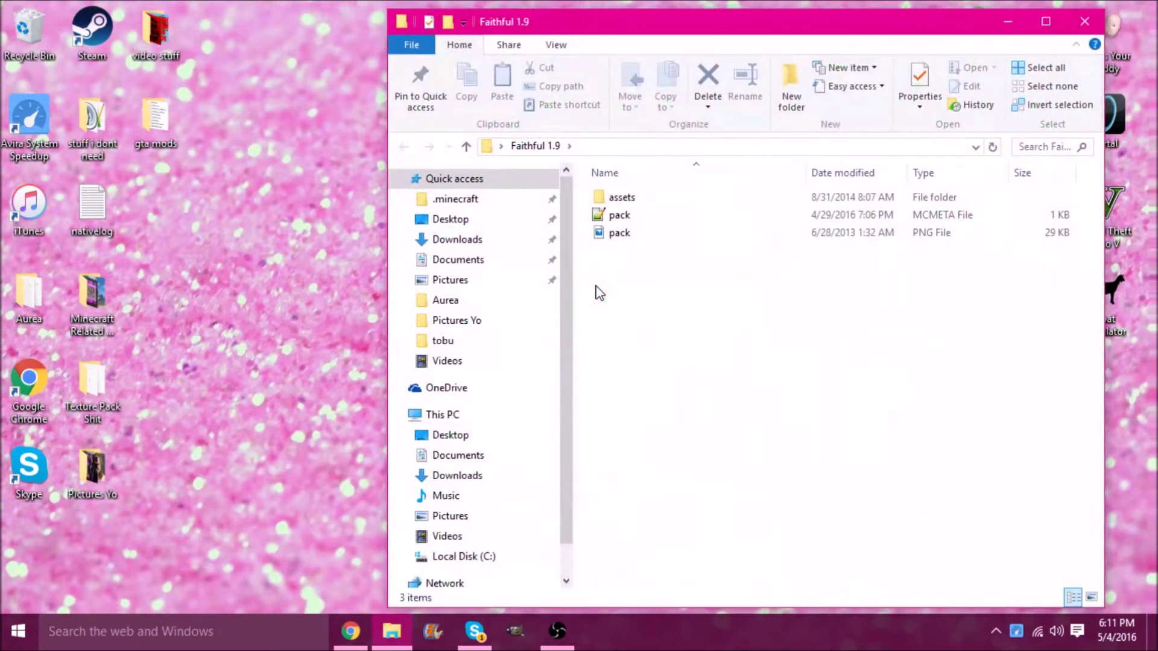
{"action": "double_click", "coordinate": [613, 196]}
{"action": "double_click", "coordinate": [615, 197]}
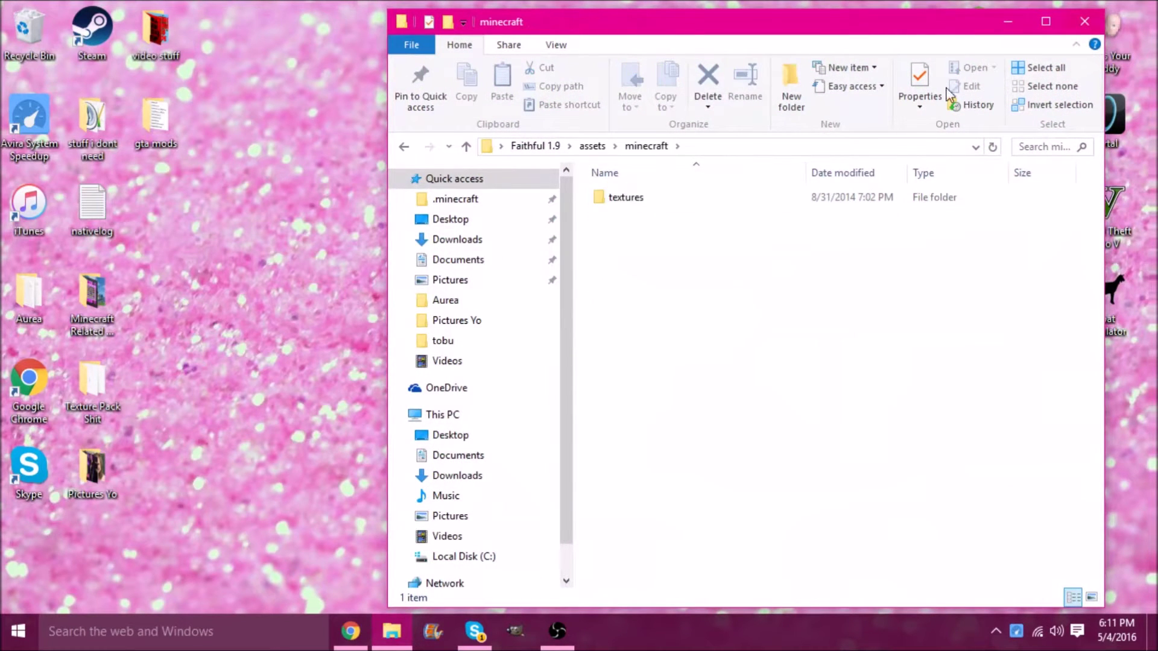
{"action": "key", "text": "alt+F4"}
Rename the Faithful 1.9 folder on the desktop as "Ber Craft!"
{"action": "right_click", "coordinate": [588, 296]}
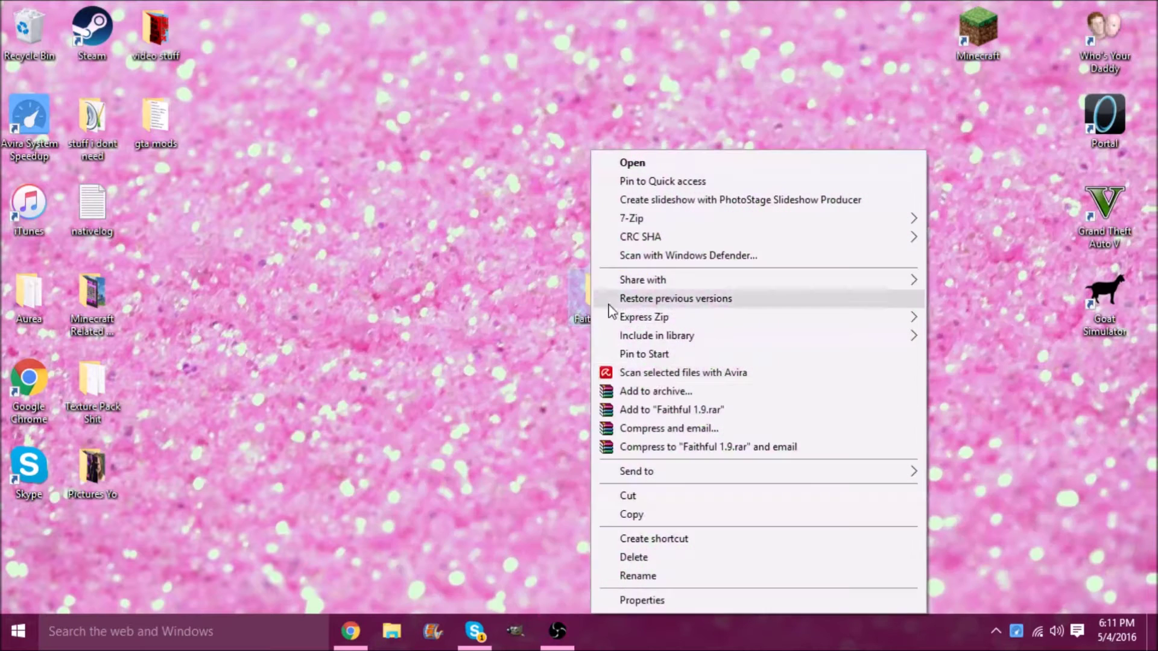
{"action": "left_click", "coordinate": [687, 579]}
{"action": "type", "text": "Ber Craft!"}
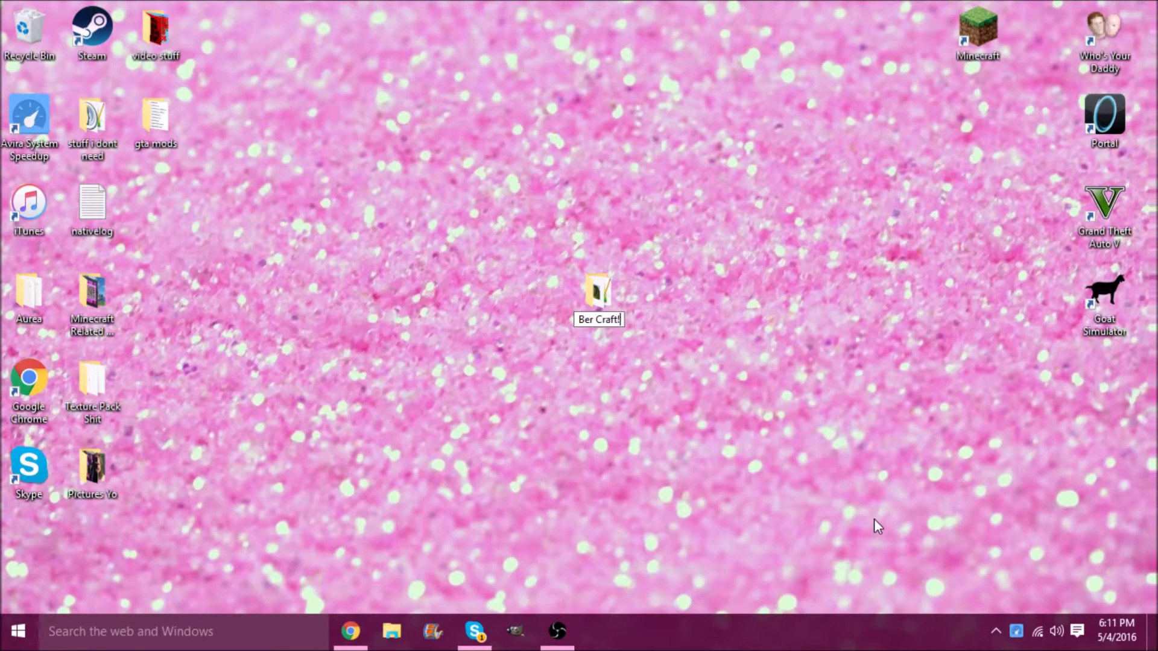
{"action": "key", "text": "Return"}
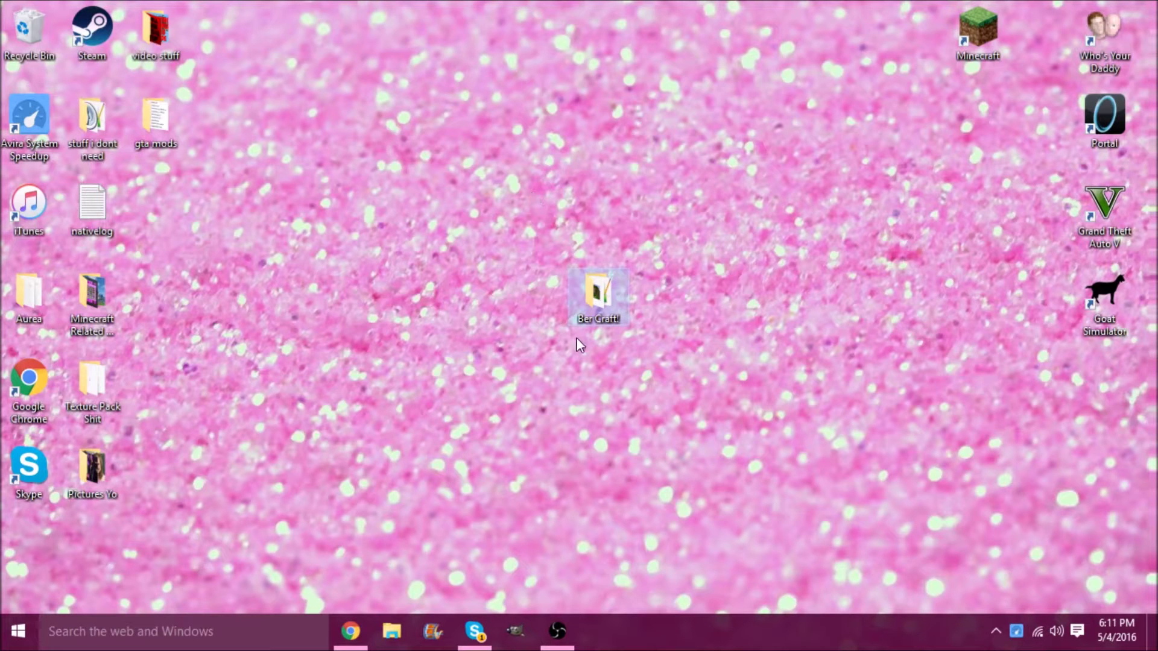
Move the diamond_block and diamond_ore textures from Ber Craft!'s assets/minecraft/textures/blocks folder onto the desktop
{"action": "double_click", "coordinate": [587, 294]}
{"action": "double_click", "coordinate": [621, 204]}
{"action": "double_click", "coordinate": [627, 205]}
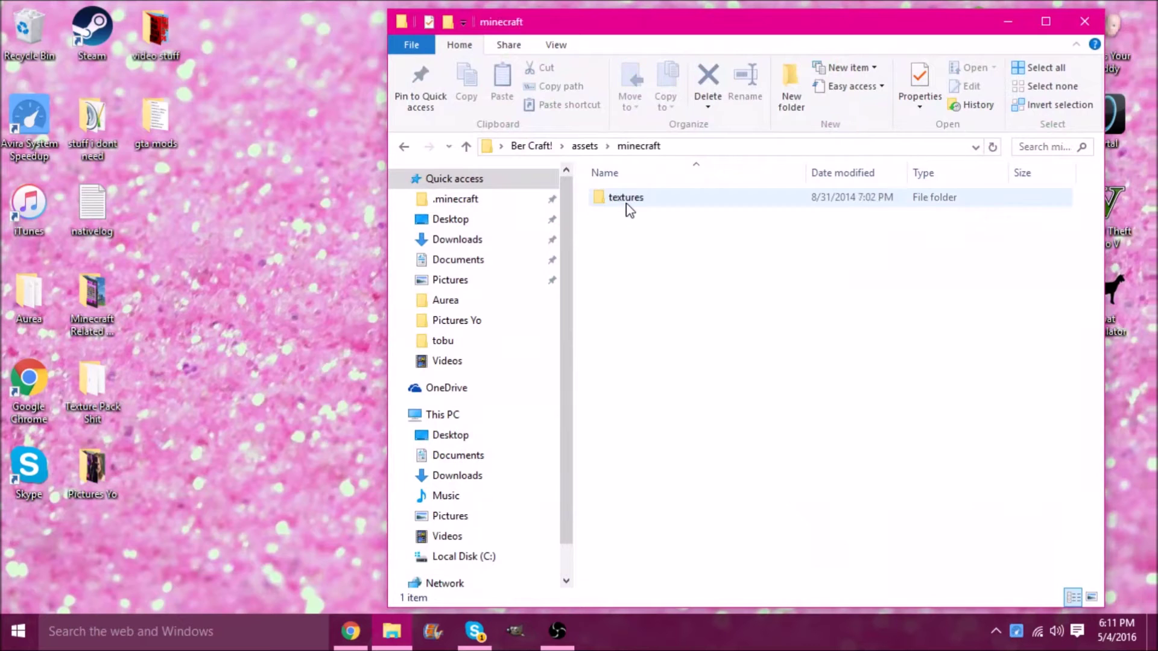
{"action": "double_click", "coordinate": [625, 202]}
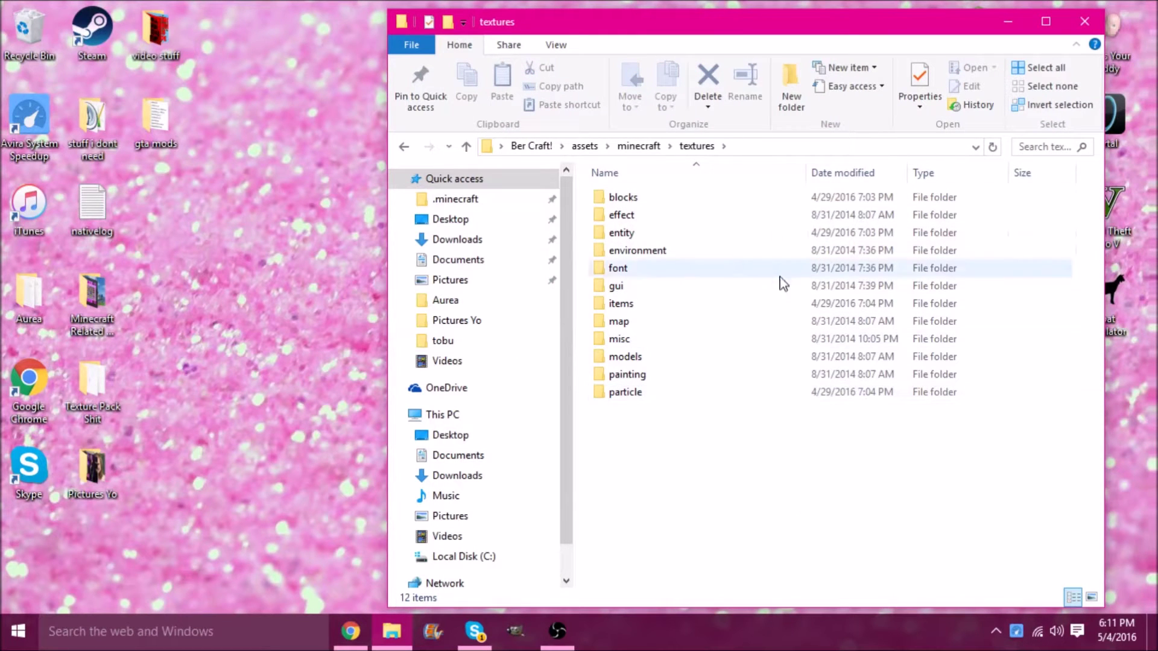
{"action": "double_click", "coordinate": [750, 199]}
{"action": "scroll", "coordinate": [822, 392], "scroll_direction": "down", "scroll_amount": 10}
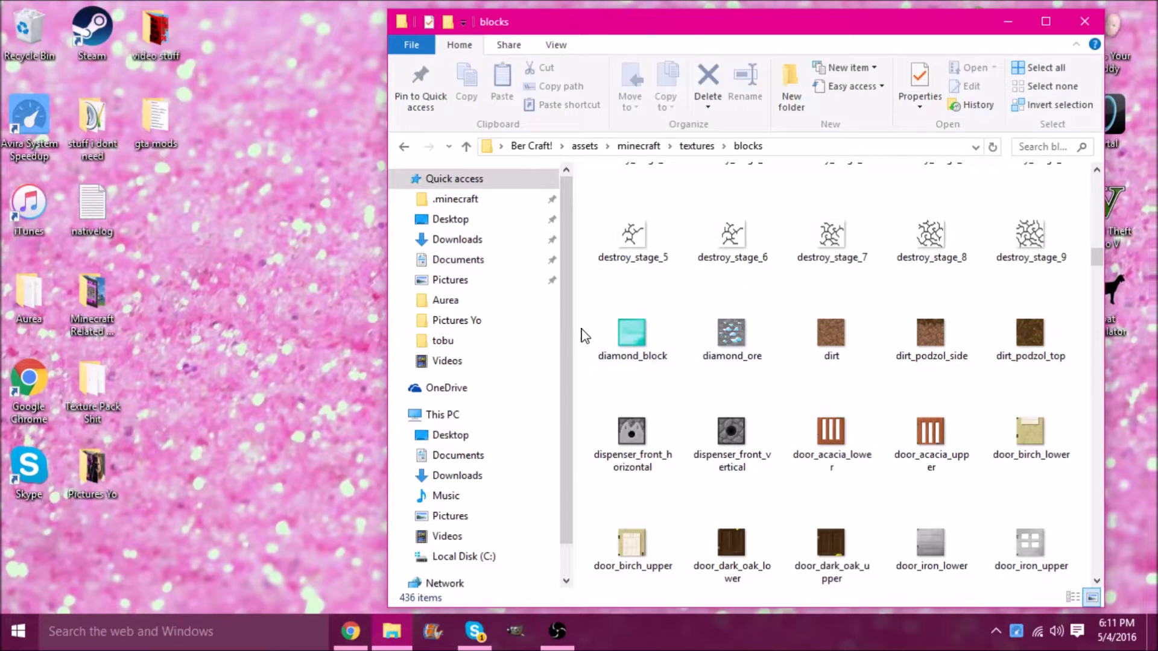
{"action": "left_click_drag", "start_coordinate": [584, 333], "coordinate": [335, 163]}
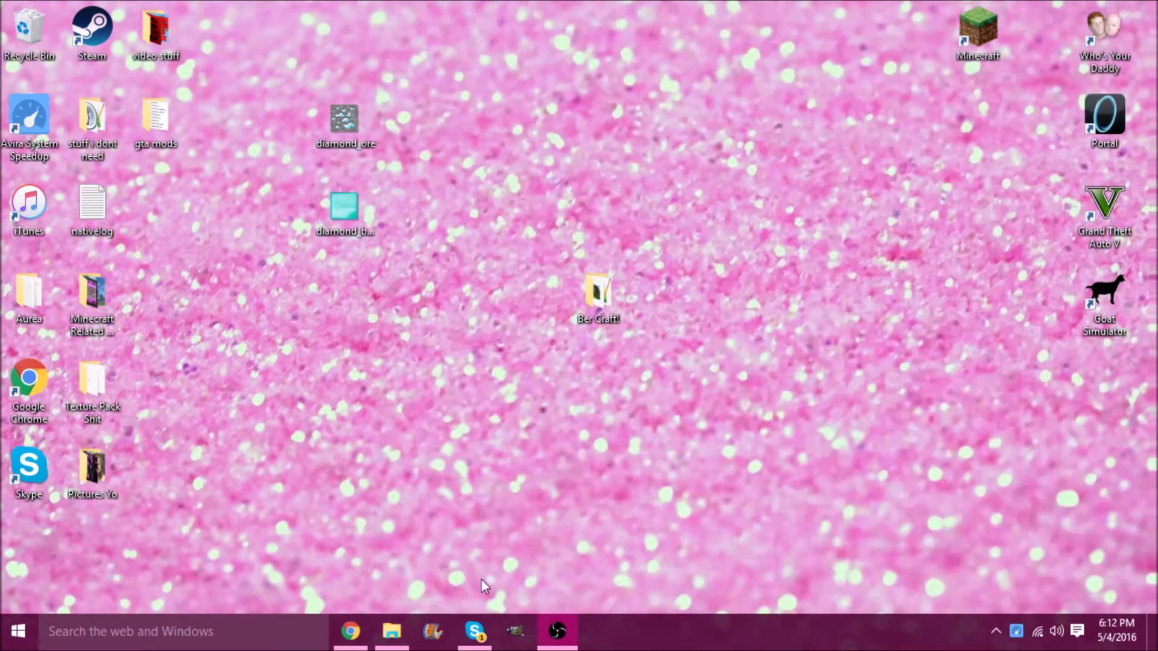
Switch to GIMP and create a new toolbox
{"action": "left_click", "coordinate": [502, 642]}
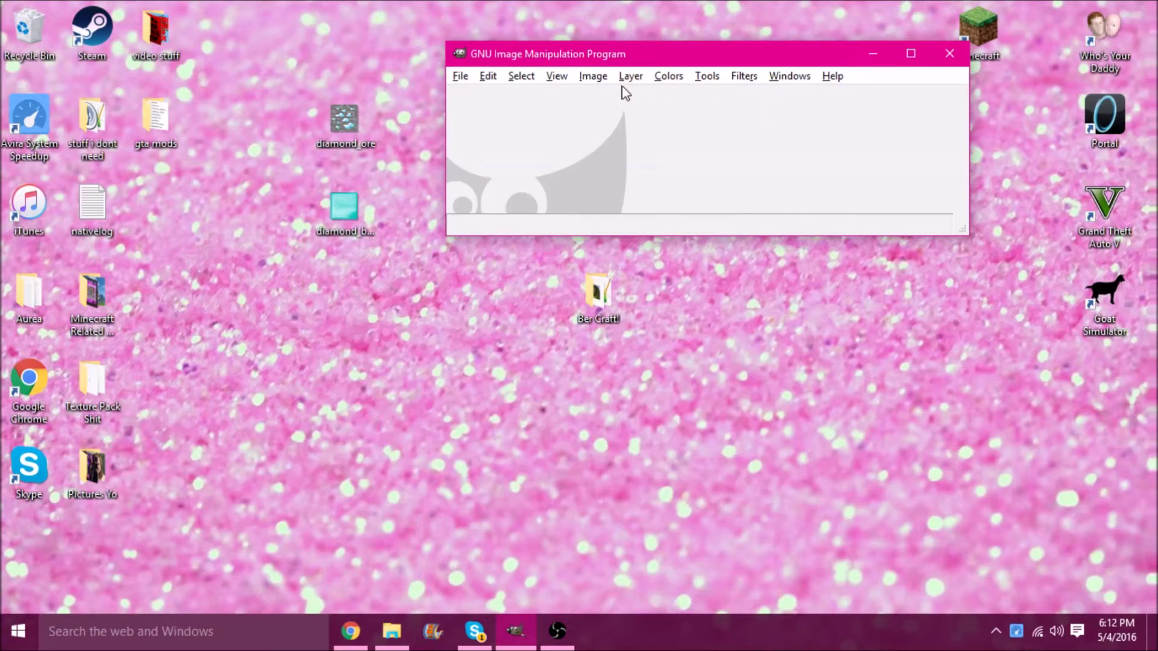
{"action": "left_click", "coordinate": [707, 77]}
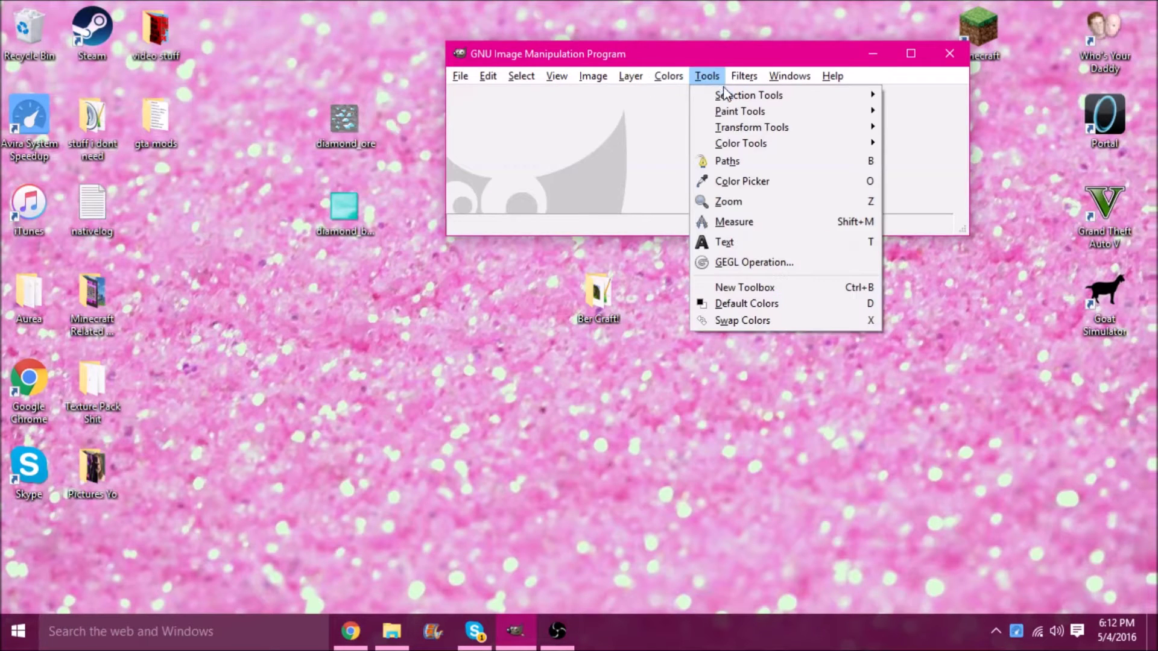
{"action": "left_click", "coordinate": [772, 285]}
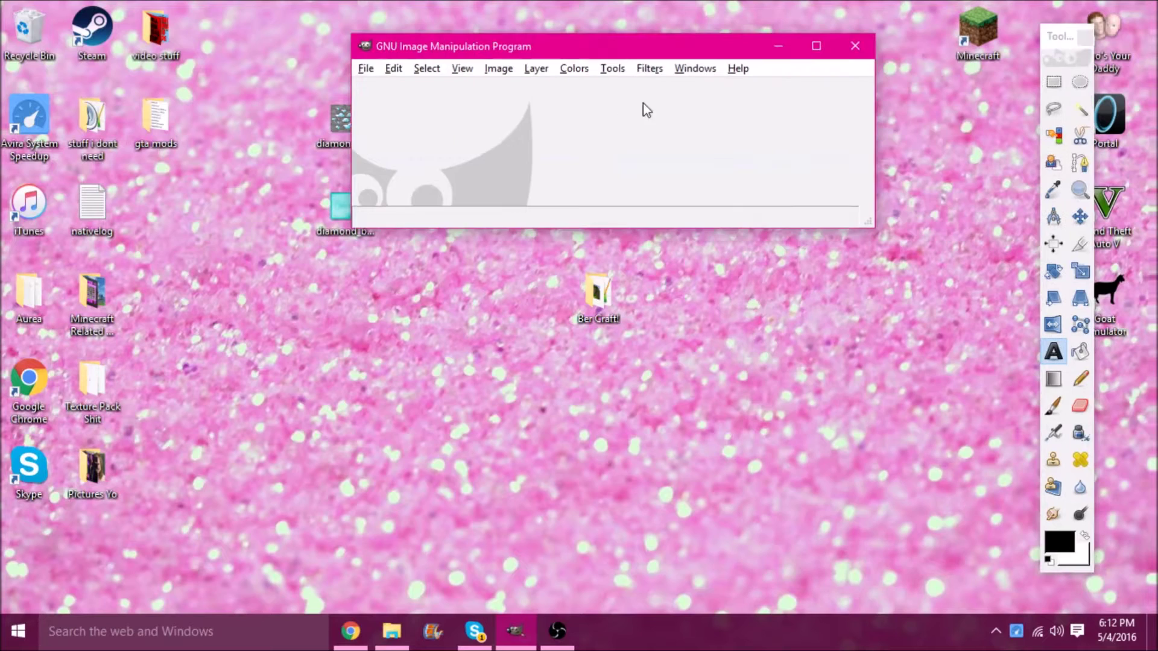
Open diamond_block.png from the recently used images and enlarge its image window
{"action": "left_click", "coordinate": [365, 68]}
{"action": "left_click", "coordinate": [393, 122]}
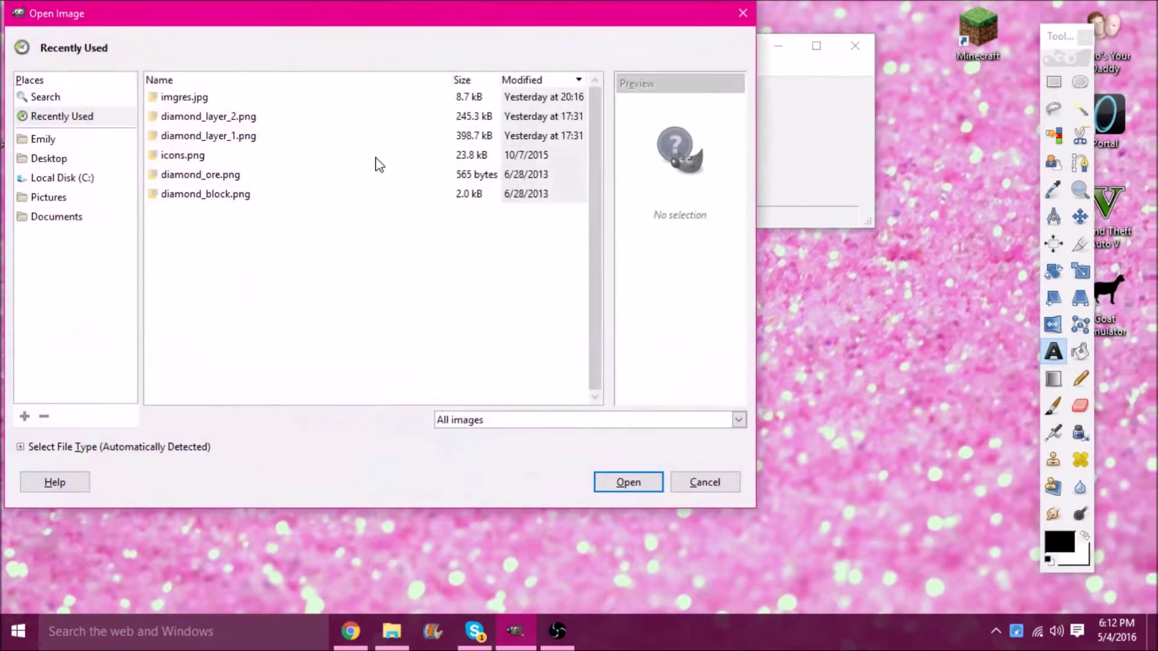
{"action": "double_click", "coordinate": [203, 192]}
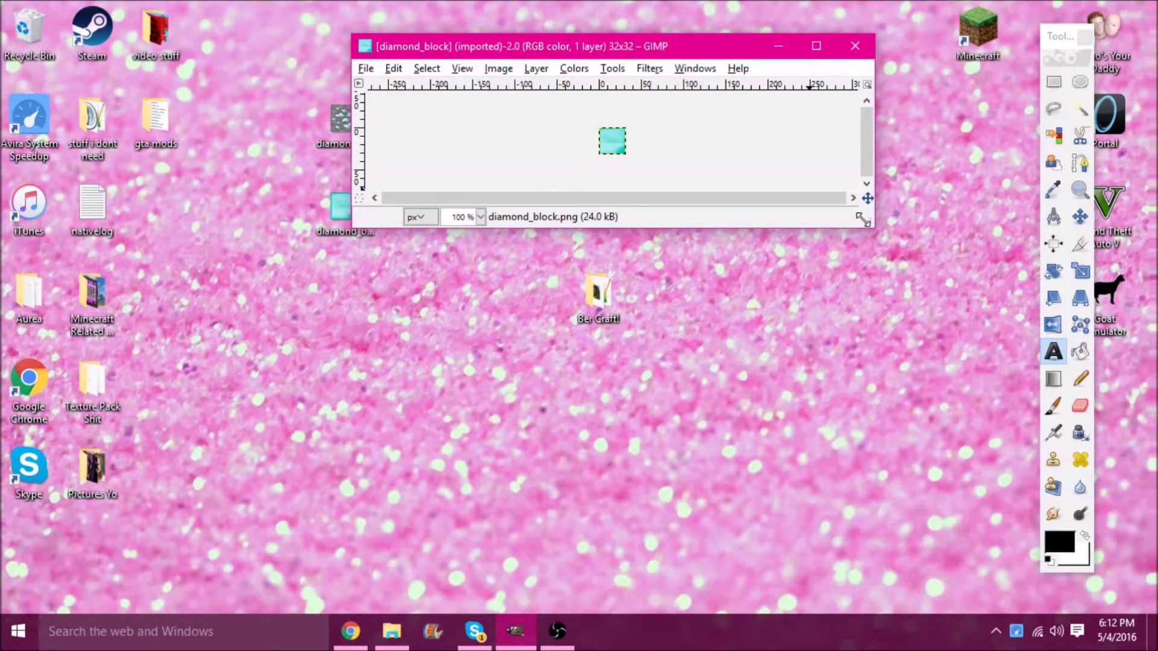
{"action": "left_click_drag", "start_coordinate": [863, 219], "coordinate": [963, 533]}
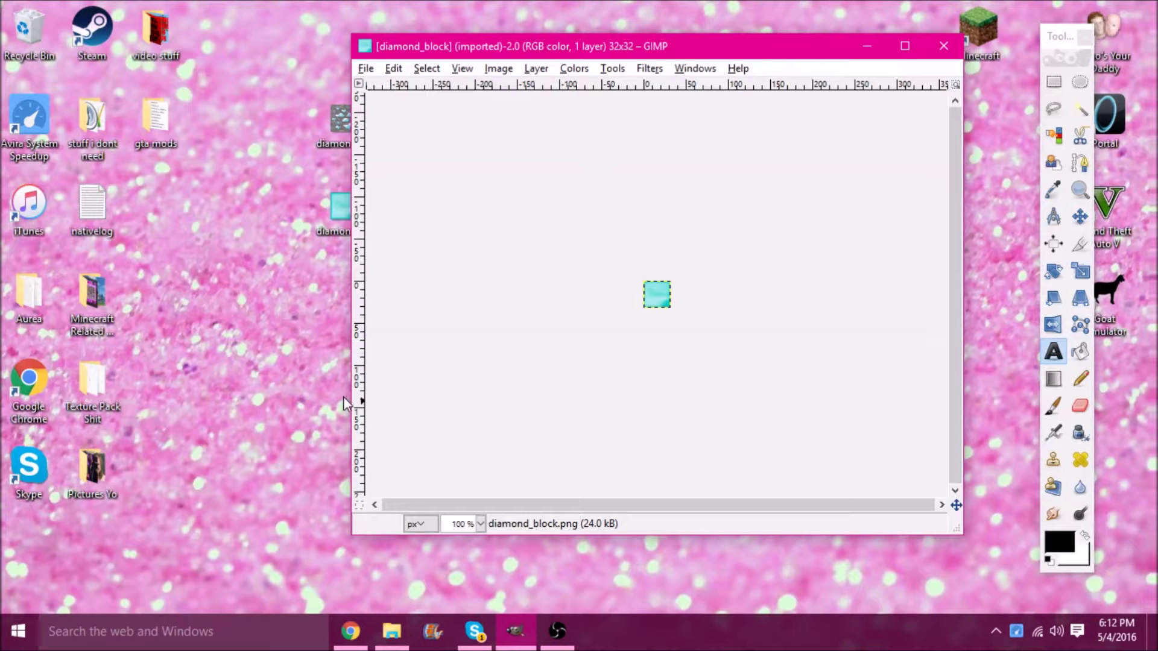
{"action": "left_click_drag", "start_coordinate": [347, 396], "coordinate": [123, 396]}
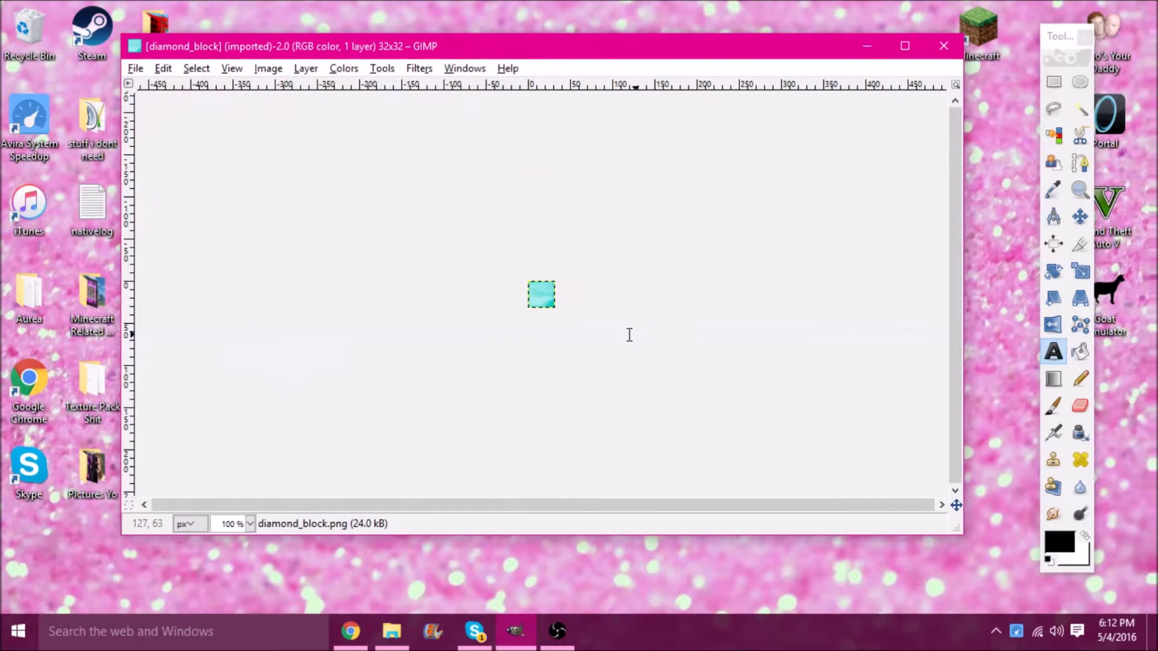
{"action": "scroll", "coordinate": [627, 333], "scroll_direction": "up", "scroll_amount": 7}
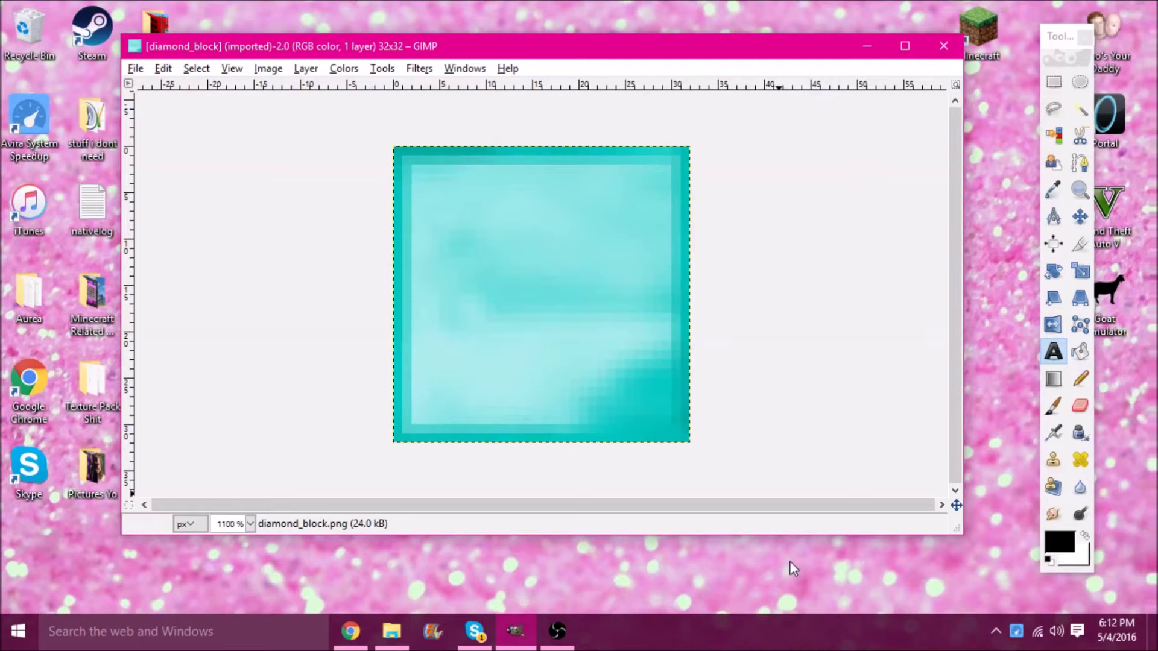
{"action": "left_click_drag", "start_coordinate": [777, 535], "coordinate": [789, 601]}
{"action": "scroll", "coordinate": [565, 305], "scroll_direction": "up", "scroll_amount": 1}
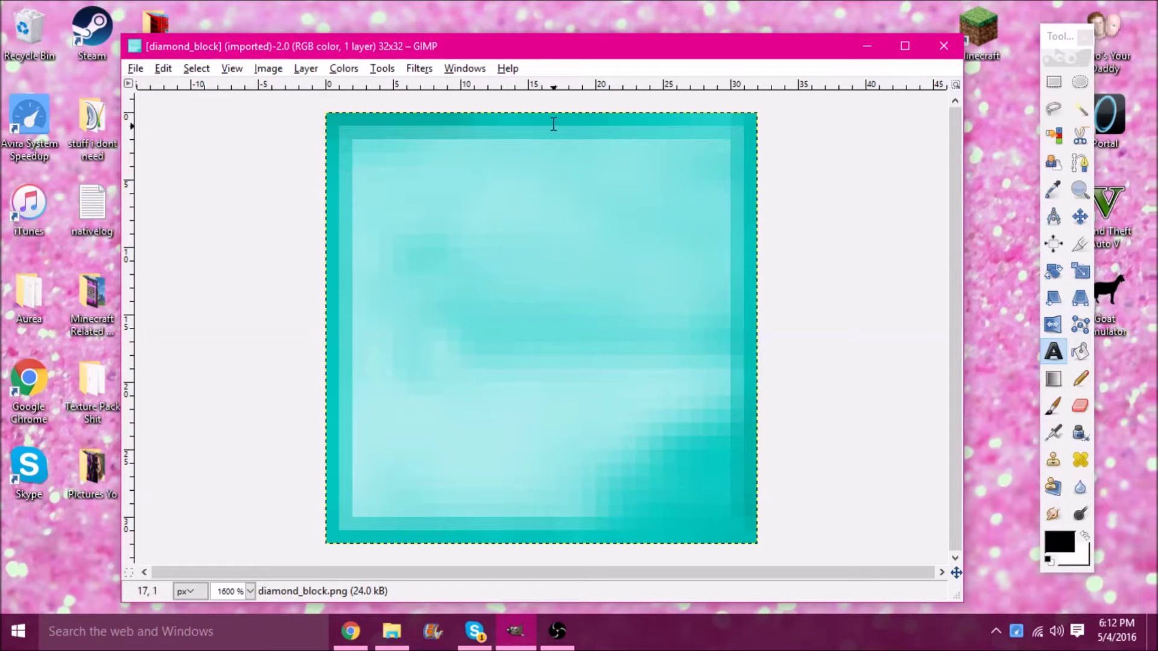
Colorize the diamond block texture red with hue 0, saturation 100 and lightness -10
{"action": "left_click", "coordinate": [346, 68]}
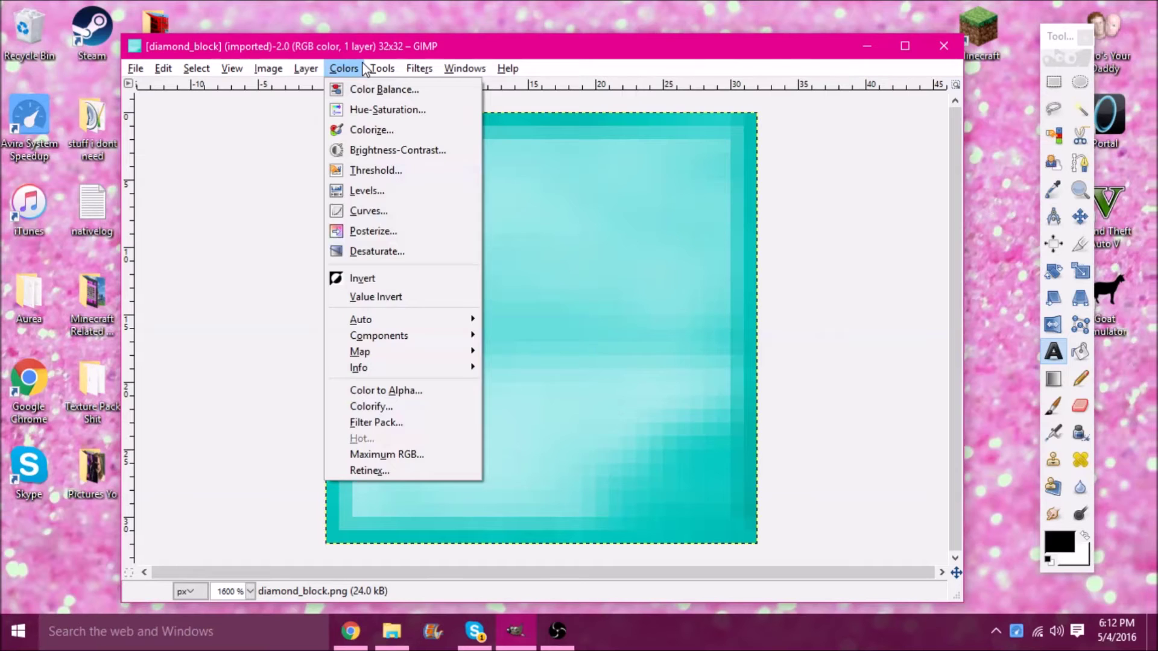
{"action": "left_click", "coordinate": [372, 130]}
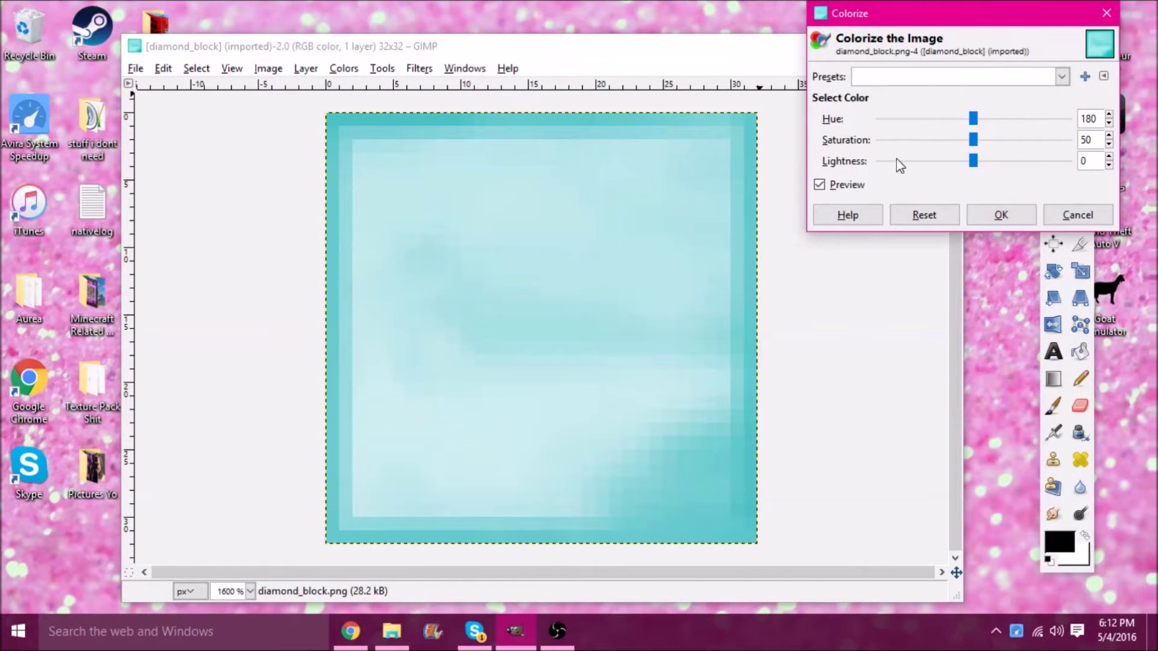
{"action": "left_click_drag", "start_coordinate": [973, 119], "coordinate": [796, 109]}
{"action": "left_click_drag", "start_coordinate": [977, 143], "coordinate": [1127, 143]}
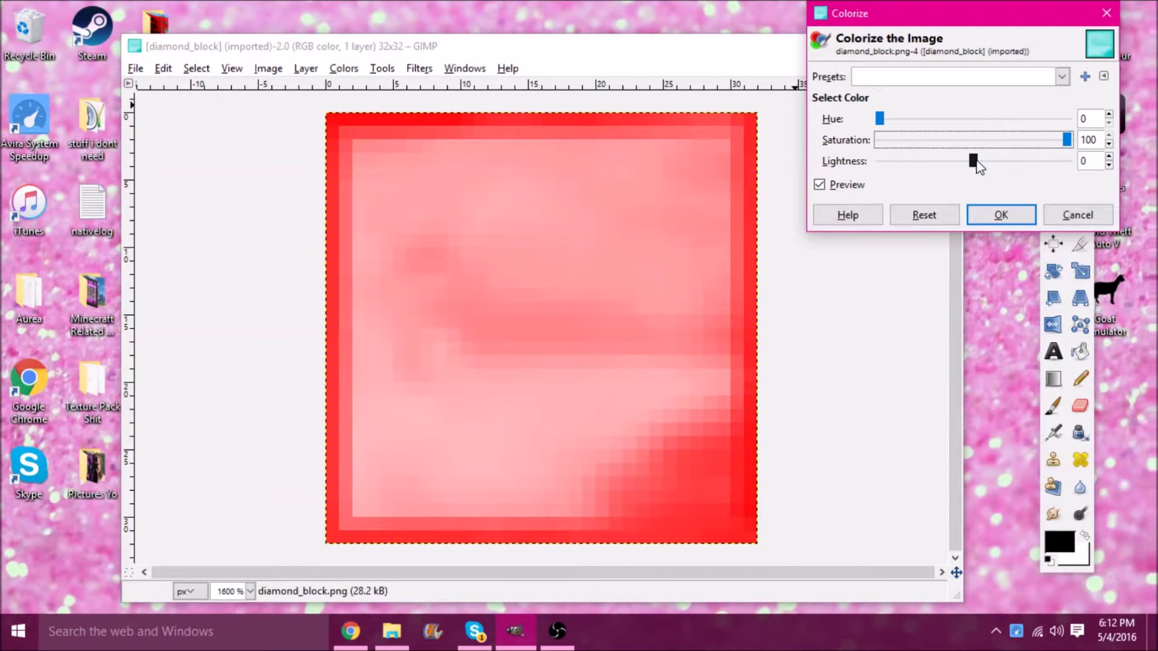
{"action": "left_click_drag", "start_coordinate": [974, 161], "coordinate": [966, 187]}
{"action": "left_click", "coordinate": [1109, 166]}
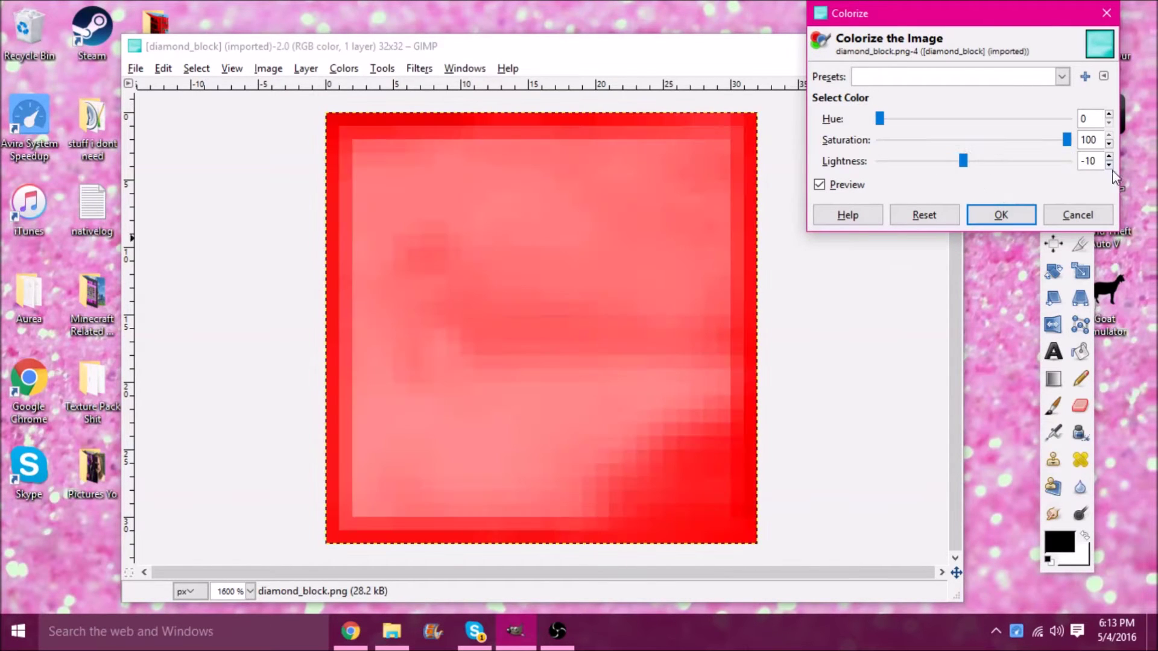
{"action": "left_click", "coordinate": [980, 216]}
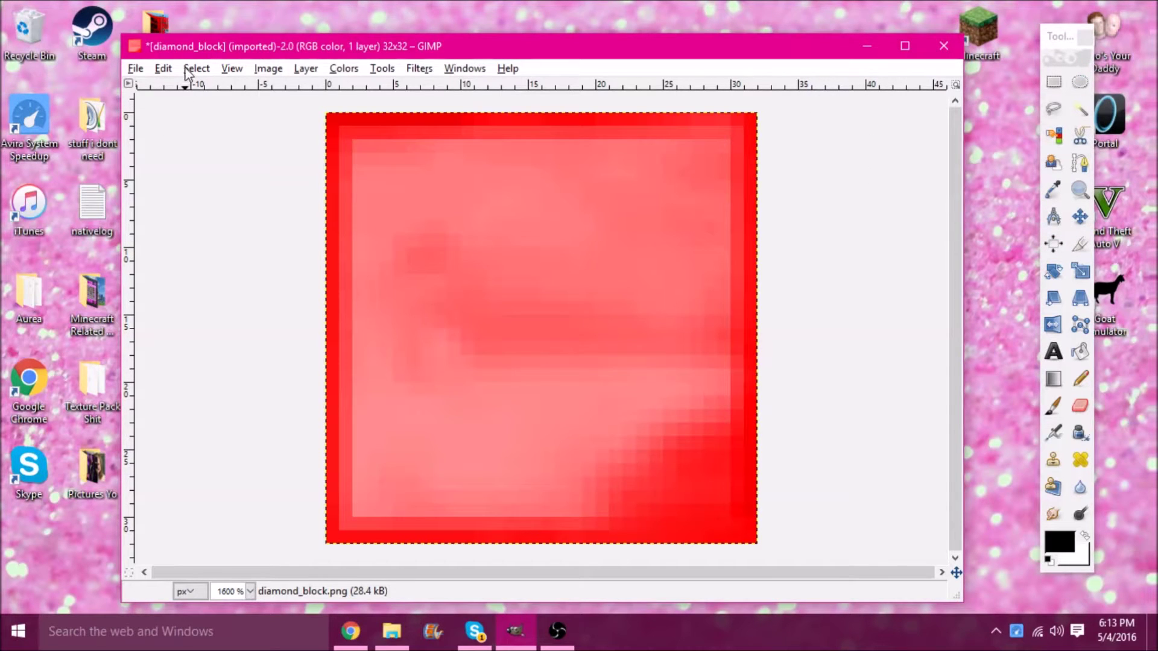
Export the recoloured block to the Desktop as diamond_block.png, replacing the existing file
{"action": "left_click", "coordinate": [135, 73]}
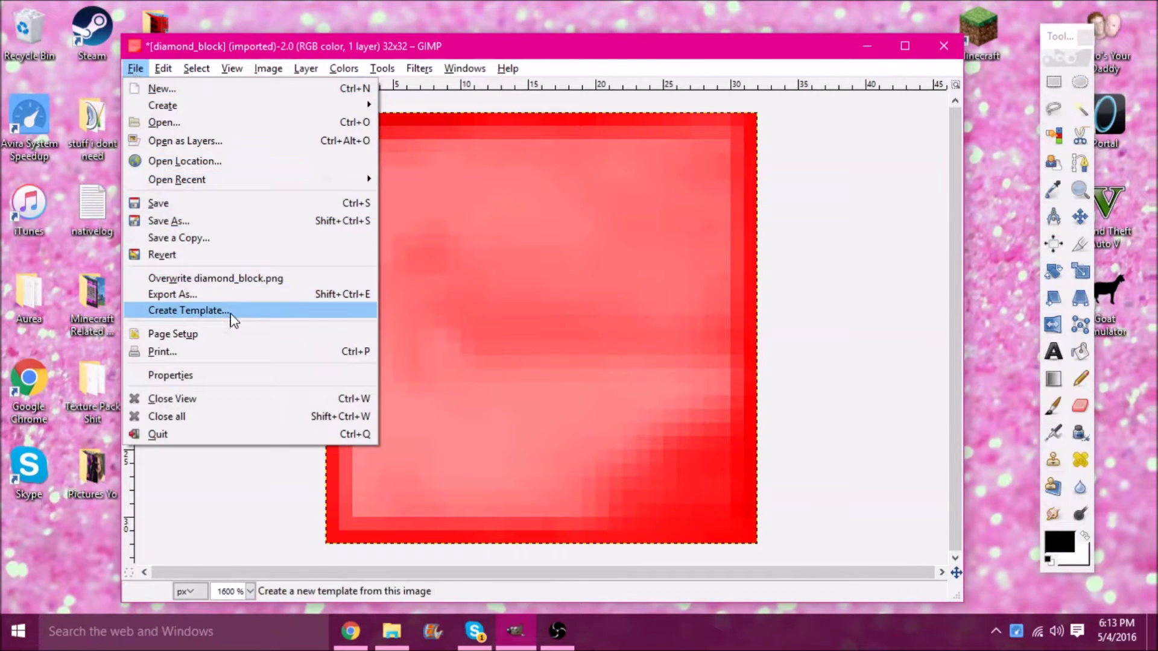
{"action": "left_click", "coordinate": [221, 295]}
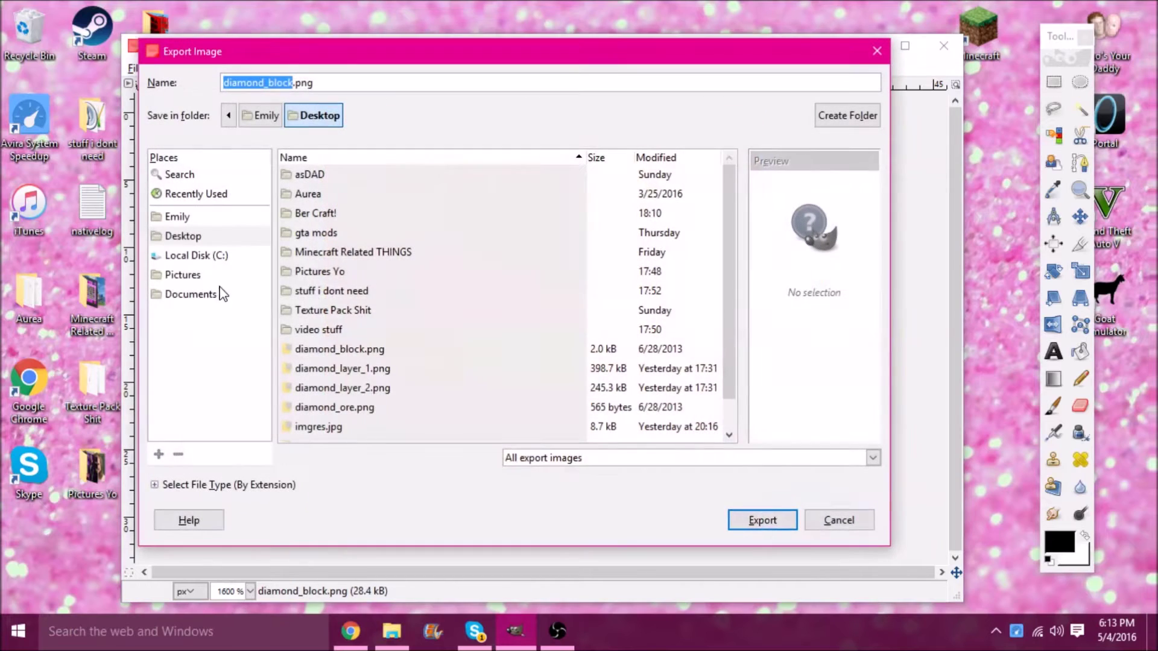
{"action": "left_click", "coordinate": [762, 520]}
{"action": "left_click", "coordinate": [567, 375]}
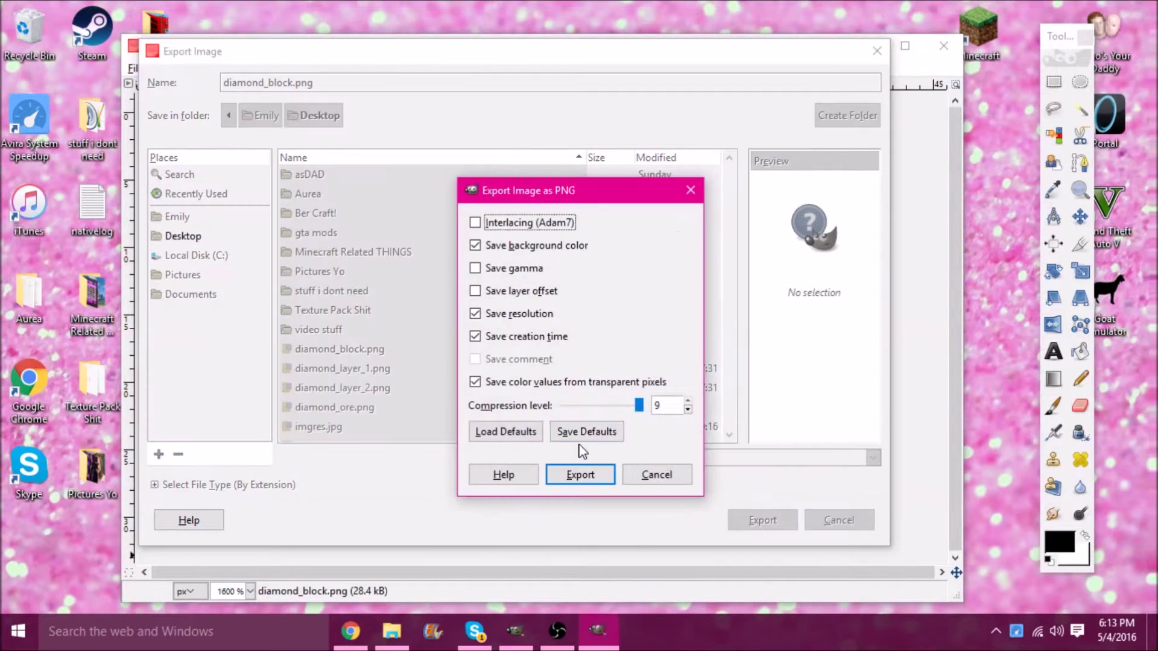
{"action": "left_click", "coordinate": [578, 472]}
{"action": "left_click", "coordinate": [868, 44]}
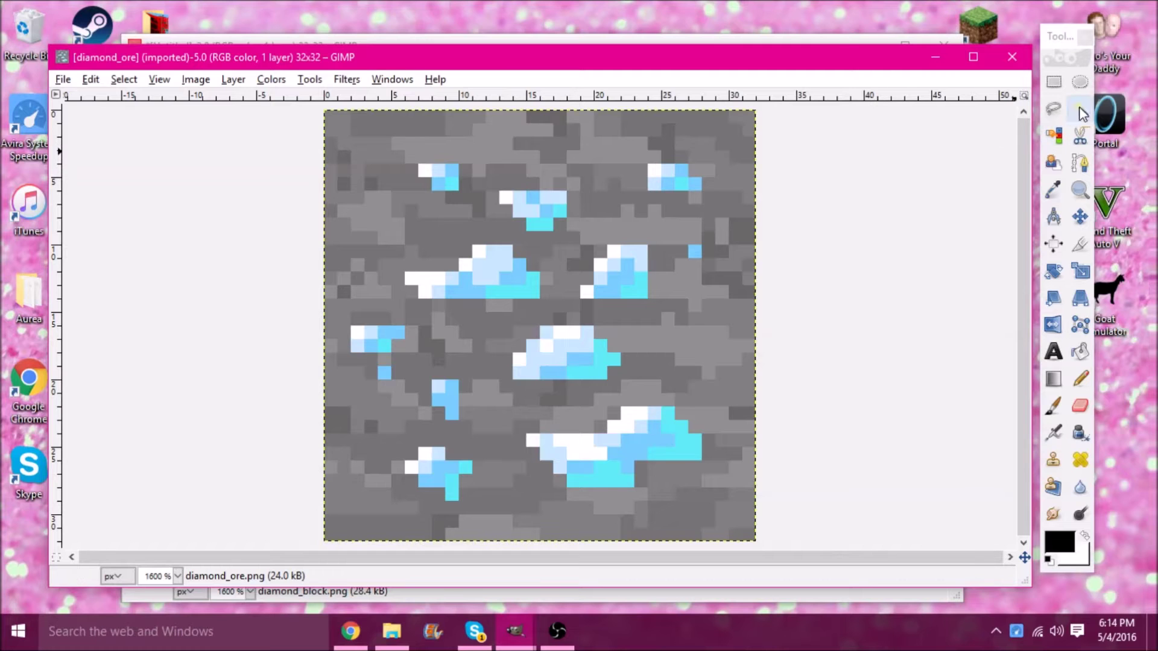
Select the central diamond gem in the diamond_ore texture by tracing its pixel outline with the Free Select tool
{"action": "left_click", "coordinate": [1054, 108]}
{"action": "scroll", "coordinate": [545, 215], "scroll_direction": "up", "scroll_amount": 1}
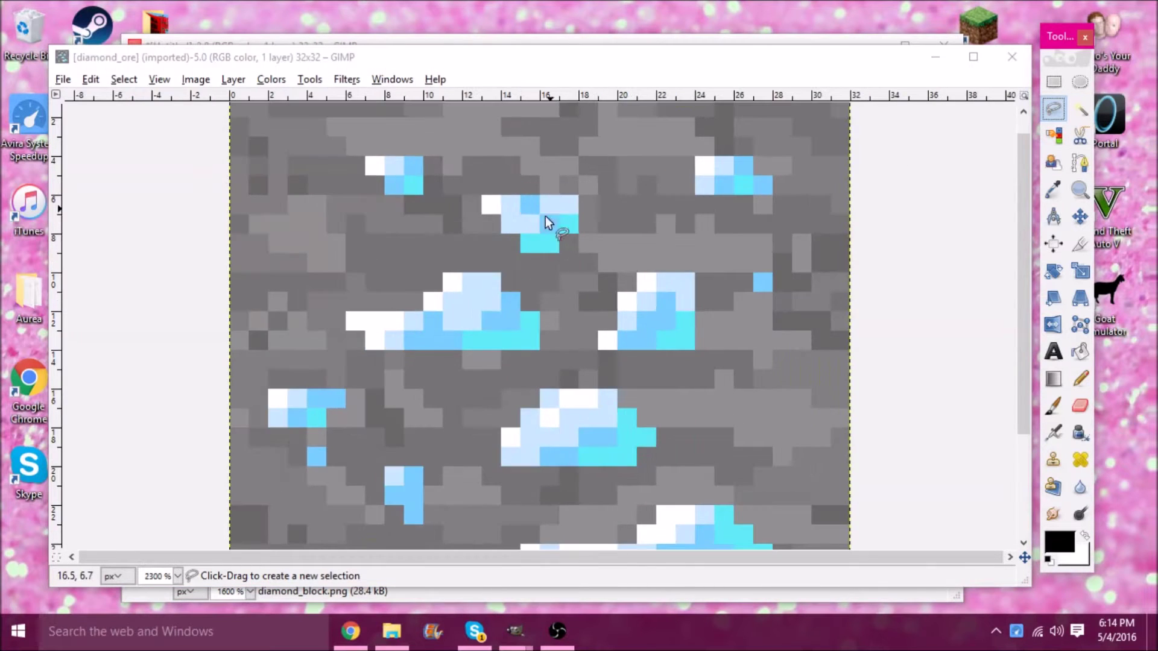
{"action": "scroll", "coordinate": [543, 234], "scroll_direction": "down", "scroll_amount": 2}
{"action": "left_click", "coordinate": [540, 276]}
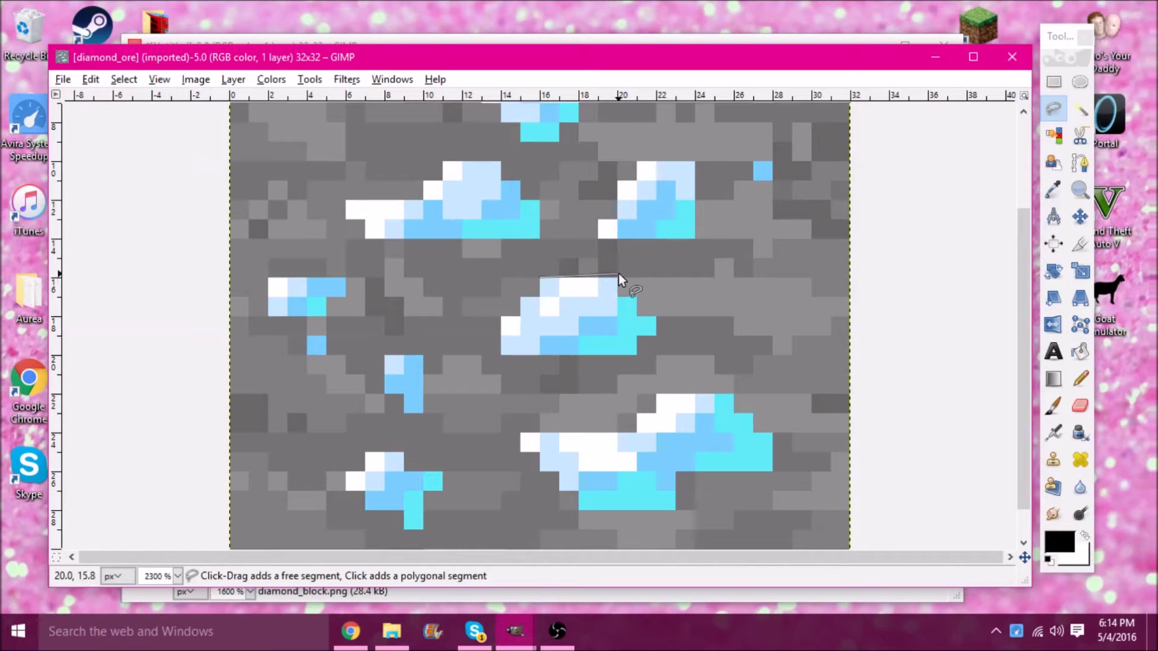
{"action": "left_click", "coordinate": [618, 277]}
{"action": "left_click", "coordinate": [620, 298]}
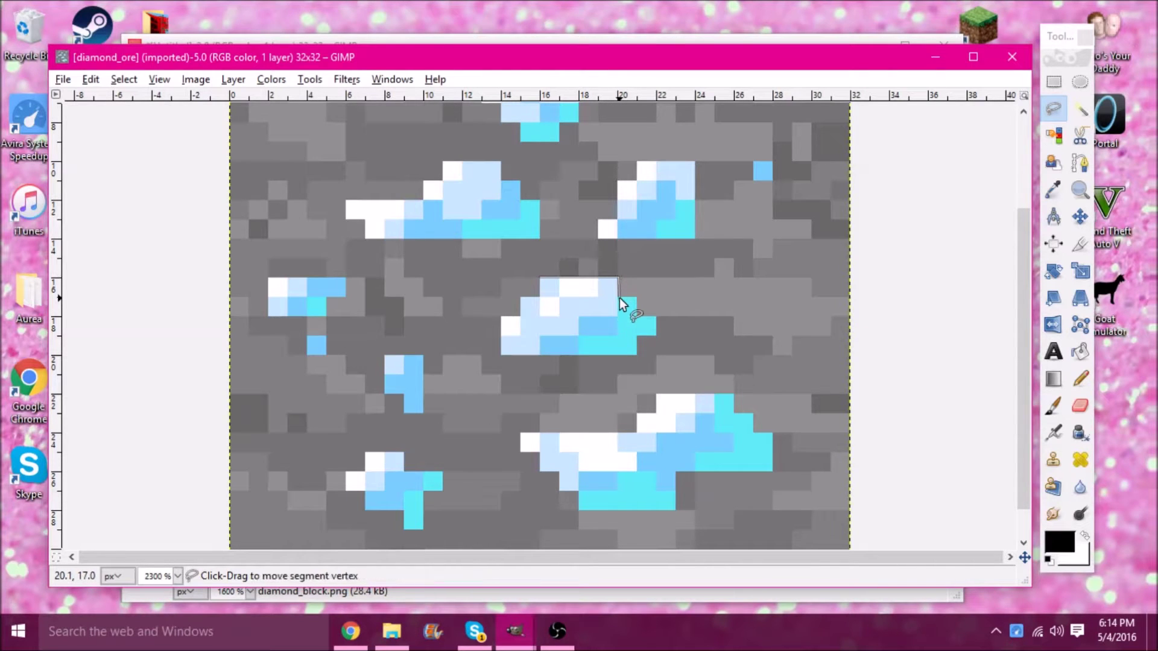
{"action": "left_click", "coordinate": [640, 316]}
{"action": "left_click", "coordinate": [656, 316]}
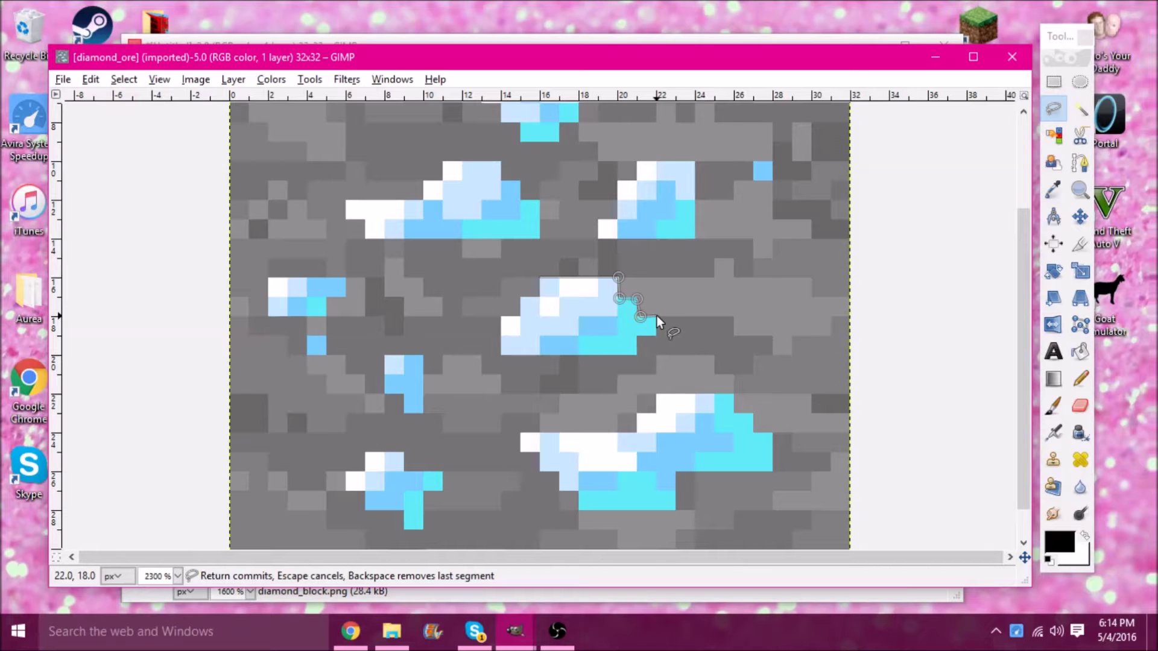
{"action": "left_click", "coordinate": [655, 336]}
{"action": "left_click", "coordinate": [636, 335]}
{"action": "left_click", "coordinate": [636, 355]}
{"action": "left_click", "coordinate": [500, 355]}
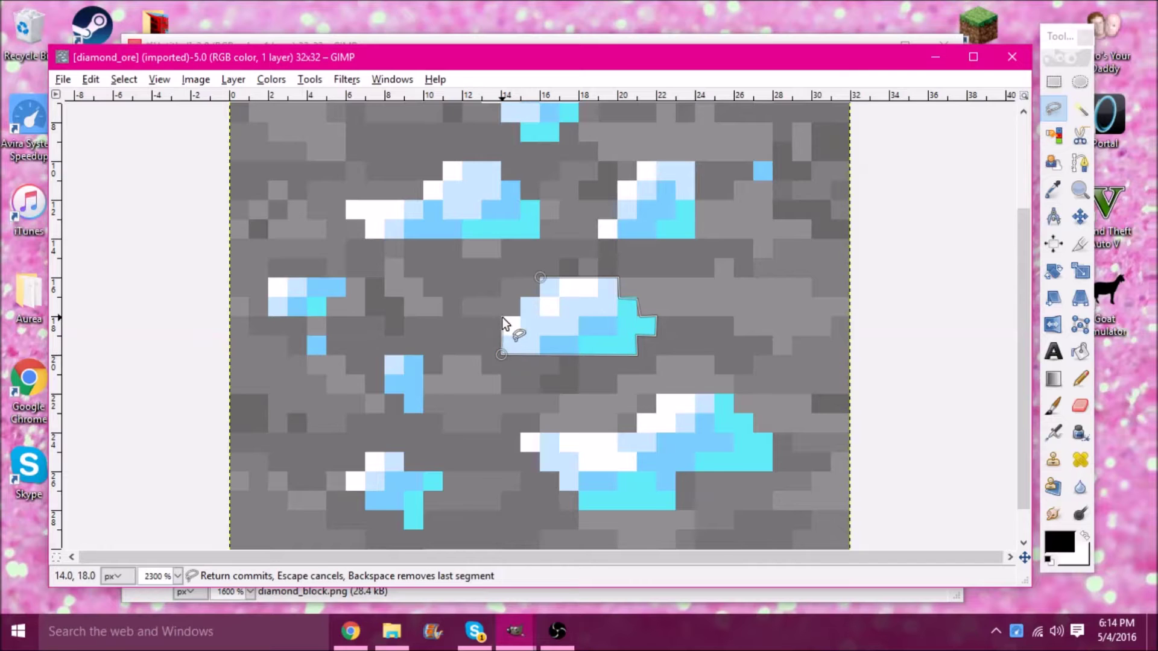
{"action": "double_click", "coordinate": [502, 316]}
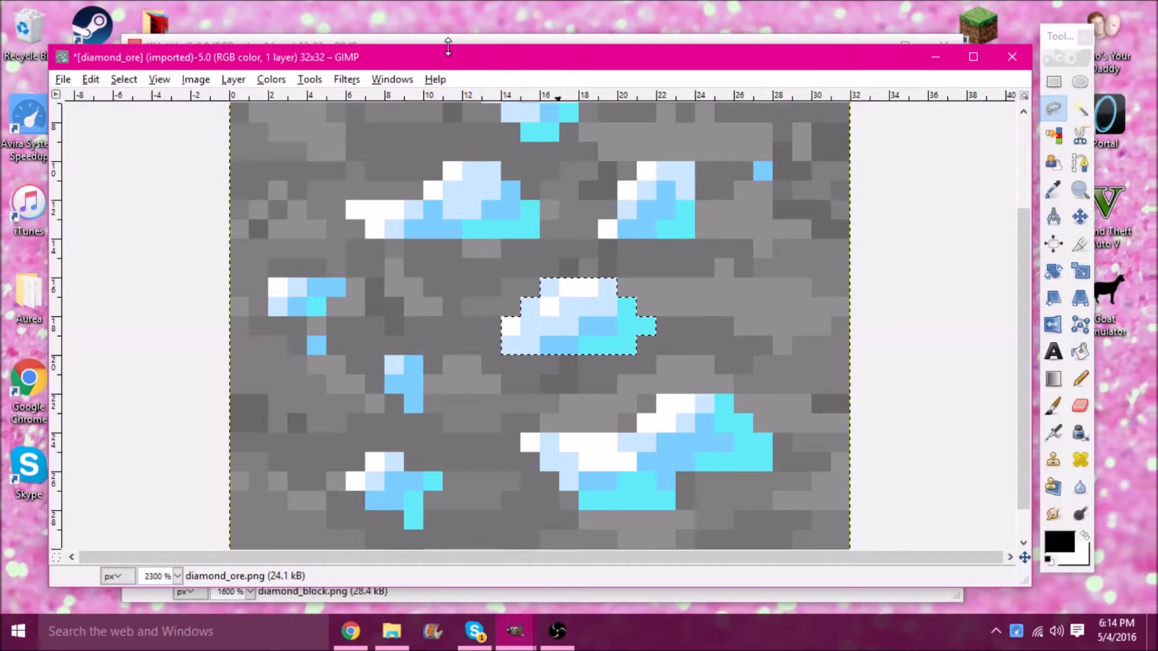
Colorize the selected central gem with the latest preset of hue 0, saturation 100 and lightness -10, and clear the selection
{"action": "left_click", "coordinate": [279, 81]}
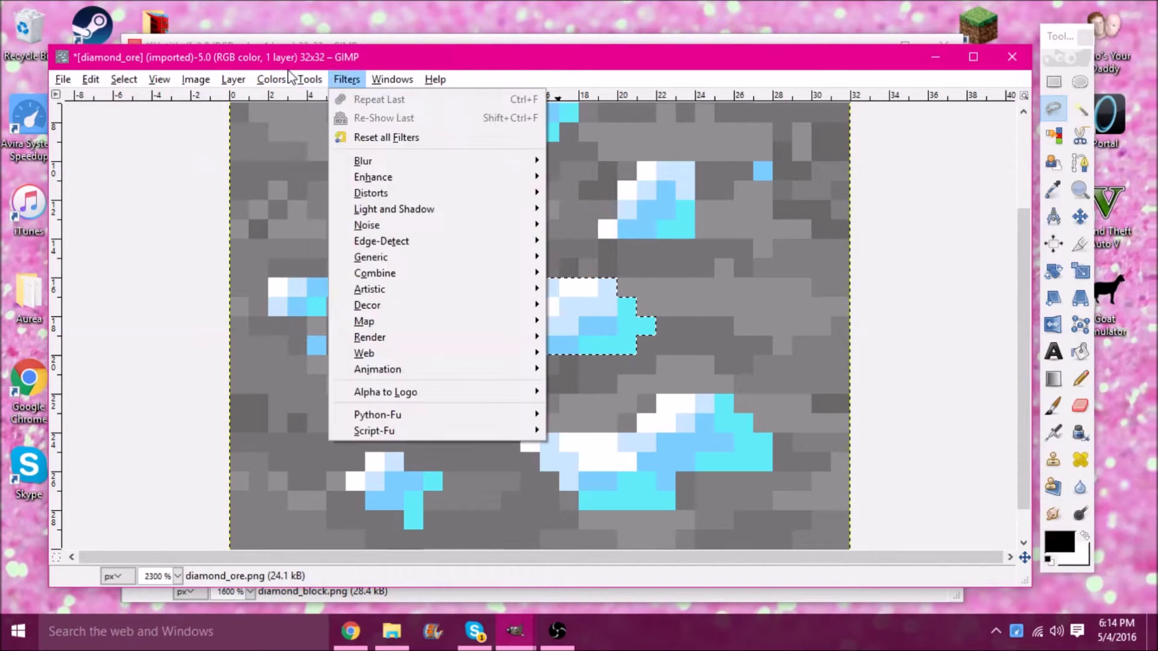
{"action": "mouse_move", "coordinate": [272, 79]}
{"action": "left_click", "coordinate": [293, 140]}
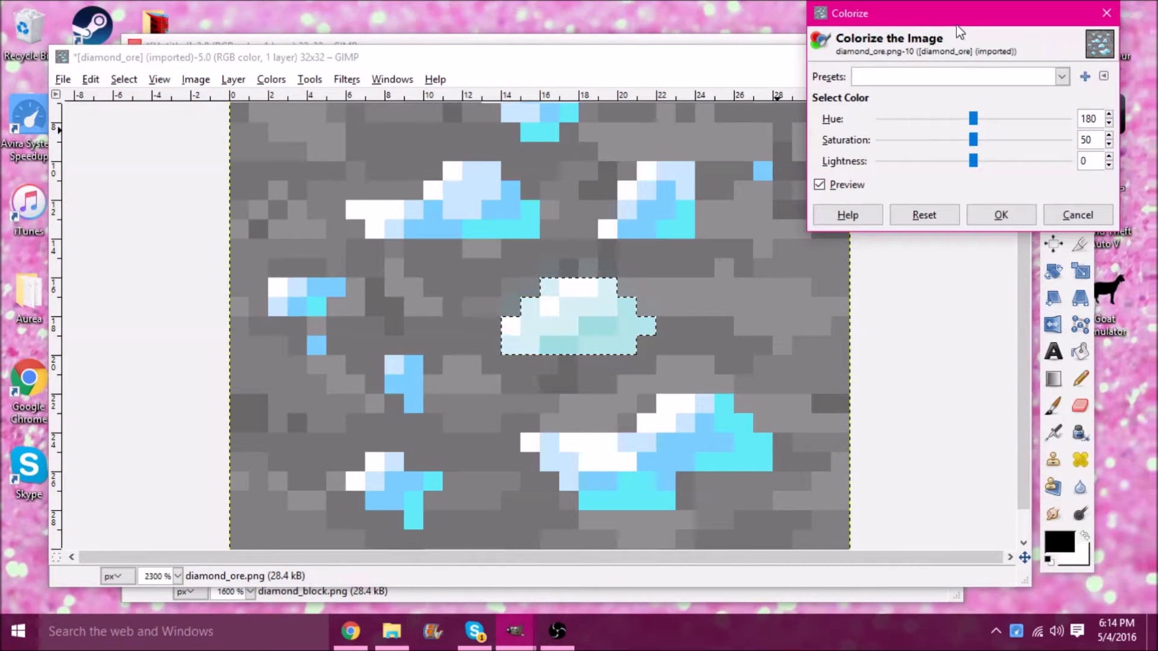
{"action": "left_click", "coordinate": [958, 76]}
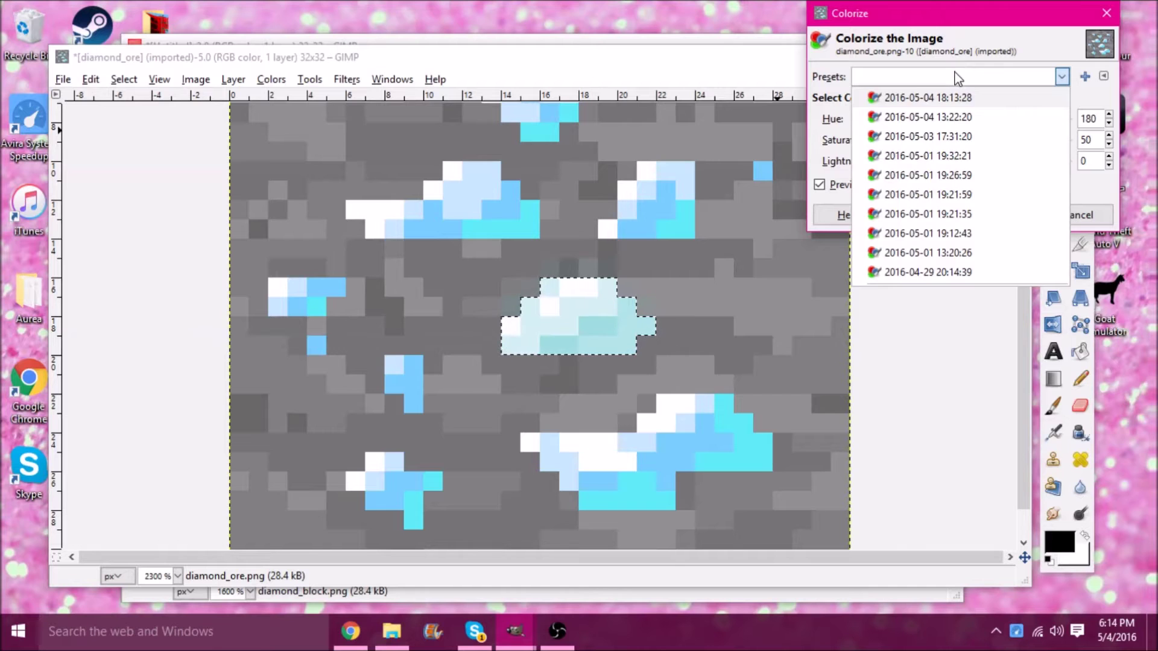
{"action": "left_click", "coordinate": [950, 101]}
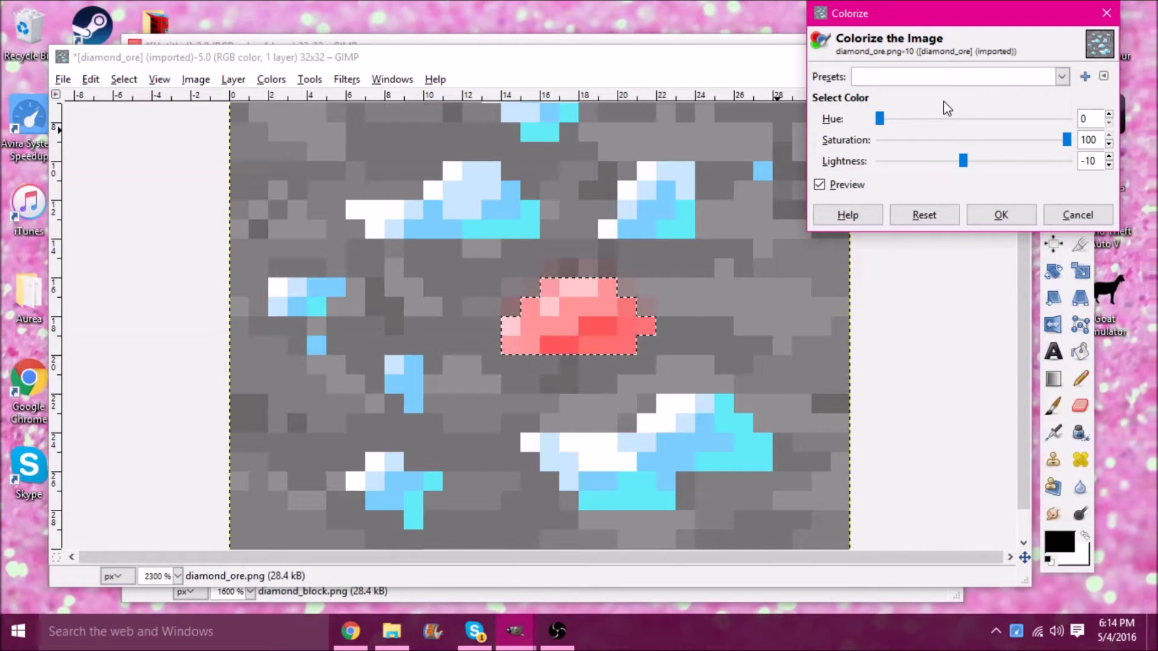
{"action": "left_click", "coordinate": [1010, 218]}
{"action": "left_click", "coordinate": [1054, 82]}
{"action": "left_click", "coordinate": [622, 210]}
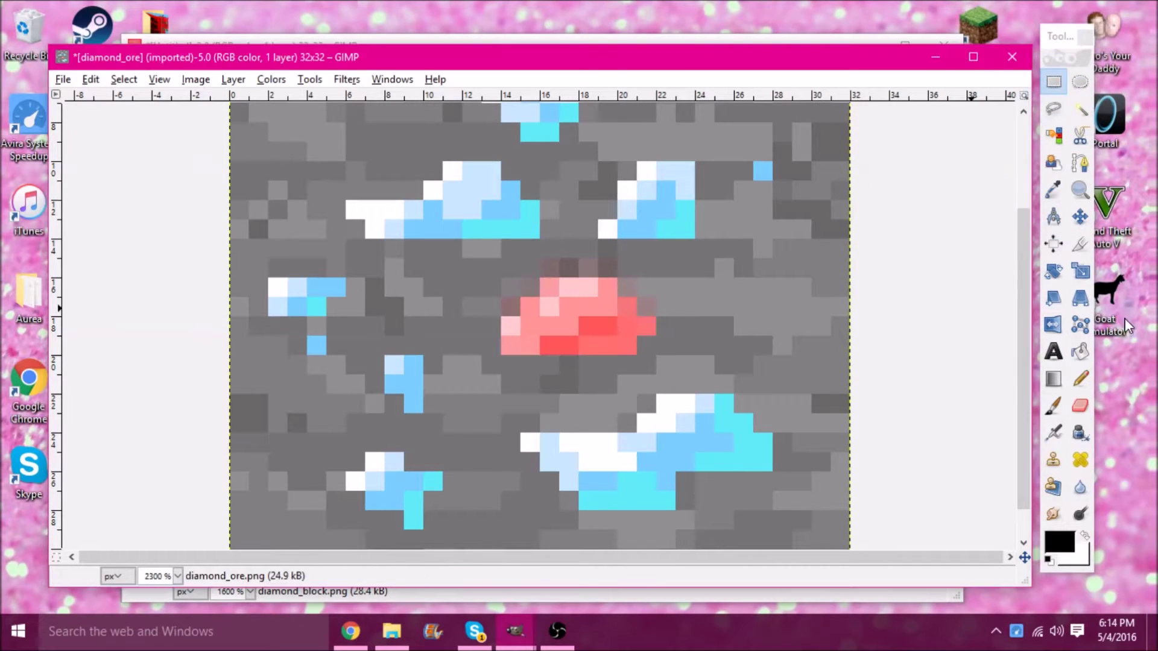
Trace the gem above and to the right of the central one with Free Select and colorize it the same red
{"action": "left_click", "coordinate": [1053, 109]}
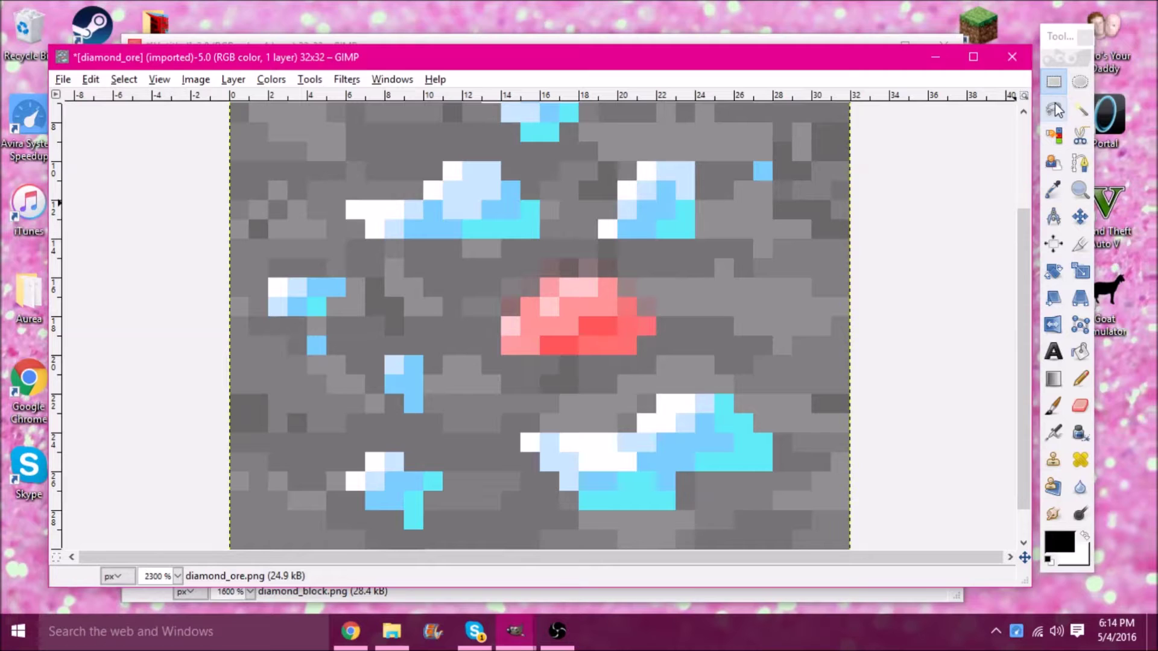
{"action": "left_click", "coordinate": [635, 159]}
{"action": "left_click", "coordinate": [693, 158]}
{"action": "left_click", "coordinate": [693, 241]}
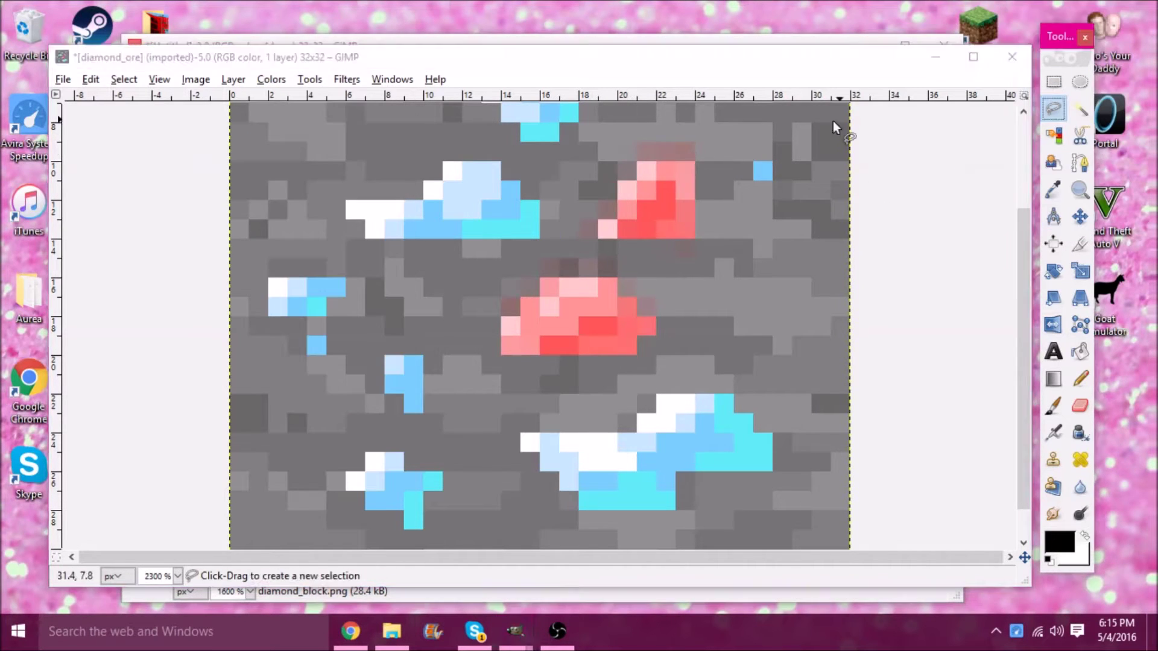
Trace the large lower-right gem and the small lower-left gem with Free Select and colorize both the same red
{"action": "left_click", "coordinate": [734, 395]}
{"action": "left_click", "coordinate": [772, 471]}
{"action": "left_click", "coordinate": [676, 510]}
{"action": "left_click", "coordinate": [579, 510]}
{"action": "left_click", "coordinate": [521, 434]}
{"action": "left_click", "coordinate": [656, 395]}
{"action": "key", "text": "Return"}
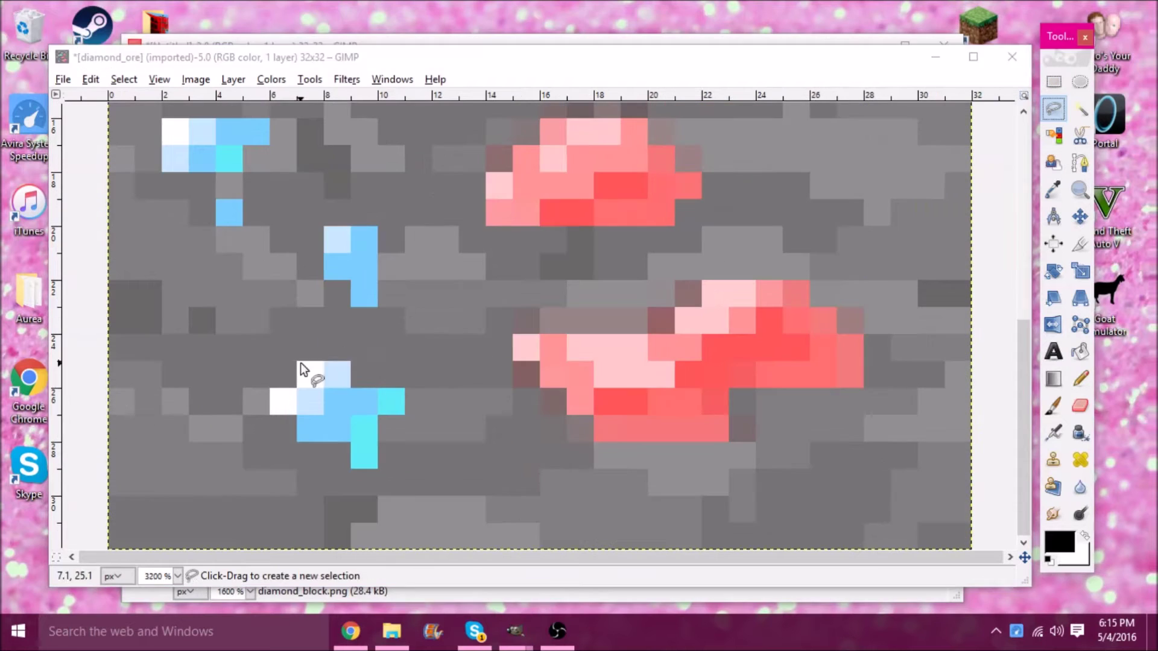
{"action": "left_click", "coordinate": [300, 363]}
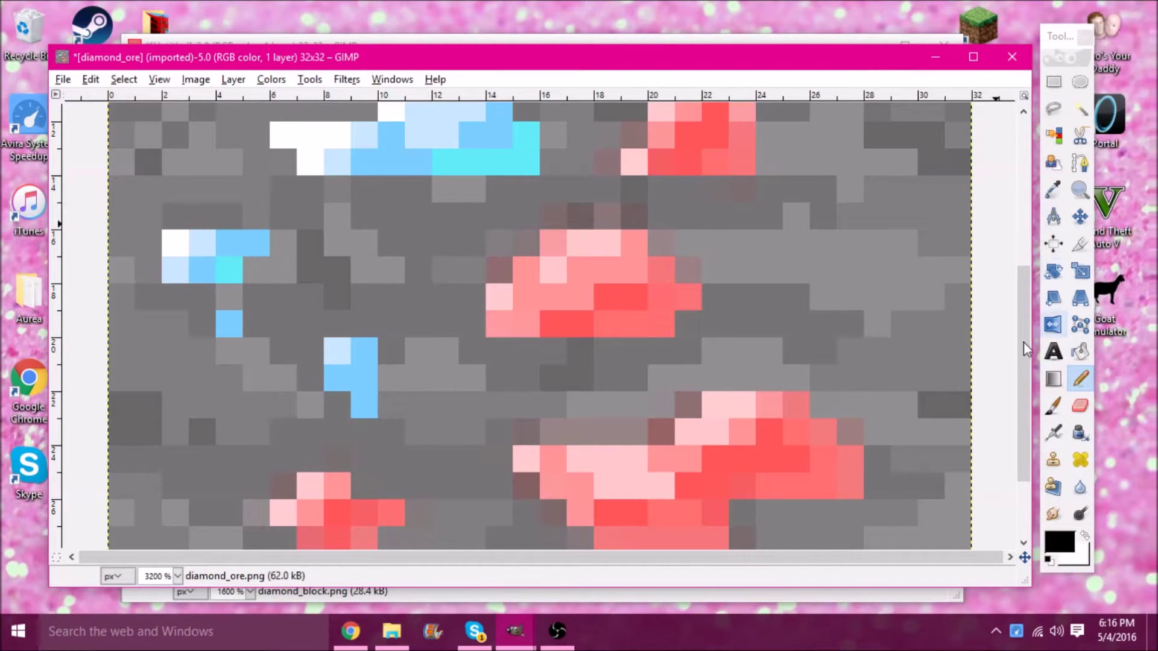
Set up the Pencil tool with the 1. Pixel brush at size 1, undoing the oversized test dab
{"action": "double_click", "coordinate": [1077, 383]}
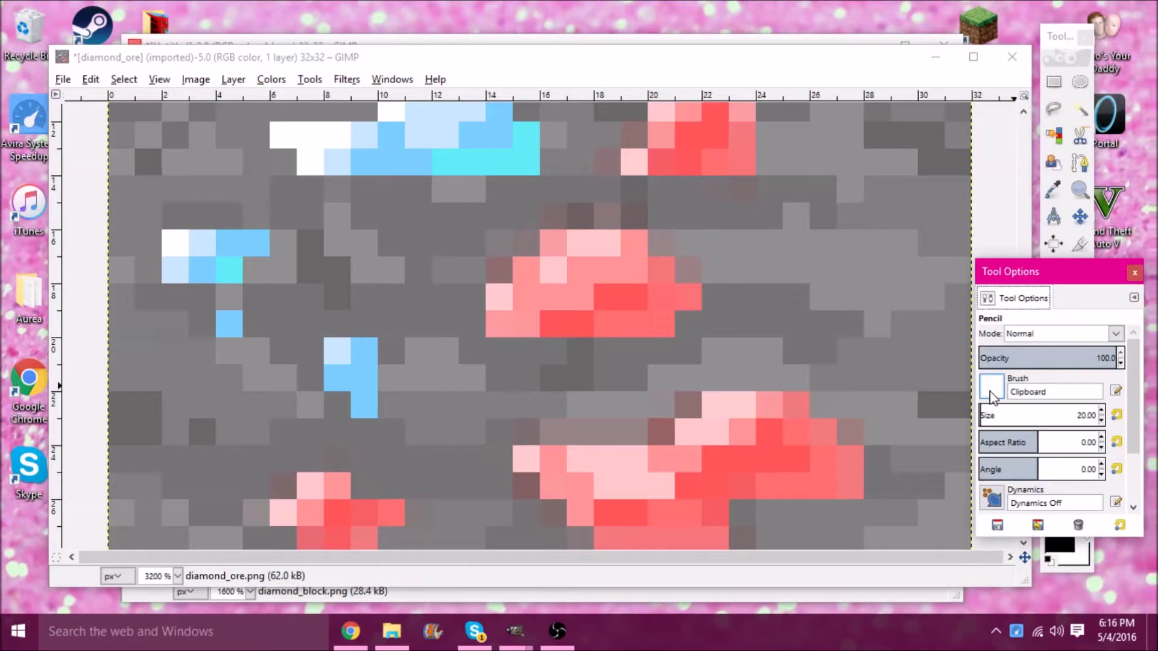
{"action": "left_click", "coordinate": [990, 395]}
{"action": "double_click", "coordinate": [1016, 138]}
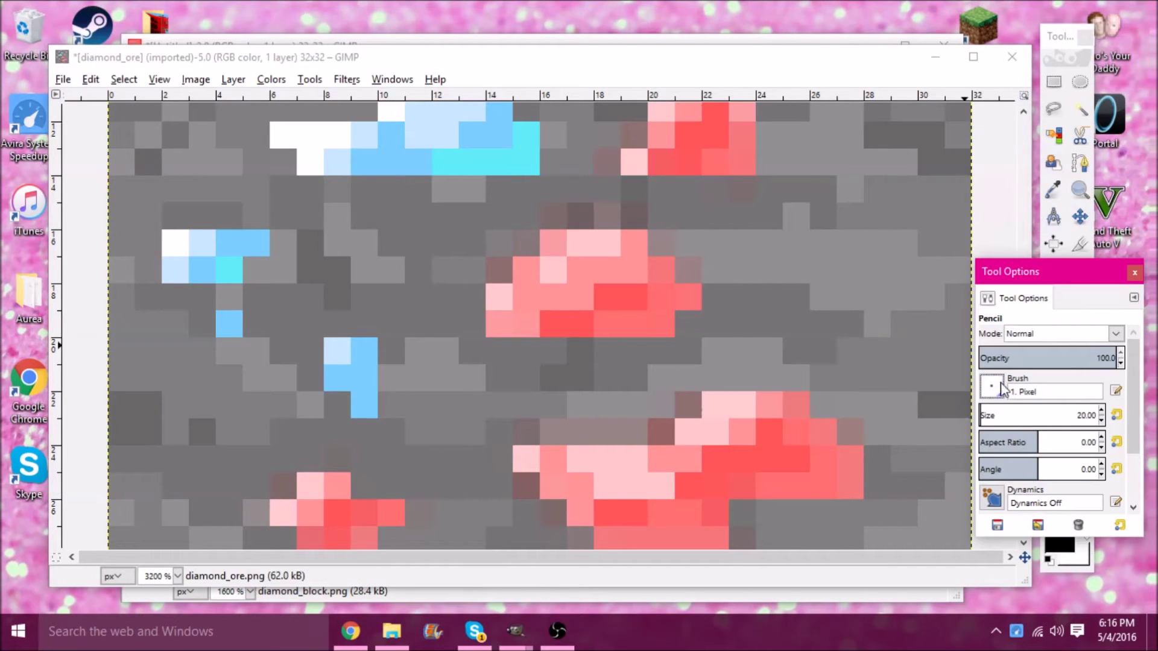
{"action": "left_click", "coordinate": [597, 345]}
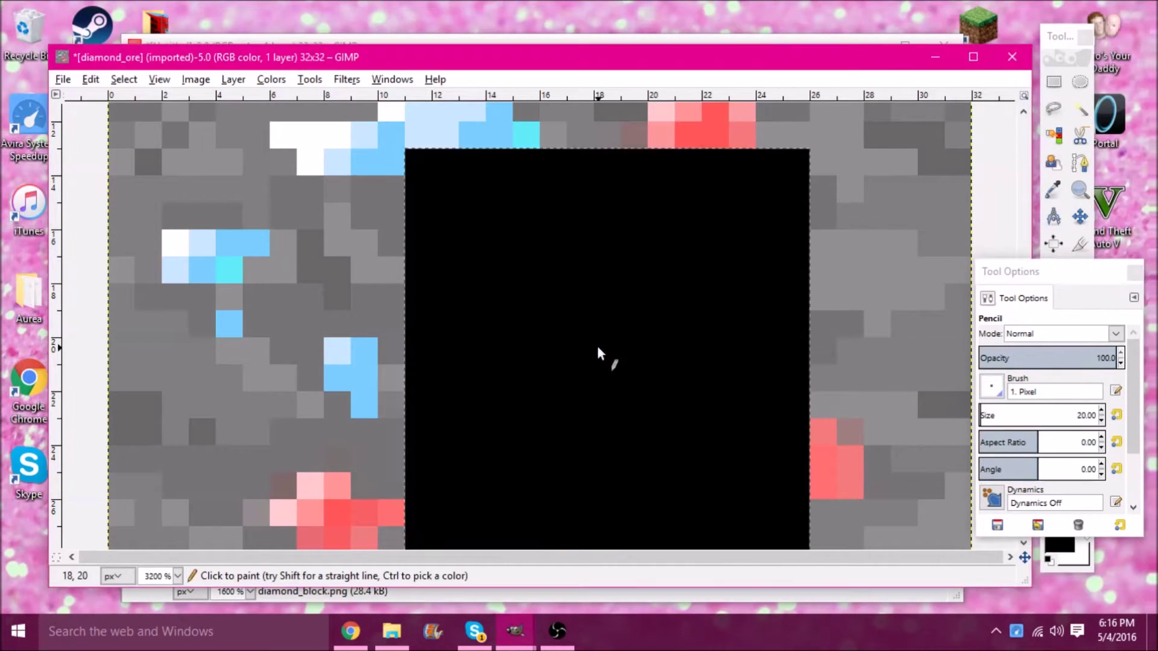
{"action": "key", "text": "ctrl+z"}
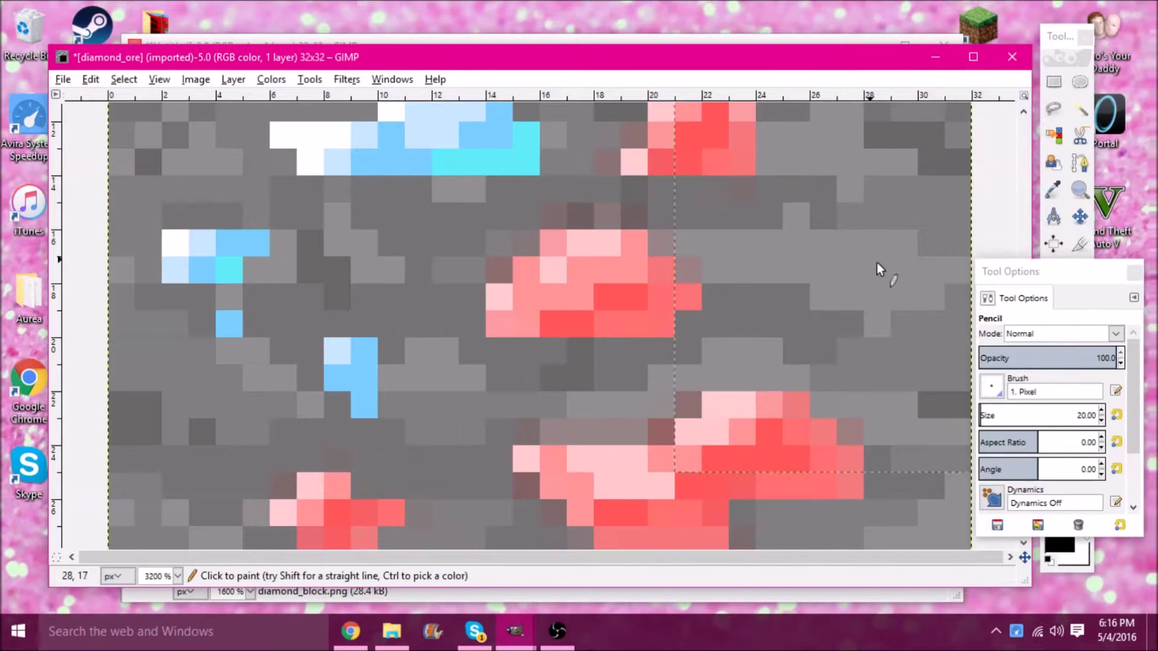
{"action": "left_click", "coordinate": [1101, 420]}
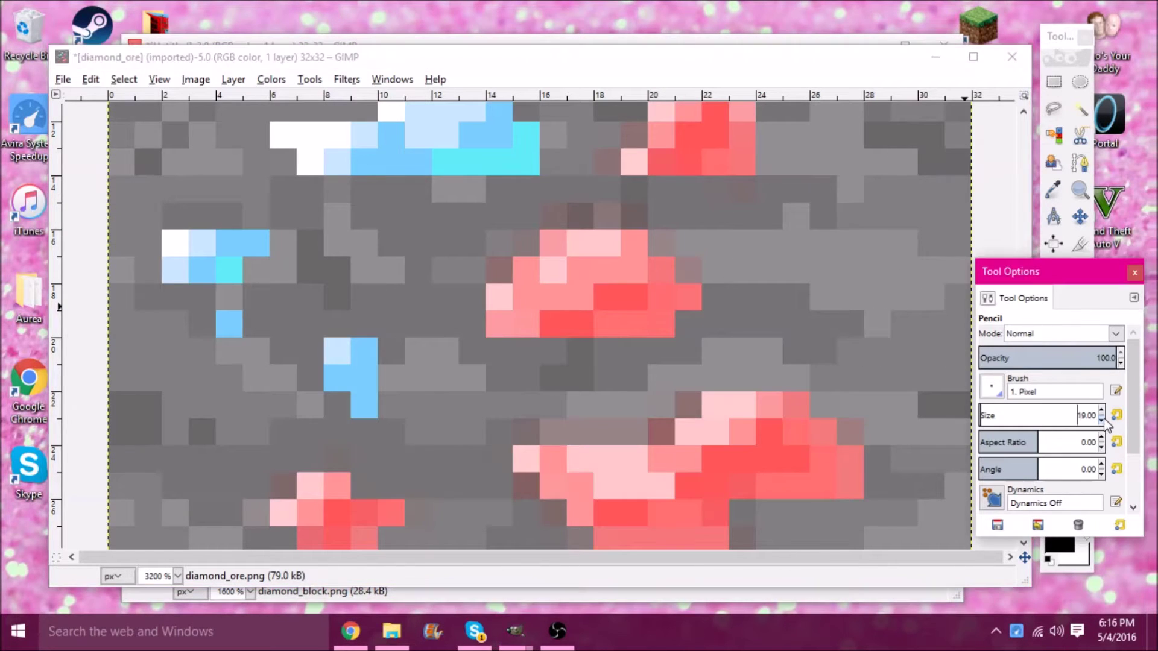
{"action": "mouse_move", "coordinate": [672, 277]}
{"action": "left_mouse_down"}
{"action": "mouse_move", "coordinate": [628, 408]}
{"action": "mouse_move", "coordinate": [769, 431]}
{"action": "left_mouse_up"}
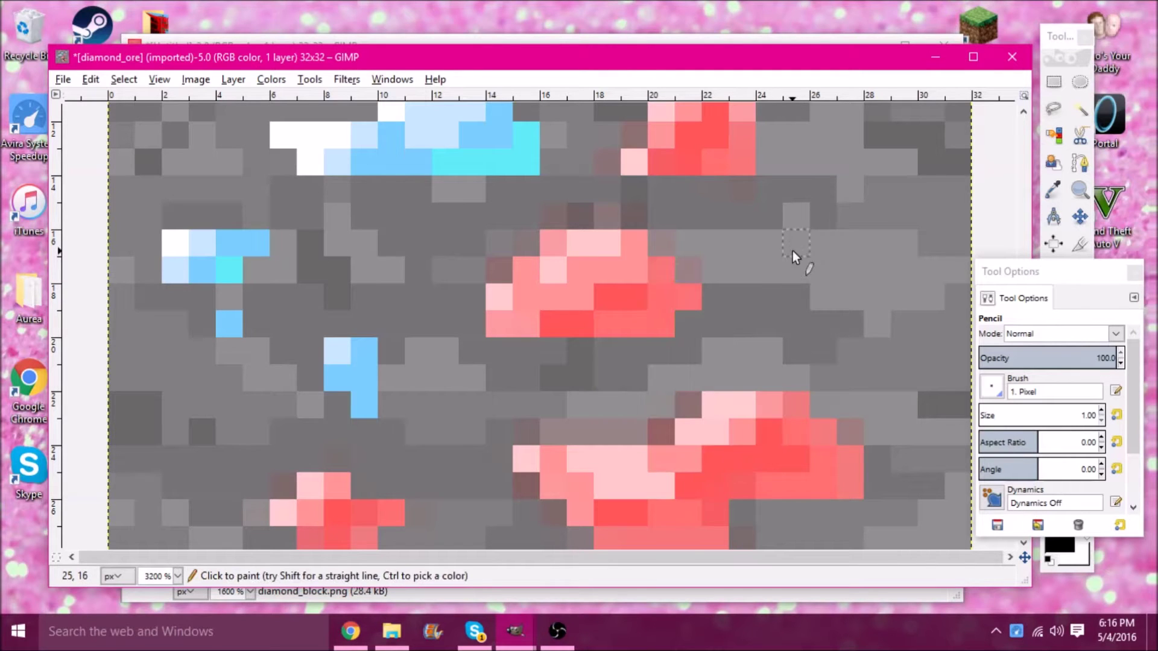
Repaint the small blue gem left of and below the central gem pixel by pixel, using reds sampled from the central gem
{"action": "left_click", "coordinate": [653, 311], "text": "ctrl"}
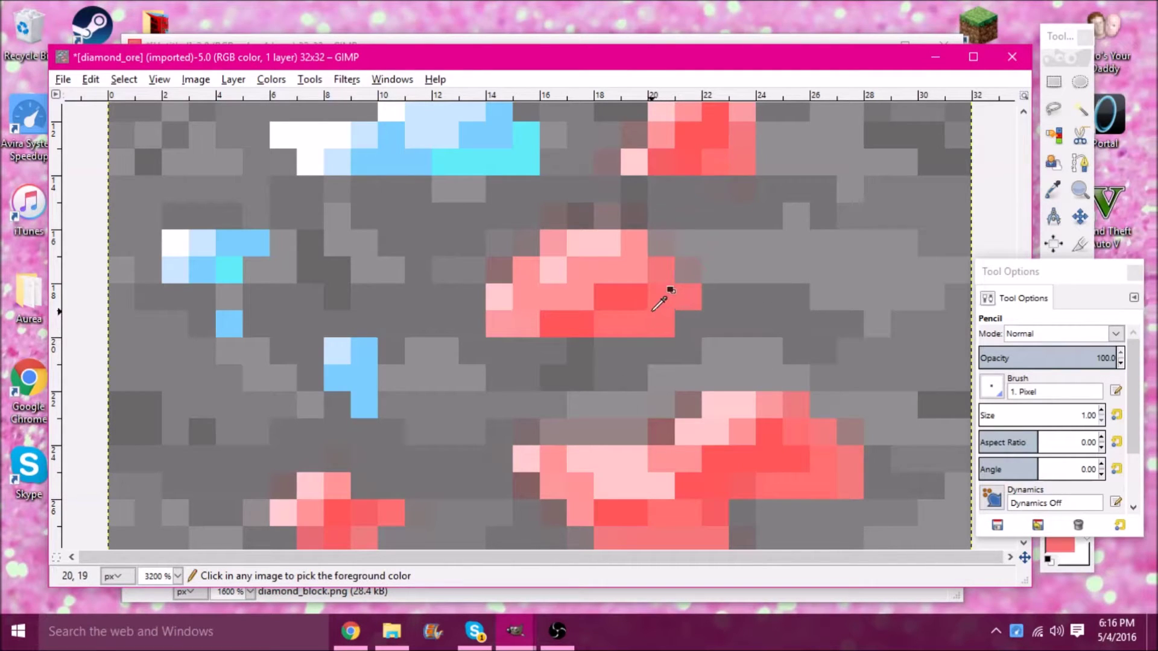
{"action": "left_click", "coordinate": [634, 295], "text": "ctrl"}
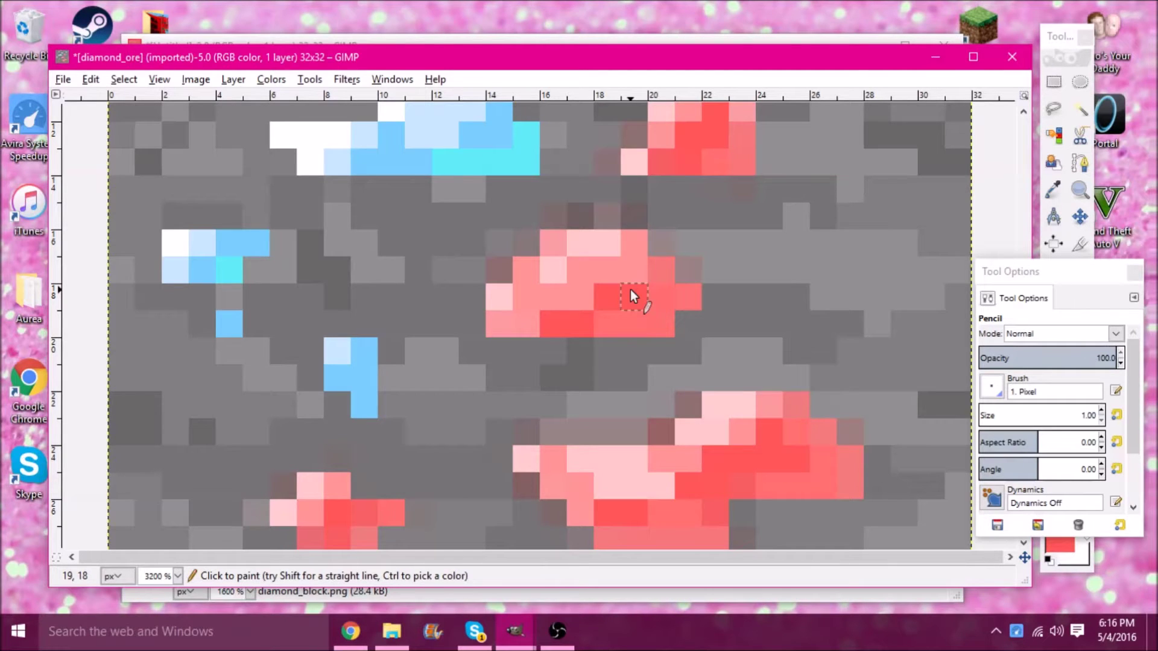
{"action": "key", "text": "ctrl"}
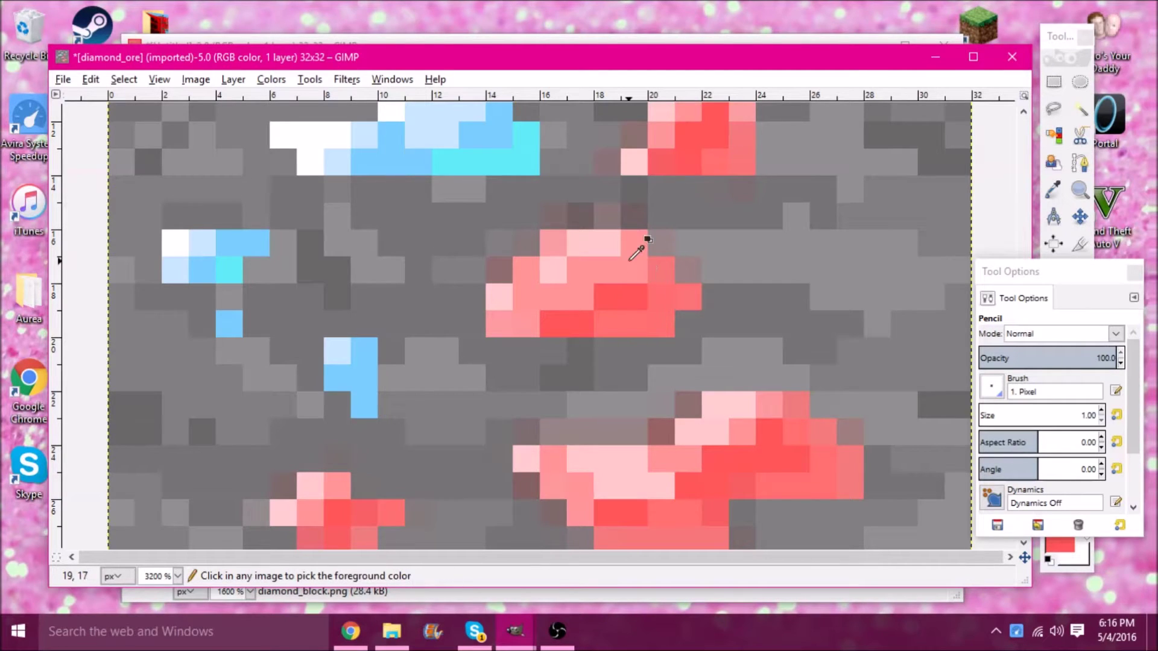
{"action": "left_click", "coordinate": [574, 273], "text": "ctrl"}
{"action": "left_click", "coordinate": [331, 357]}
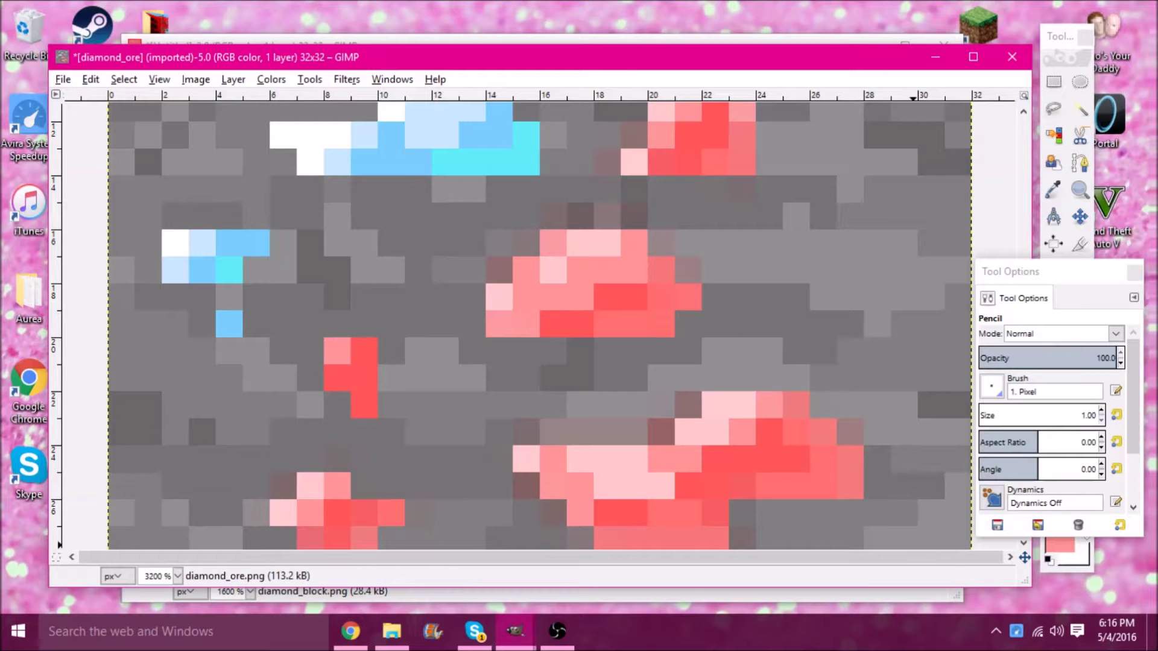
Repaint the small gem near the texture's left edge with dark, medium and light reds sampled from the central gem
{"action": "left_click", "coordinate": [641, 289], "text": "ctrl"}
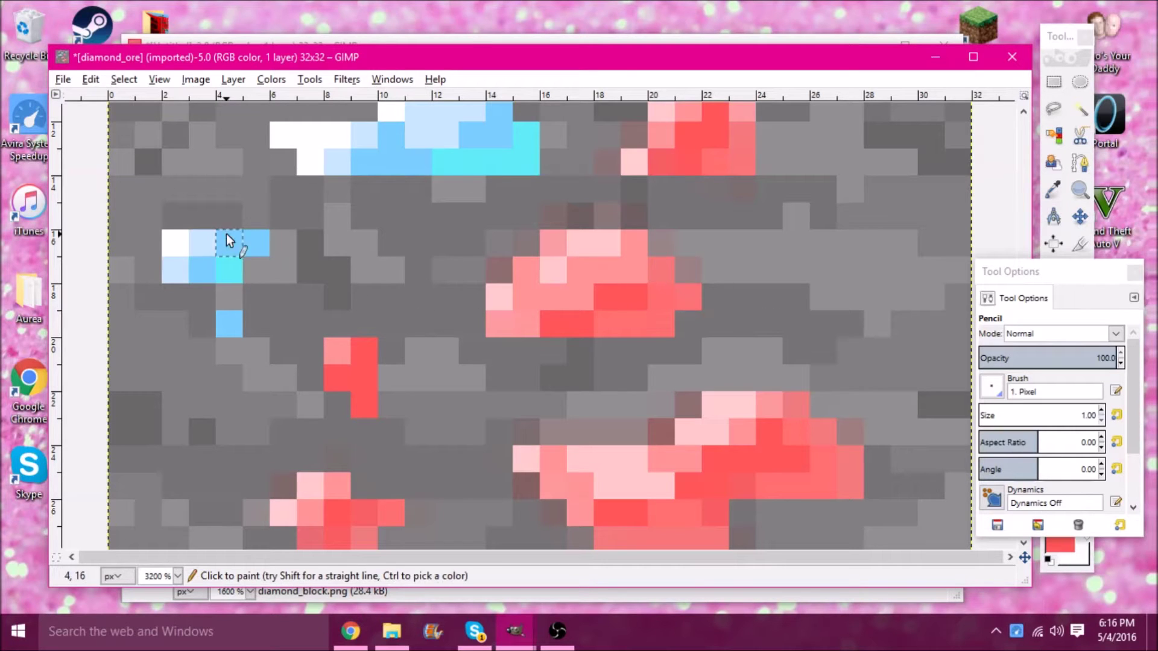
{"action": "left_click_drag", "start_coordinate": [226, 233], "coordinate": [254, 241]}
{"action": "left_click", "coordinate": [198, 269]}
{"action": "left_click", "coordinate": [576, 284], "text": "ctrl"}
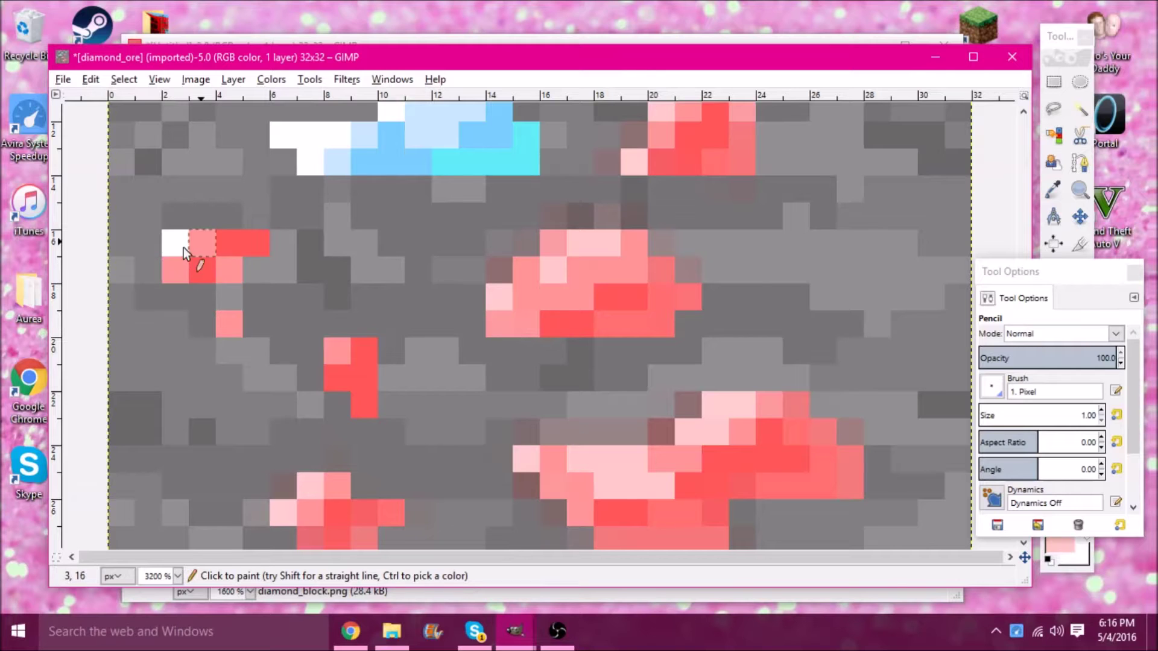
Repaint the large blue gem in the upper-left part of the ore with the sampled red and pink shades
{"action": "scroll", "coordinate": [183, 247], "scroll_direction": "up", "scroll_amount": 5}
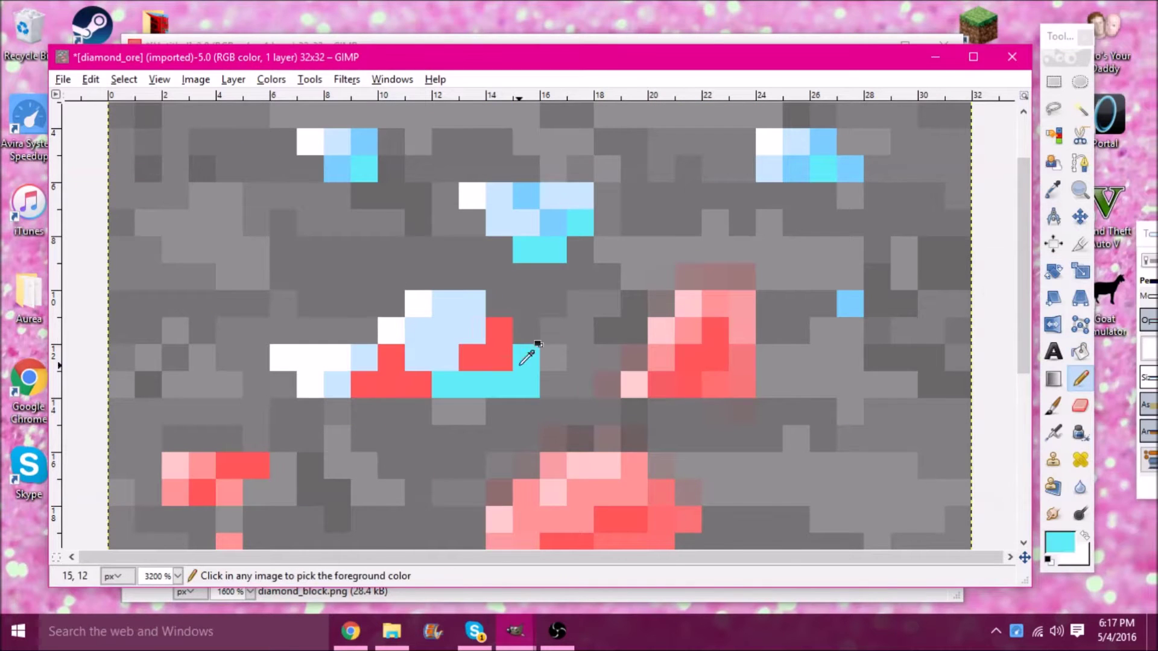
{"action": "left_click", "coordinate": [471, 328], "text": "ctrl"}
{"action": "left_click_drag", "start_coordinate": [472, 328], "coordinate": [302, 371]}
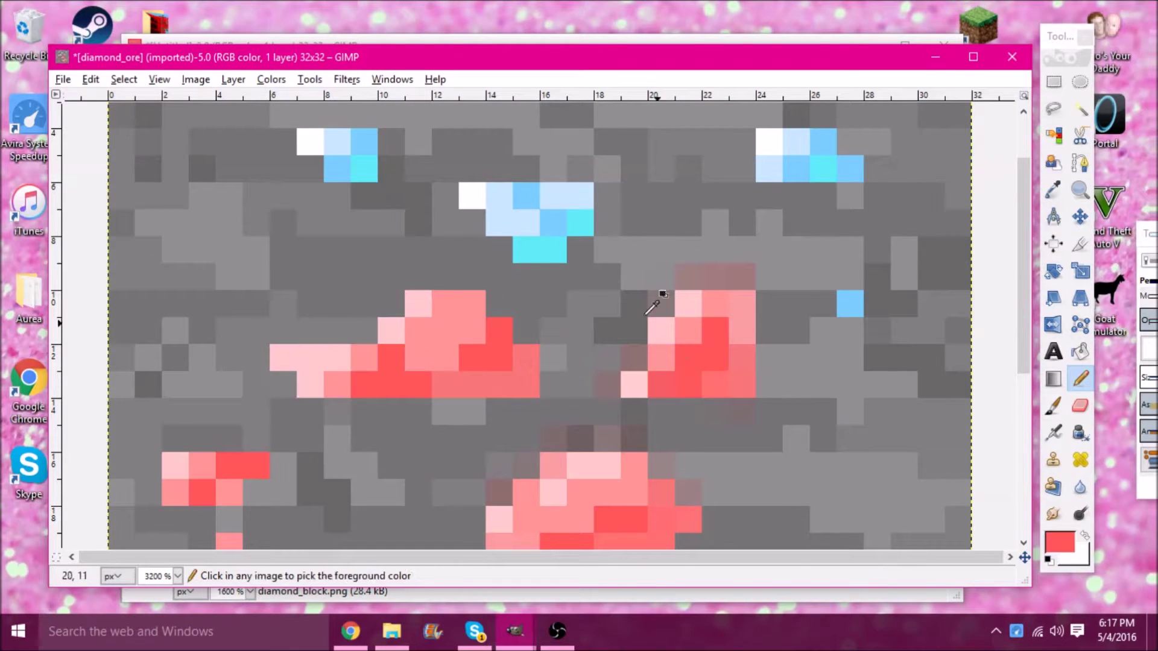
Repaint the three small gems at the top of the ore and the single blue pixel at the right in reds and pinks
{"action": "left_click", "coordinate": [823, 142]}
{"action": "left_click", "coordinate": [351, 141]}
{"action": "left_click", "coordinate": [526, 196]}
{"action": "left_click_drag", "start_coordinate": [499, 223], "coordinate": [526, 223]}
{"action": "left_click", "coordinate": [688, 304], "text": "ctrl"}
{"action": "left_click", "coordinate": [849, 304]}
{"action": "scroll", "coordinate": [749, 318], "scroll_direction": "down", "scroll_amount": 3}
{"action": "scroll", "coordinate": [749, 317], "scroll_direction": "up", "scroll_amount": 1}
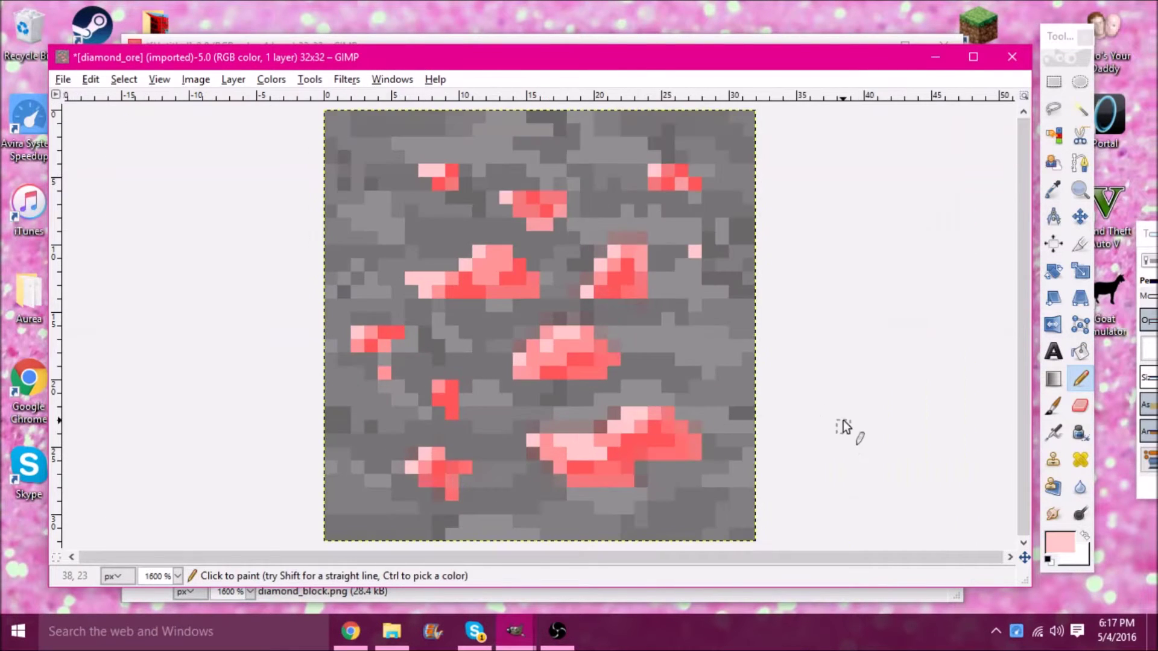
{"action": "scroll", "coordinate": [846, 410], "scroll_direction": "down", "scroll_amount": 1}
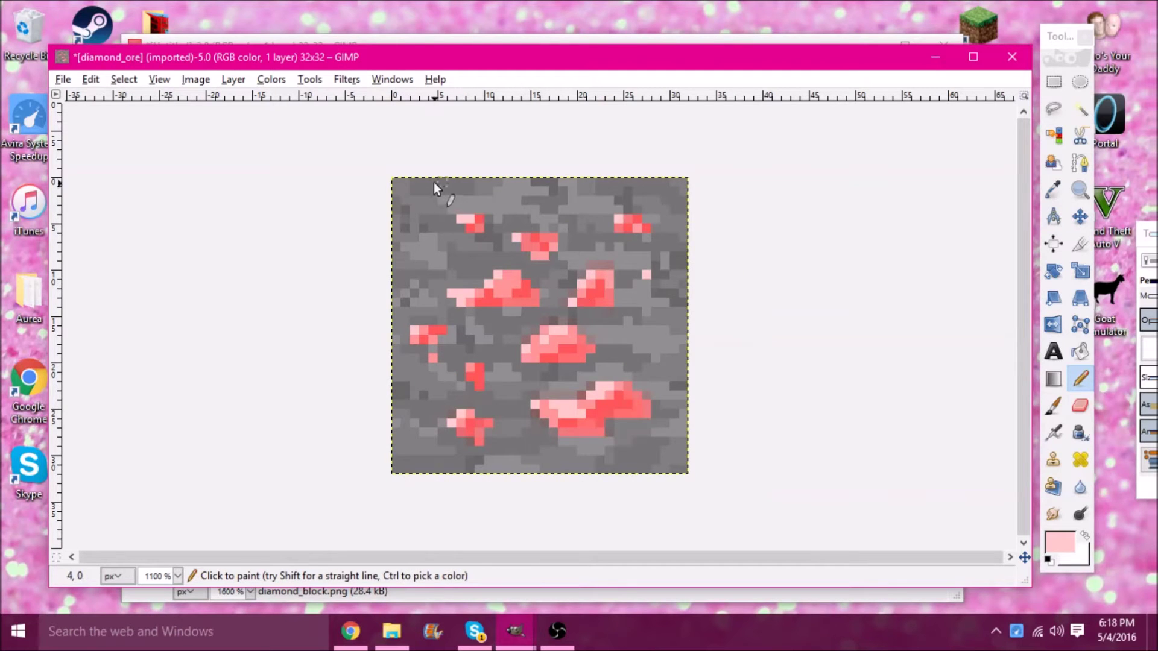
Export the recoloured ore to the Desktop as diamond_ore.png, replacing the existing file and keeping compression level 9
{"action": "left_click", "coordinate": [58, 81]}
{"action": "left_click", "coordinate": [106, 301]}
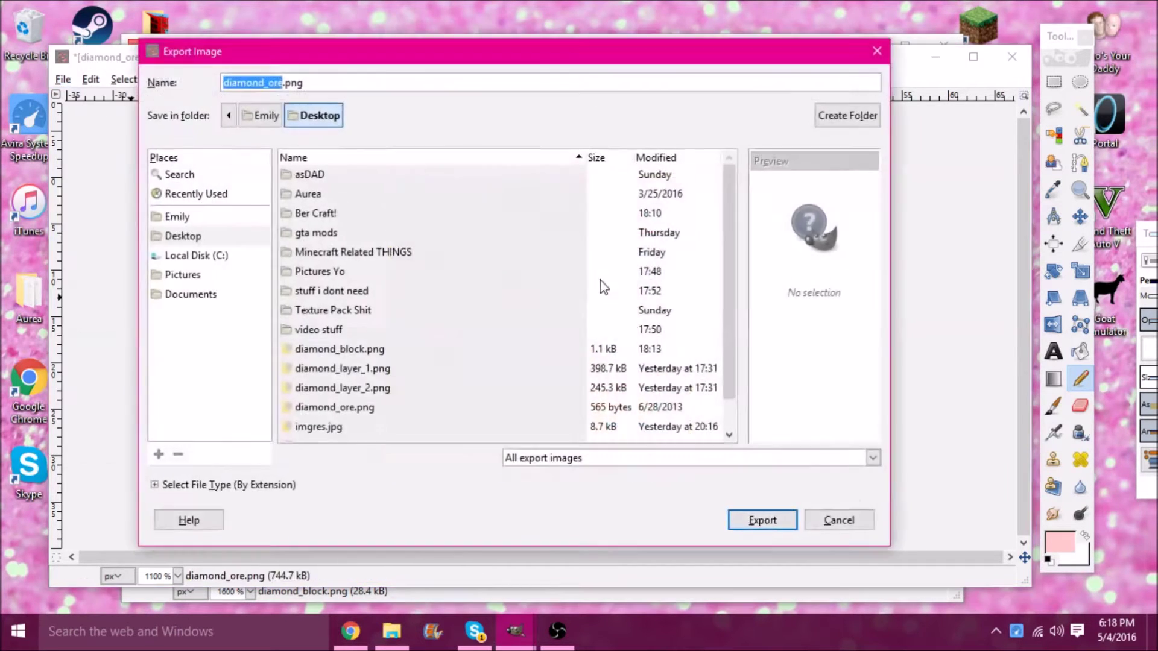
{"action": "left_click", "coordinate": [754, 513]}
{"action": "left_click", "coordinate": [567, 372]}
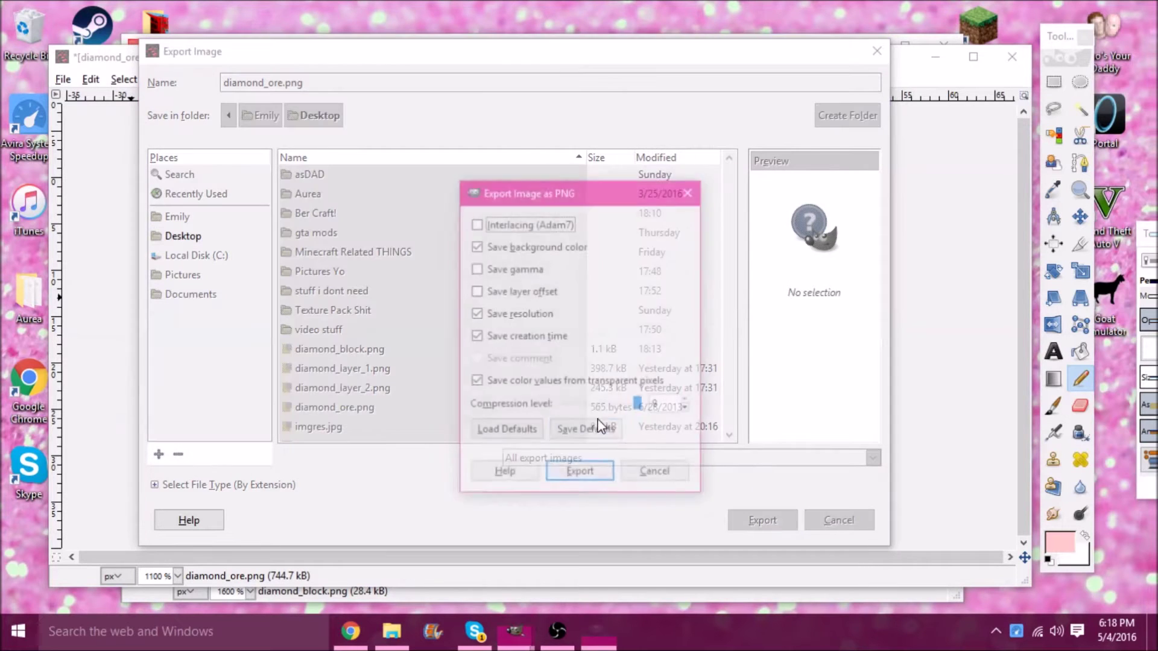
{"action": "left_click", "coordinate": [580, 474]}
Minimize the image windows, switch to File Explorer and move diamond_ore and diamond_block from the Desktop into the pack's blocks folder
{"action": "left_click", "coordinate": [935, 56]}
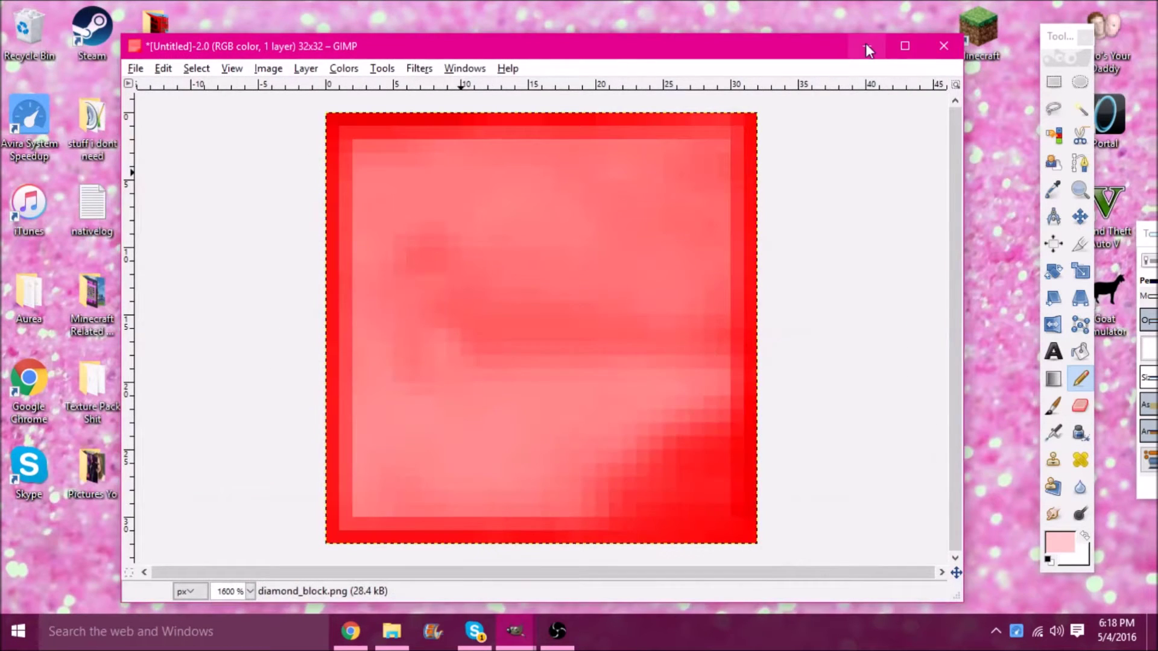
{"action": "left_click", "coordinate": [867, 47]}
{"action": "left_click", "coordinate": [391, 631]}
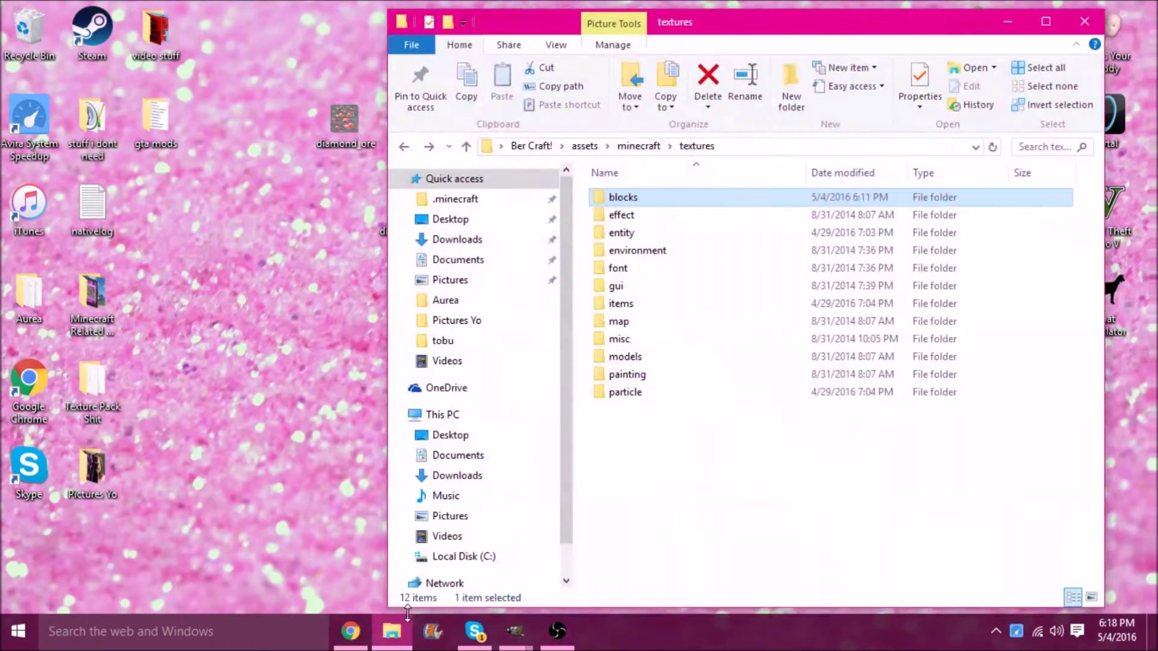
{"action": "left_click_drag", "start_coordinate": [643, 12], "coordinate": [707, 11]}
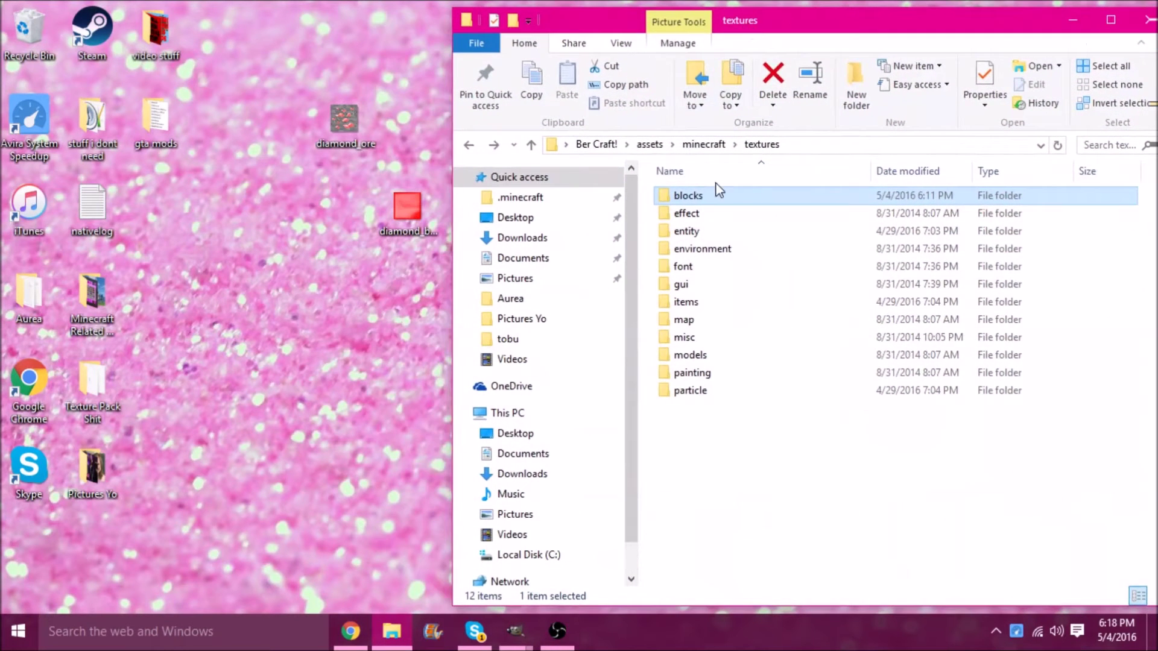
{"action": "double_click", "coordinate": [724, 196]}
{"action": "left_click_drag", "start_coordinate": [351, 314], "coordinate": [712, 248]}
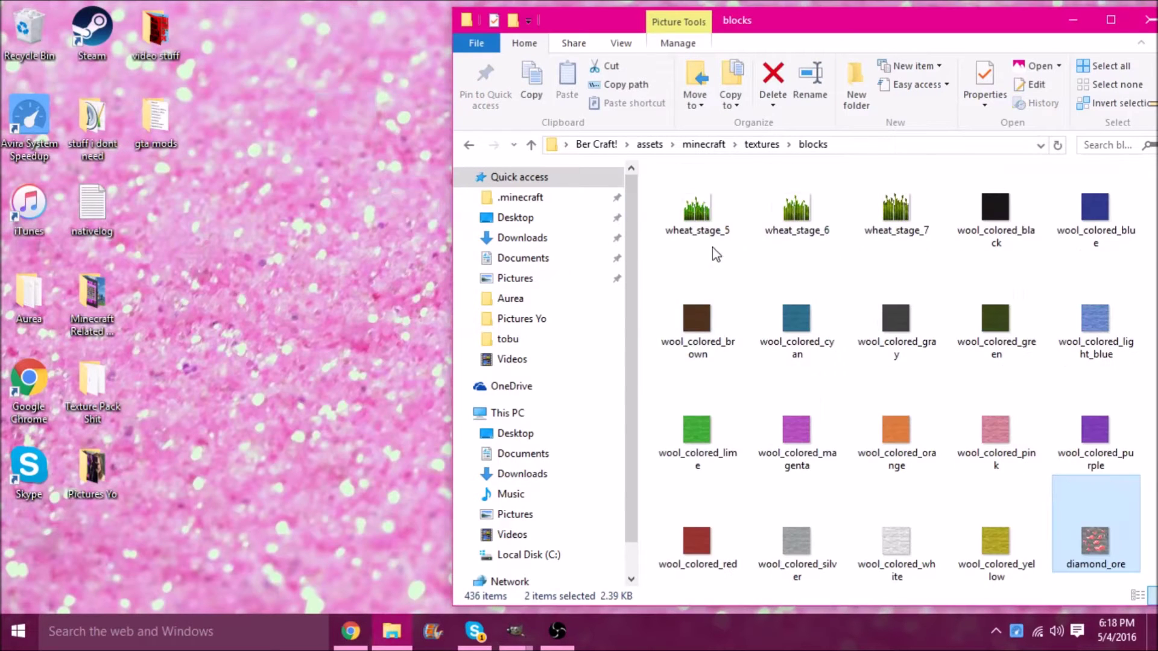
Browse the textures in the blocks folder and return to the parent textures folder
{"action": "left_click", "coordinate": [1001, 509]}
{"action": "scroll", "coordinate": [995, 496], "scroll_direction": "up", "scroll_amount": 15}
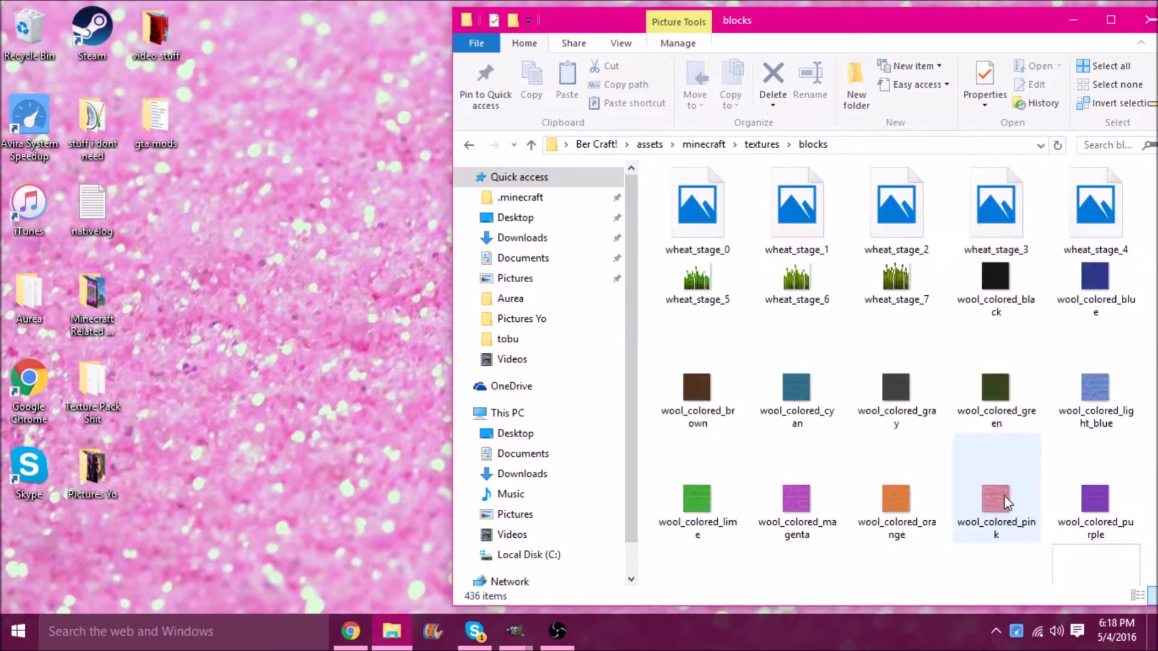
{"action": "scroll", "coordinate": [1043, 386], "scroll_direction": "up", "scroll_amount": 5}
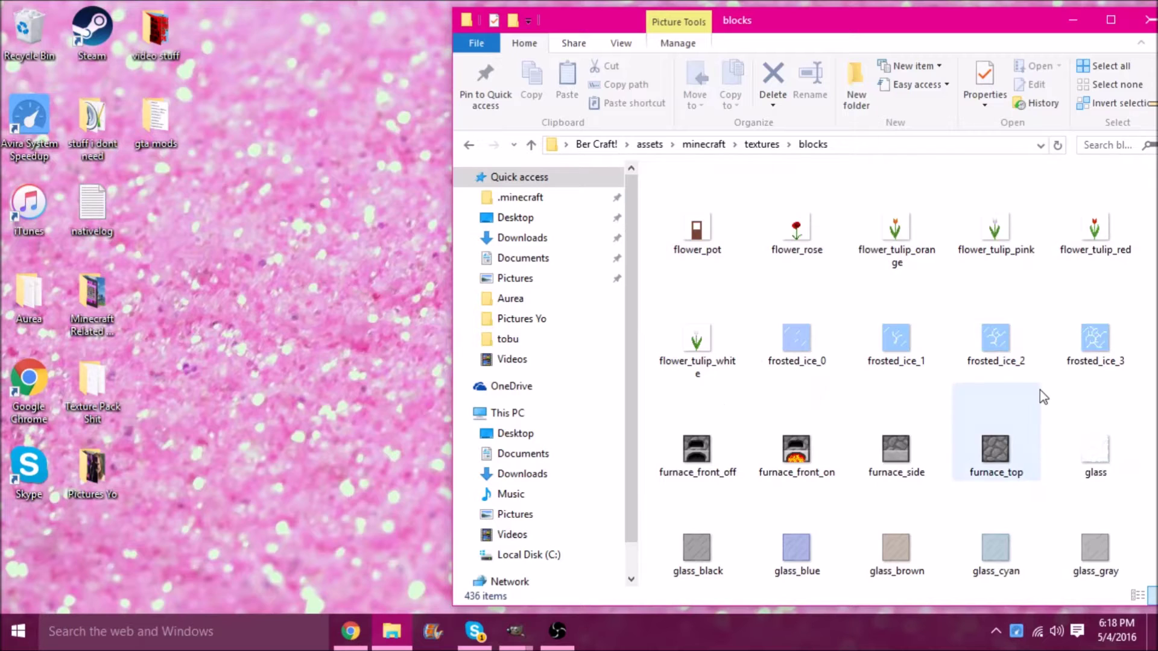
{"action": "scroll", "coordinate": [1040, 398], "scroll_direction": "down", "scroll_amount": 3}
{"action": "scroll", "coordinate": [1040, 403], "scroll_direction": "down", "scroll_amount": 5}
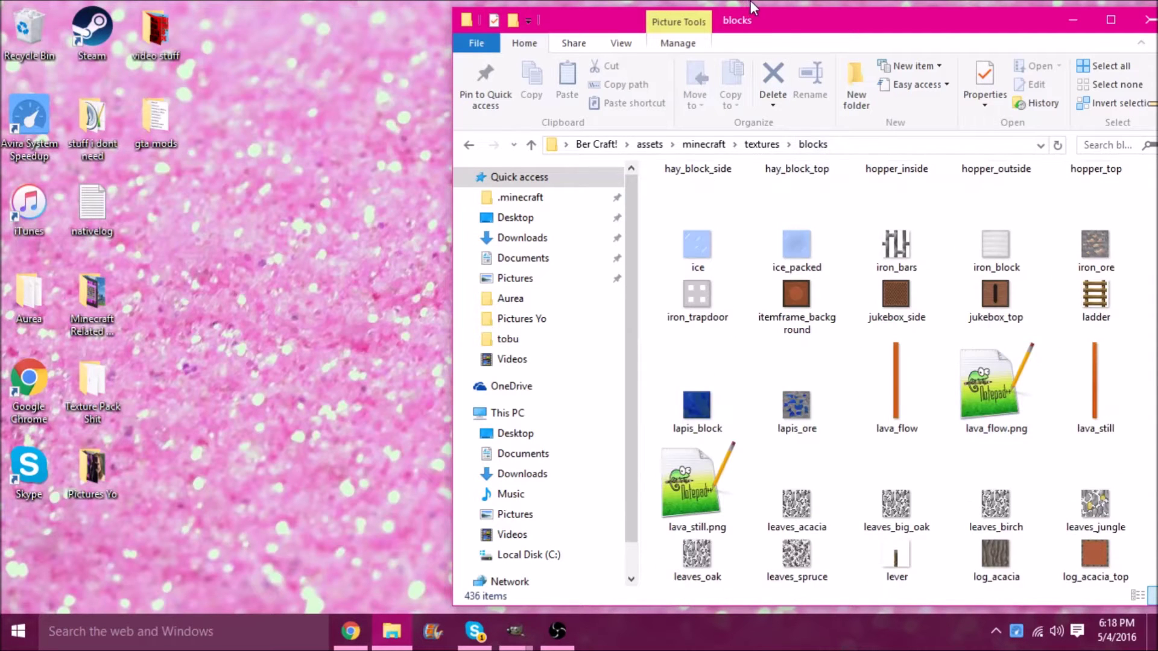
{"action": "left_click_drag", "start_coordinate": [797, 31], "coordinate": [729, 32]}
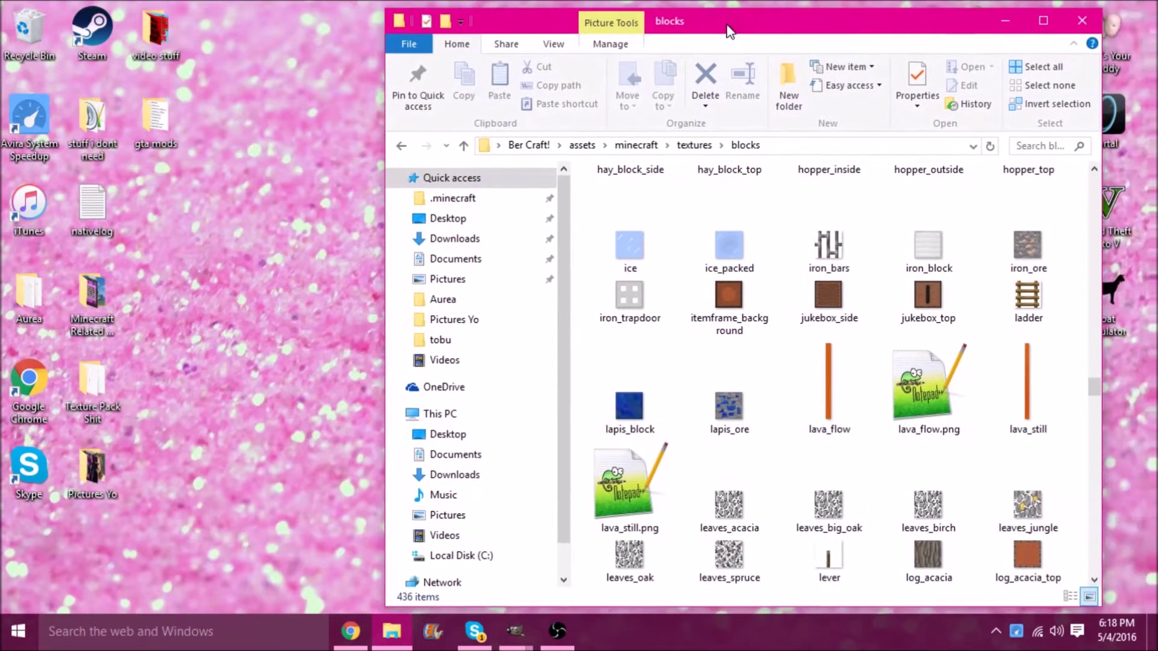
{"action": "left_click", "coordinate": [401, 146]}
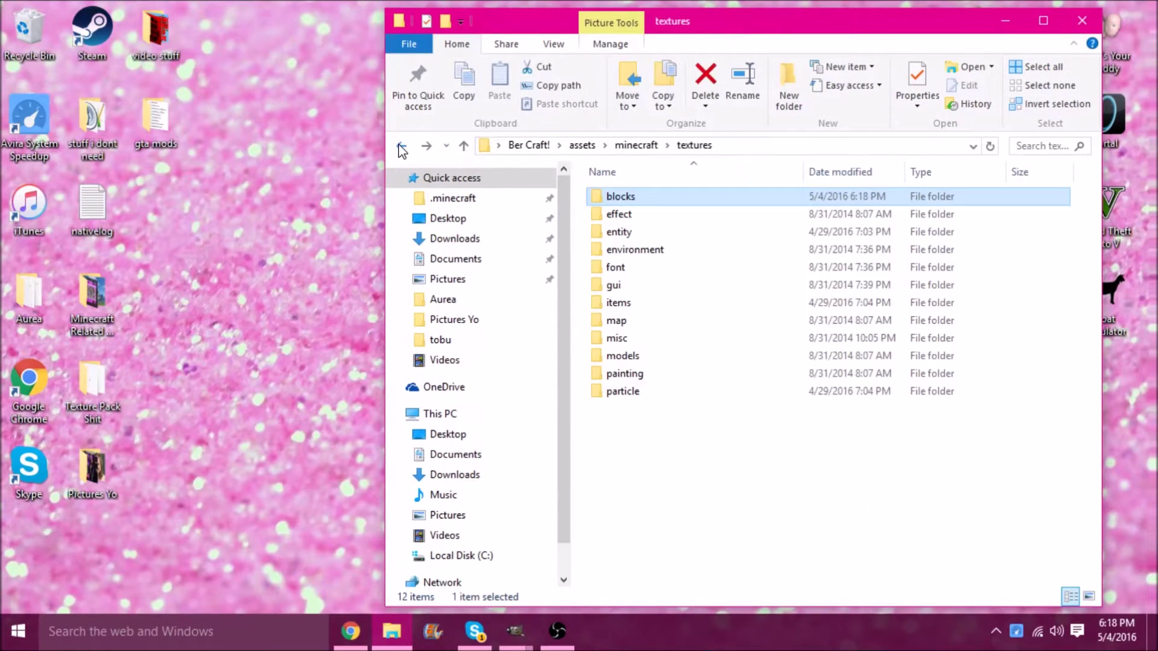
Move the diamond gem, tools, sword, armor and horse armor textures from the pack's items folder to the Desktop
{"action": "double_click", "coordinate": [633, 303]}
{"action": "scroll", "coordinate": [688, 256], "scroll_direction": "down", "scroll_amount": 20}
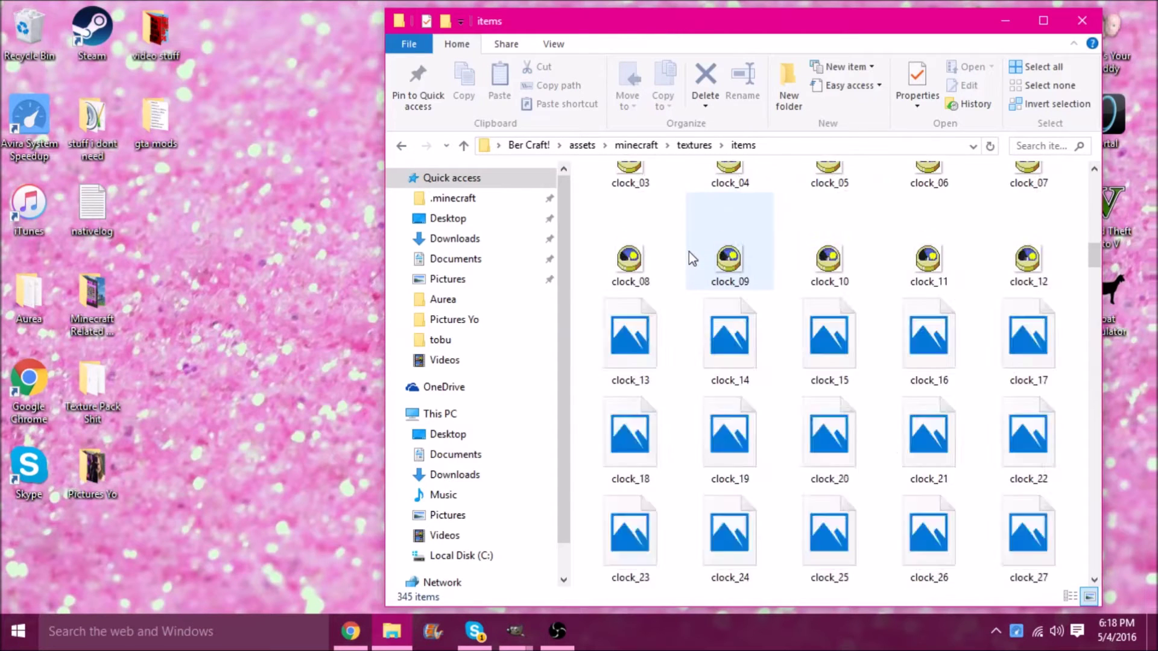
{"action": "scroll", "coordinate": [695, 257], "scroll_direction": "up", "scroll_amount": 3}
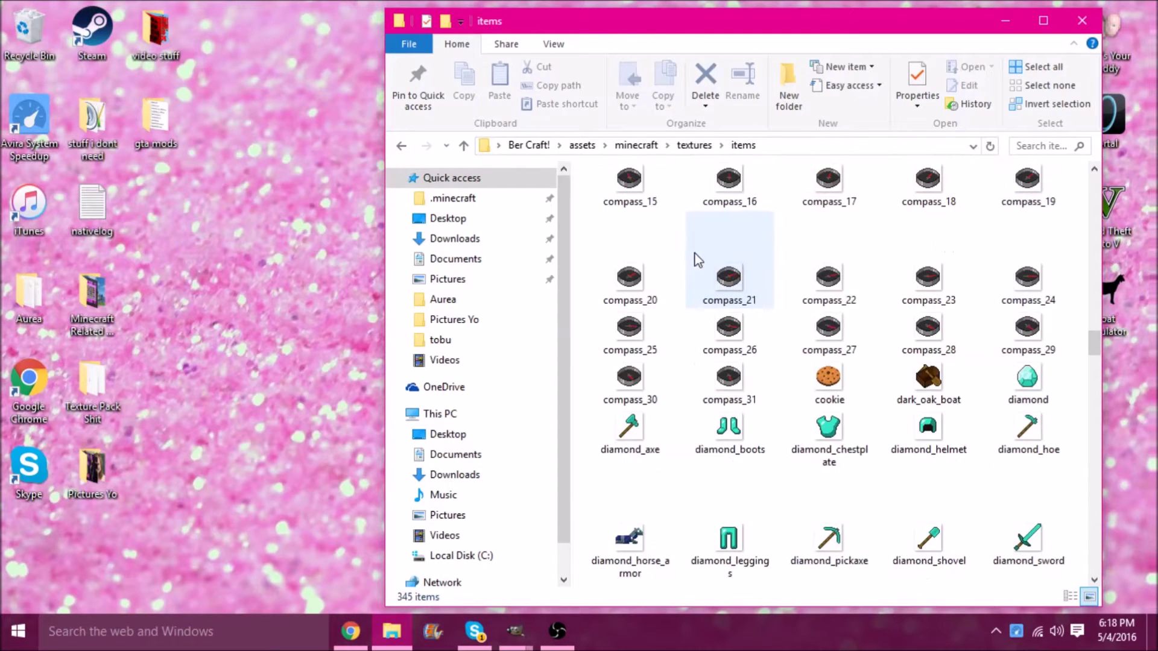
{"action": "left_click_drag", "start_coordinate": [581, 432], "coordinate": [1050, 544]}
{"action": "scroll", "coordinate": [1043, 531], "scroll_direction": "down", "scroll_amount": 3}
{"action": "left_click_drag", "start_coordinate": [979, 325], "coordinate": [603, 205]}
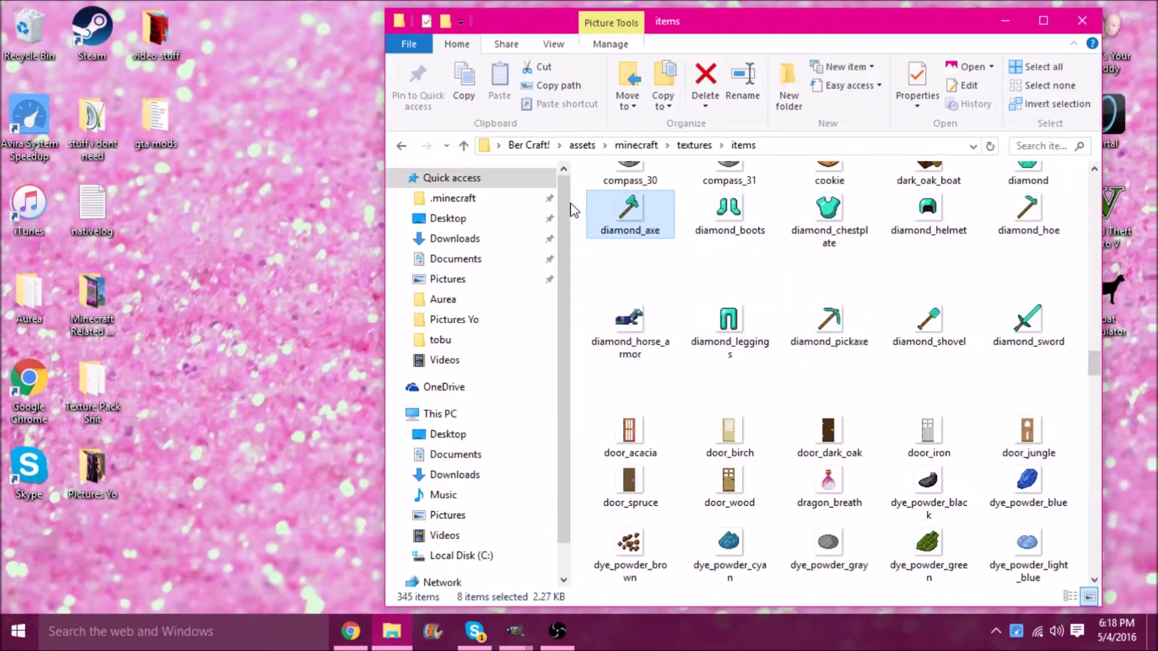
{"action": "left_click_drag", "start_coordinate": [742, 254], "coordinate": [379, 238]}
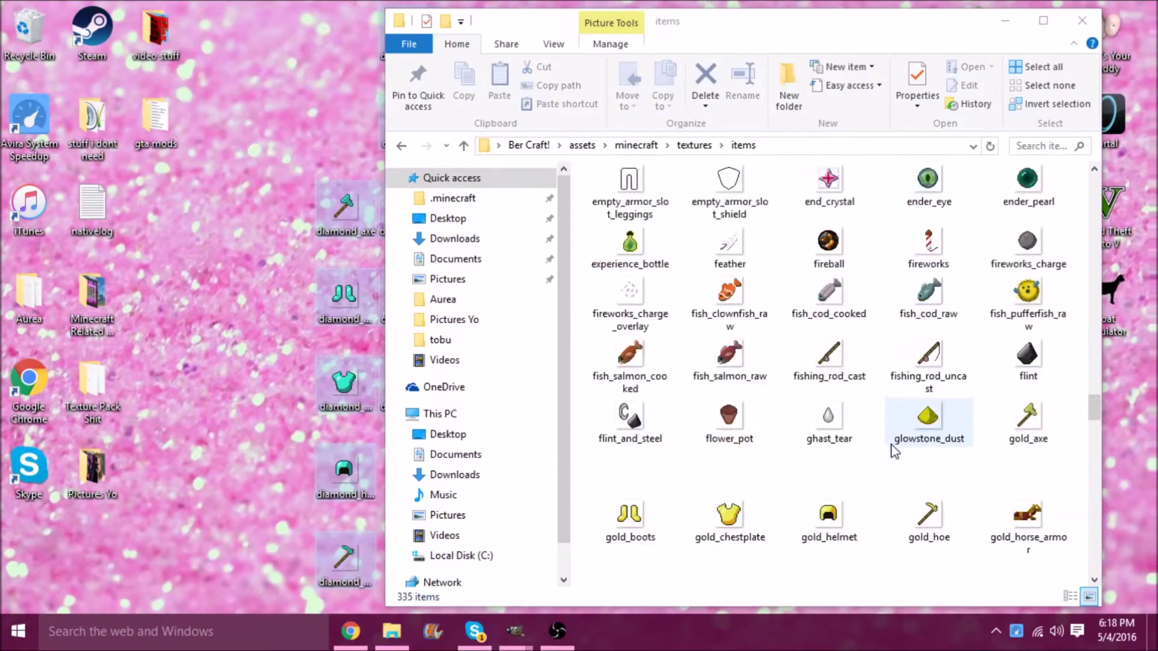
{"action": "scroll", "coordinate": [889, 447], "scroll_direction": "up", "scroll_amount": 4}
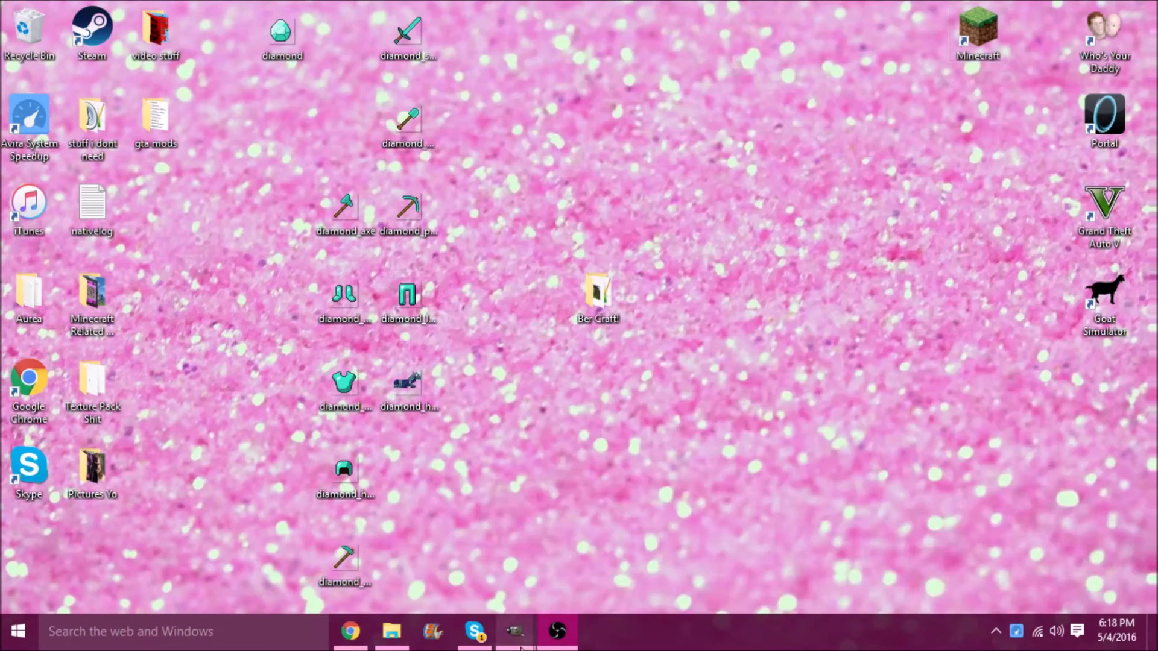
Switch to GIMP, colorize the diamond image with hue 0, saturation 100 and lightness -10, and export it as diamond.png
{"action": "mouse_move", "coordinate": [521, 645]}
{"action": "left_click", "coordinate": [549, 570]}
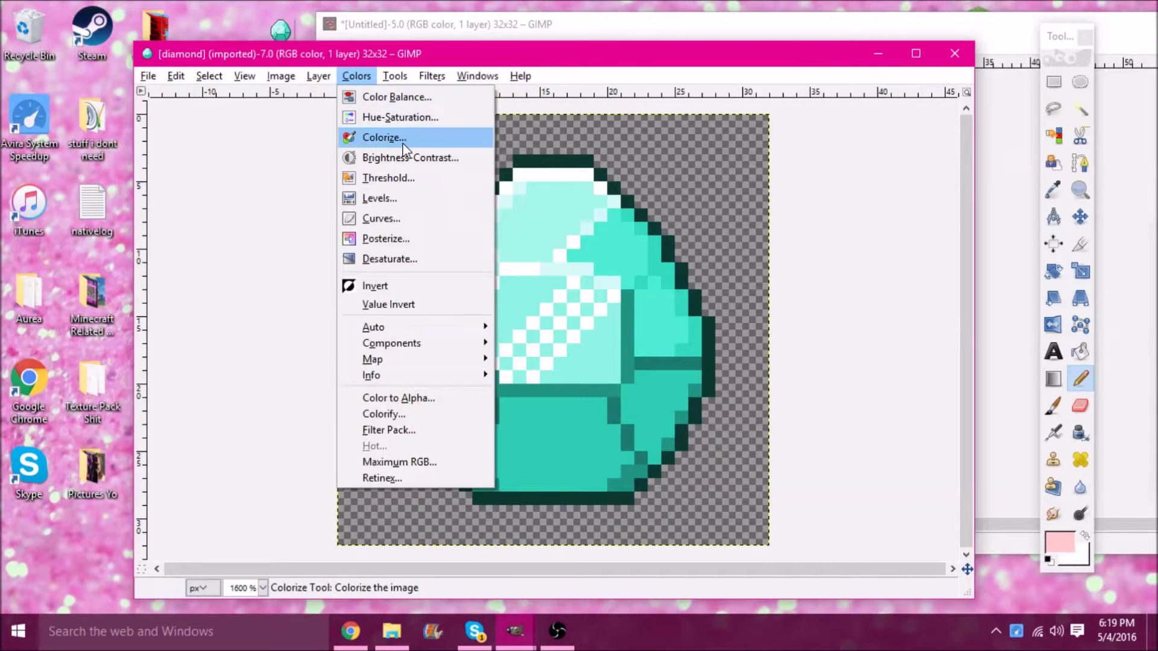
{"action": "left_click", "coordinate": [398, 135]}
{"action": "left_click", "coordinate": [934, 82]}
{"action": "left_click", "coordinate": [932, 91]}
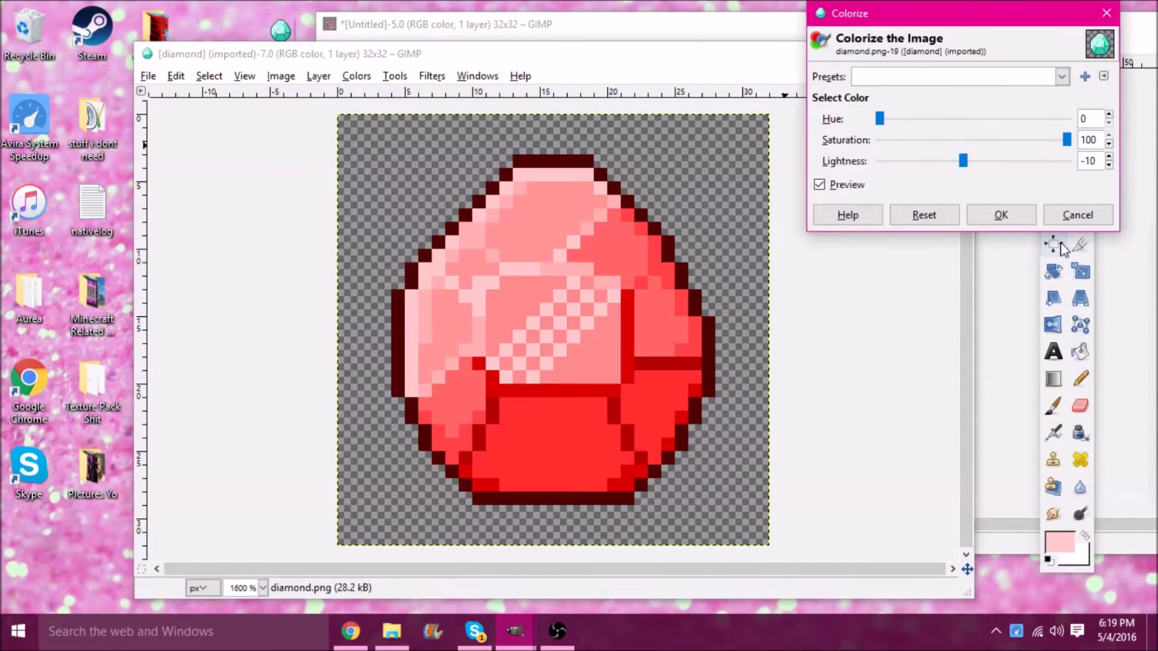
{"action": "left_click", "coordinate": [1001, 214]}
{"action": "key", "text": "ctrl+e"}
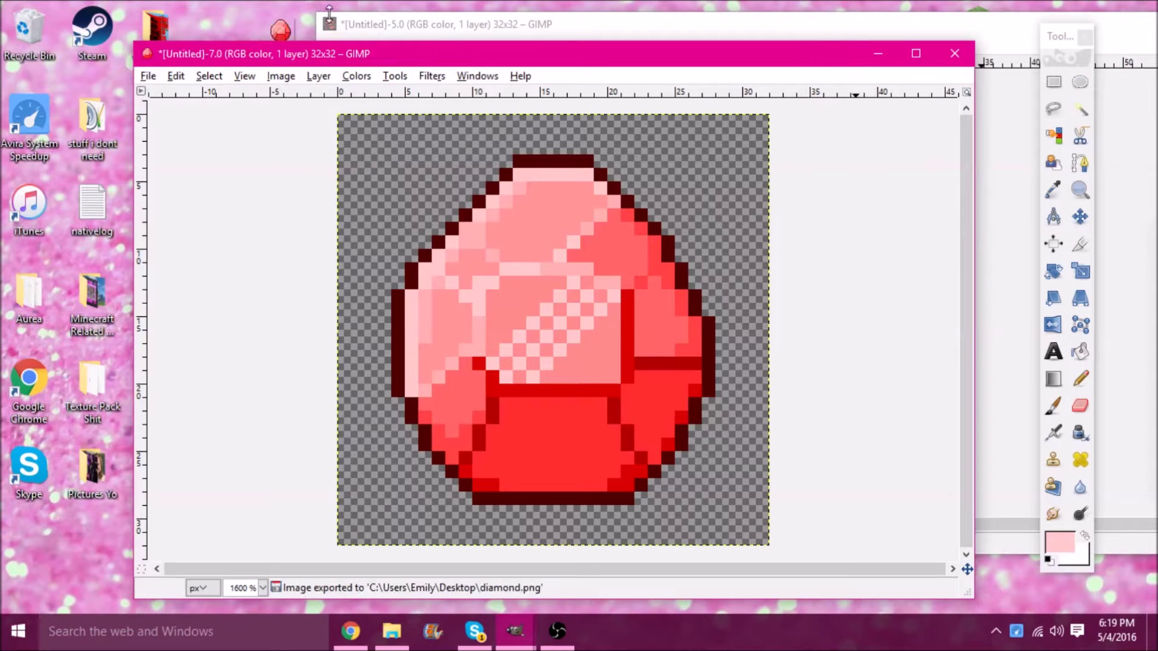
Open diamond_pickaxe.png from the Desktop, minimize the diamond image and enlarge the pickaxe's window
{"action": "left_click", "coordinate": [149, 75]}
{"action": "left_click", "coordinate": [172, 129]}
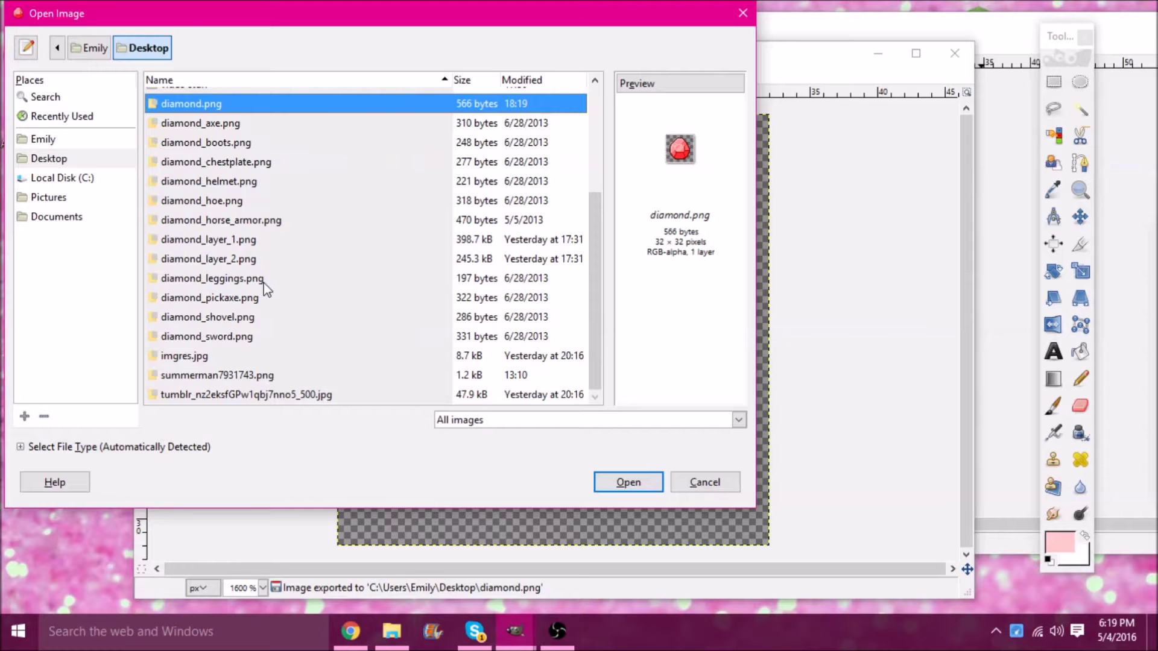
{"action": "double_click", "coordinate": [226, 298]}
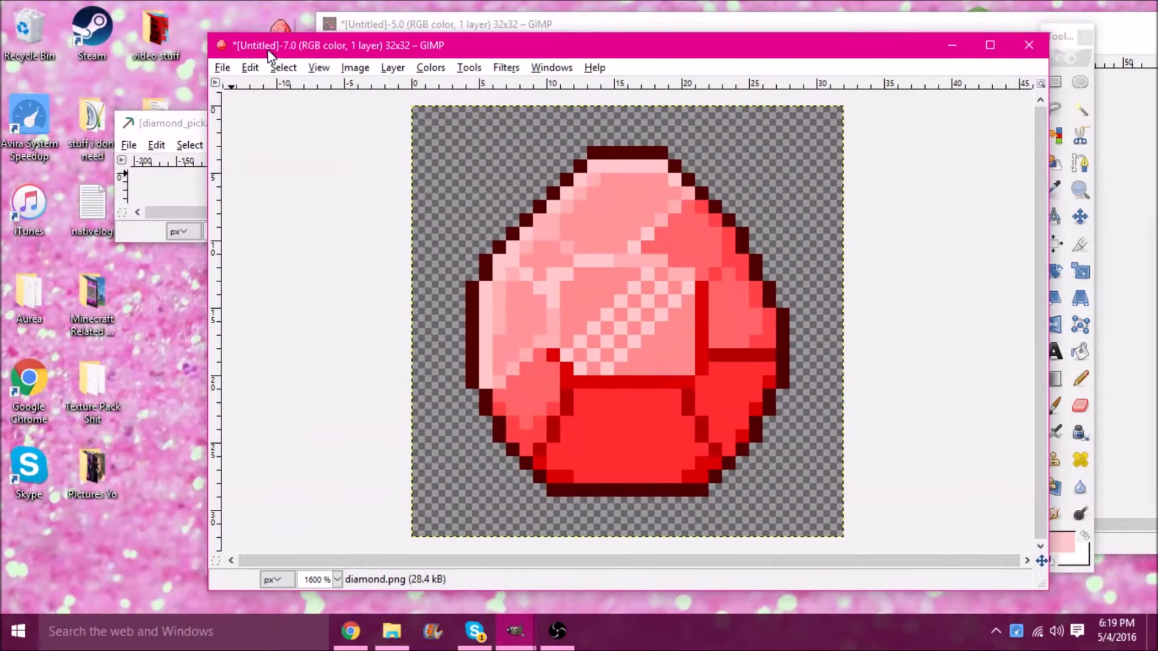
{"action": "left_click_drag", "start_coordinate": [157, 125], "coordinate": [88, 63]}
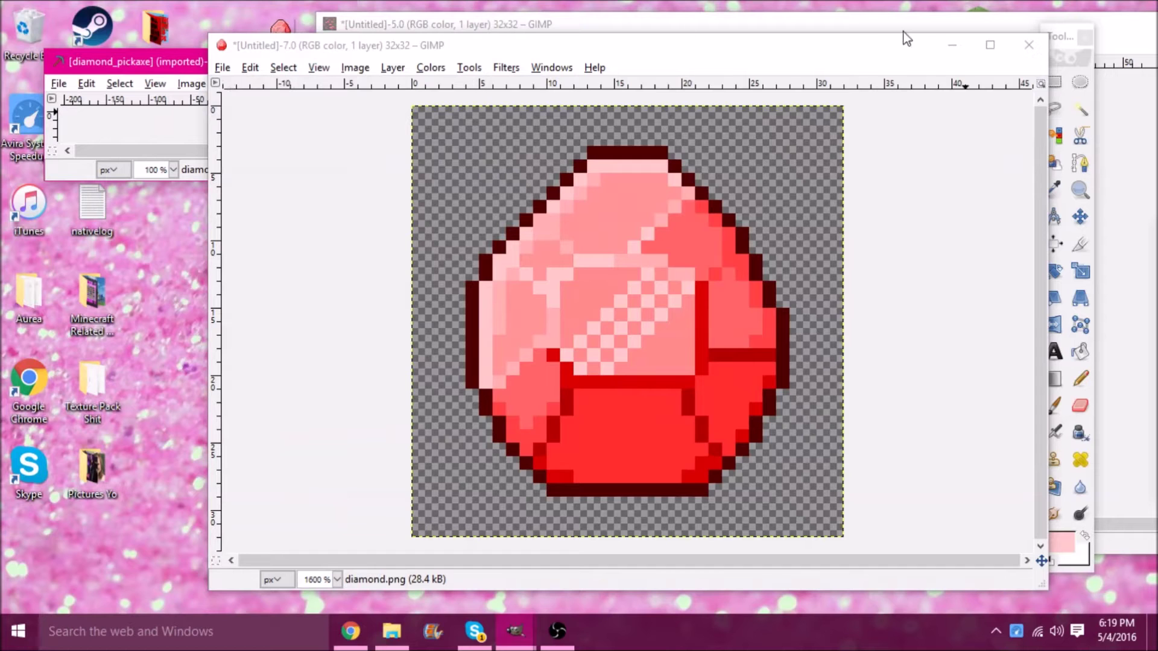
{"action": "left_click", "coordinate": [957, 63]}
{"action": "left_click", "coordinate": [952, 45]}
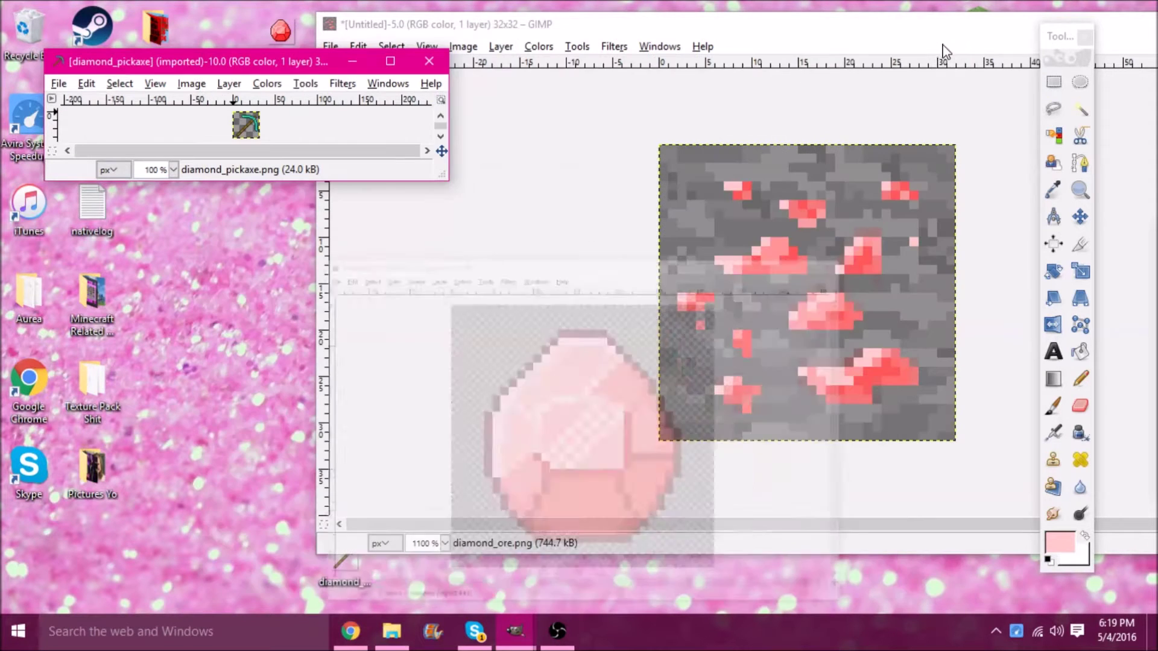
{"action": "left_click_drag", "start_coordinate": [443, 172], "coordinate": [1113, 610]}
{"action": "scroll", "coordinate": [482, 309], "scroll_direction": "up", "scroll_amount": 7, "text": "ctrl"}
{"action": "scroll", "coordinate": [469, 287], "scroll_direction": "up", "scroll_amount": 2, "text": "ctrl"}
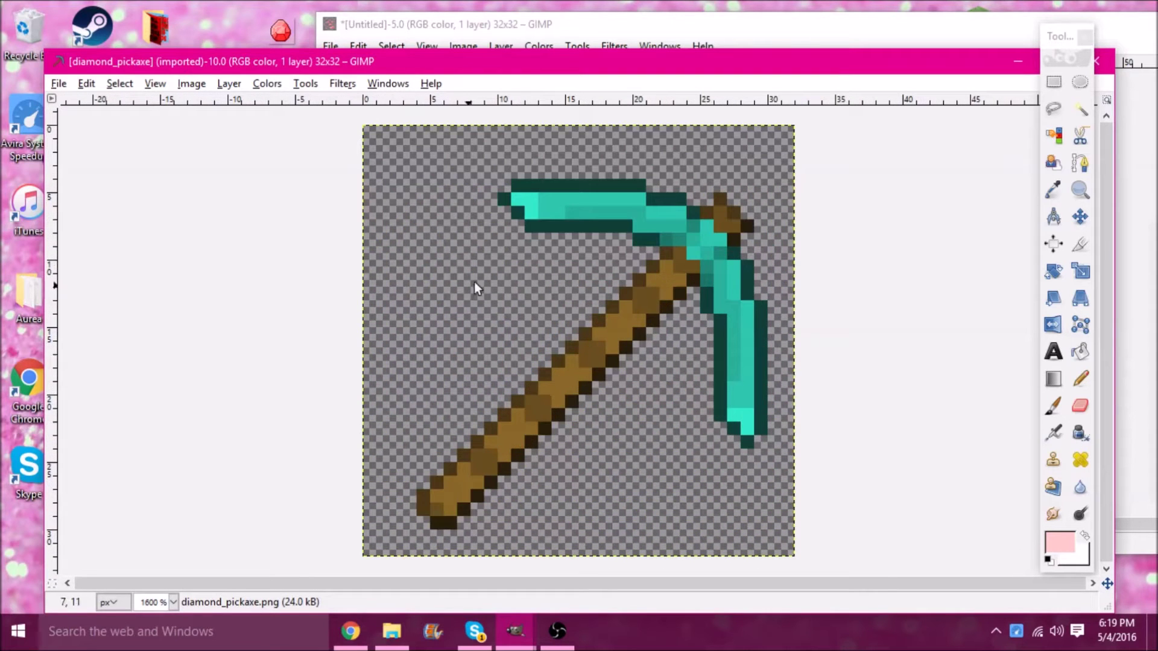
{"action": "scroll", "coordinate": [915, 283], "scroll_direction": "up", "scroll_amount": 2}
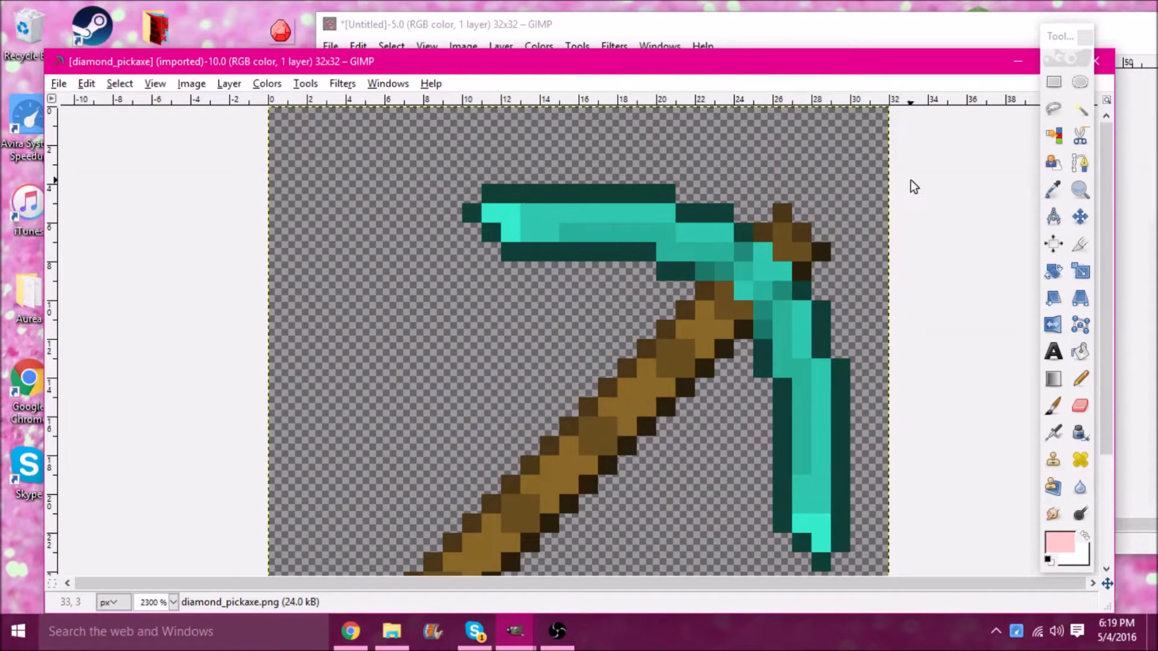
Start a free selection where the handle meets the pickaxe head and trace around the head's lower arm
{"action": "left_click", "coordinate": [1057, 109]}
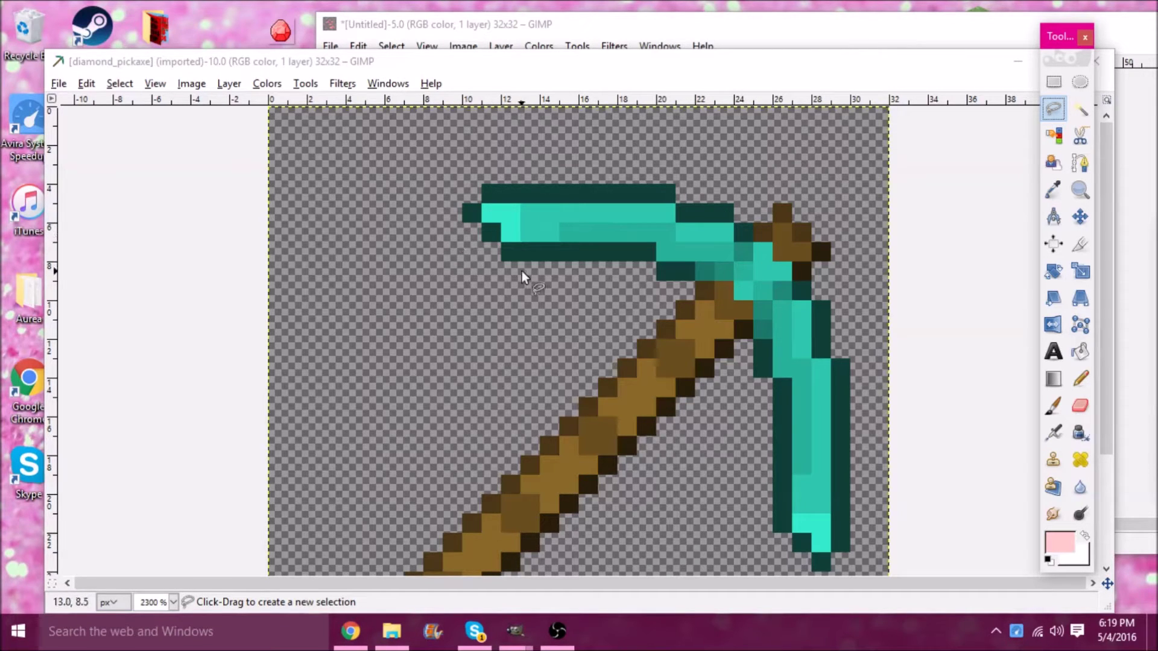
{"action": "left_click", "coordinate": [696, 281]}
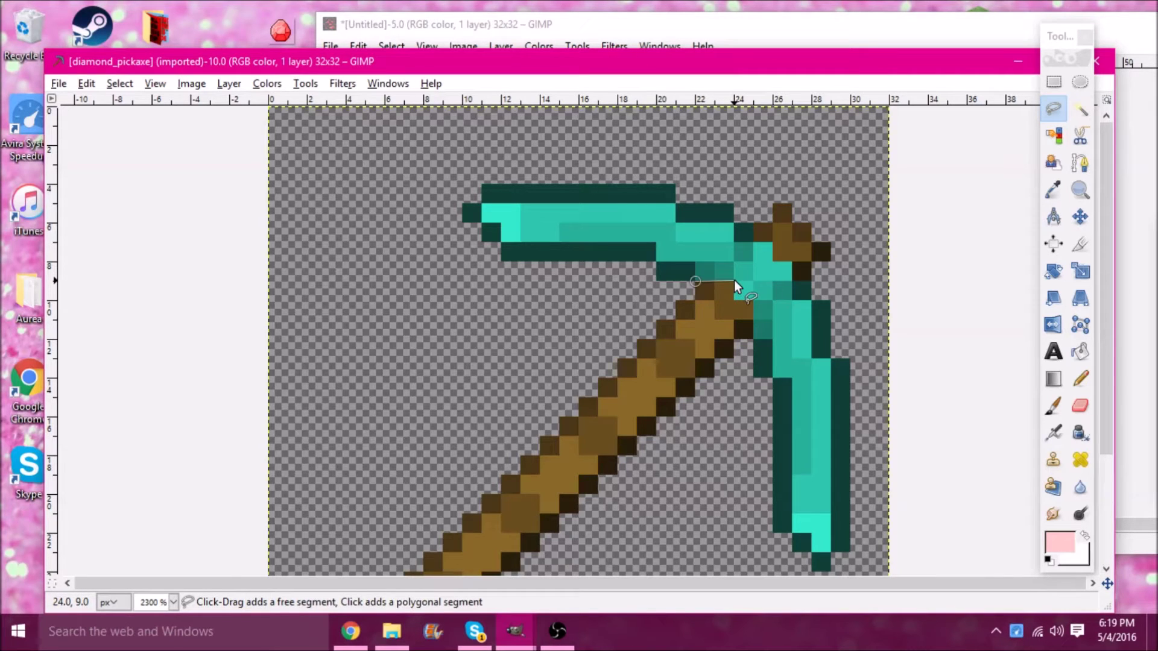
{"action": "left_click", "coordinate": [733, 280]}
{"action": "left_click", "coordinate": [734, 301]}
{"action": "left_click", "coordinate": [754, 301]}
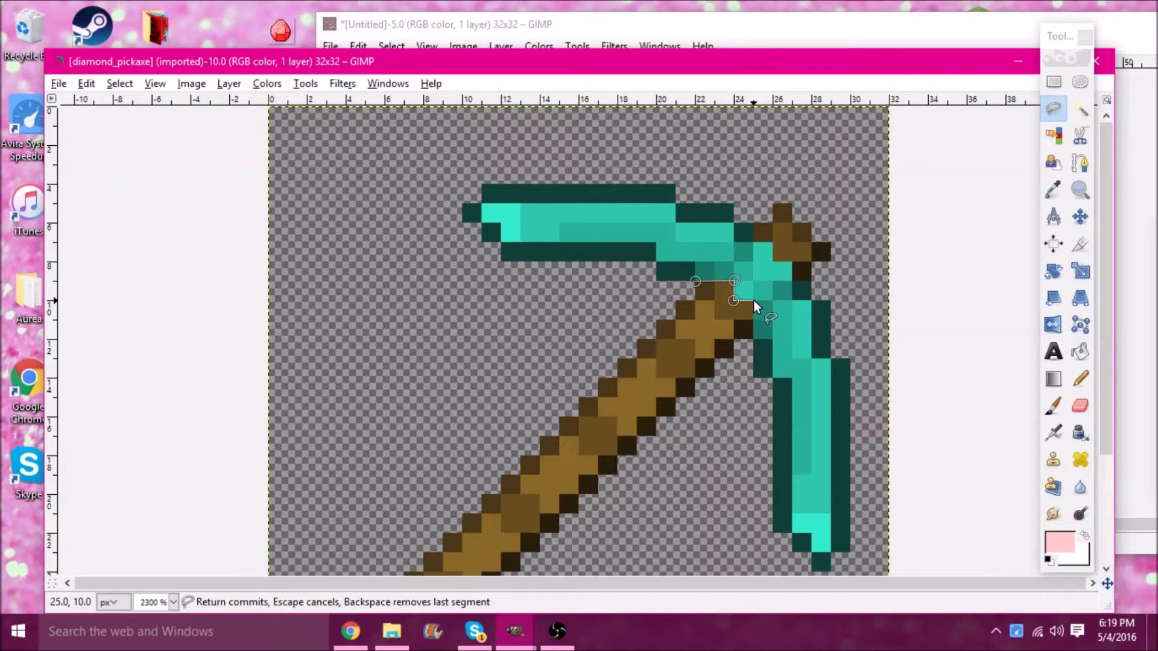
{"action": "left_click", "coordinate": [754, 333]}
{"action": "scroll", "coordinate": [706, 515], "scroll_direction": "down", "scroll_amount": 3}
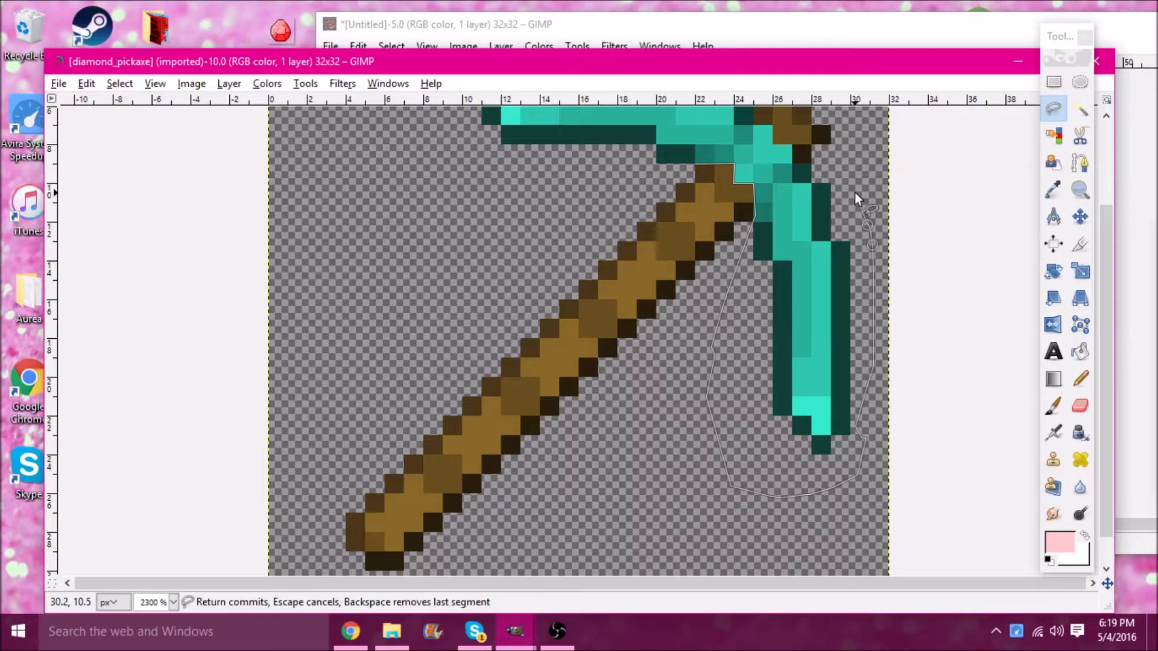
{"action": "scroll", "coordinate": [855, 193], "scroll_direction": "up", "scroll_amount": 3}
{"action": "left_click", "coordinate": [828, 282]}
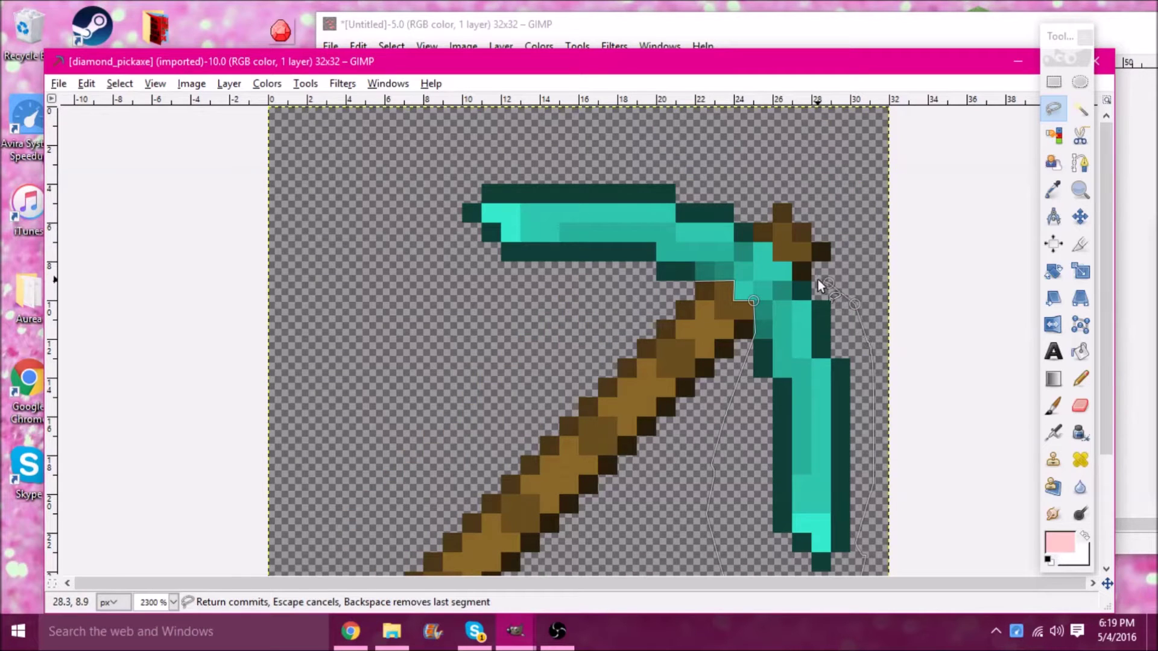
Continue the free selection past the brown handle tip and around the head's upper arm, and close it at the start point
{"action": "left_click", "coordinate": [808, 278]}
{"action": "left_click", "coordinate": [791, 286]}
{"action": "left_click", "coordinate": [789, 263]}
{"action": "left_click", "coordinate": [771, 244]}
{"action": "mouse_move", "coordinate": [752, 241]}
{"action": "left_mouse_down"}
{"action": "mouse_move", "coordinate": [761, 177]}
{"action": "mouse_move", "coordinate": [704, 135]}
{"action": "left_mouse_up"}
{"action": "left_click", "coordinate": [528, 122]}
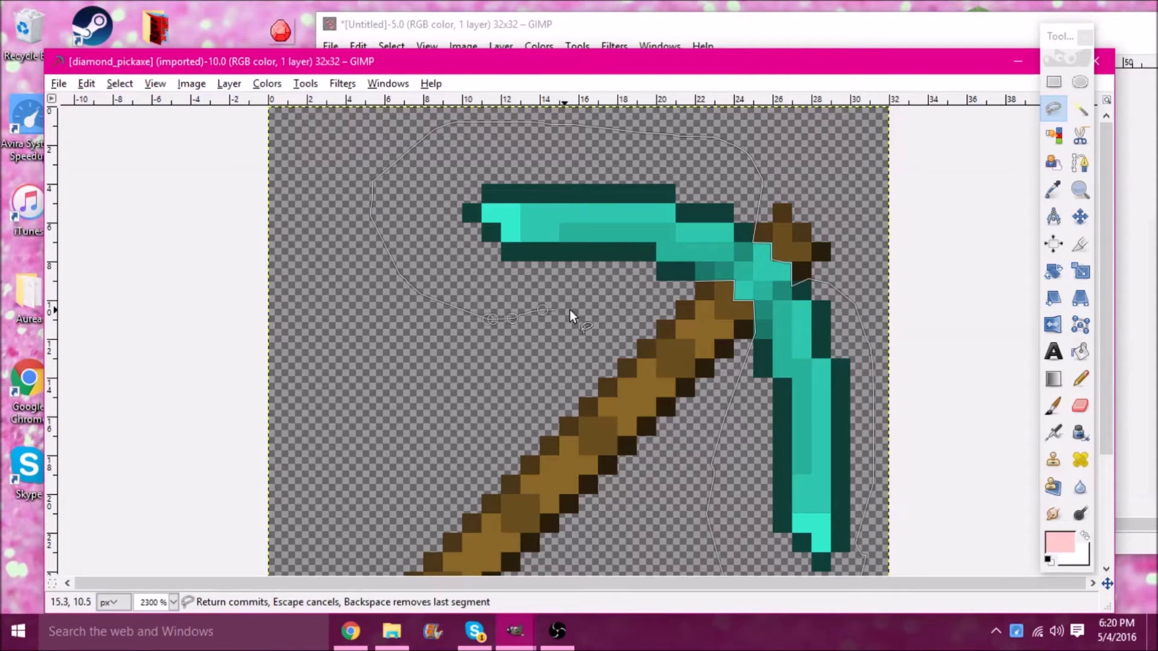
{"action": "left_click", "coordinate": [694, 282]}
{"action": "key", "text": "Return"}
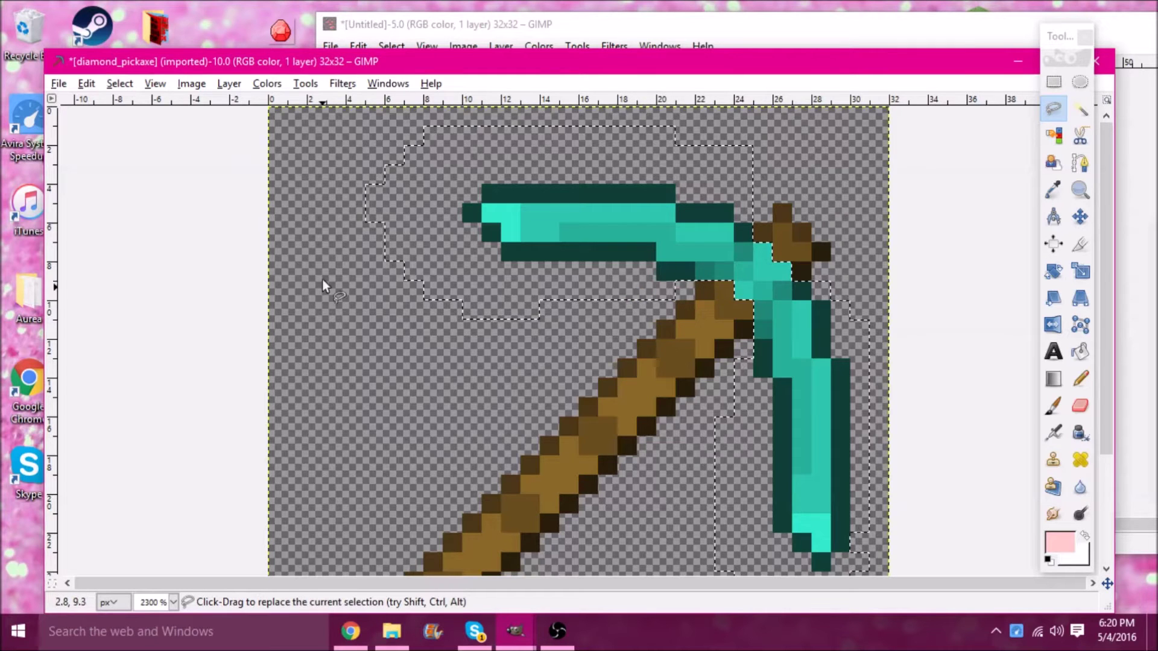
{"action": "scroll", "coordinate": [457, 245], "scroll_direction": "down", "scroll_amount": 1}
{"action": "scroll", "coordinate": [464, 251], "scroll_direction": "up", "scroll_amount": 1}
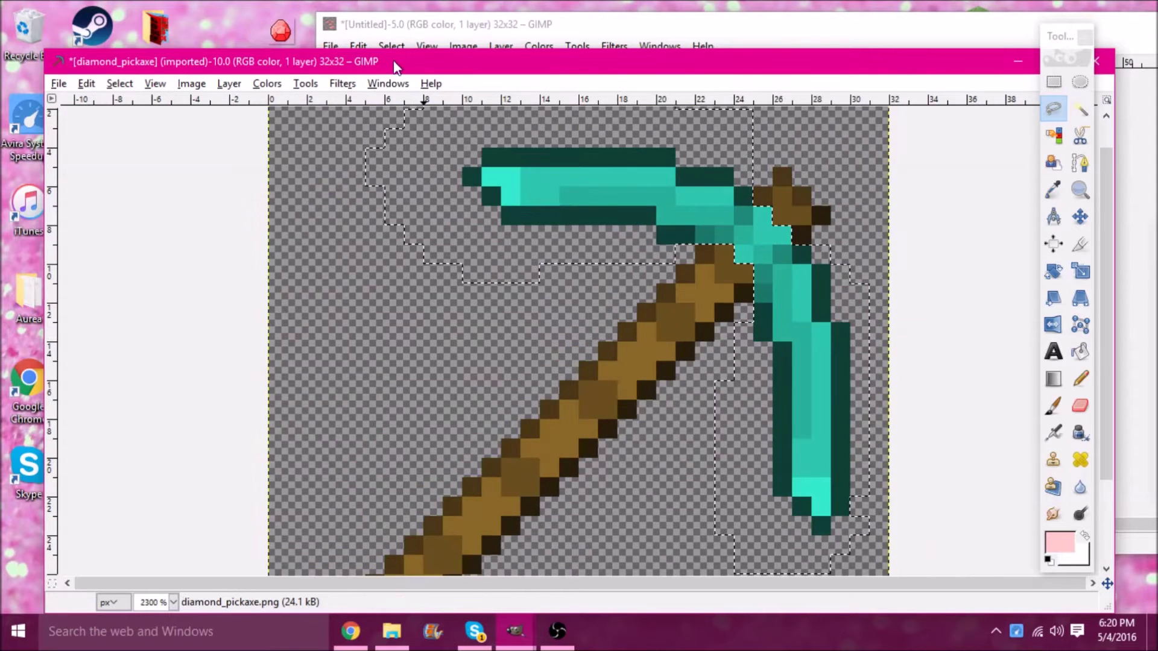
Colorize the selected pickaxe head red by reusing the stored Colorize settings, and clear the selection
{"action": "left_click", "coordinate": [263, 84]}
{"action": "left_click", "coordinate": [283, 144]}
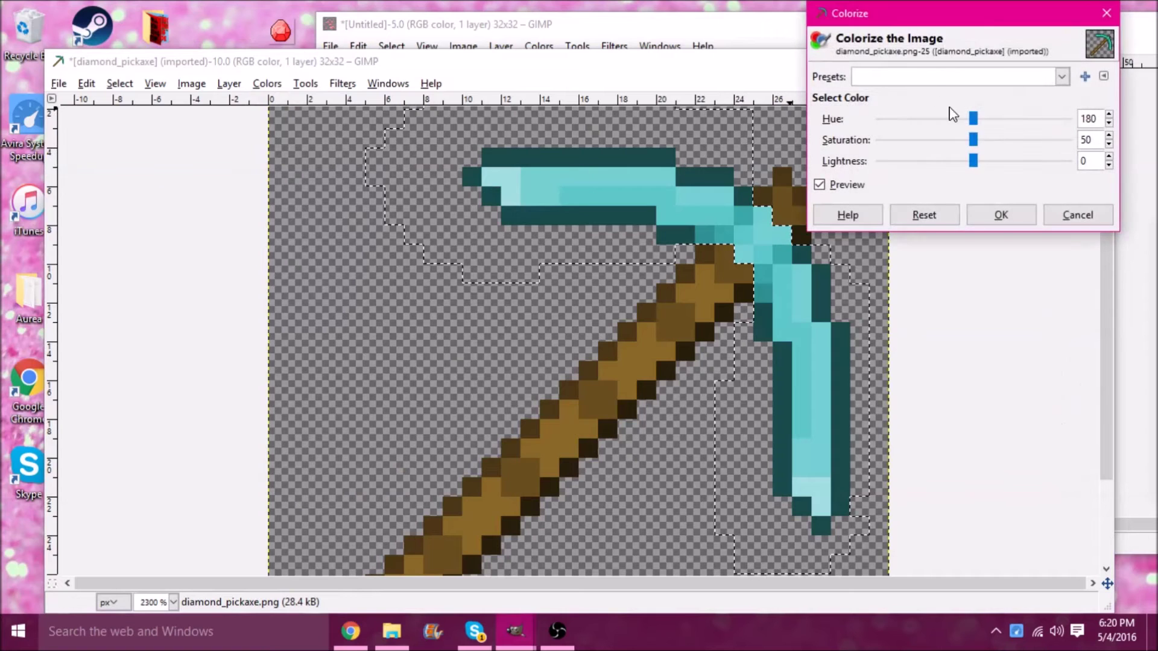
{"action": "left_click", "coordinate": [934, 77]}
{"action": "left_click", "coordinate": [929, 98]}
{"action": "left_click", "coordinate": [974, 216]}
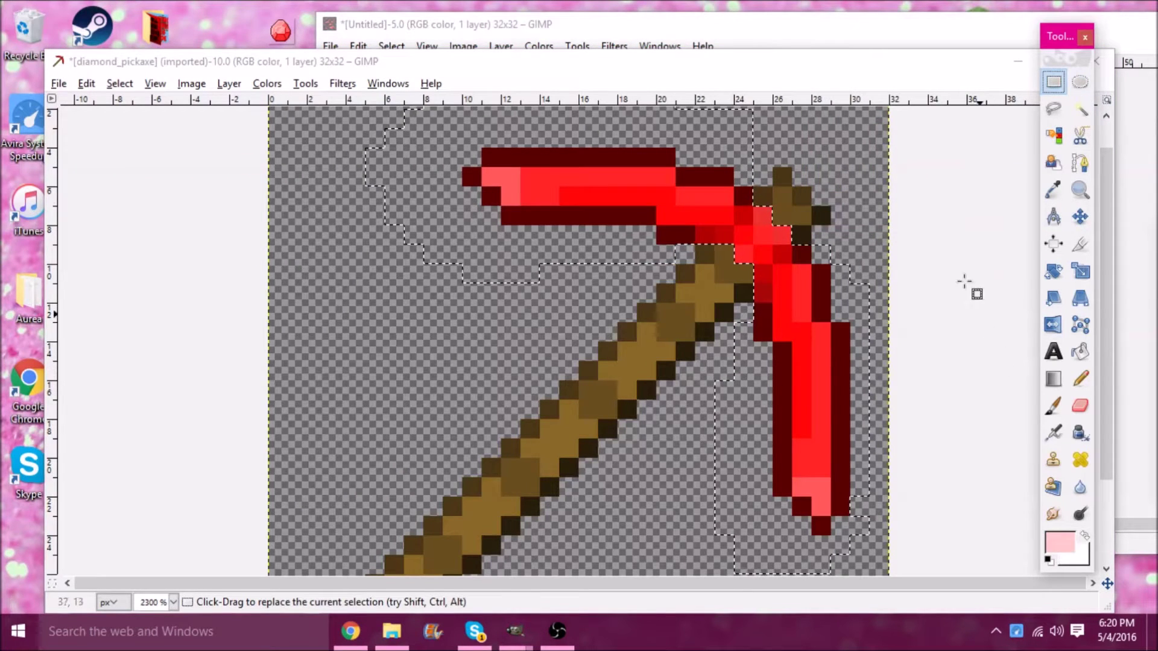
{"action": "left_click", "coordinate": [1047, 85]}
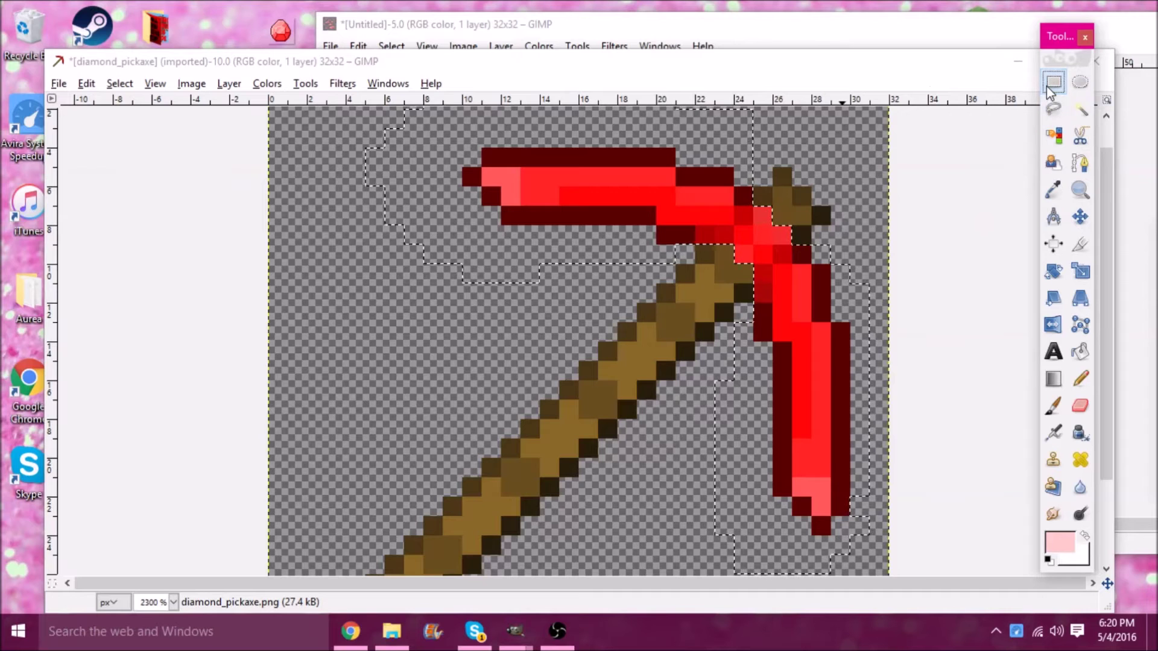
{"action": "left_click", "coordinate": [369, 400]}
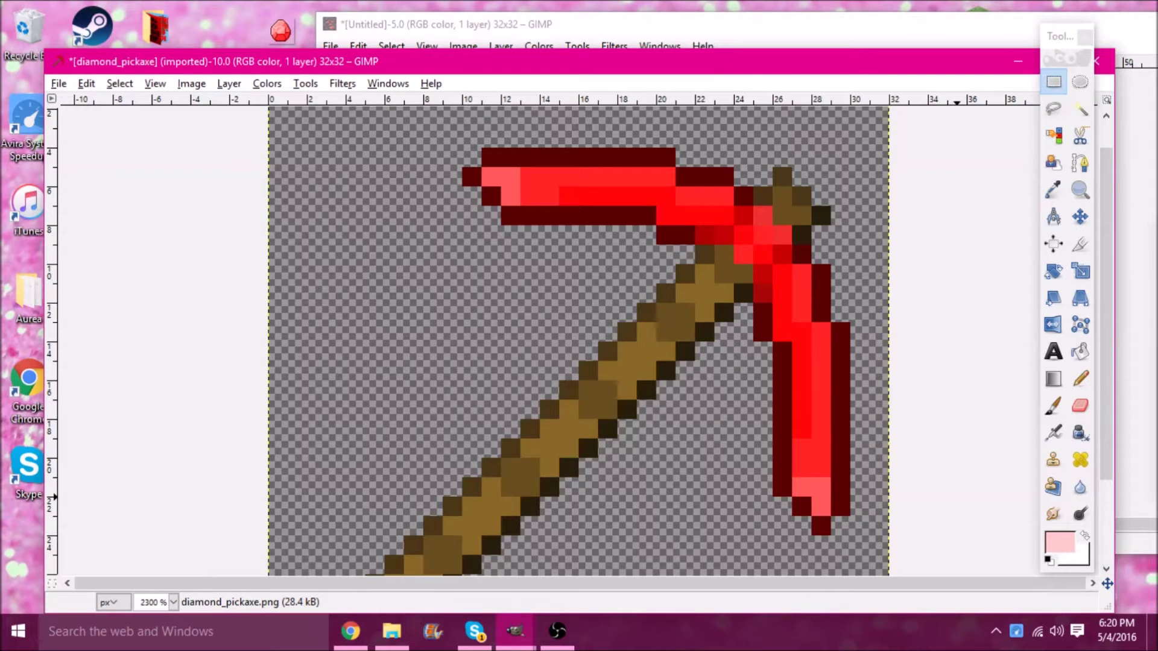
{"action": "scroll", "coordinate": [536, 204], "scroll_direction": "down", "scroll_amount": 1}
{"action": "scroll", "coordinate": [537, 202], "scroll_direction": "up", "scroll_amount": 1}
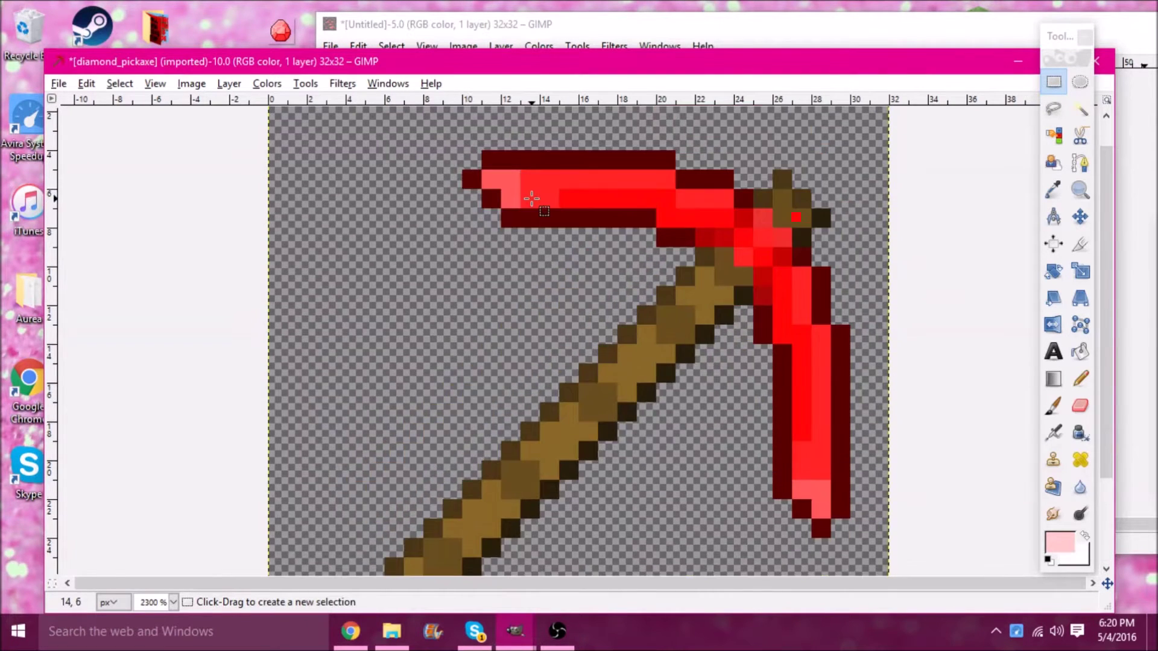
Export the recoloured pickaxe to the Desktop as diamond_pickaxe.png, replacing the existing file, and minimize its window
{"action": "left_click", "coordinate": [52, 99]}
{"action": "left_click", "coordinate": [58, 84]}
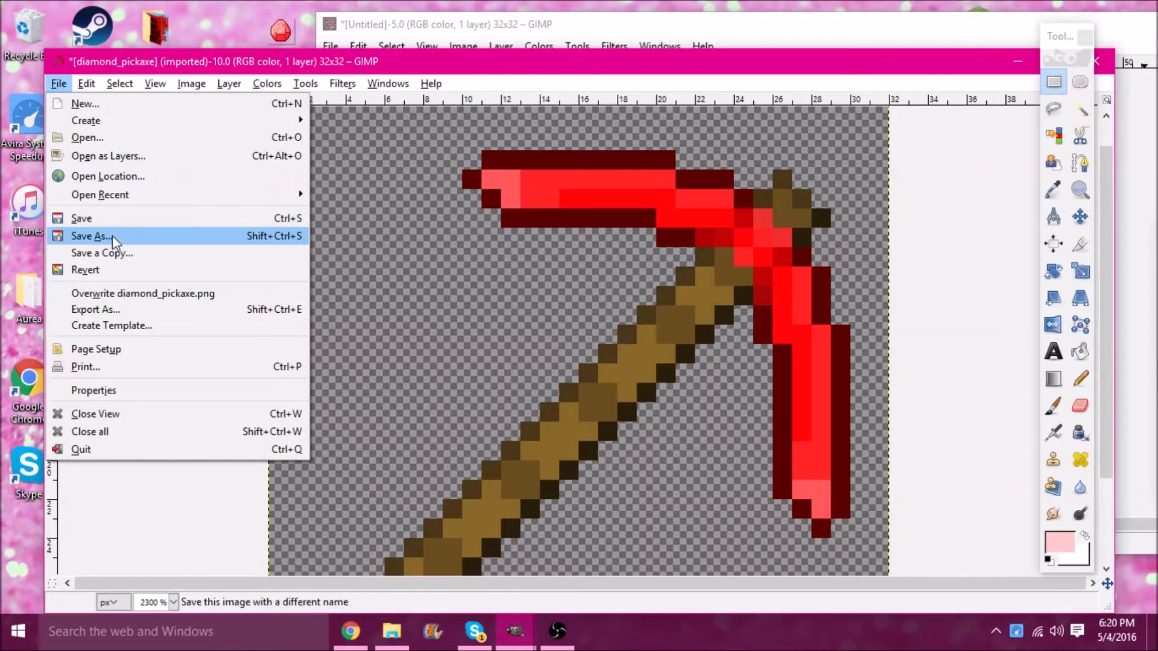
{"action": "left_click", "coordinate": [96, 316]}
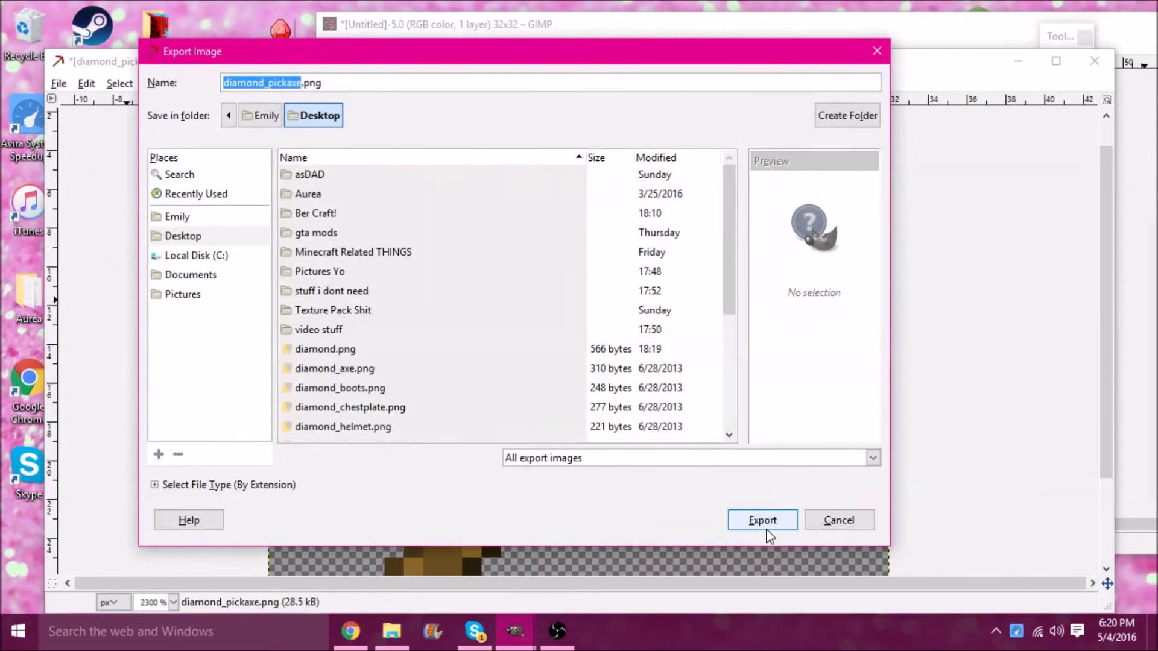
{"action": "left_click", "coordinate": [760, 518]}
{"action": "left_click", "coordinate": [583, 375]}
{"action": "left_click", "coordinate": [581, 545]}
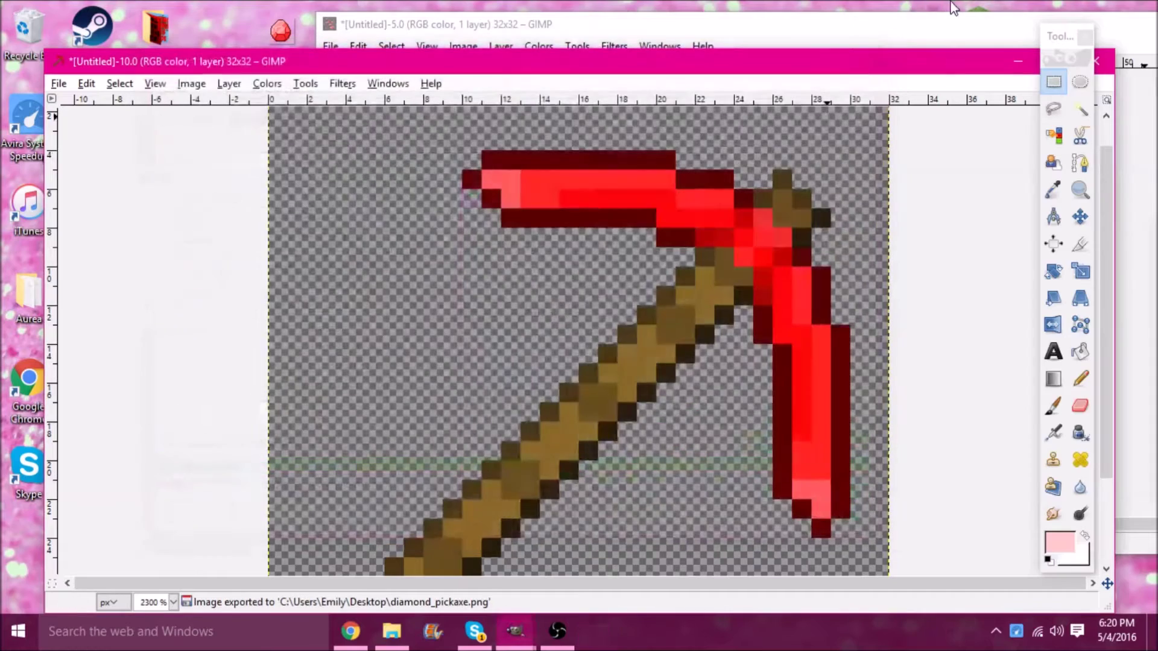
{"action": "left_click", "coordinate": [1017, 62]}
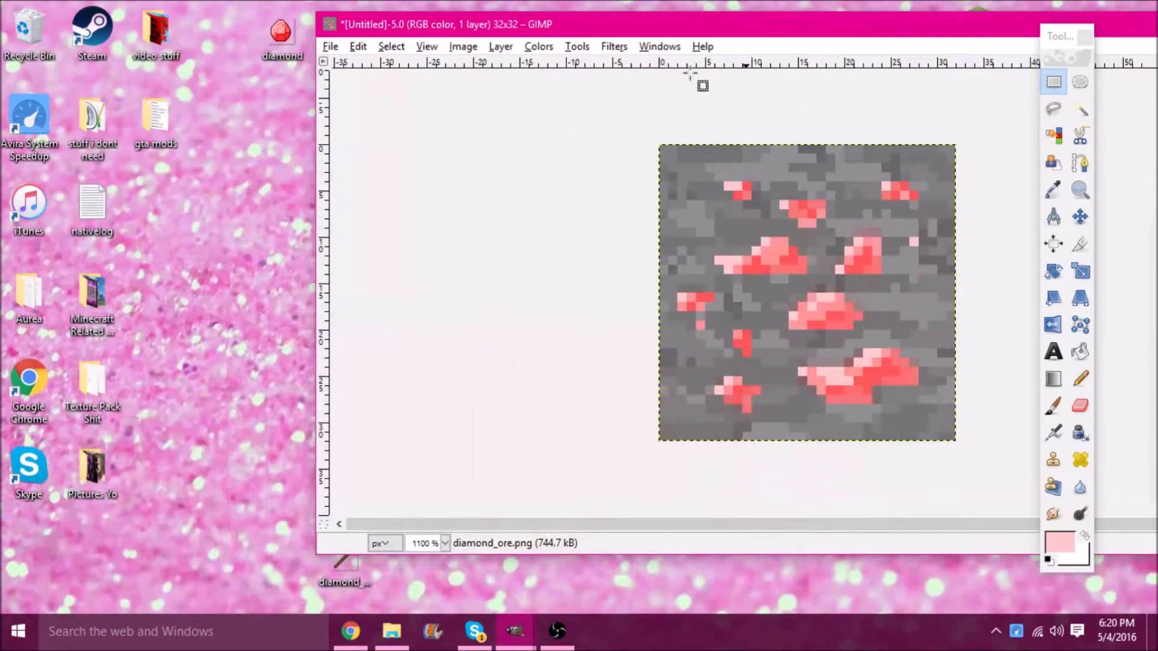
Preview the remaining diamond item textures on the Desktop and open diamond_sword.png
{"action": "left_click", "coordinate": [329, 47]}
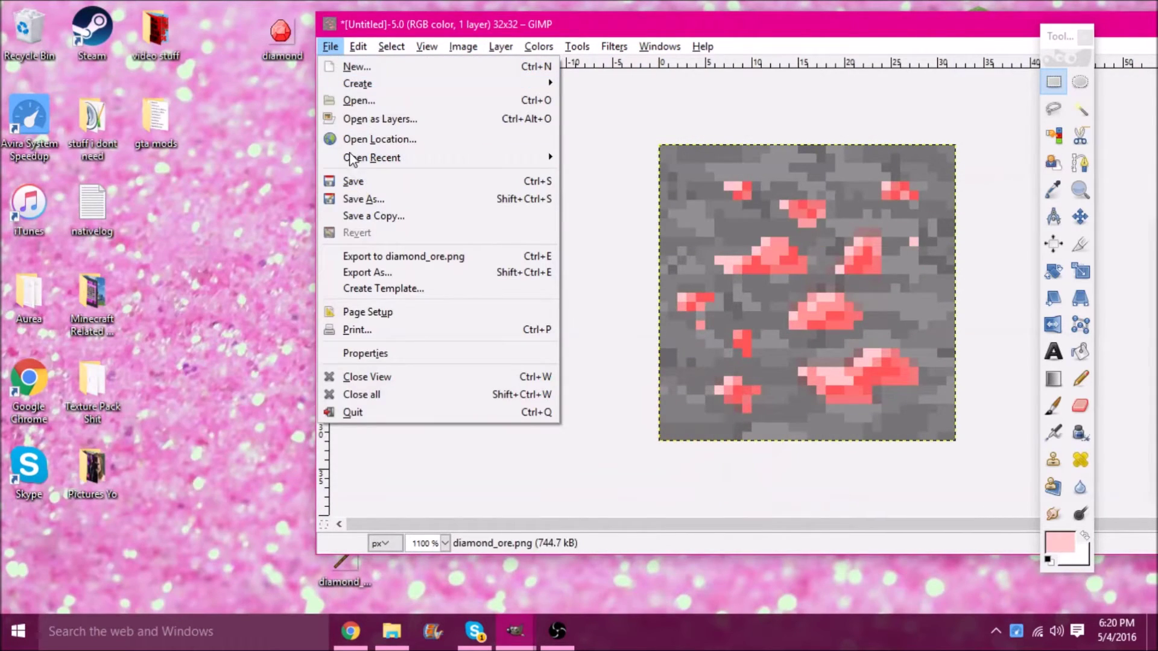
{"action": "left_click", "coordinate": [351, 98]}
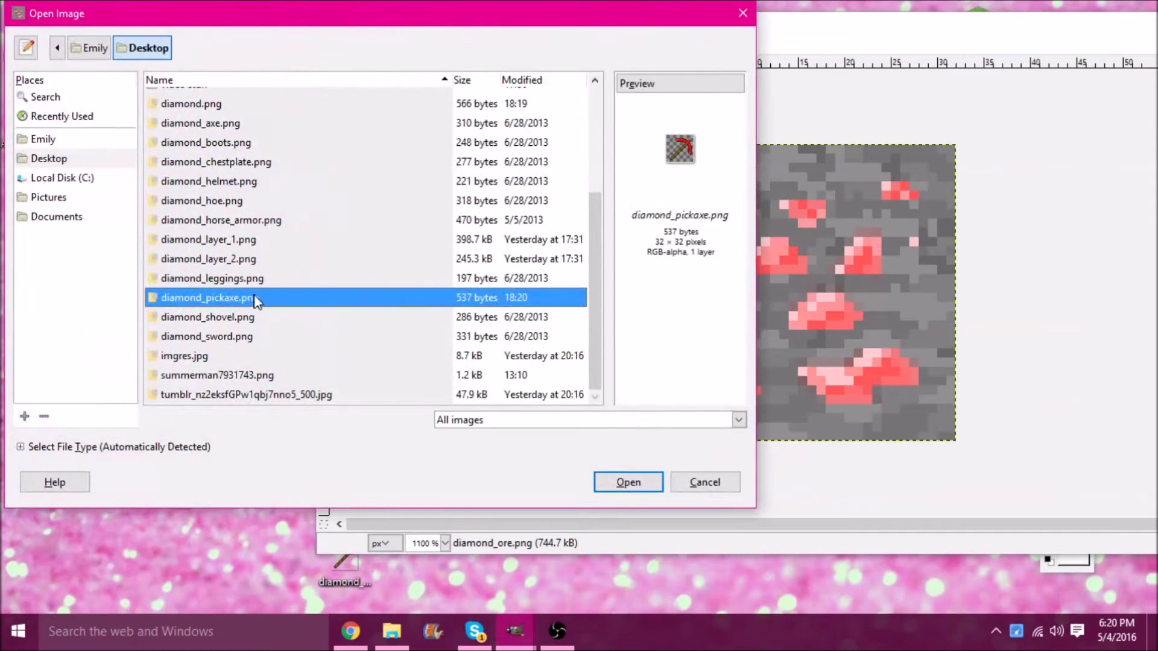
{"action": "left_click", "coordinate": [260, 320]}
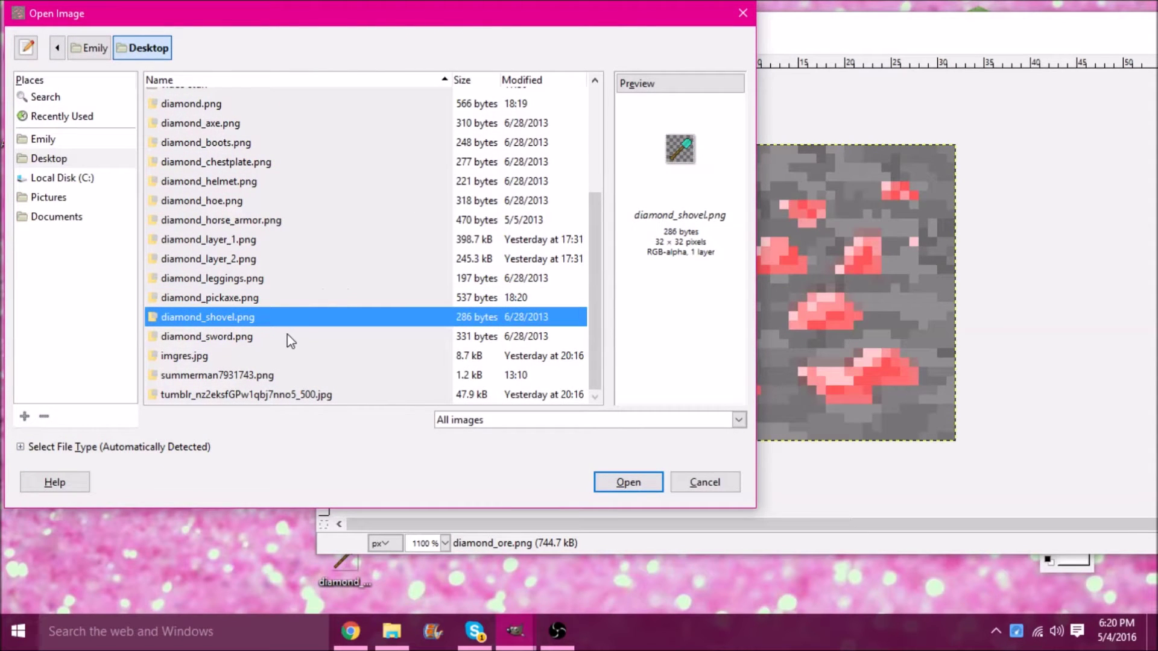
{"action": "left_click", "coordinate": [244, 295]}
{"action": "left_click", "coordinate": [242, 279]}
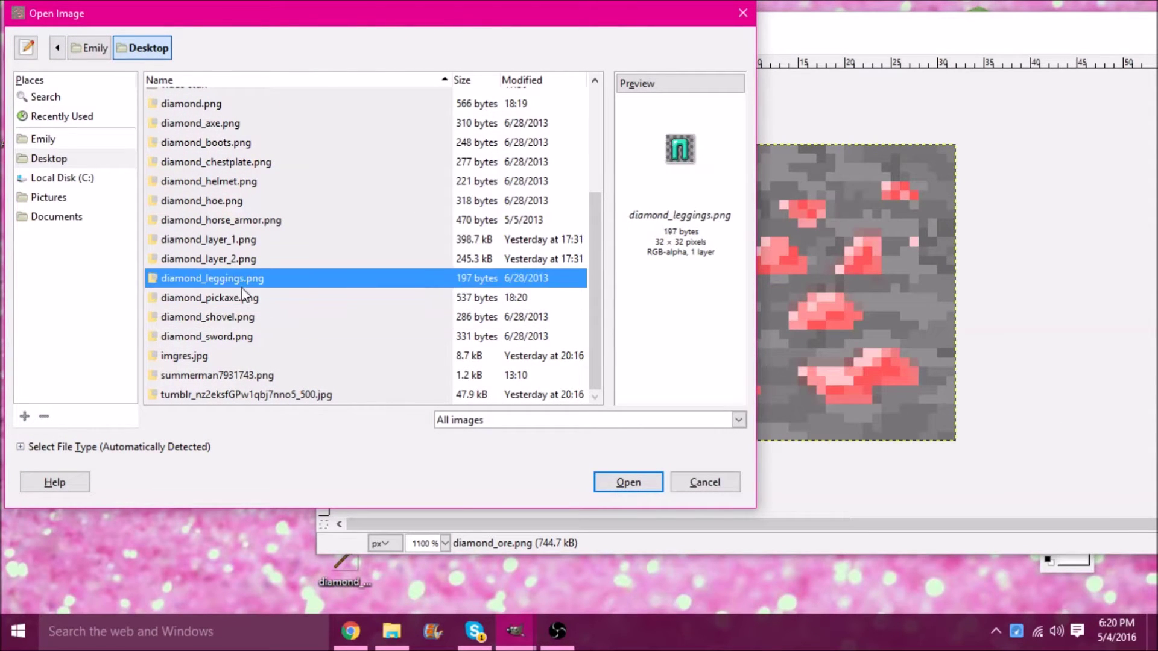
{"action": "left_click", "coordinate": [245, 298]}
{"action": "left_click", "coordinate": [250, 318]}
{"action": "left_click", "coordinate": [254, 338]}
{"action": "left_click", "coordinate": [648, 482]}
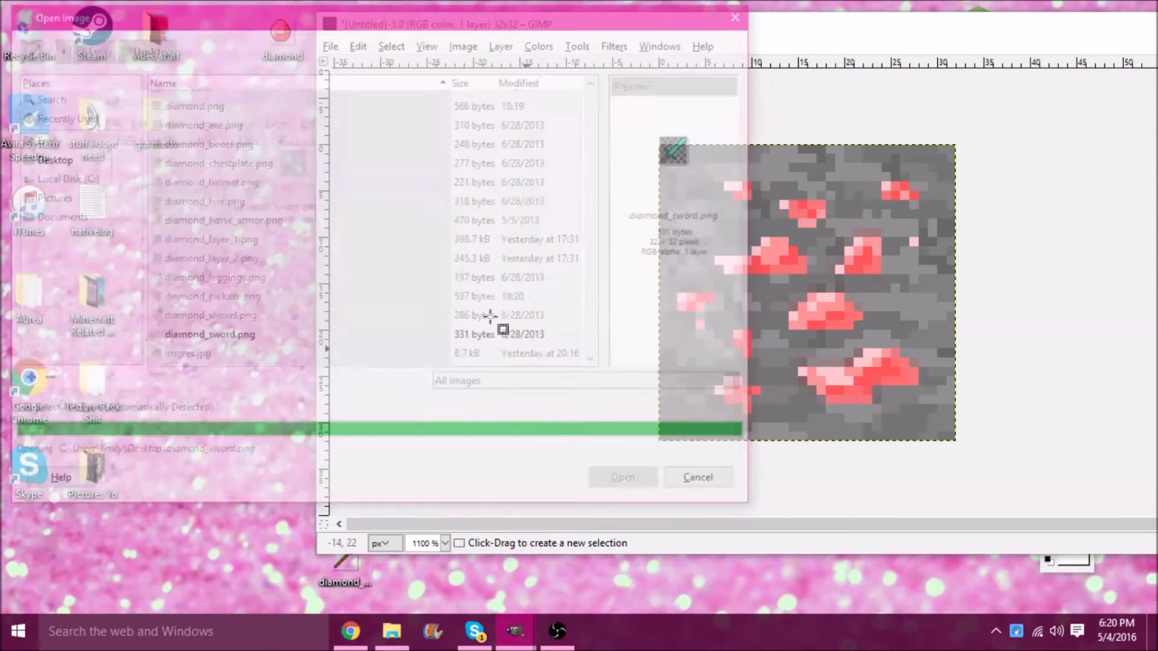
Move and enlarge the diamond_sword image window and magnify the sword texture for editing
{"action": "left_click", "coordinate": [277, 123]}
{"action": "left_click", "coordinate": [281, 99]}
{"action": "left_click_drag", "start_coordinate": [281, 99], "coordinate": [301, 29]}
{"action": "left_click_drag", "start_coordinate": [515, 147], "coordinate": [1051, 601]}
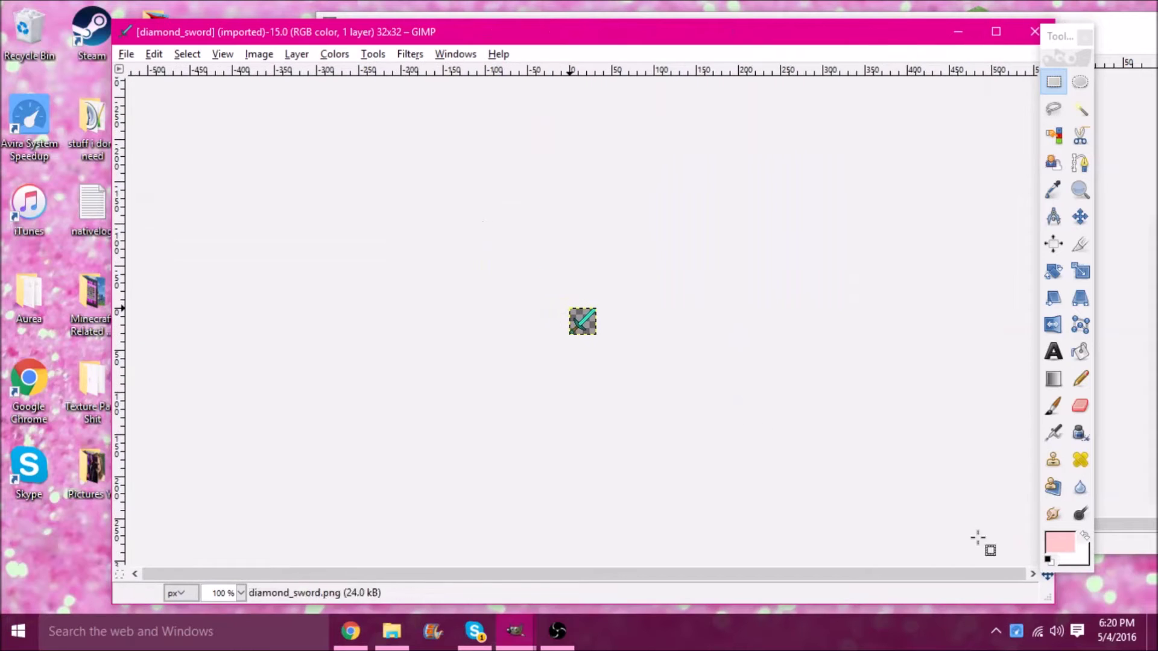
{"action": "scroll", "coordinate": [660, 328], "scroll_direction": "up", "scroll_amount": 8}
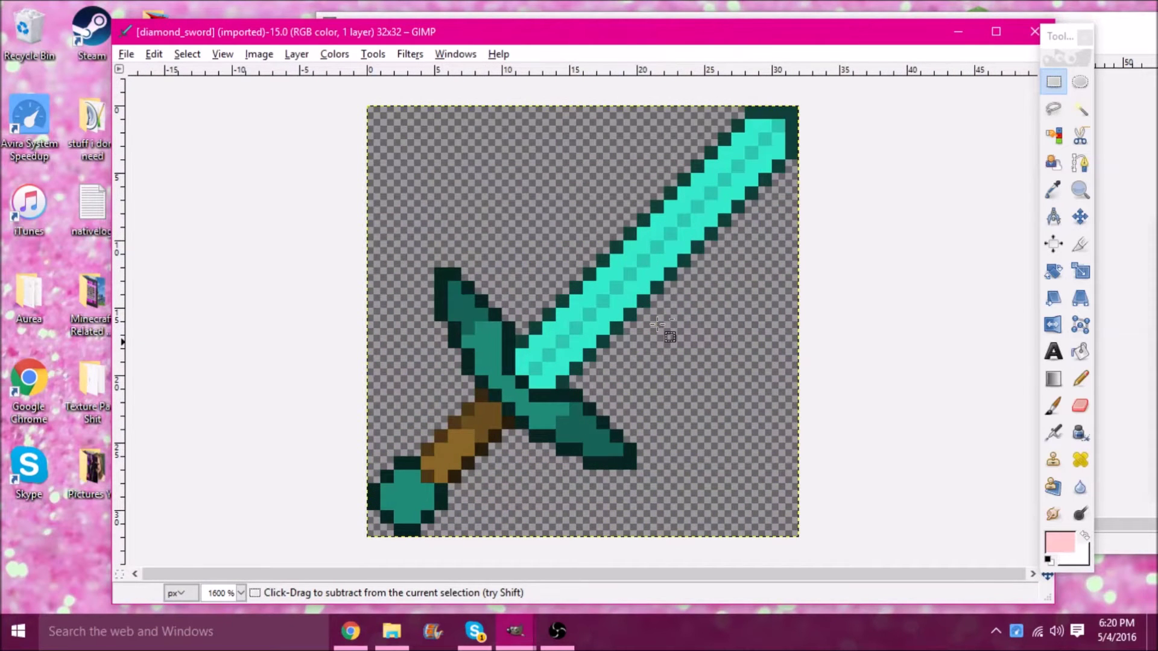
{"action": "scroll", "coordinate": [660, 325], "scroll_direction": "up", "scroll_amount": 1}
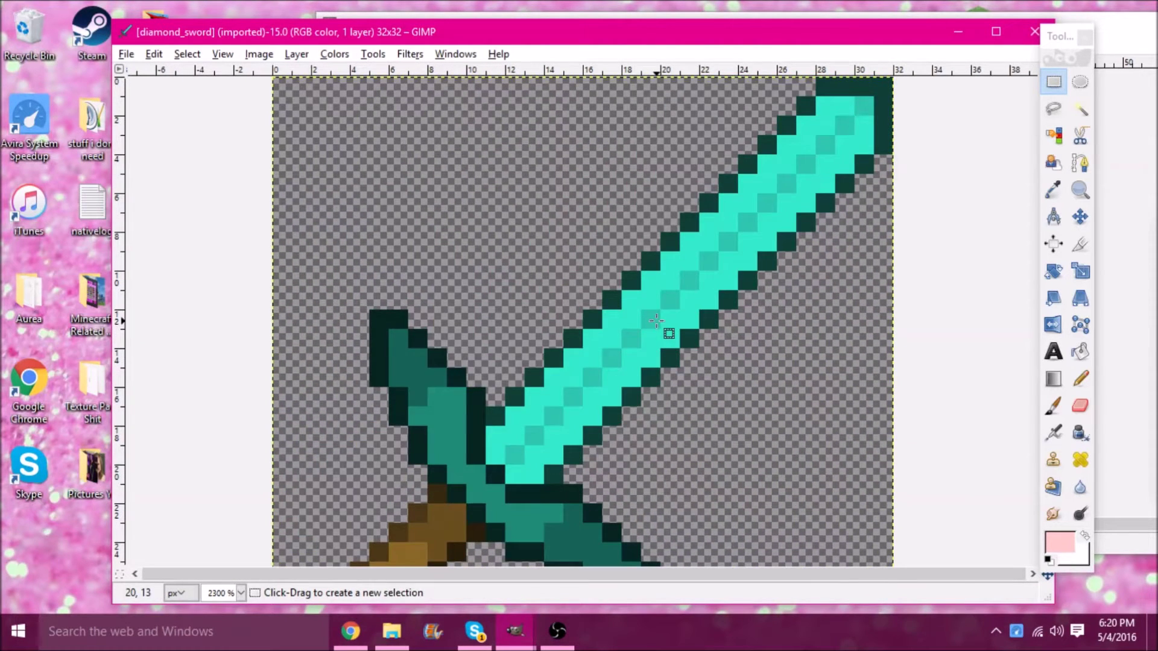
{"action": "scroll", "coordinate": [656, 320], "scroll_direction": "down", "scroll_amount": 2}
{"action": "left_click_drag", "start_coordinate": [781, 20], "coordinate": [769, 3]}
{"action": "scroll", "coordinate": [769, 124], "scroll_direction": "up", "scroll_amount": 2}
{"action": "scroll", "coordinate": [769, 124], "scroll_direction": "down", "scroll_amount": 2}
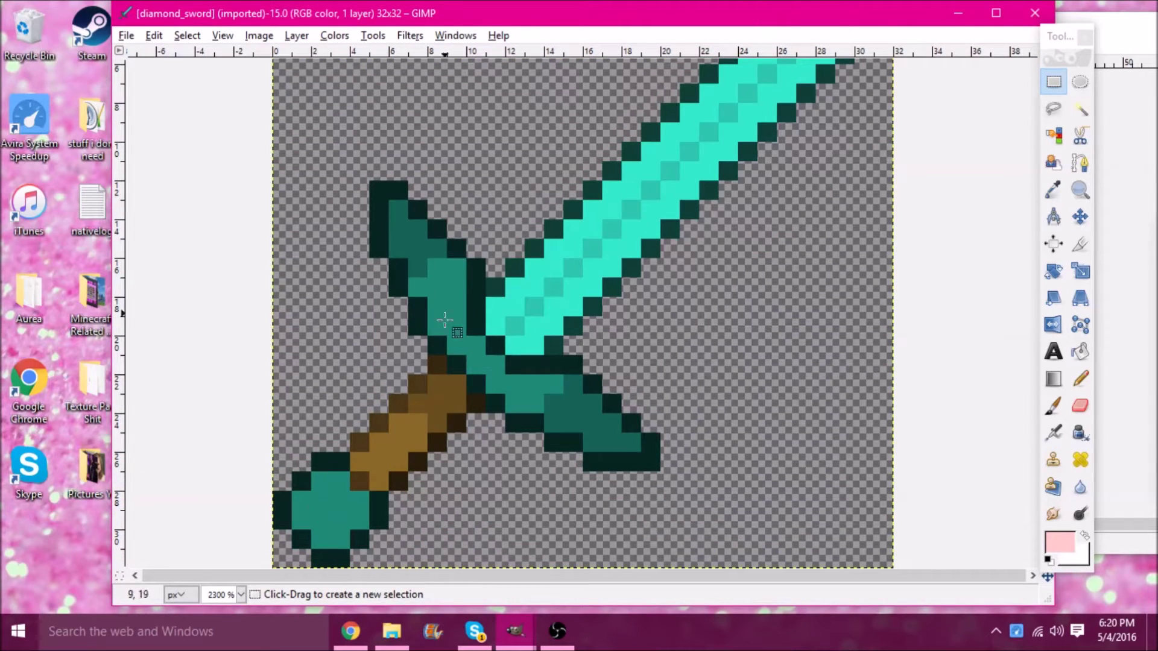
{"action": "scroll", "coordinate": [843, 208], "scroll_direction": "up", "scroll_amount": 2}
Outline the sword's blade with the Free Select tool, following the guard's stepped edge and closing the outline around the tip
{"action": "left_click", "coordinate": [1054, 109]}
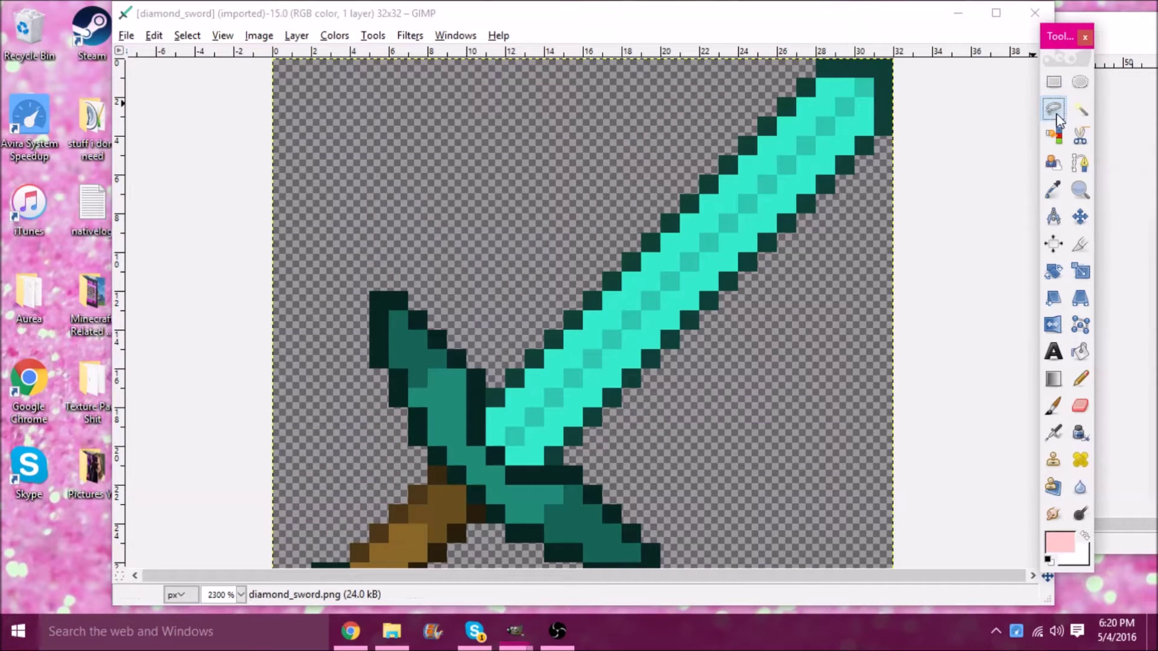
{"action": "left_click", "coordinate": [488, 353]}
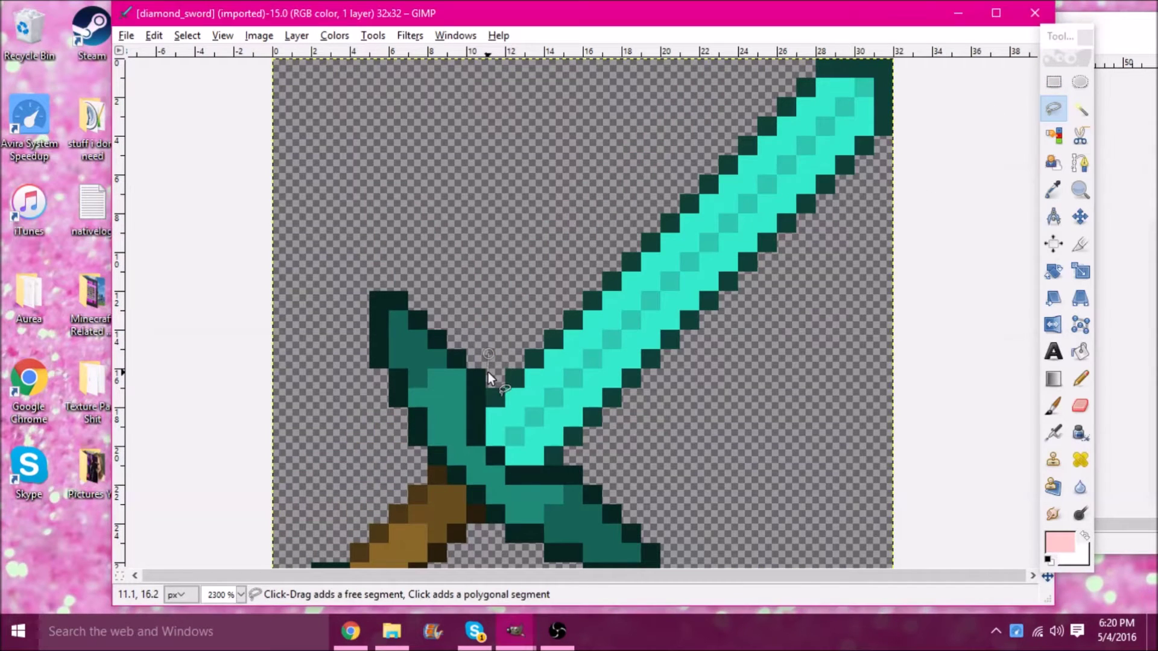
{"action": "left_click", "coordinate": [487, 372]}
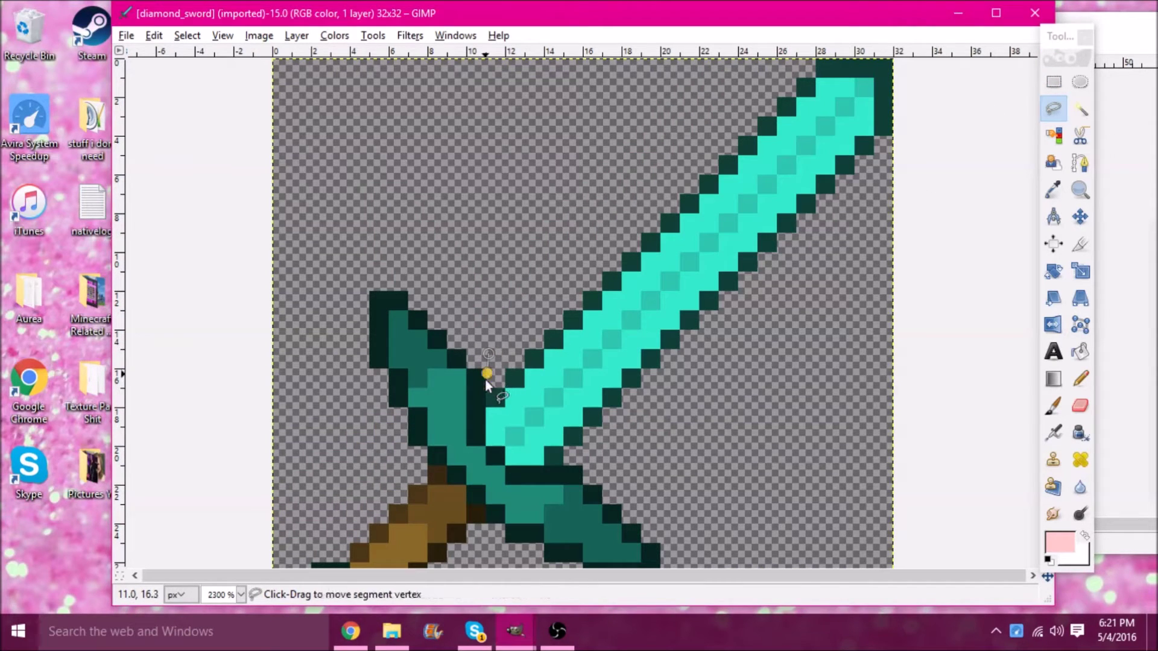
{"action": "left_click", "coordinate": [487, 445]}
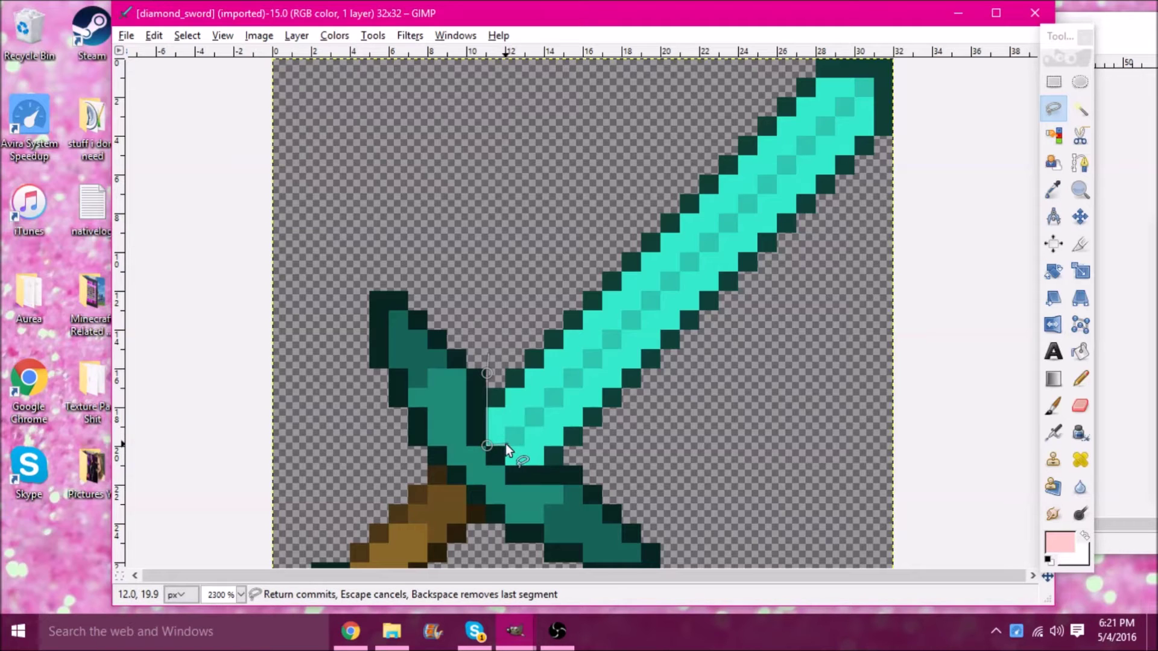
{"action": "left_click", "coordinate": [506, 444]}
{"action": "mouse_move", "coordinate": [504, 465]}
{"action": "left_mouse_down"}
{"action": "mouse_move", "coordinate": [579, 458]}
{"action": "mouse_move", "coordinate": [866, 184]}
{"action": "left_mouse_up"}
{"action": "left_click", "coordinate": [809, 62]}
Colorize the selected blade red with hue 0, saturation 100 and lightness -10, and clear the selection
{"action": "left_click", "coordinate": [334, 35]}
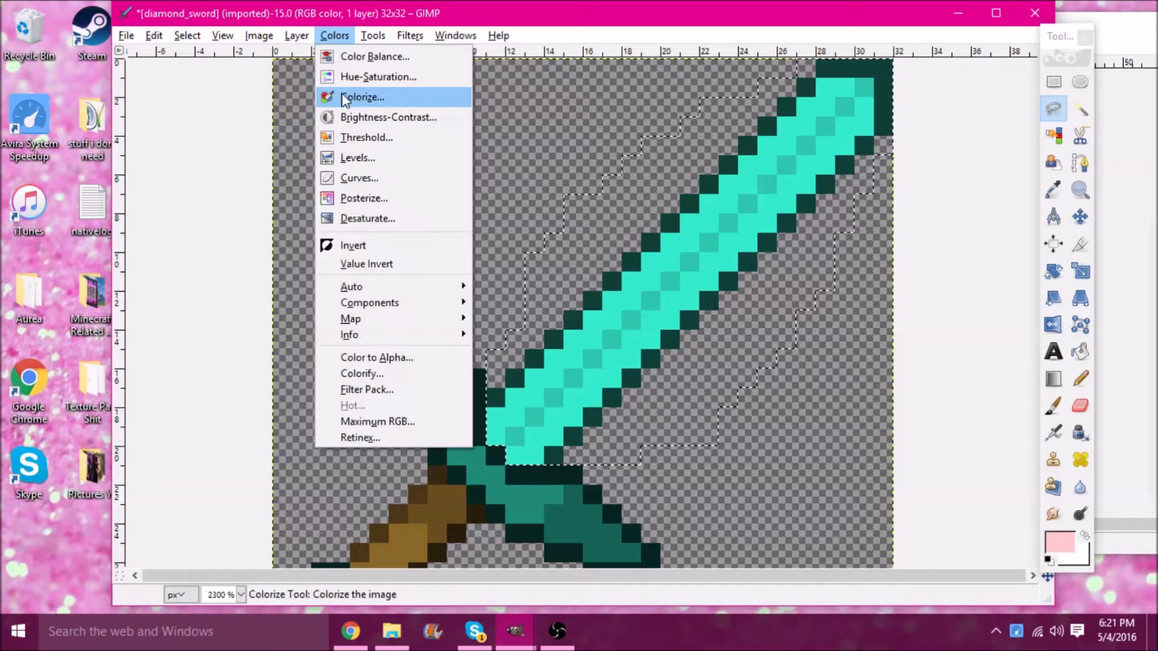
{"action": "left_click", "coordinate": [353, 97]}
{"action": "left_click", "coordinate": [968, 77]}
{"action": "left_click", "coordinate": [964, 109]}
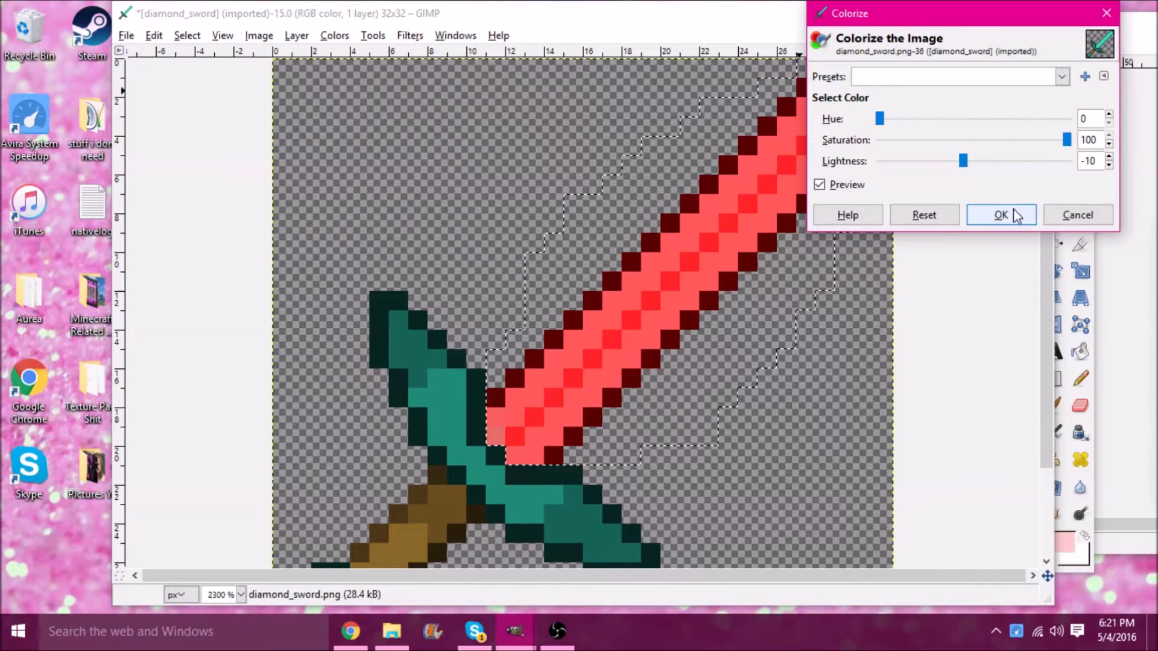
{"action": "left_click", "coordinate": [1001, 215]}
{"action": "left_click", "coordinate": [1053, 81]}
{"action": "left_click", "coordinate": [884, 416]}
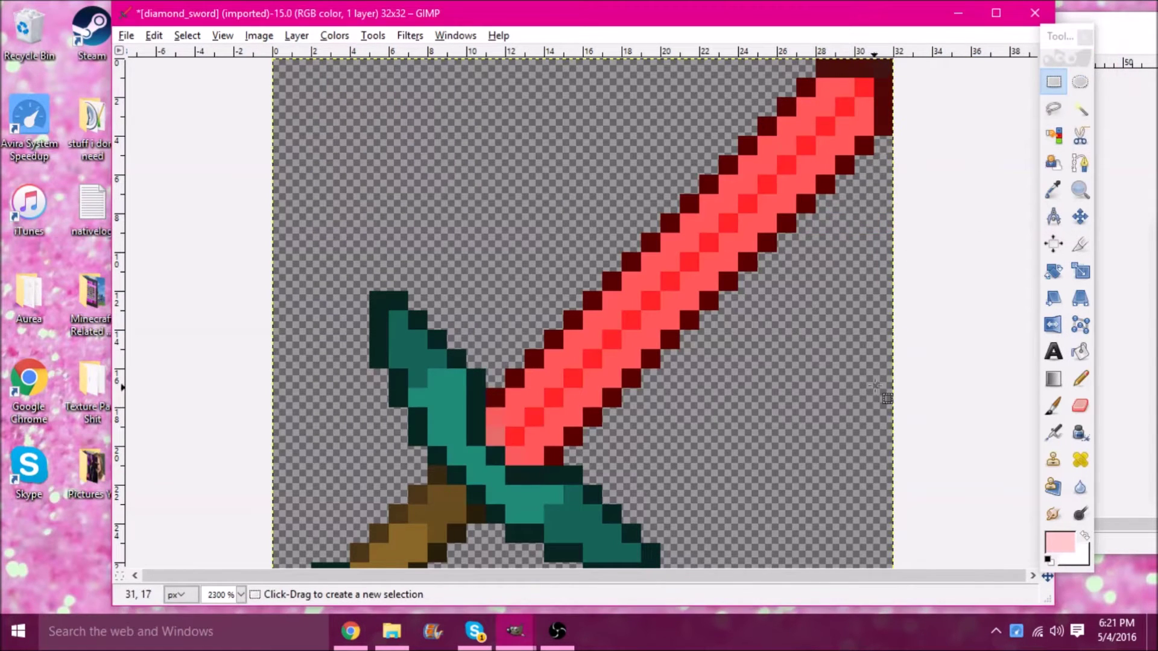
Pick the bright red of the blade's centre stripe as the Pencil colour and reduce its saturation to a softer red
{"action": "left_click", "coordinate": [1079, 378]}
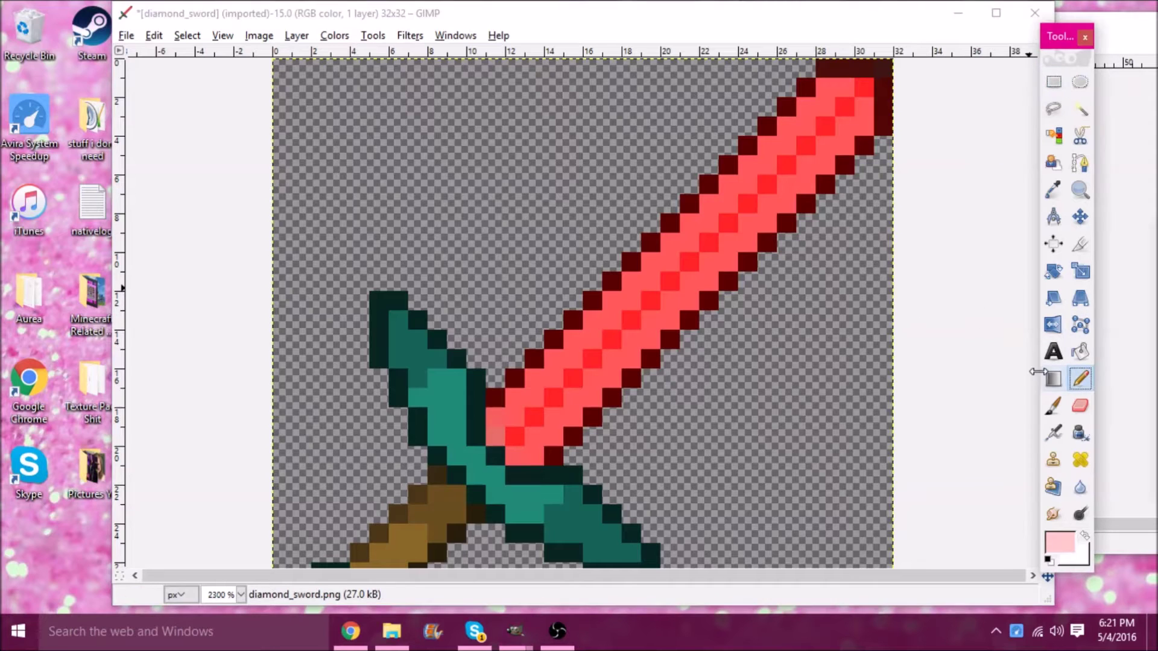
{"action": "left_click", "coordinate": [755, 338], "text": "ctrl"}
{"action": "left_click", "coordinate": [797, 321]}
{"action": "key", "text": "ctrl+z"}
{"action": "left_click", "coordinate": [731, 223], "text": "ctrl"}
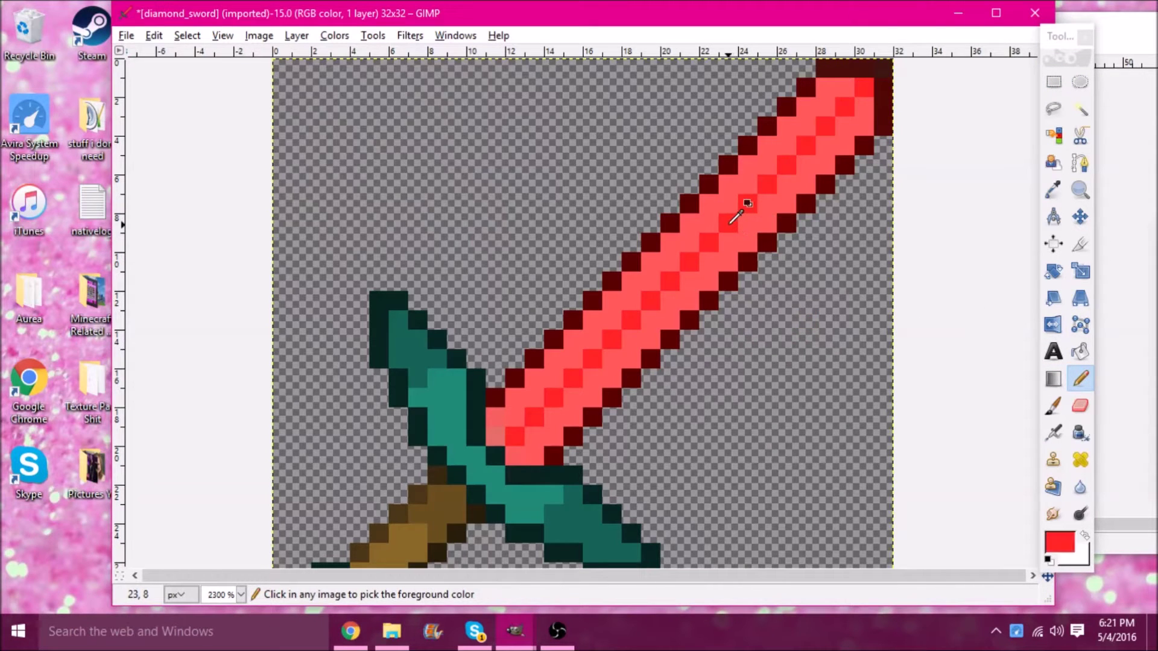
{"action": "left_click", "coordinate": [1060, 546]}
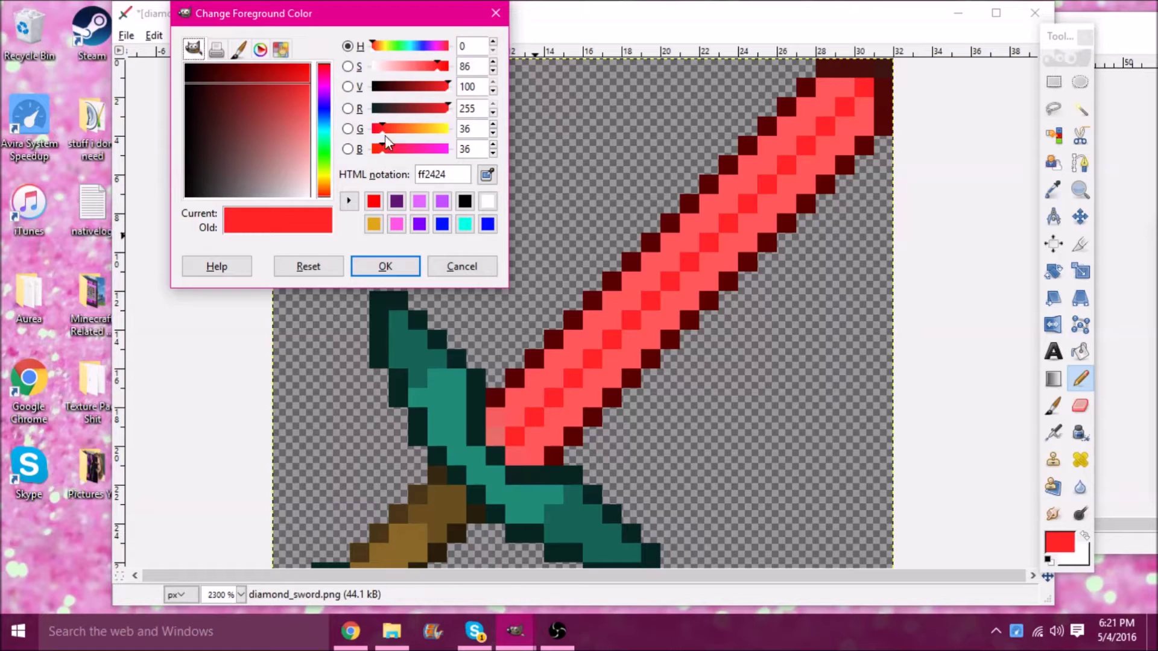
{"action": "left_click_drag", "start_coordinate": [439, 67], "coordinate": [427, 67]}
{"action": "left_click", "coordinate": [385, 265]}
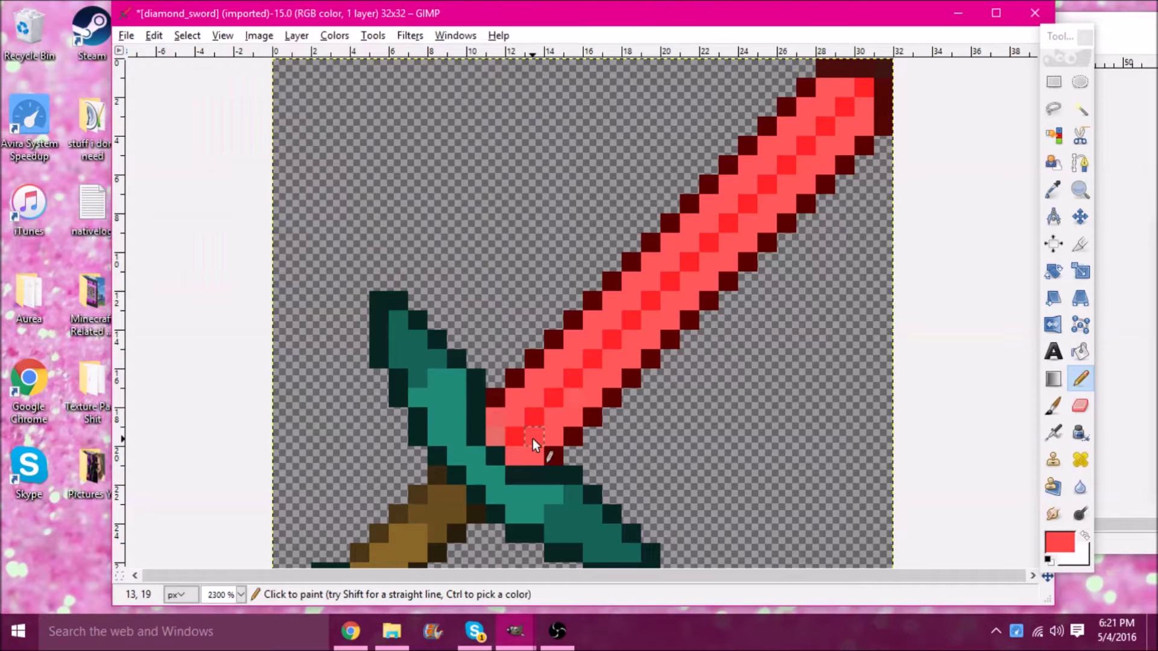
Draw straight diagonal pencil lines in the softer red along both sides of the blade's centre stripe
{"action": "key", "text": "shift"}
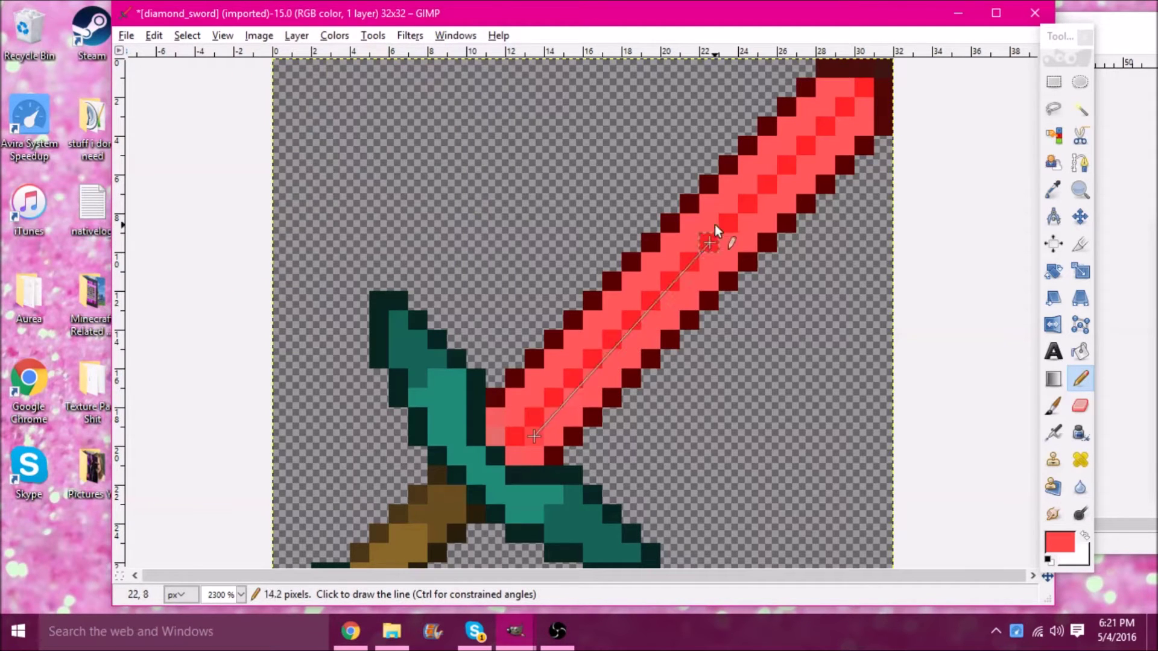
{"action": "left_click", "coordinate": [834, 144], "text": "shift"}
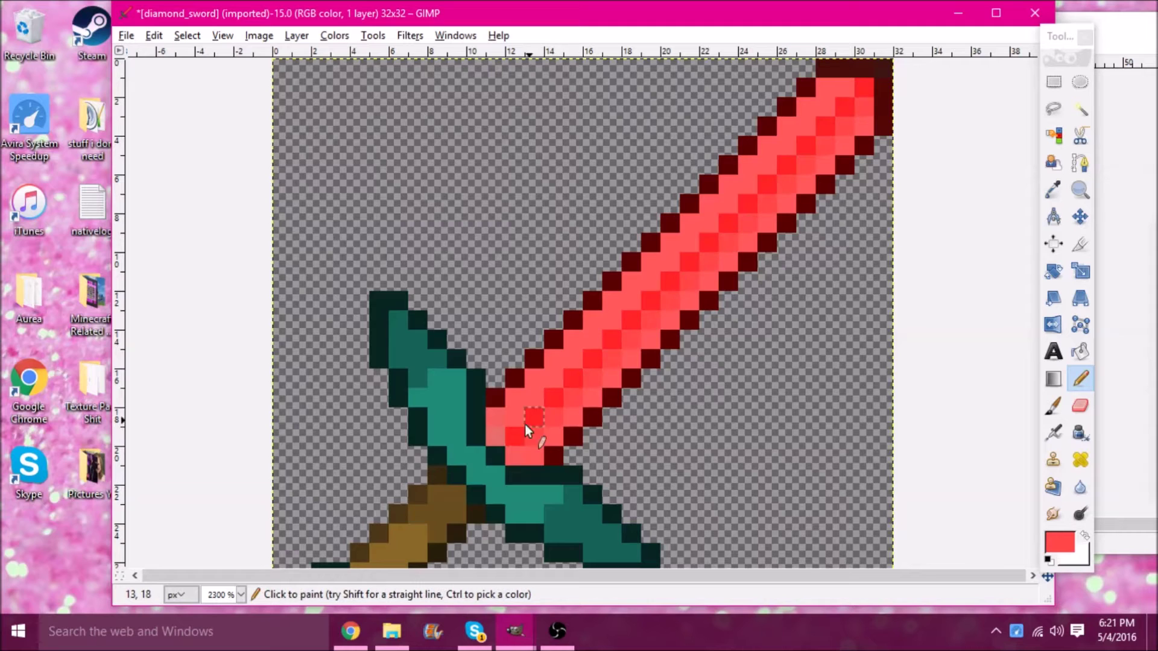
{"action": "left_click", "coordinate": [498, 432]}
{"action": "key", "text": "shift"}
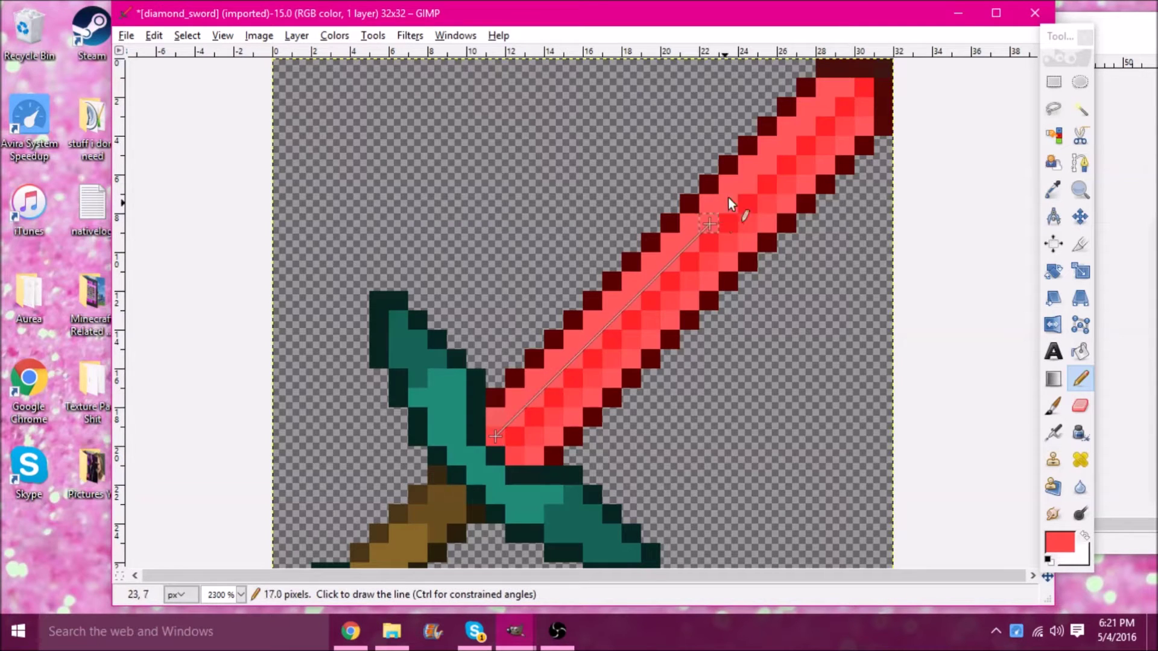
{"action": "left_click", "coordinate": [832, 88], "text": "shift"}
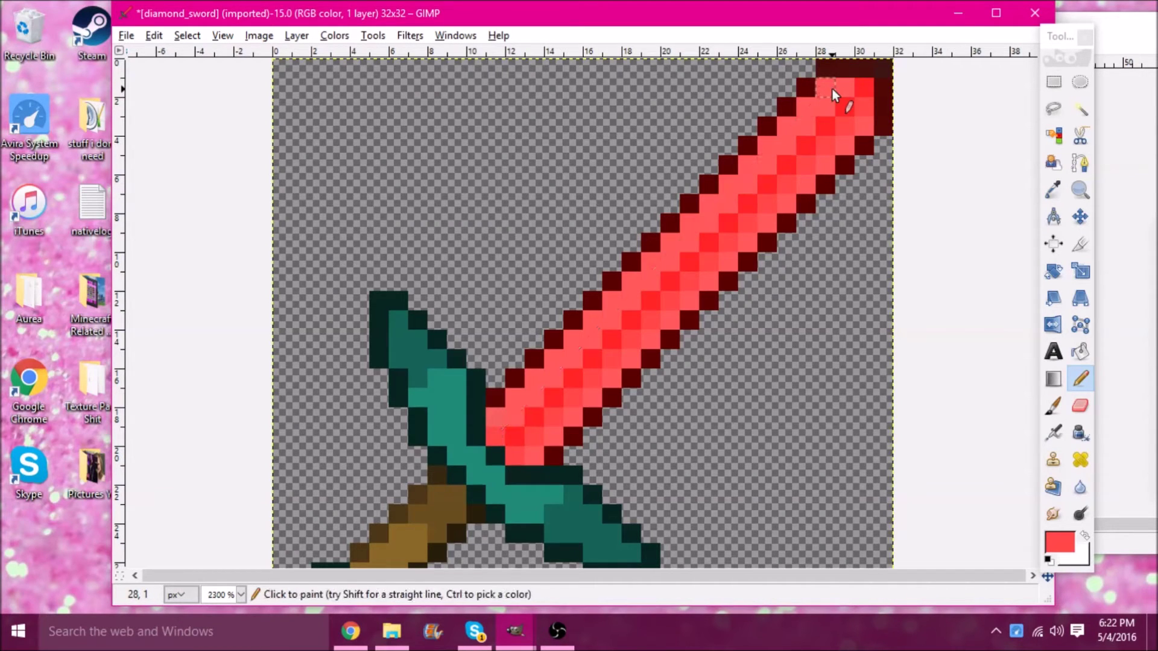
{"action": "left_click", "coordinate": [838, 89], "text": "shift"}
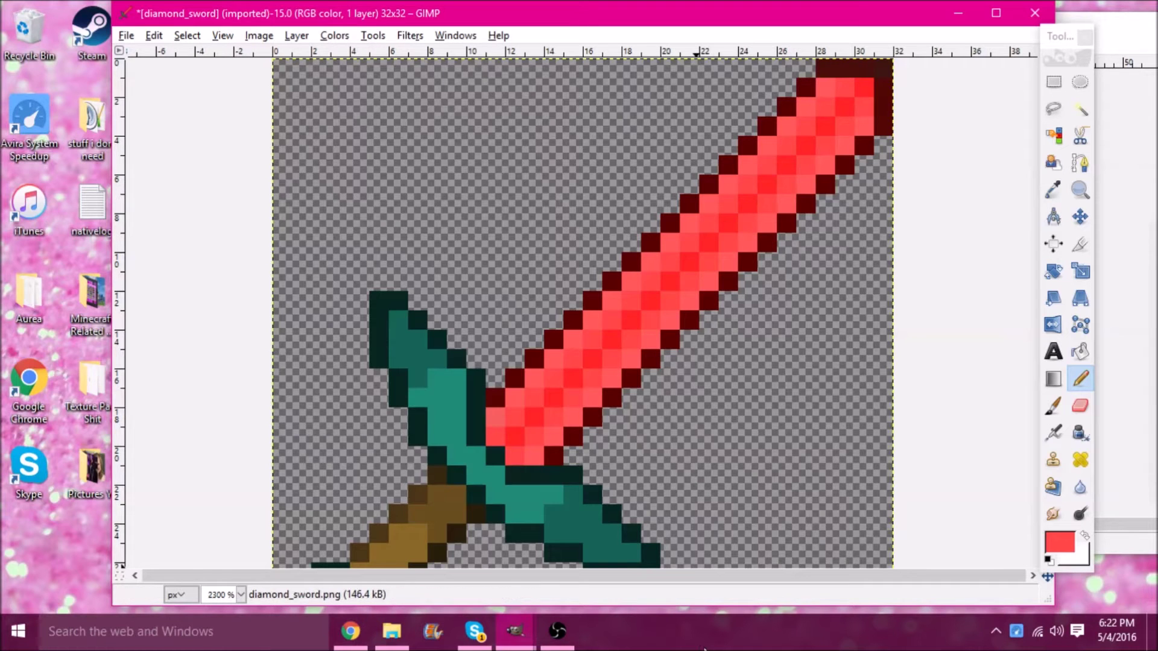
Outline the sword's teal crossguard with the Free Select tool, leaving out the blade and brown handle, and commit the selection
{"action": "scroll", "coordinate": [682, 316], "scroll_direction": "down", "scroll_amount": 3}
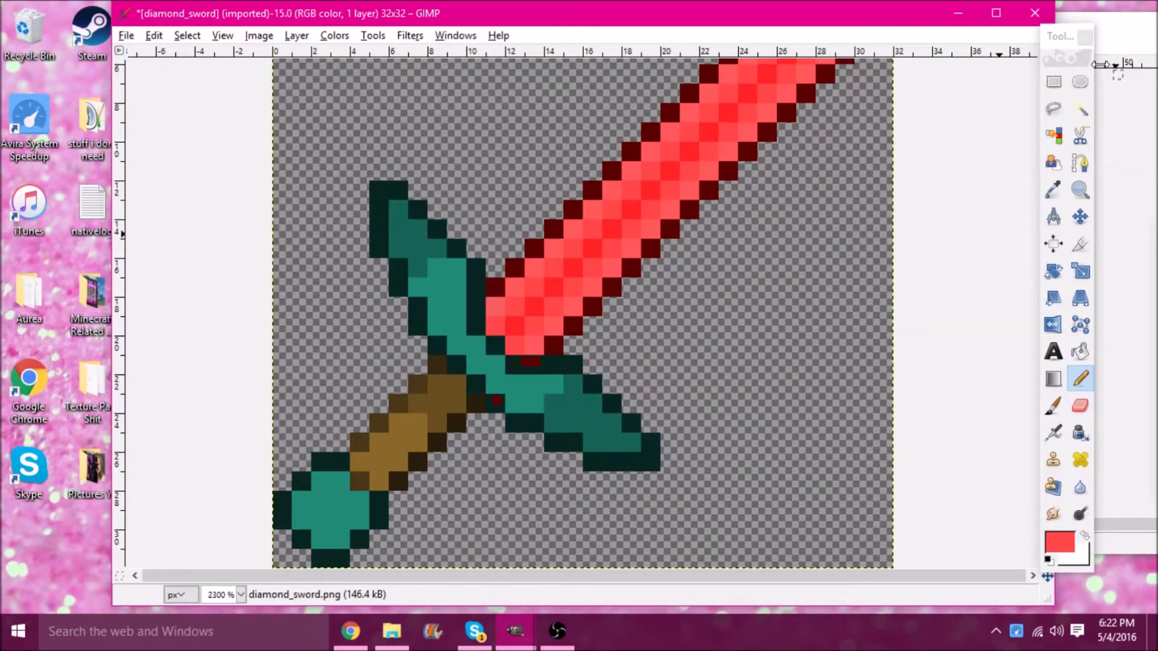
{"action": "left_click", "coordinate": [1053, 108]}
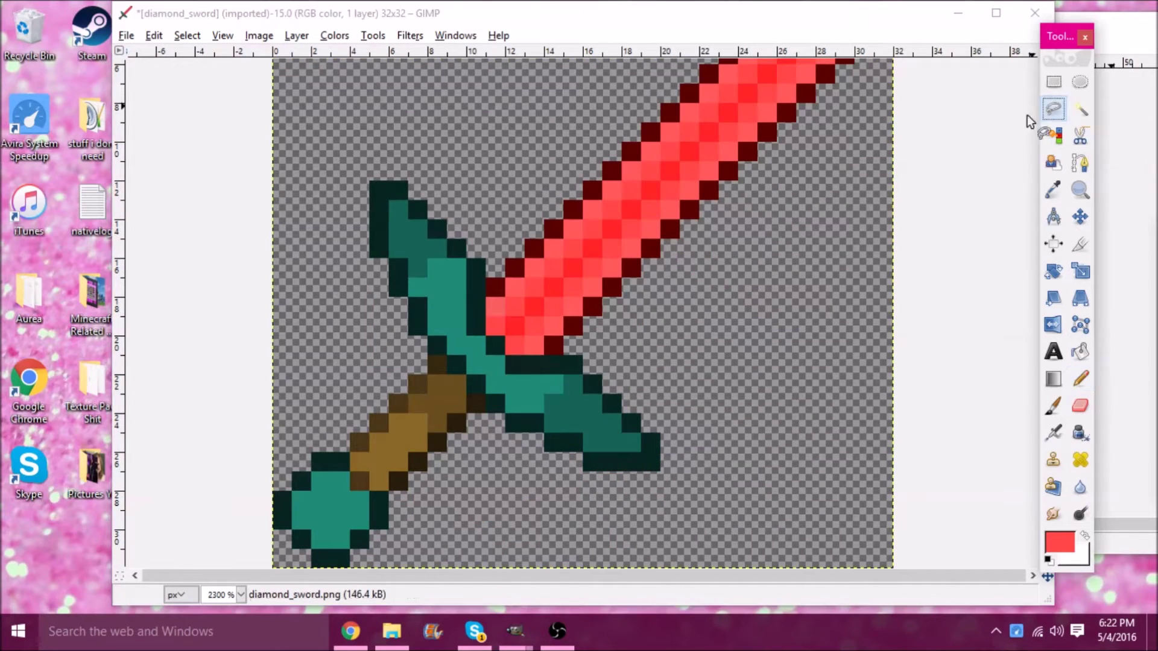
{"action": "left_click", "coordinate": [490, 242]}
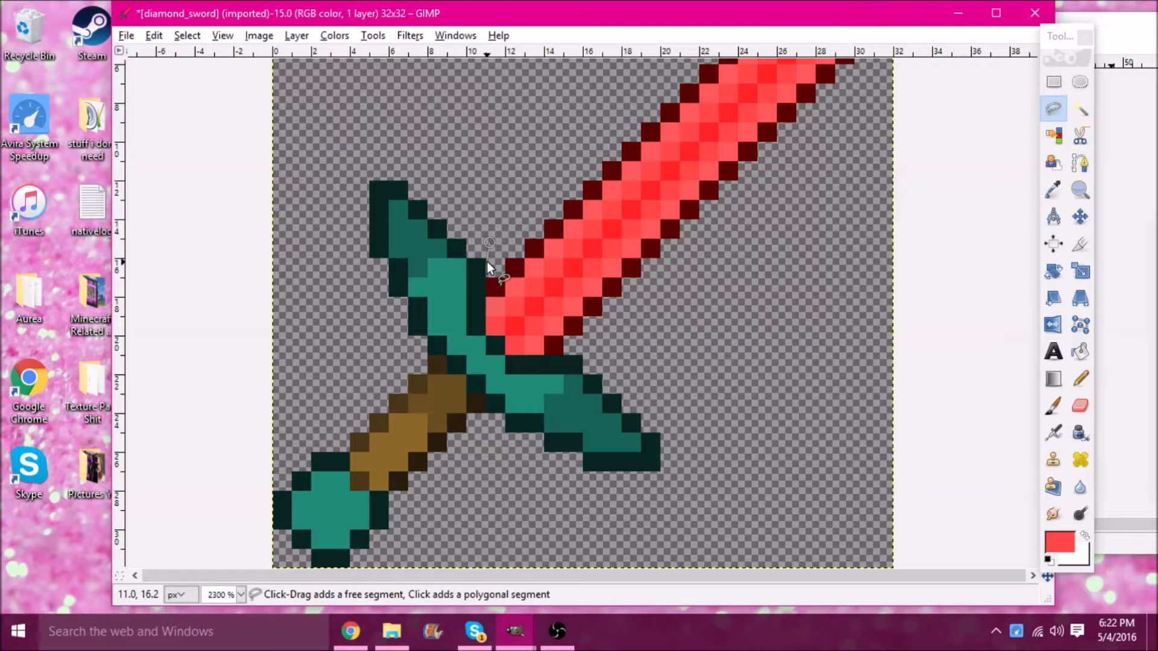
{"action": "left_click", "coordinate": [487, 335]}
{"action": "left_click", "coordinate": [504, 335]}
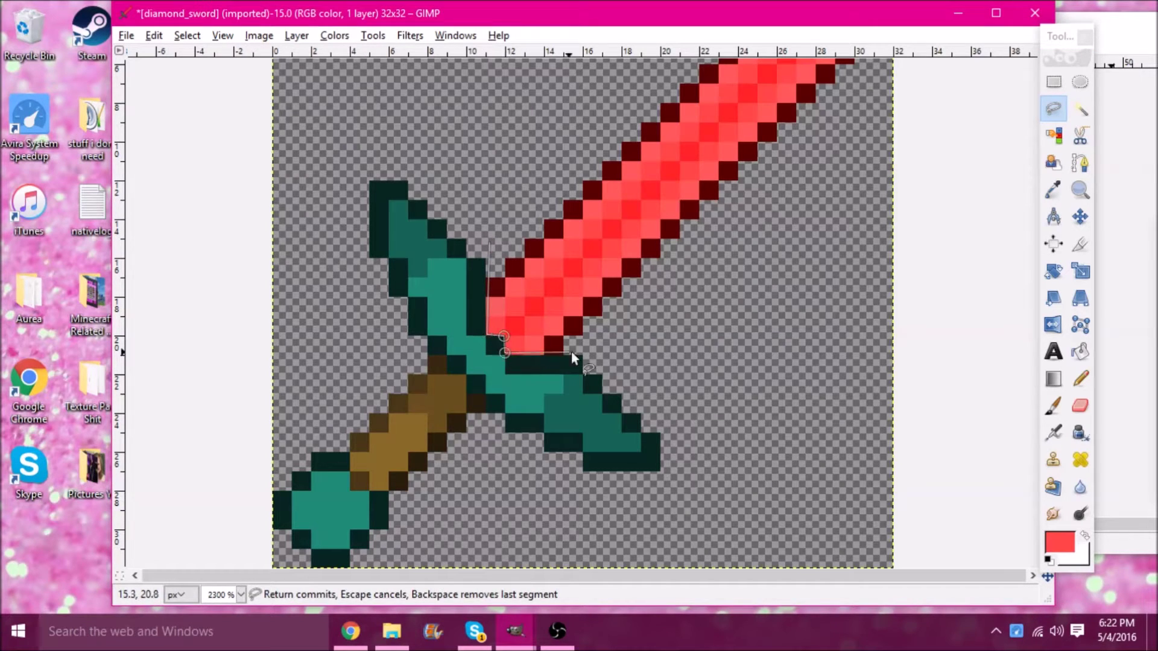
{"action": "key", "text": "Return"}
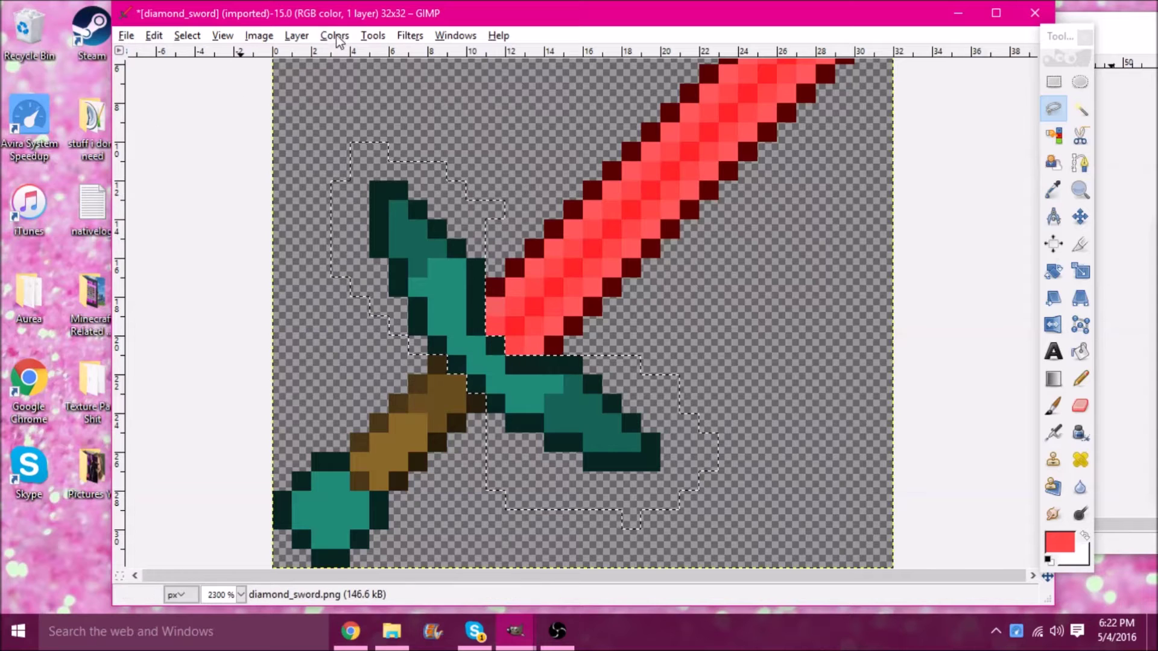
Colorize the selected crossguard green with hue 107, saturation 100 and lightness -30, and clear the selection
{"action": "left_click", "coordinate": [334, 35]}
{"action": "left_click", "coordinate": [377, 99]}
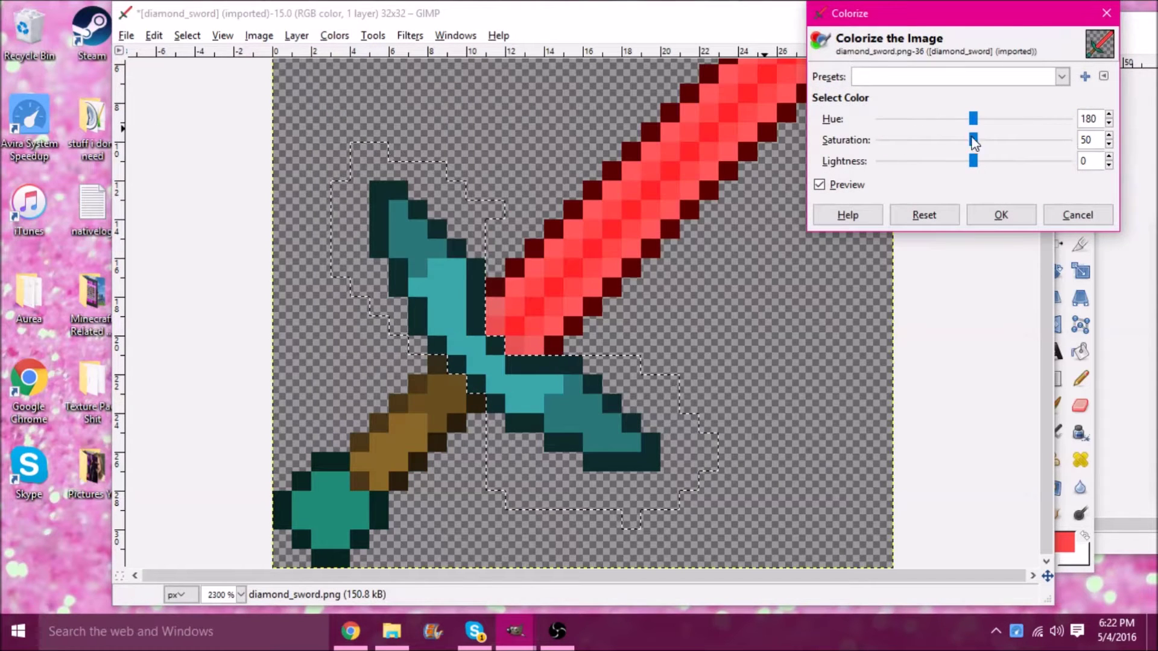
{"action": "left_click_drag", "start_coordinate": [971, 120], "coordinate": [1067, 141]}
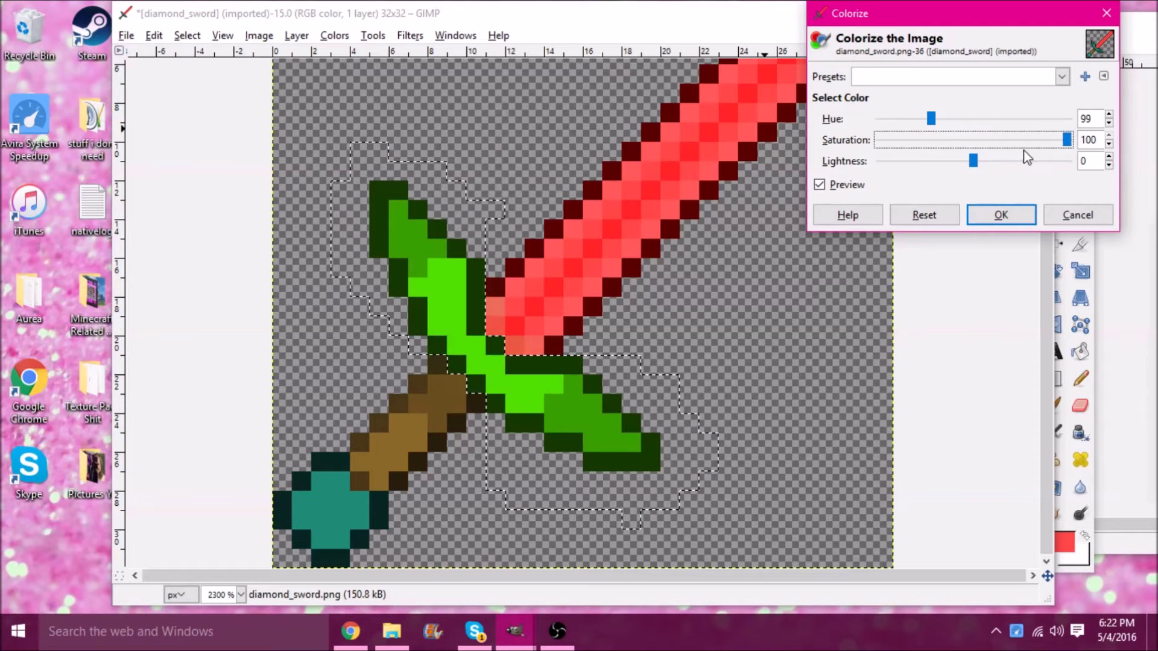
{"action": "mouse_move", "coordinate": [936, 126]}
{"action": "left_mouse_down"}
{"action": "mouse_move", "coordinate": [908, 120]}
{"action": "mouse_move", "coordinate": [953, 121]}
{"action": "mouse_move", "coordinate": [937, 118]}
{"action": "left_mouse_up"}
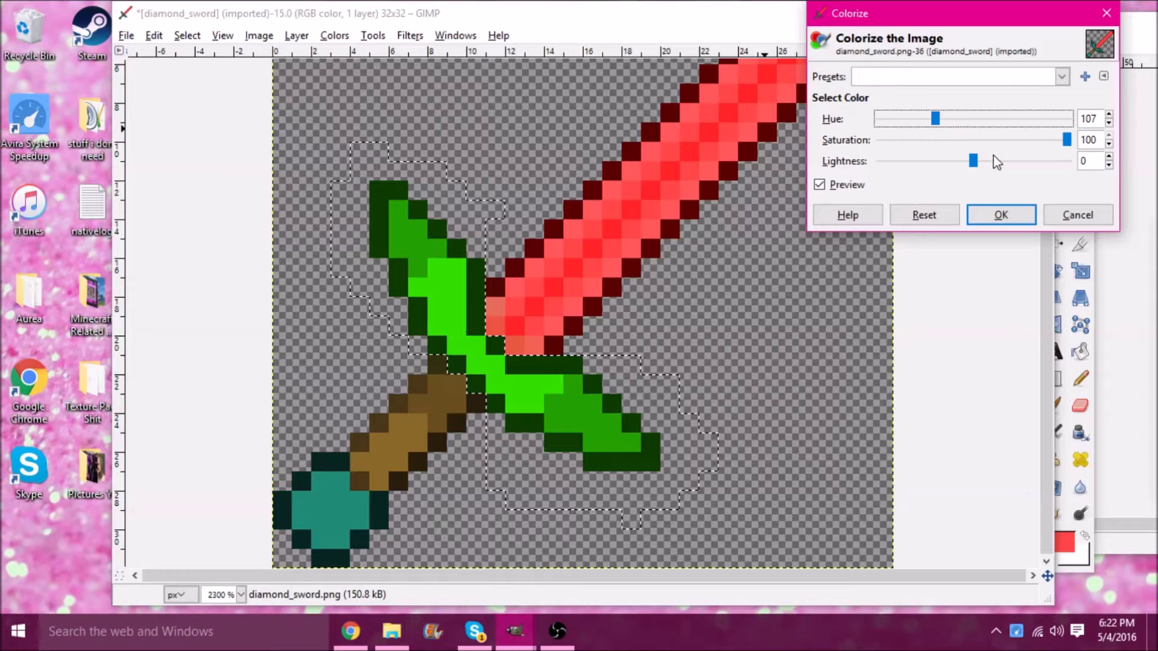
{"action": "left_click_drag", "start_coordinate": [973, 161], "coordinate": [945, 161]}
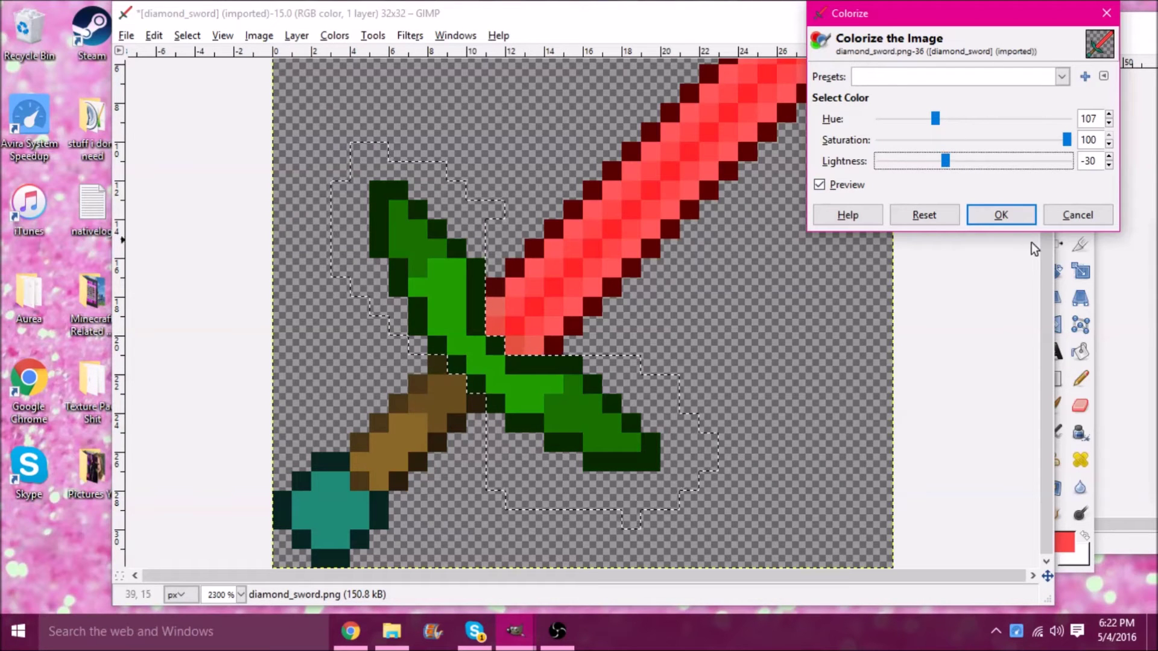
{"action": "left_click", "coordinate": [1001, 215]}
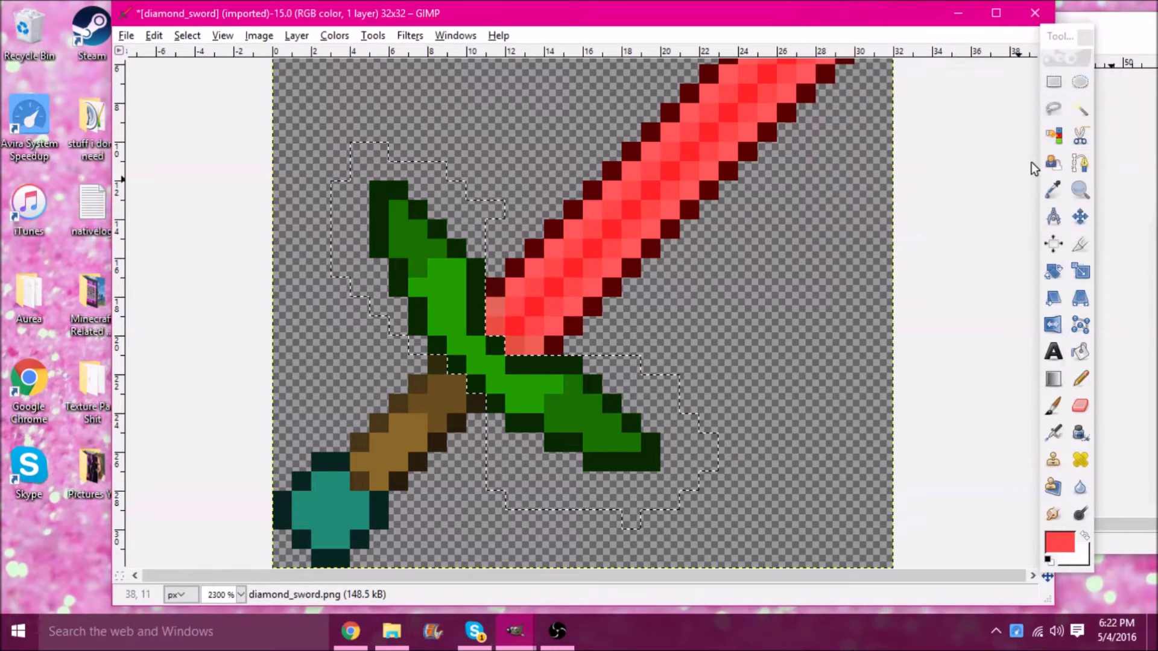
{"action": "left_click", "coordinate": [784, 237]}
Select the pommel with the Free Select tool and colorize it with the crossguard's stored settings: hue 107, saturation 100, lightness -30
{"action": "left_click", "coordinate": [1053, 108]}
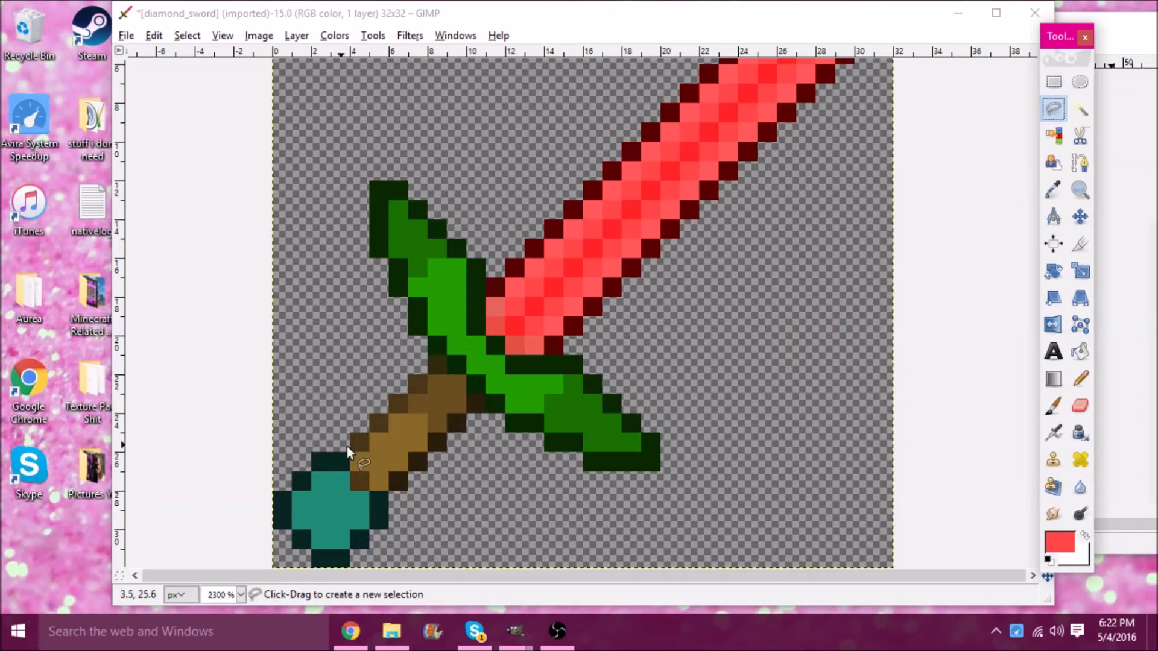
{"action": "mouse_move", "coordinate": [351, 449]}
{"action": "left_mouse_down"}
{"action": "mouse_move", "coordinate": [393, 551]}
{"action": "mouse_move", "coordinate": [277, 451]}
{"action": "mouse_move", "coordinate": [350, 447]}
{"action": "left_mouse_up"}
{"action": "left_click", "coordinate": [334, 35]}
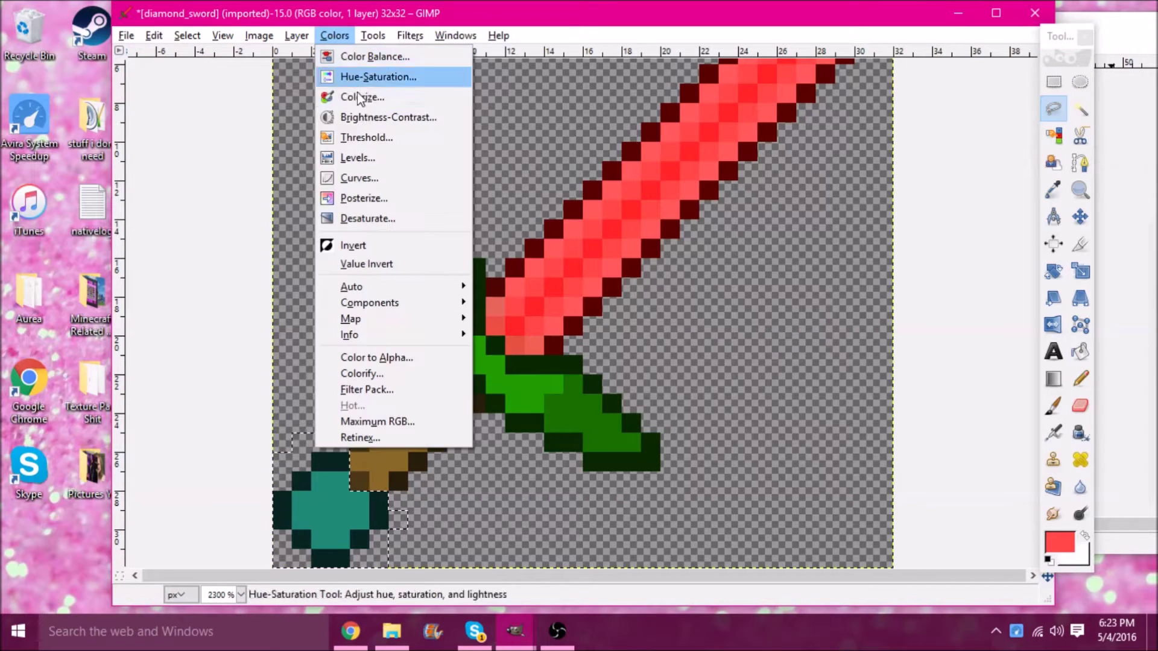
{"action": "left_click", "coordinate": [360, 97]}
{"action": "left_click", "coordinate": [900, 76]}
{"action": "left_click", "coordinate": [904, 73]}
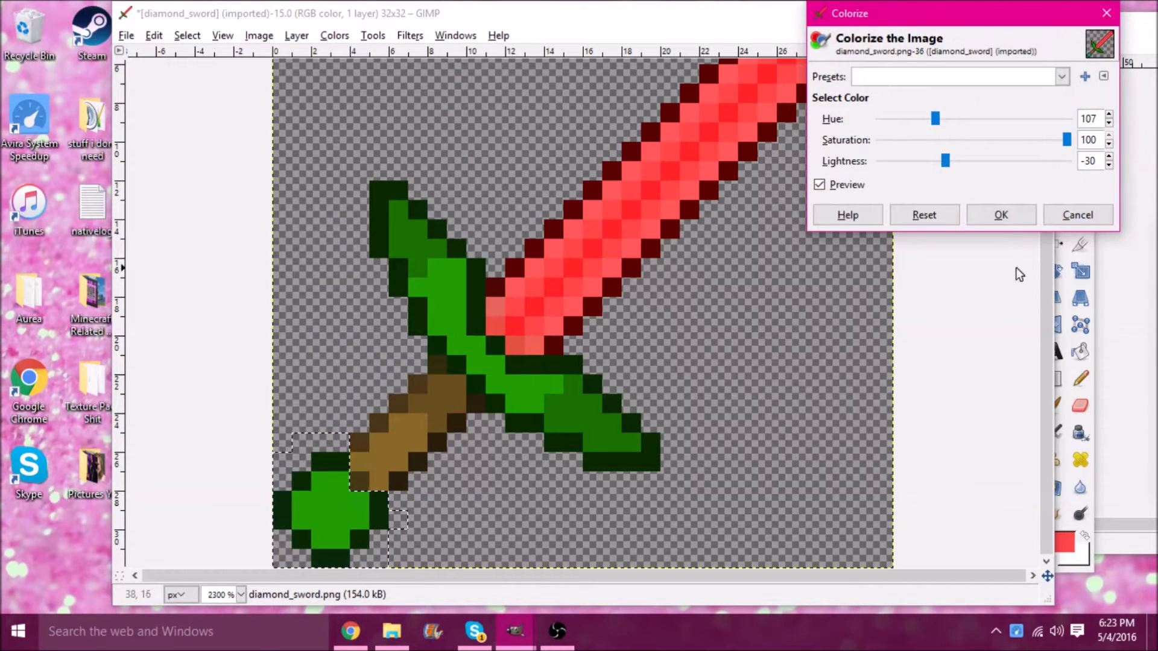
{"action": "left_click", "coordinate": [1001, 214]}
{"action": "key", "text": "r"}
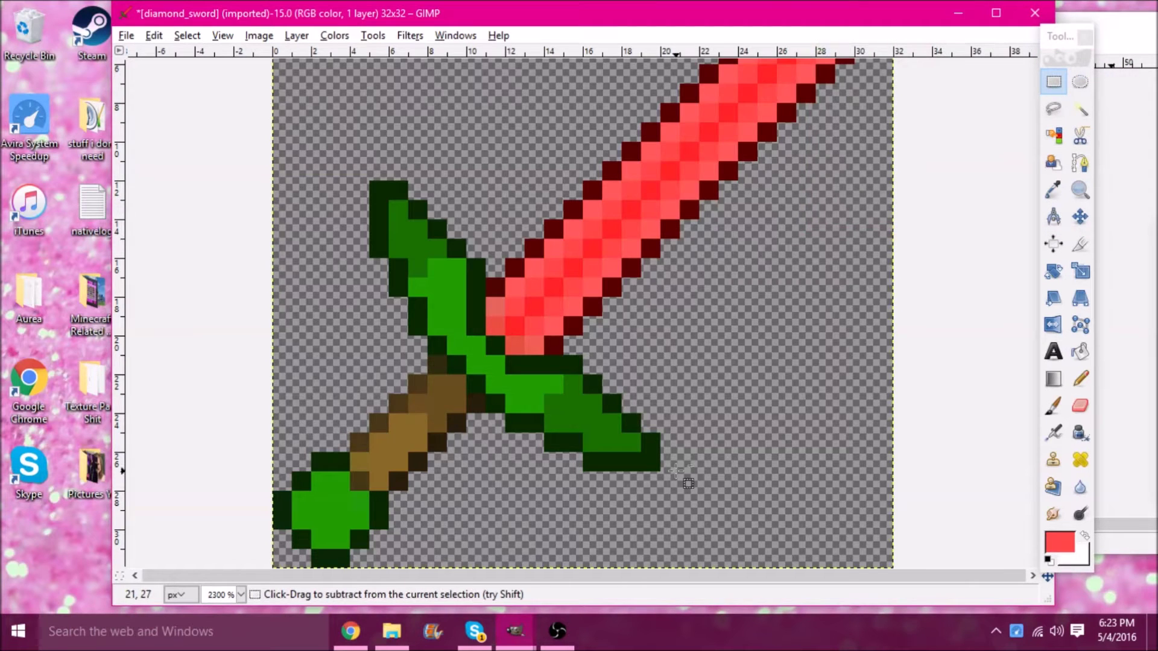
Export the finished sword texture as diamond_sword.png
{"action": "scroll", "coordinate": [688, 474], "scroll_direction": "down", "scroll_amount": 2}
{"action": "scroll", "coordinate": [688, 474], "scroll_direction": "up", "scroll_amount": 1}
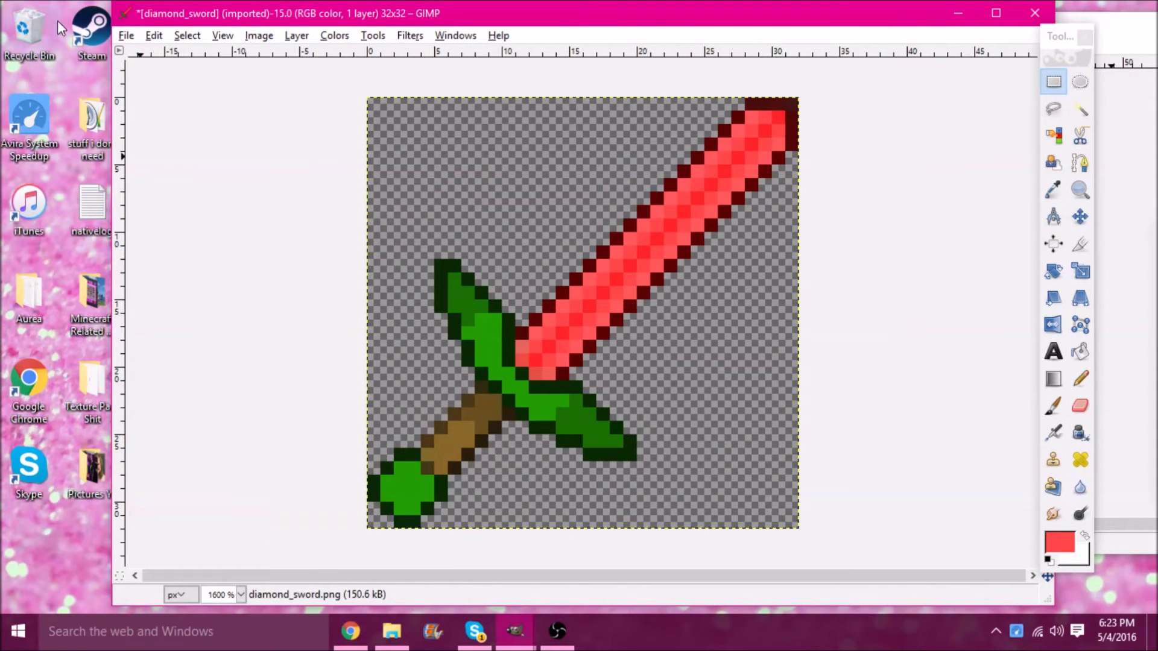
{"action": "left_click", "coordinate": [118, 35]}
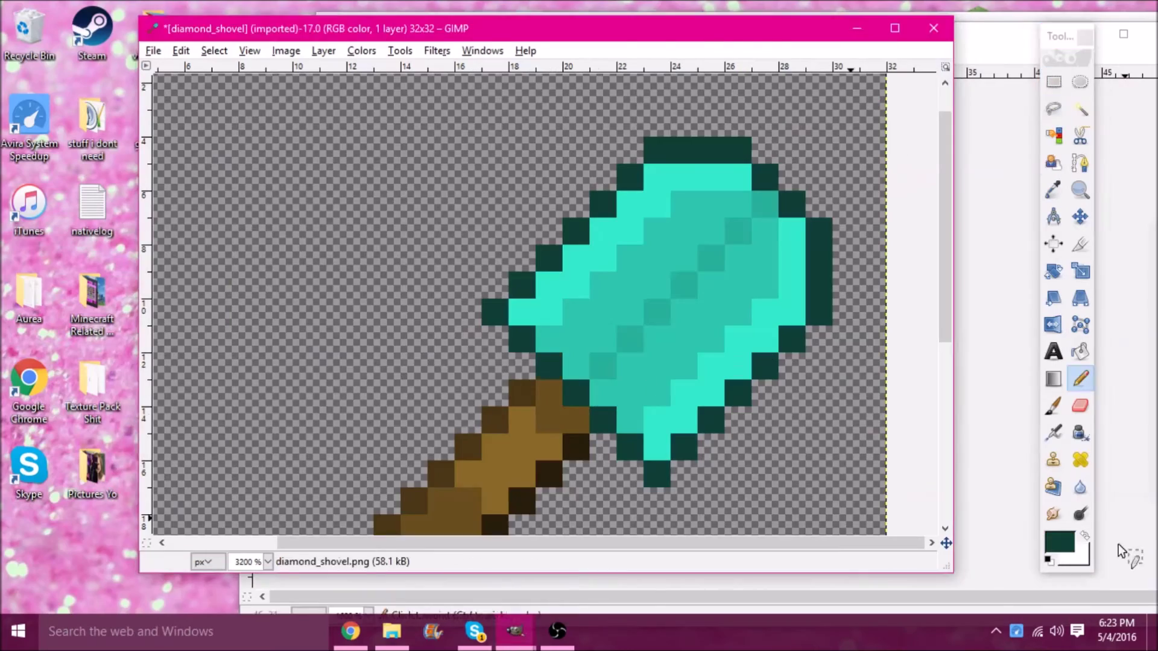
{"action": "left_click", "coordinate": [592, 435]}
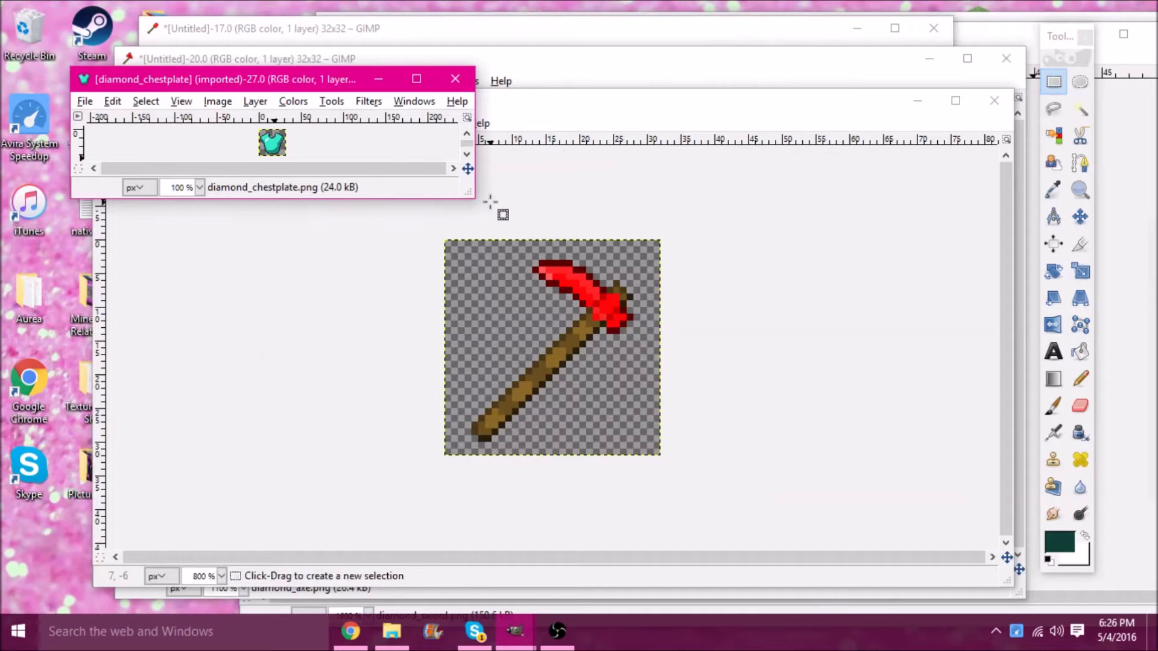
Colorize the diamond_chestplate texture red with the stored settings: hue 0, saturation 100, lightness -10
{"action": "left_click_drag", "start_coordinate": [474, 197], "coordinate": [1031, 588]}
{"action": "scroll", "coordinate": [669, 381], "scroll_direction": "up", "scroll_amount": 5}
{"action": "scroll", "coordinate": [668, 381], "scroll_direction": "up", "scroll_amount": 2}
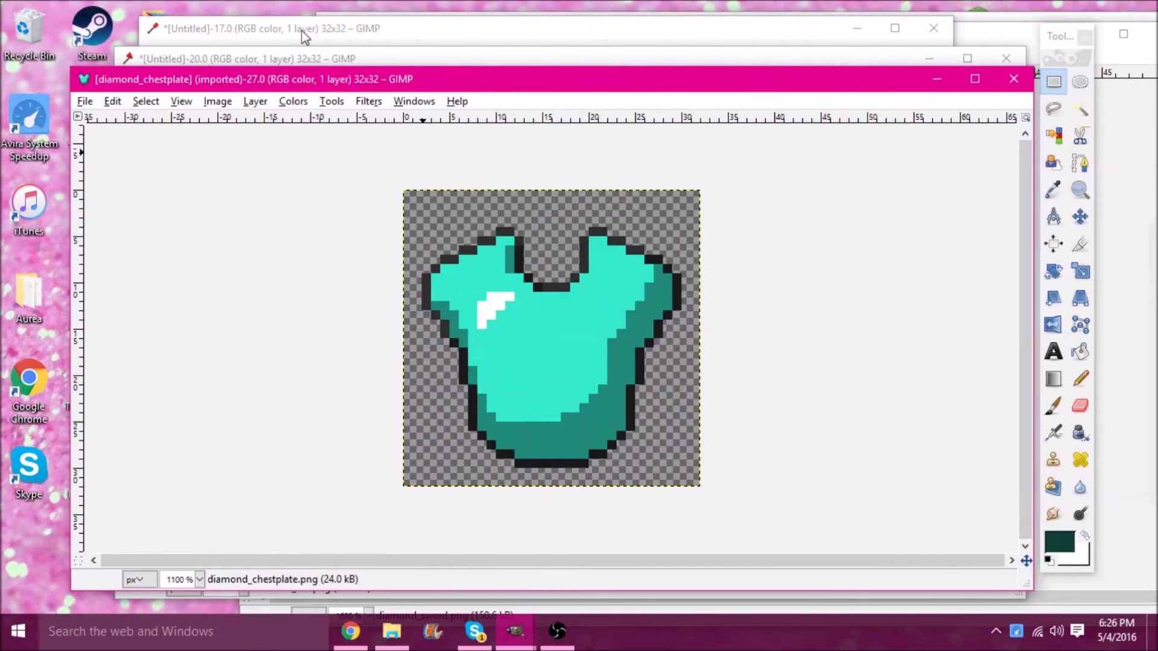
{"action": "left_click", "coordinate": [293, 102]}
{"action": "left_click", "coordinate": [323, 158]}
{"action": "left_click", "coordinate": [1061, 77]}
{"action": "left_click", "coordinate": [964, 98]}
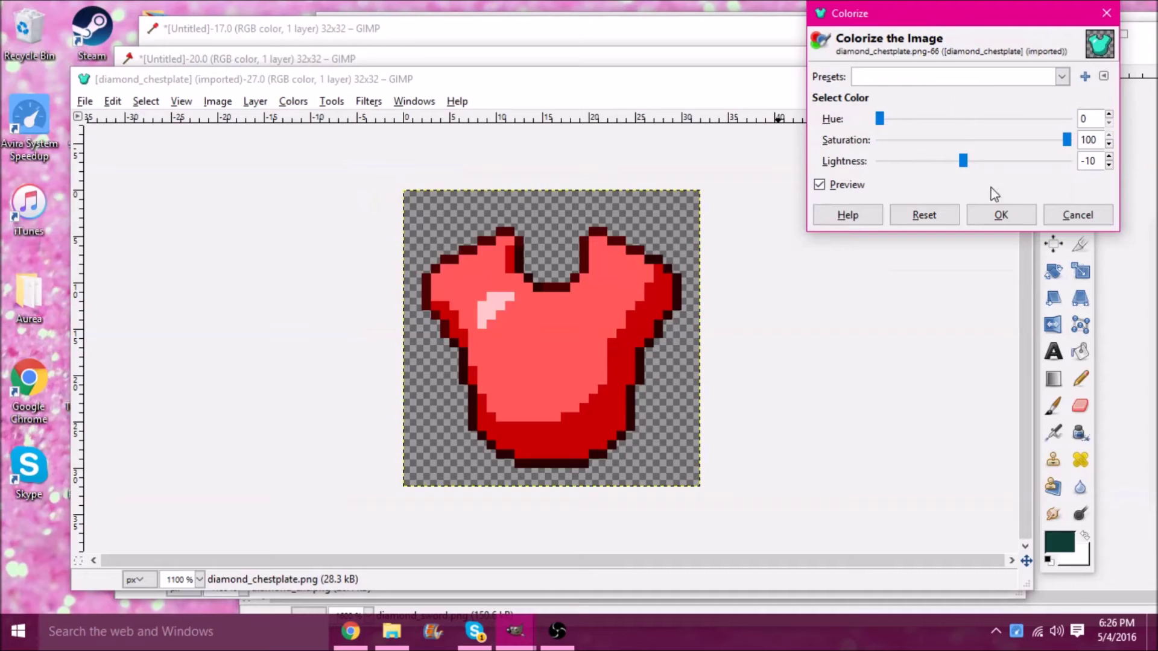
{"action": "left_click", "coordinate": [1001, 215]}
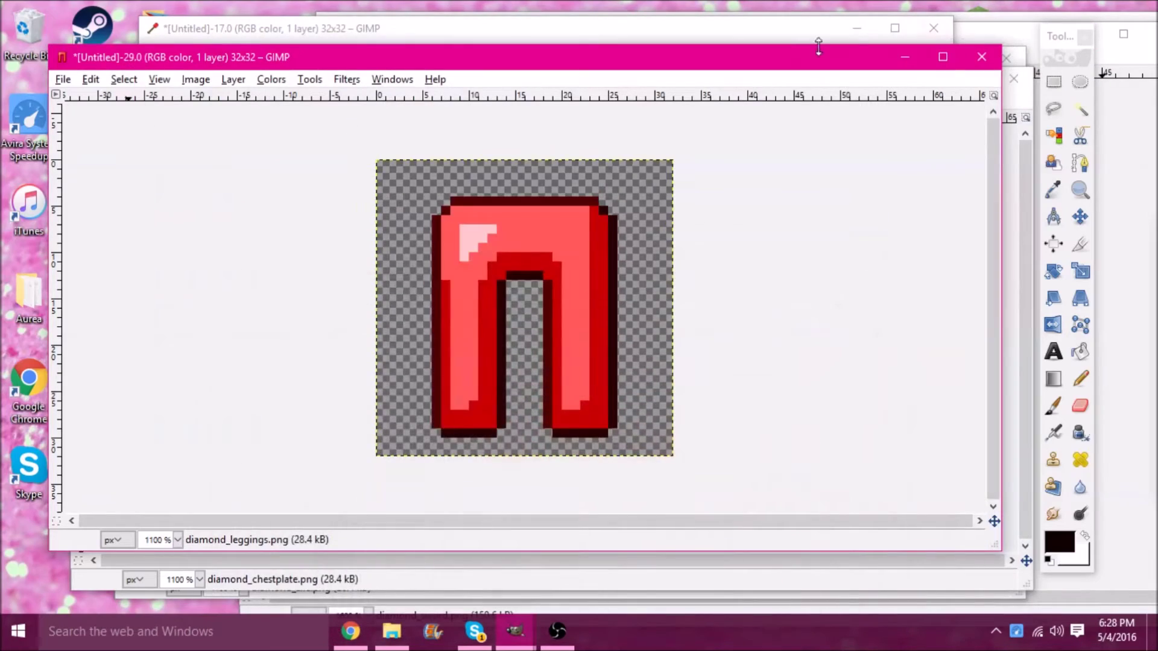
Minimize the open image windows of the finished leggings, chestplate, axe and hoe textures
{"action": "left_click", "coordinate": [902, 62]}
{"action": "left_click", "coordinate": [935, 81]}
{"action": "left_click", "coordinate": [928, 63]}
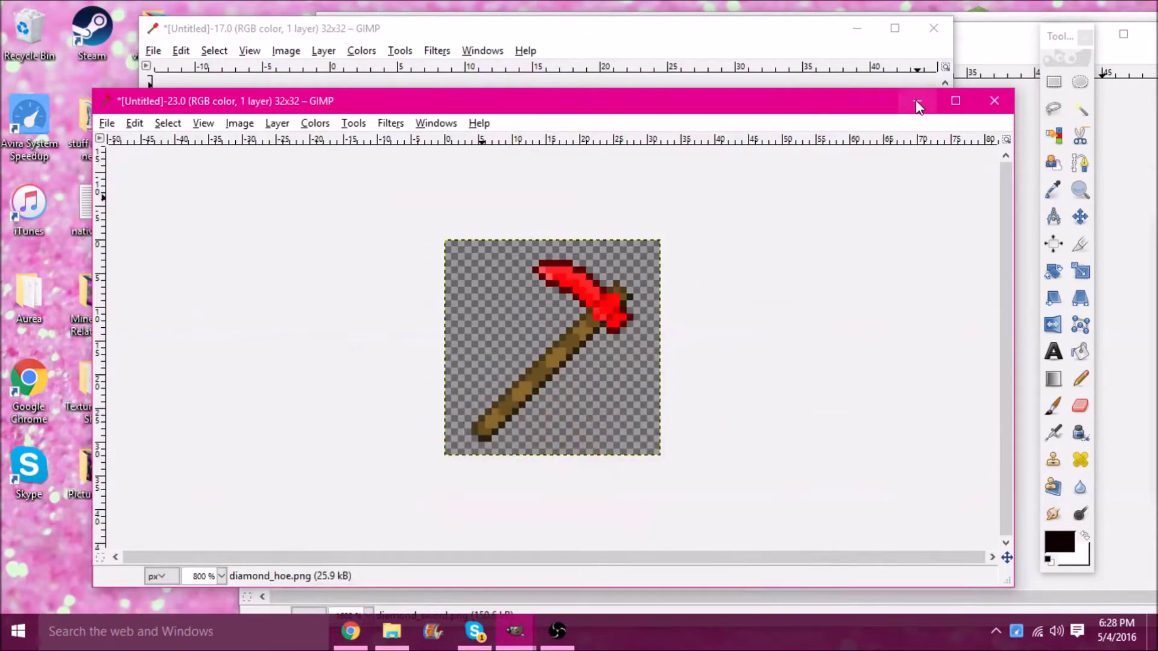
{"action": "left_click", "coordinate": [916, 101]}
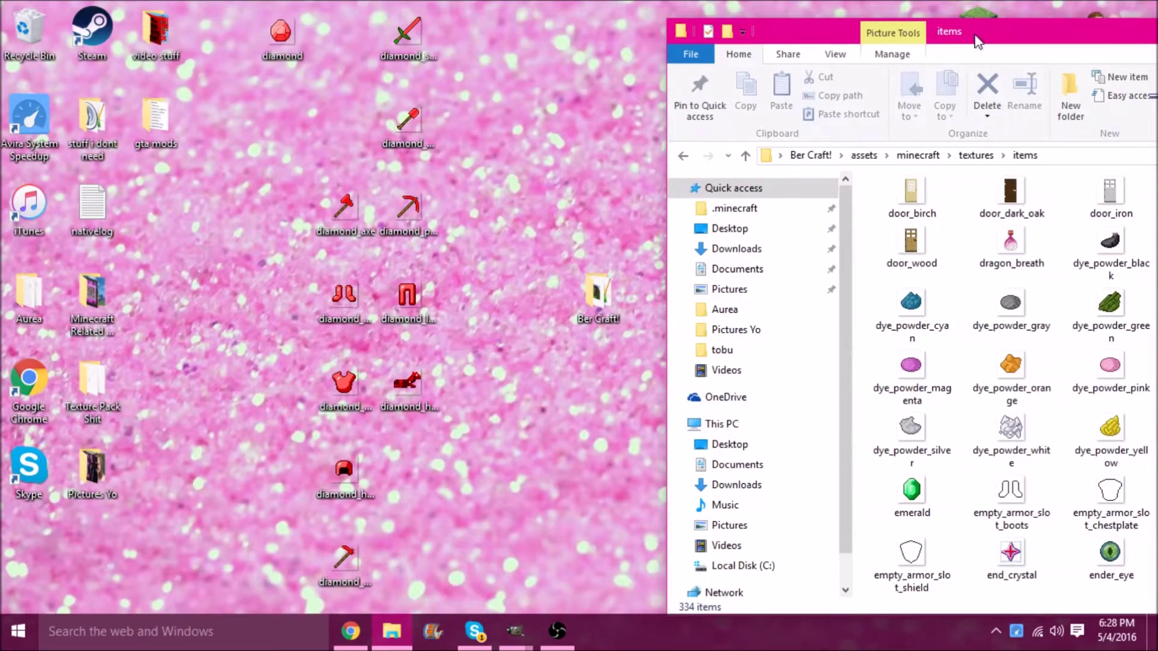
Look over the recoloured diamond textures in Ber Craft!'s items folder and open the models/armor folder
{"action": "left_click_drag", "start_coordinate": [295, 578], "coordinate": [954, 267]}
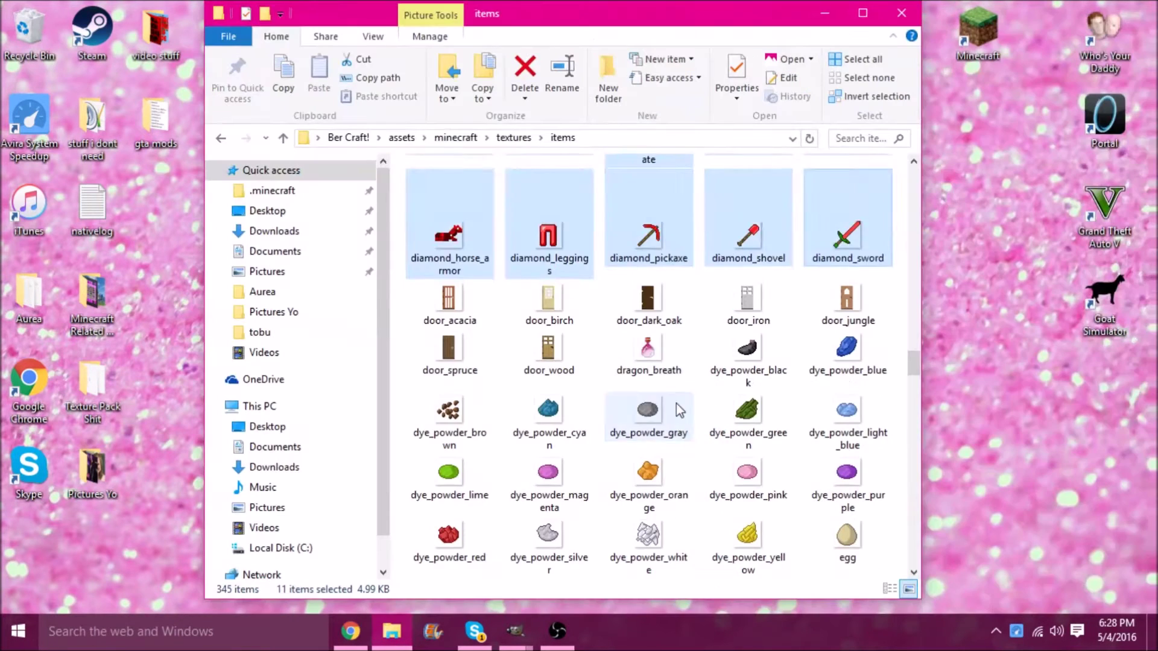
{"action": "left_click", "coordinate": [676, 404]}
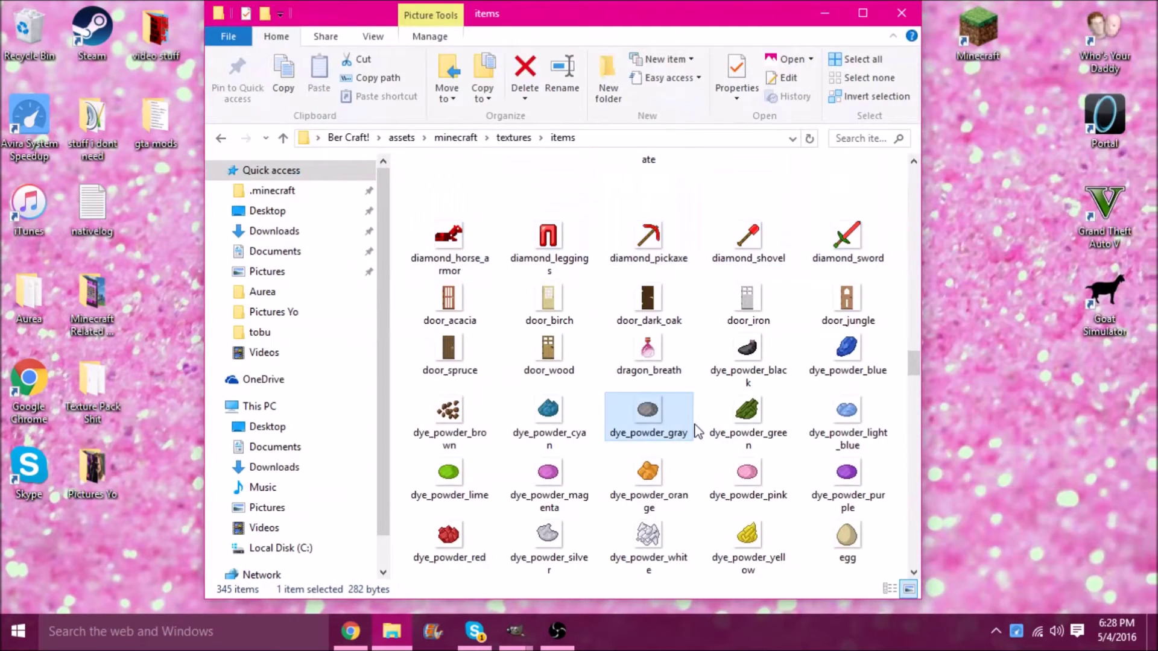
{"action": "scroll", "coordinate": [697, 427], "scroll_direction": "up", "scroll_amount": 2}
{"action": "scroll", "coordinate": [702, 432], "scroll_direction": "down", "scroll_amount": 4}
{"action": "scroll", "coordinate": [694, 410], "scroll_direction": "up", "scroll_amount": 3}
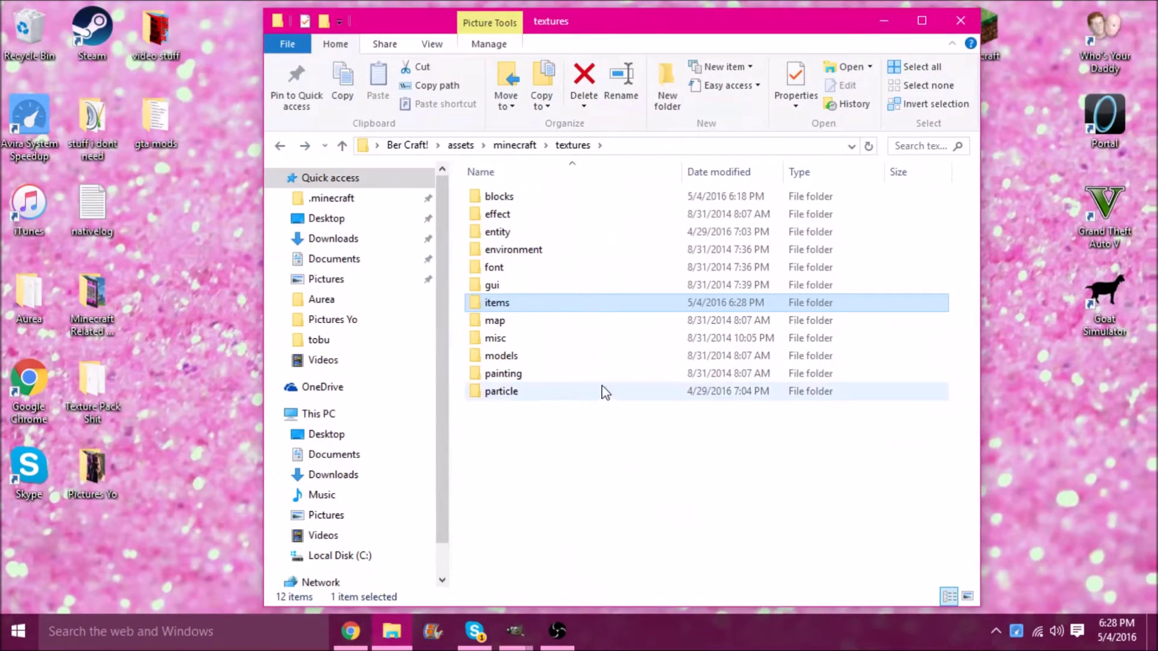
{"action": "double_click", "coordinate": [539, 357]}
{"action": "double_click", "coordinate": [505, 197]}
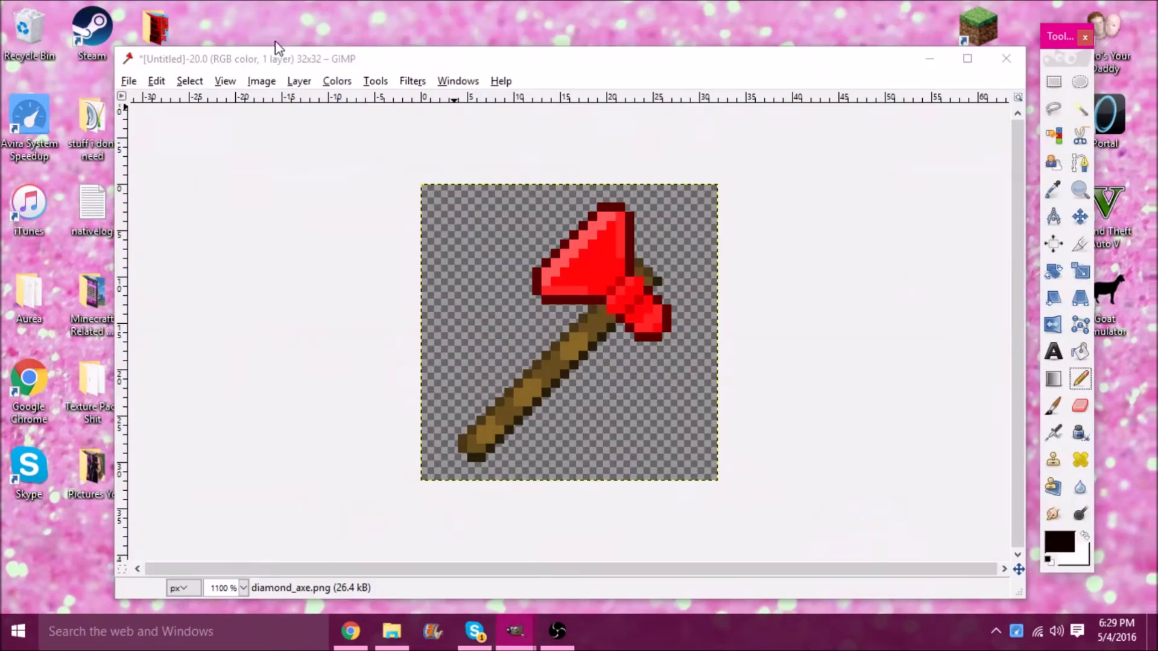
Switch to GIMP and open diamond_layer_1.png from the Desktop
{"action": "double_click", "coordinate": [278, 57]}
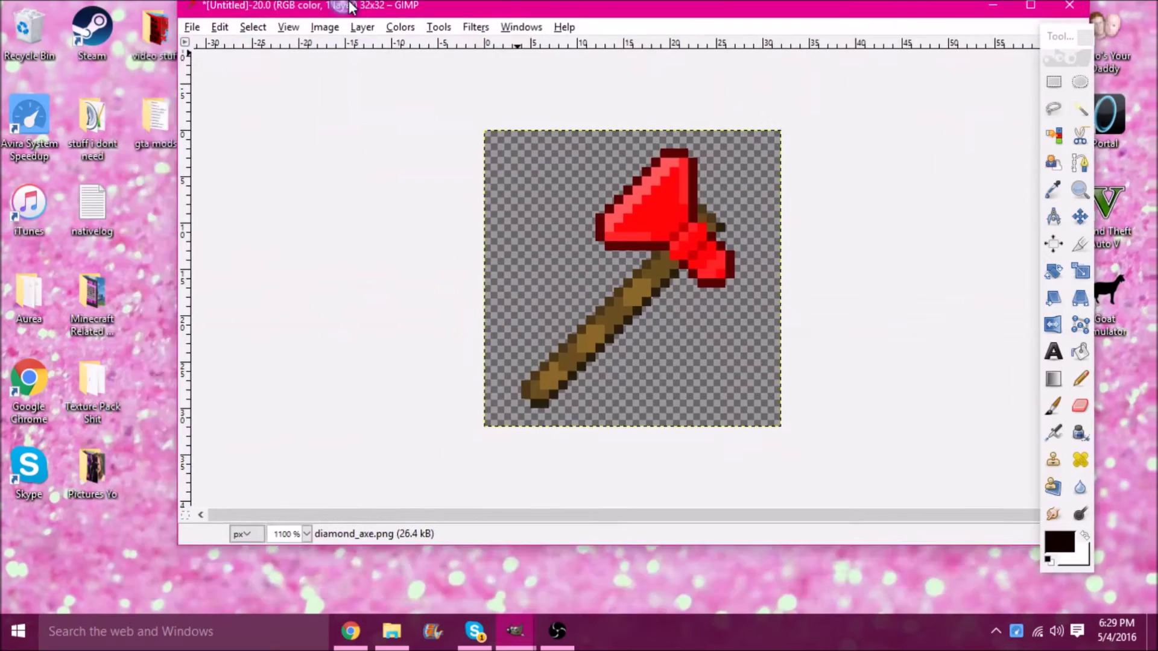
{"action": "double_click", "coordinate": [258, 1]}
{"action": "left_click_drag", "start_coordinate": [415, 25], "coordinate": [497, 30]}
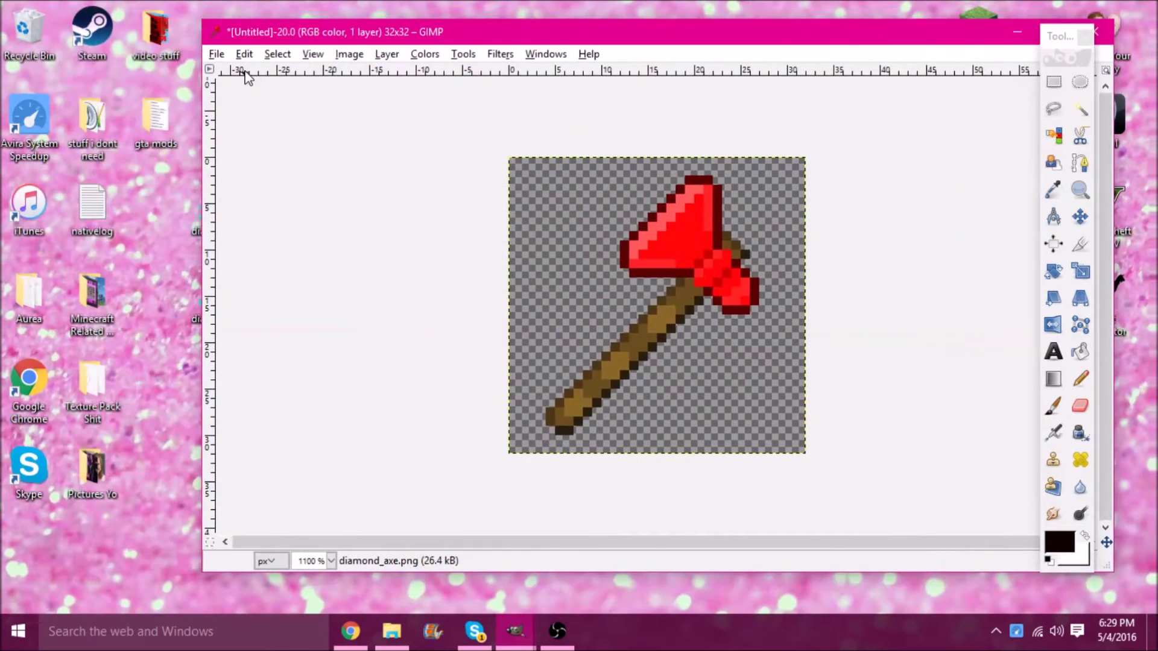
{"action": "left_click", "coordinate": [216, 54]}
{"action": "left_click", "coordinate": [261, 109]}
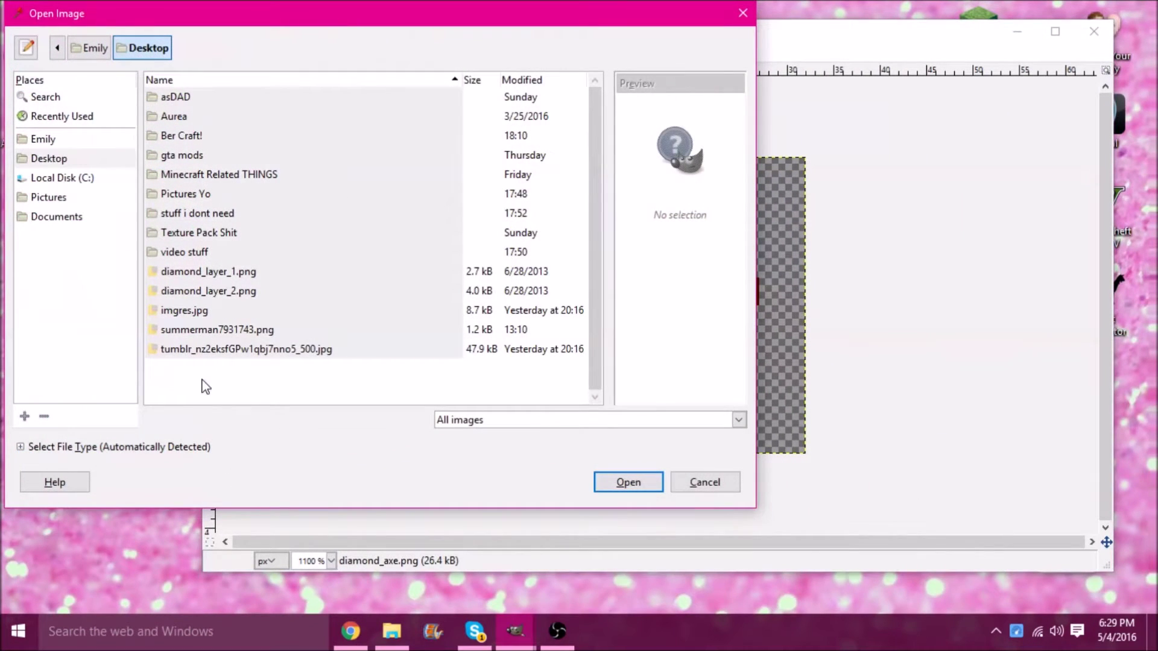
{"action": "double_click", "coordinate": [235, 273]}
Move the axe image aside and enlarge the diamond_layer_1 window to fit the armour texture at 800% zoom
{"action": "left_click_drag", "start_coordinate": [392, 54], "coordinate": [531, 48]}
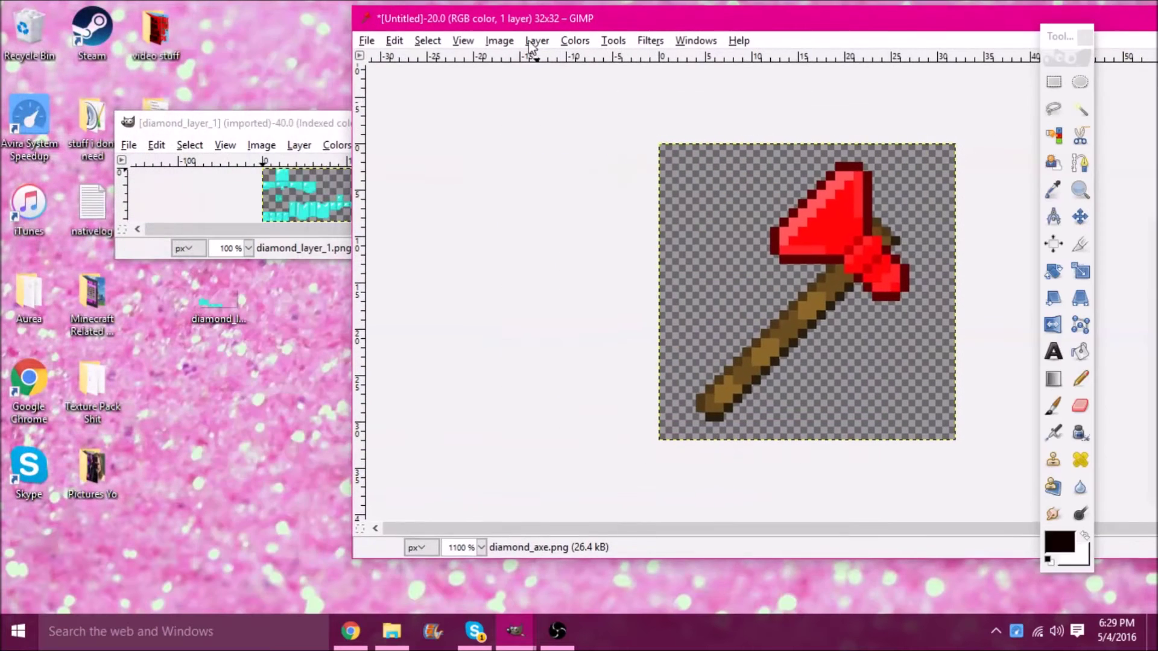
{"action": "left_click_drag", "start_coordinate": [224, 131], "coordinate": [279, 92]}
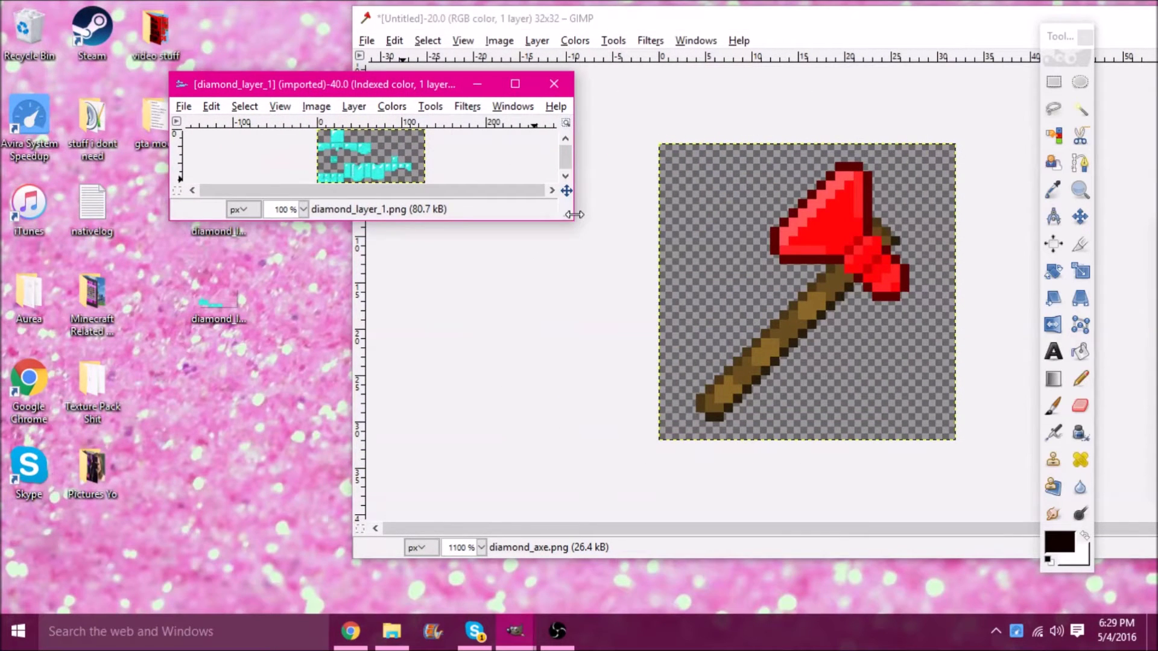
{"action": "left_click_drag", "start_coordinate": [571, 233], "coordinate": [1037, 553]}
{"action": "key", "text": "4"}
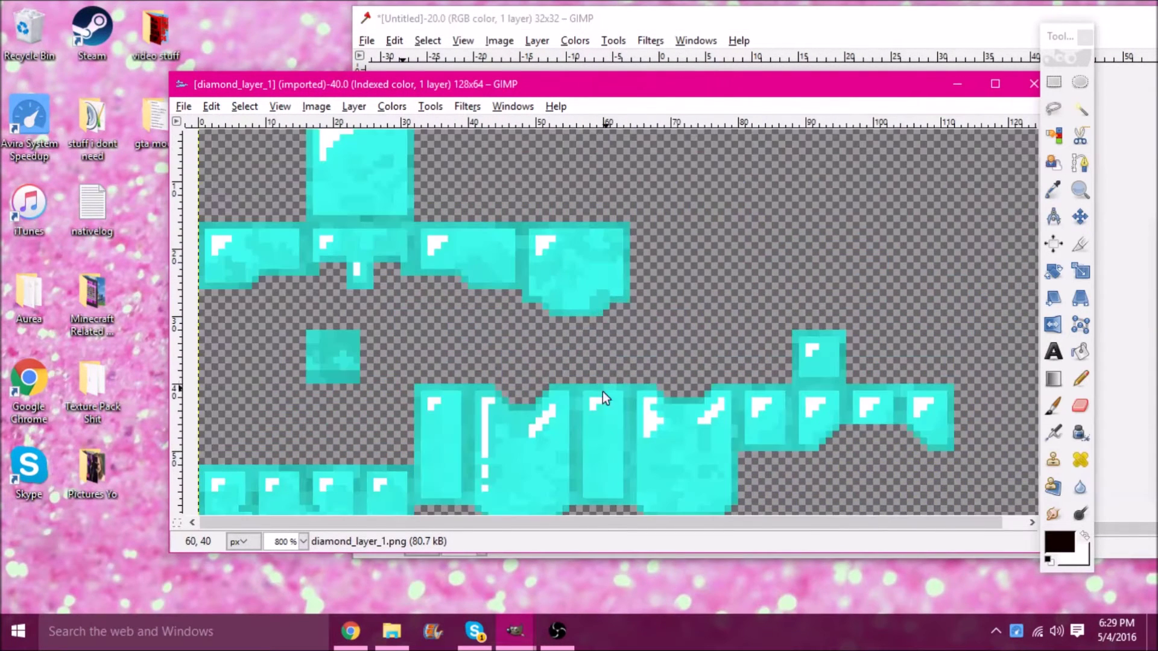
{"action": "scroll", "coordinate": [505, 461], "scroll_direction": "down", "scroll_amount": 1}
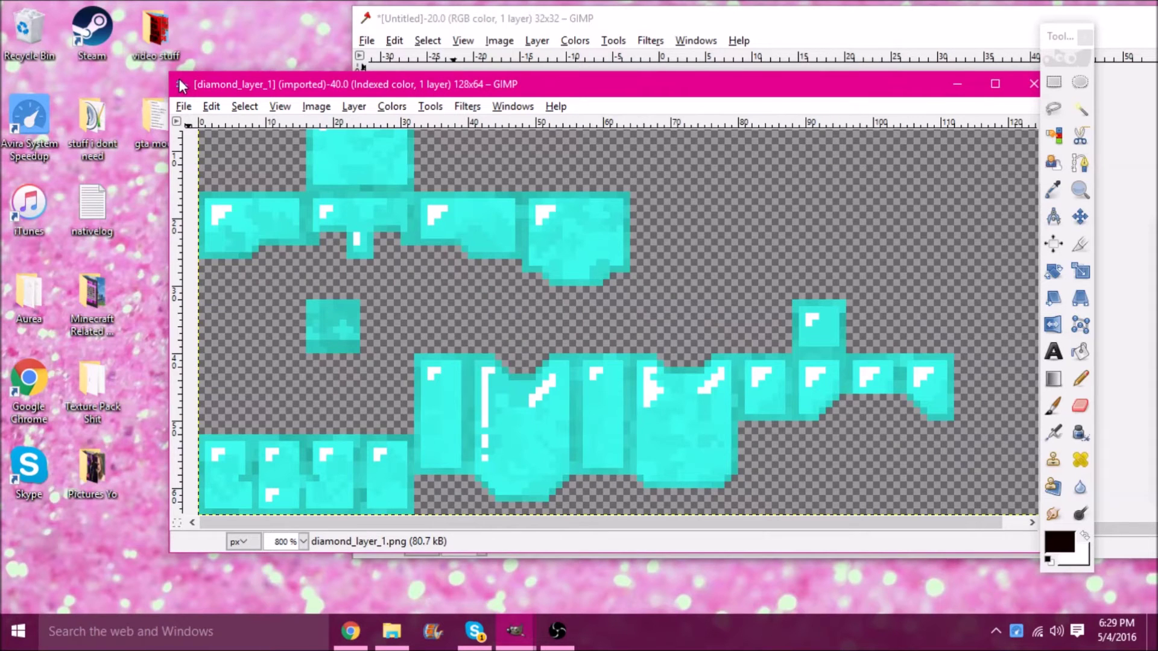
{"action": "left_click_drag", "start_coordinate": [178, 79], "coordinate": [39, 21]}
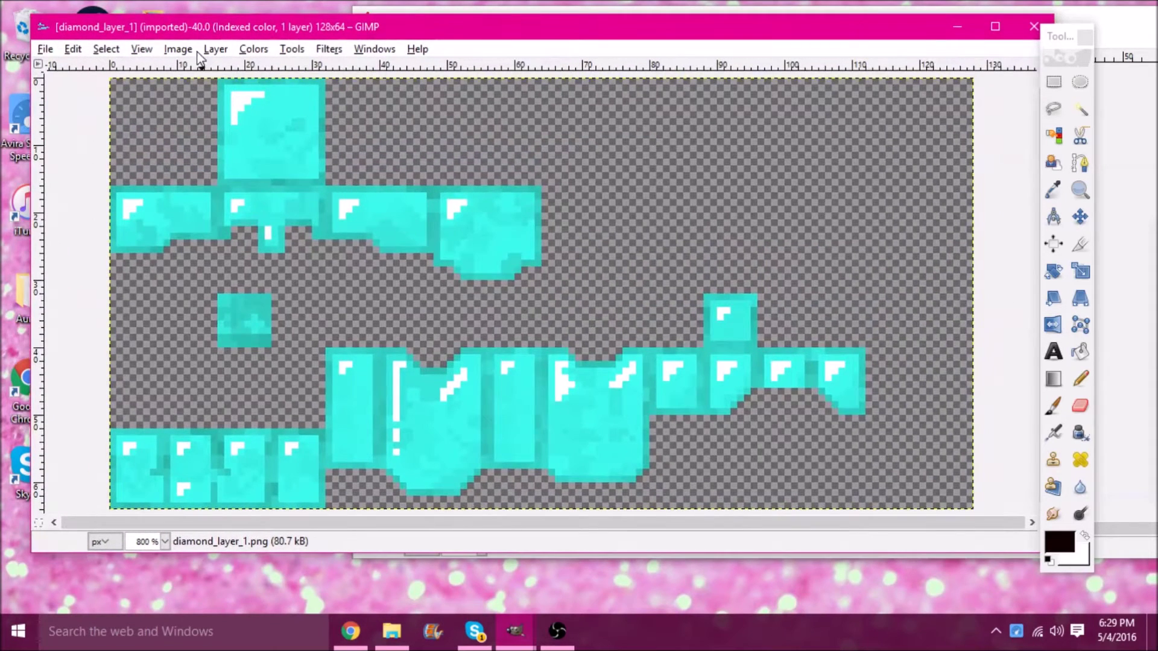
Try to colorize the diamond_layer_1 armour texture while it is in indexed colour mode
{"action": "left_click", "coordinate": [252, 49]}
{"action": "left_click", "coordinate": [261, 110]}
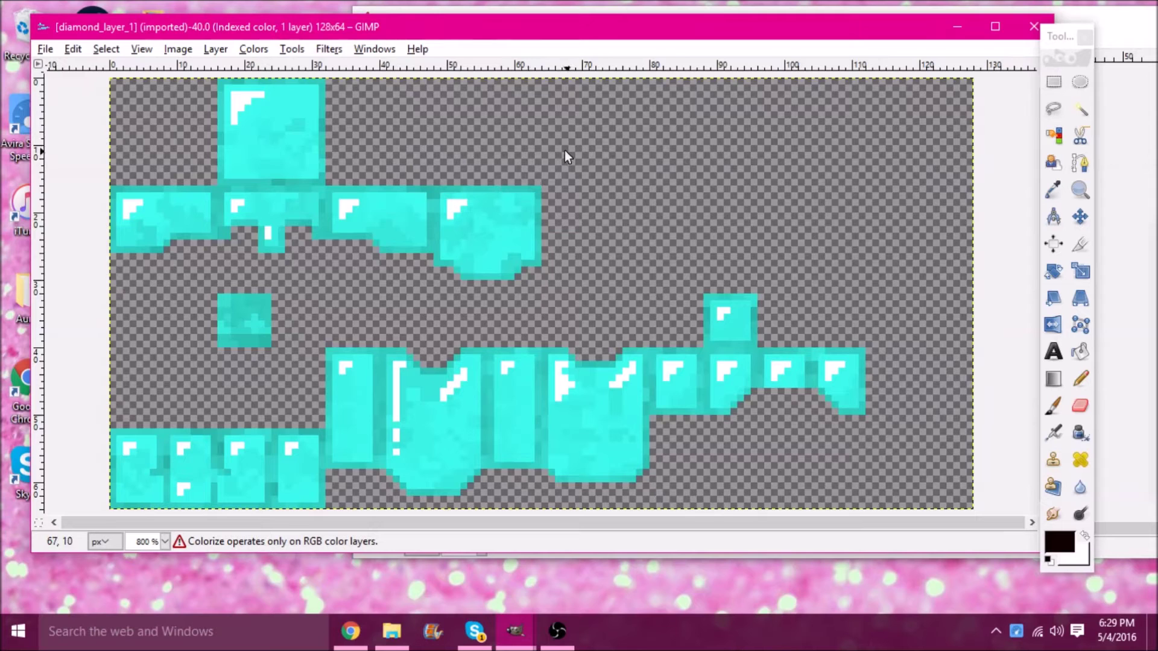
{"action": "left_click", "coordinate": [252, 50]}
{"action": "left_click", "coordinate": [679, 145]}
{"action": "left_click_drag", "start_coordinate": [595, 37], "coordinate": [607, 36]}
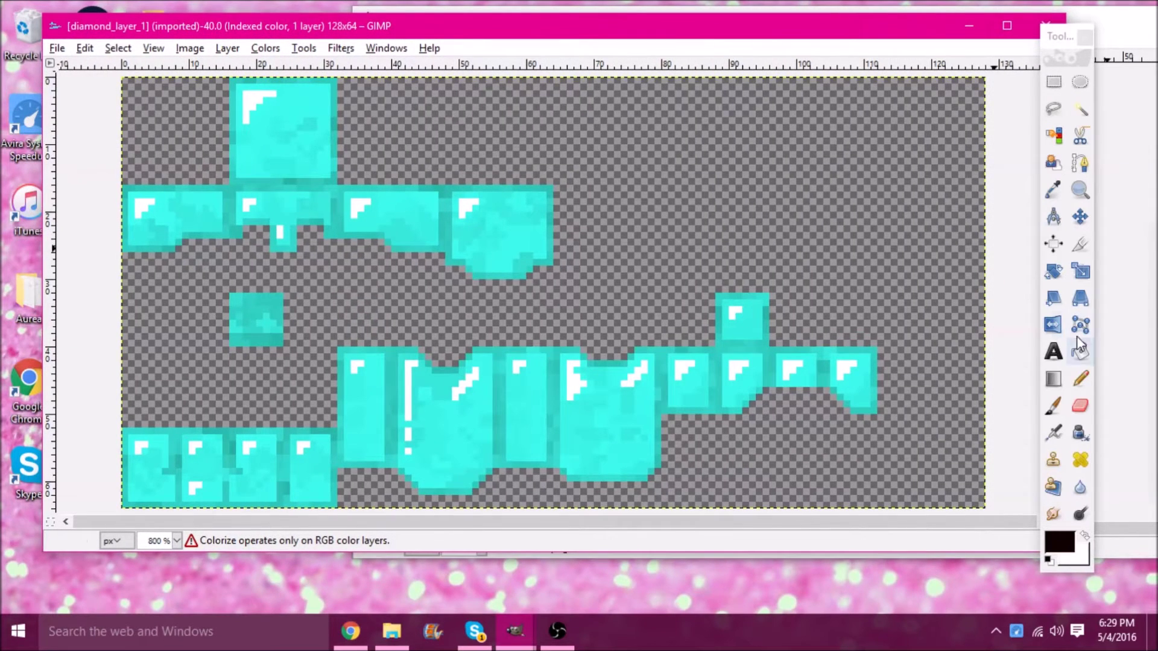
Test the Pencil tool with a freehand scribble over the lower armour pieces and undo it
{"action": "left_click", "coordinate": [1084, 379]}
{"action": "mouse_move", "coordinate": [555, 319]}
{"action": "left_mouse_down"}
{"action": "mouse_move", "coordinate": [377, 375]}
{"action": "mouse_move", "coordinate": [847, 296]}
{"action": "left_mouse_up"}
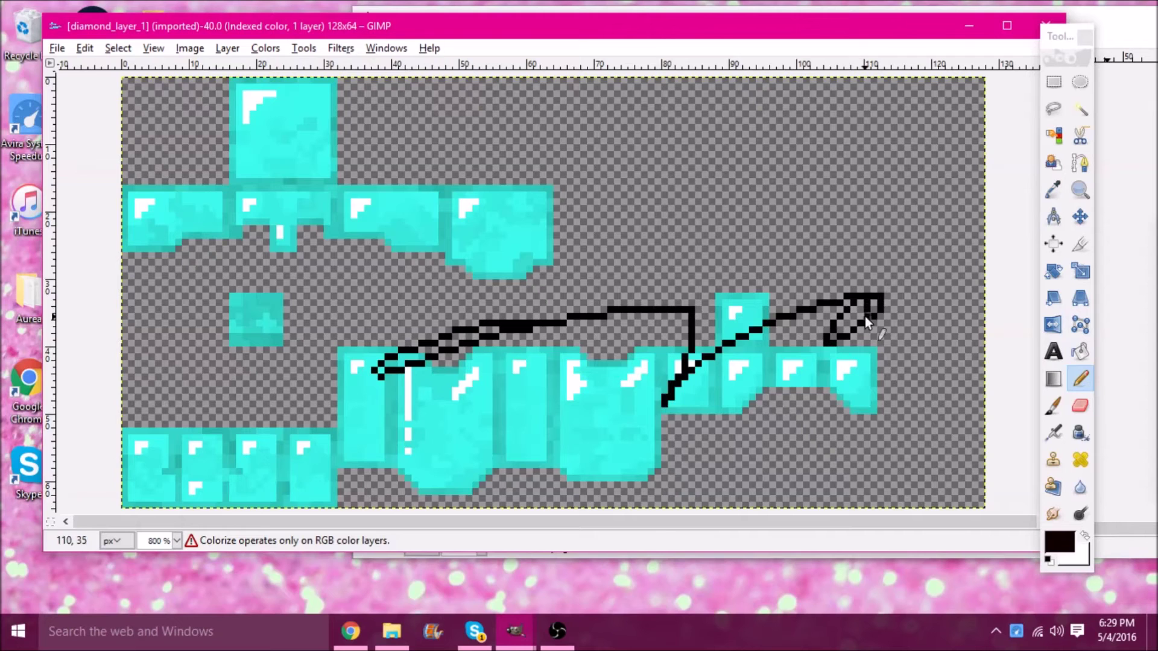
{"action": "key", "text": "ctrl+z"}
Pick a dark red foreground colour, try freehand pencil strokes across the armour texture and undo them
{"action": "left_click", "coordinate": [1059, 544]}
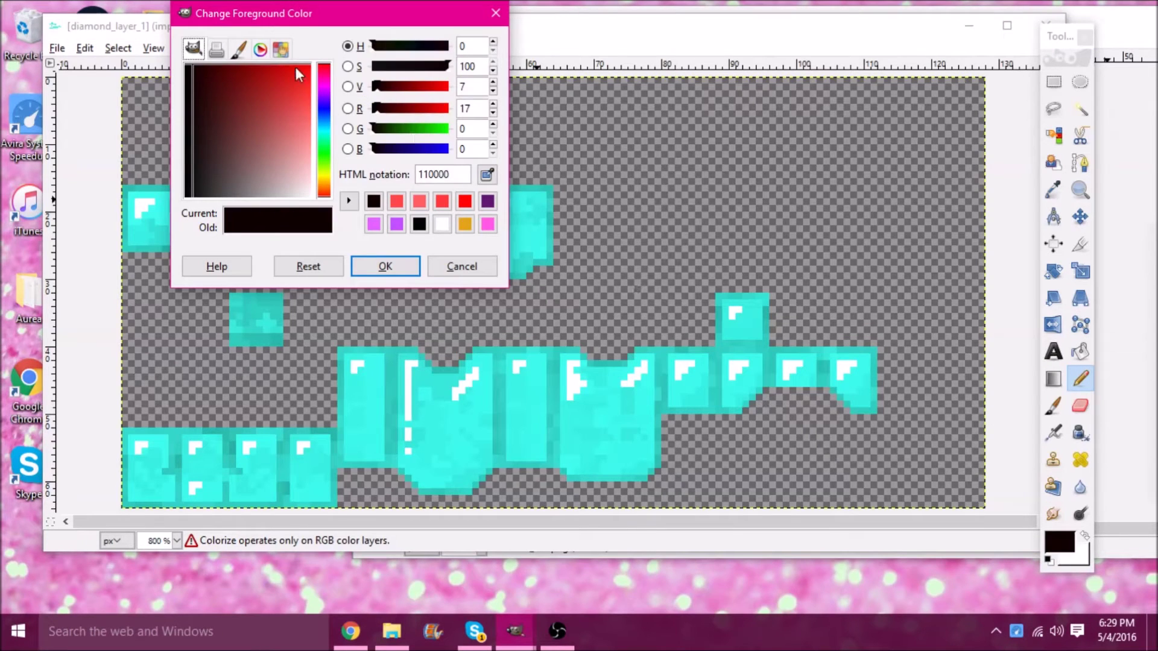
{"action": "left_click_drag", "start_coordinate": [285, 94], "coordinate": [275, 82]}
{"action": "left_click", "coordinate": [408, 275]}
{"action": "mouse_move", "coordinate": [555, 275]}
{"action": "left_mouse_down"}
{"action": "mouse_move", "coordinate": [509, 412]}
{"action": "mouse_move", "coordinate": [461, 324]}
{"action": "mouse_move", "coordinate": [600, 209]}
{"action": "left_mouse_up"}
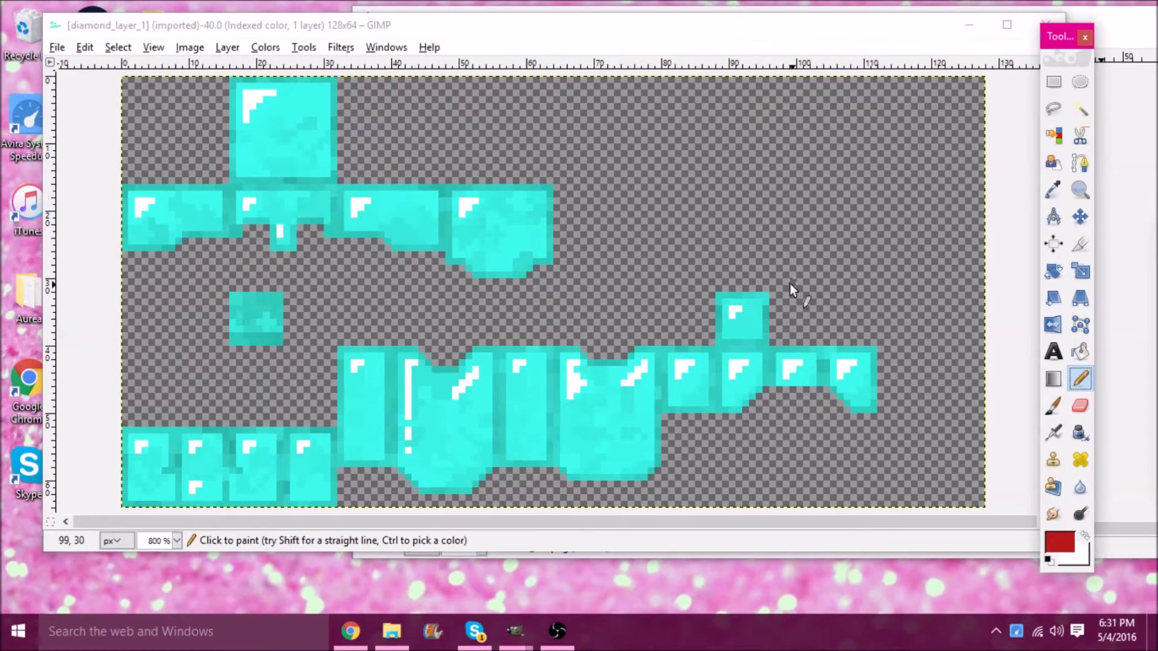
{"action": "left_click_drag", "start_coordinate": [768, 229], "coordinate": [674, 236]}
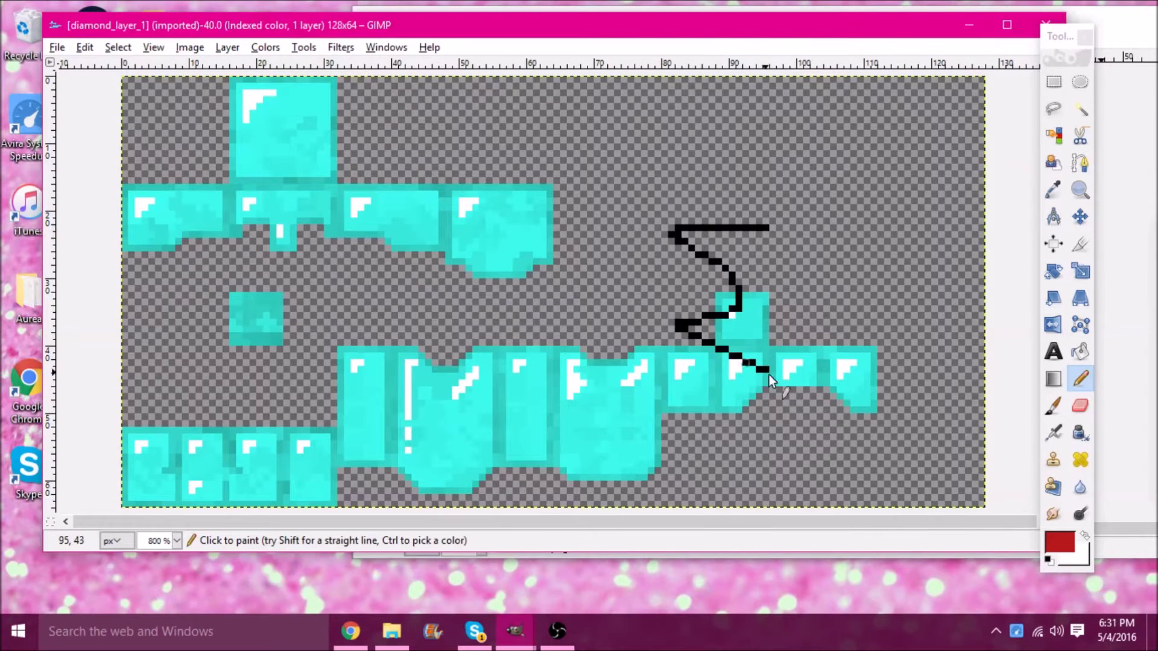
{"action": "left_click_drag", "start_coordinate": [617, 288], "coordinate": [508, 236]}
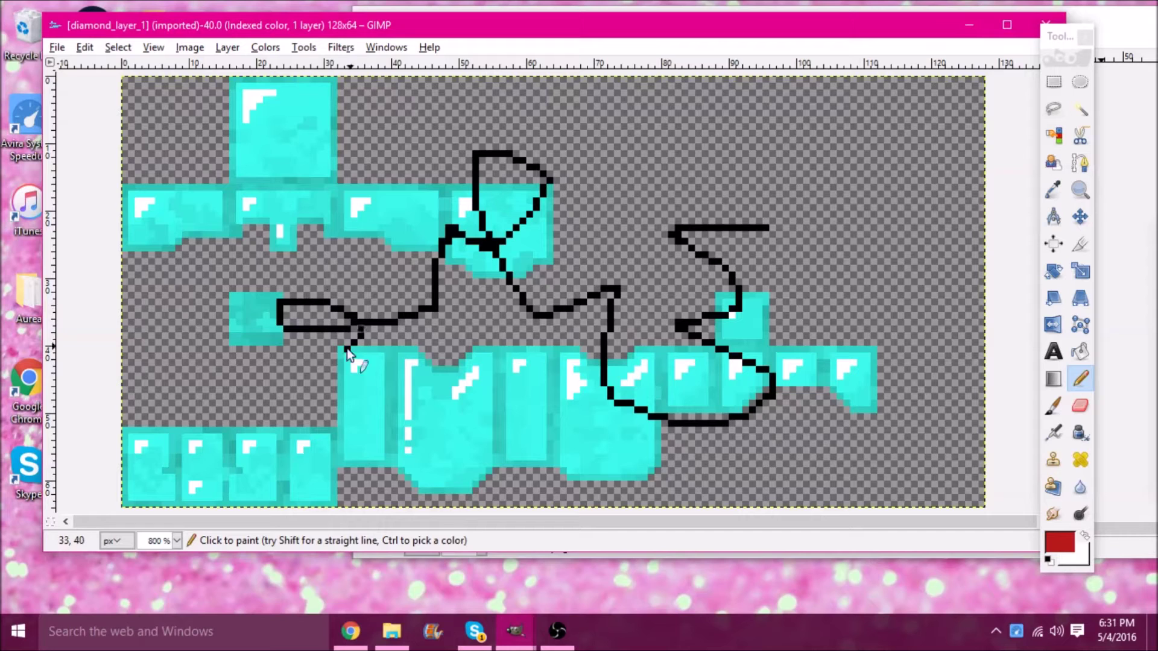
{"action": "key", "text": "ctrl+z"}
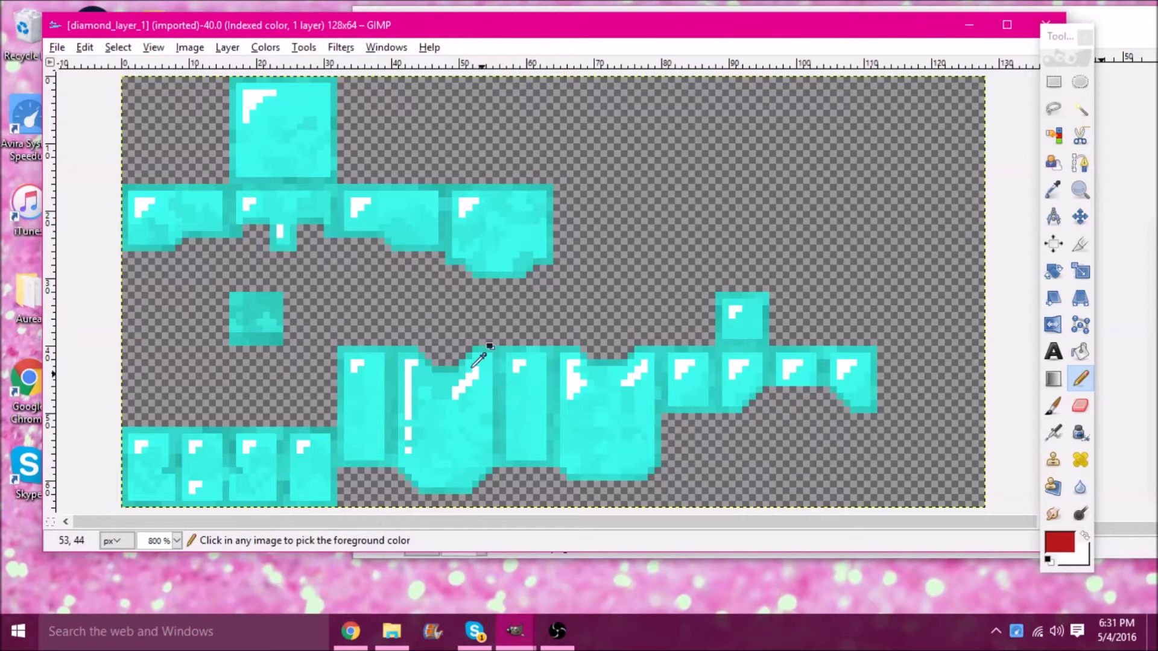
Convert the diamond_layer_1 image to RGB mode, try a pencil stroke in dark red and undo it
{"action": "left_click", "coordinate": [185, 46]}
{"action": "mouse_move", "coordinate": [213, 89]}
{"action": "left_click", "coordinate": [521, 89]}
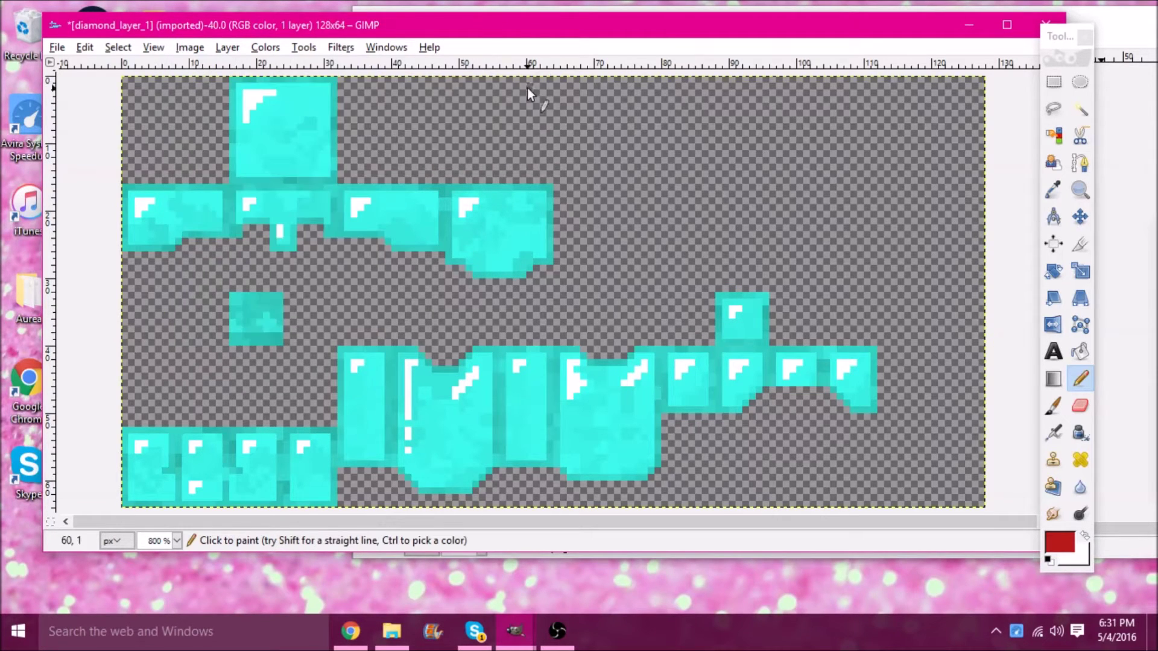
{"action": "mouse_move", "coordinate": [650, 294]}
{"action": "left_mouse_down"}
{"action": "mouse_move", "coordinate": [413, 400]}
{"action": "mouse_move", "coordinate": [446, 241]}
{"action": "left_mouse_up"}
{"action": "key", "text": "ctrl+z"}
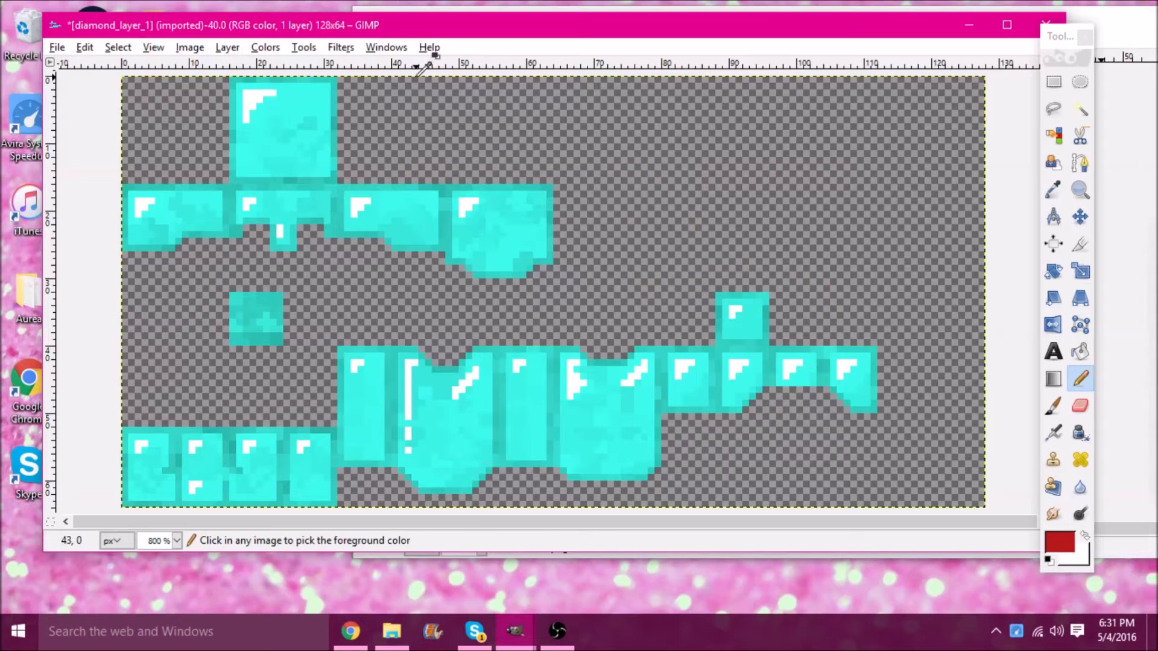
Colorize the diamond_layer_1 armour texture red with the stored settings: hue 0, saturation 100, lightness -10
{"action": "left_click", "coordinate": [265, 47]}
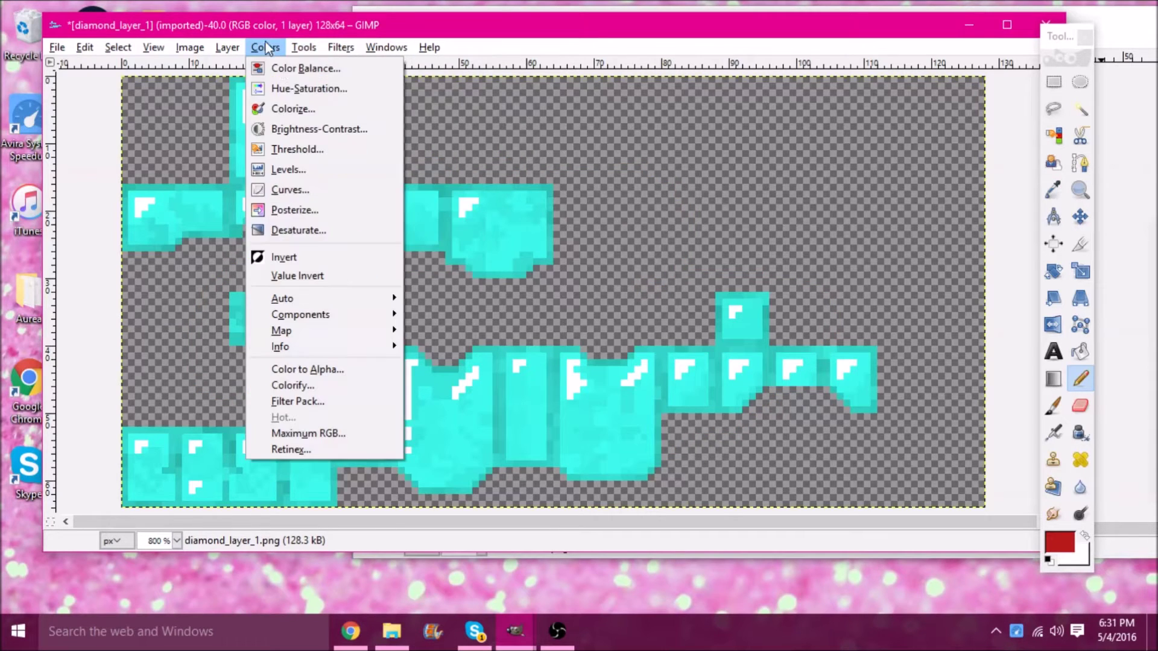
{"action": "left_click", "coordinate": [289, 108]}
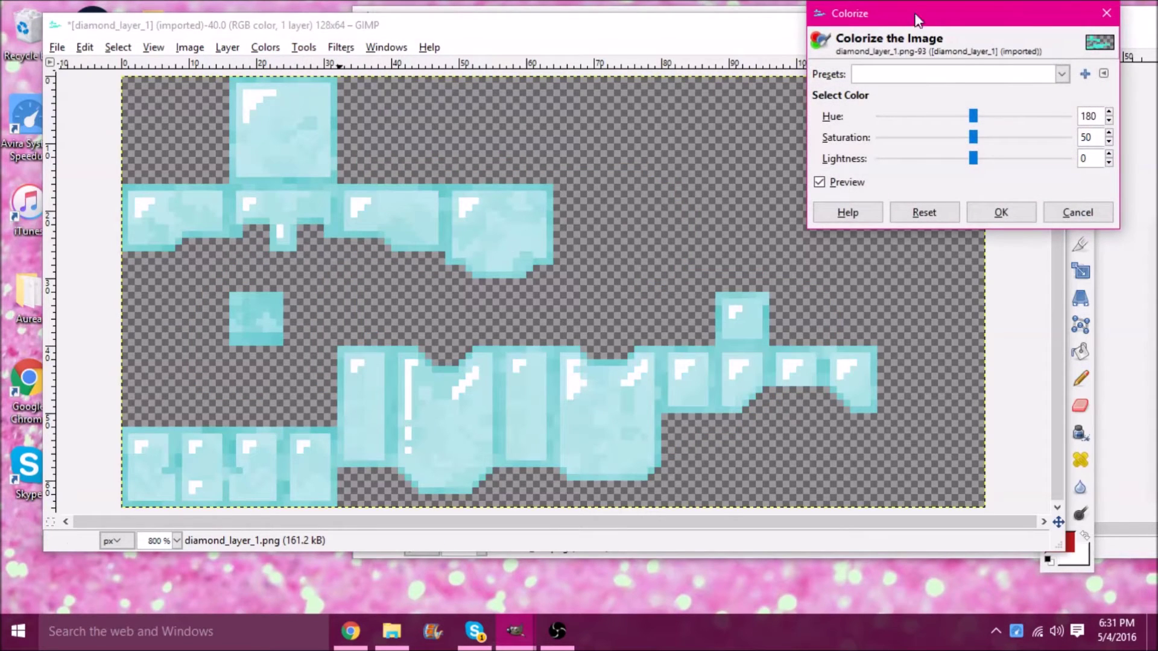
{"action": "left_click", "coordinate": [983, 80]}
{"action": "left_click", "coordinate": [962, 97]}
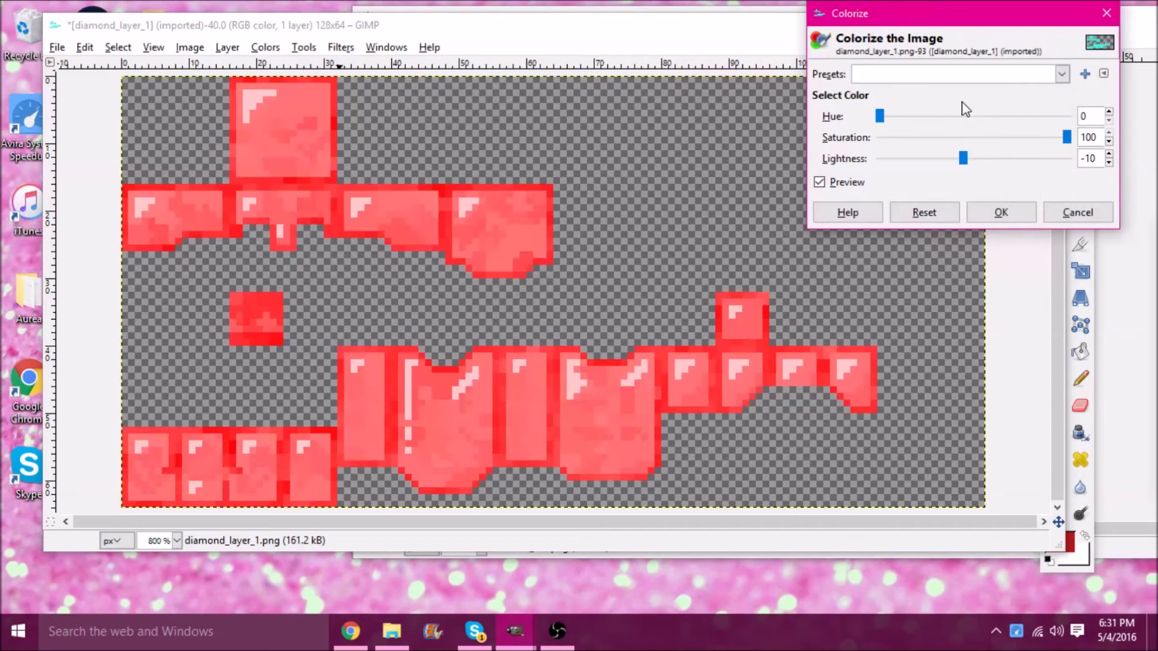
{"action": "left_click", "coordinate": [1000, 213]}
Try a dark red pencil stroke over the chest piece of the armour texture and undo it
{"action": "left_click", "coordinate": [1059, 90]}
{"action": "scroll", "coordinate": [294, 320], "scroll_direction": "up", "scroll_amount": 3}
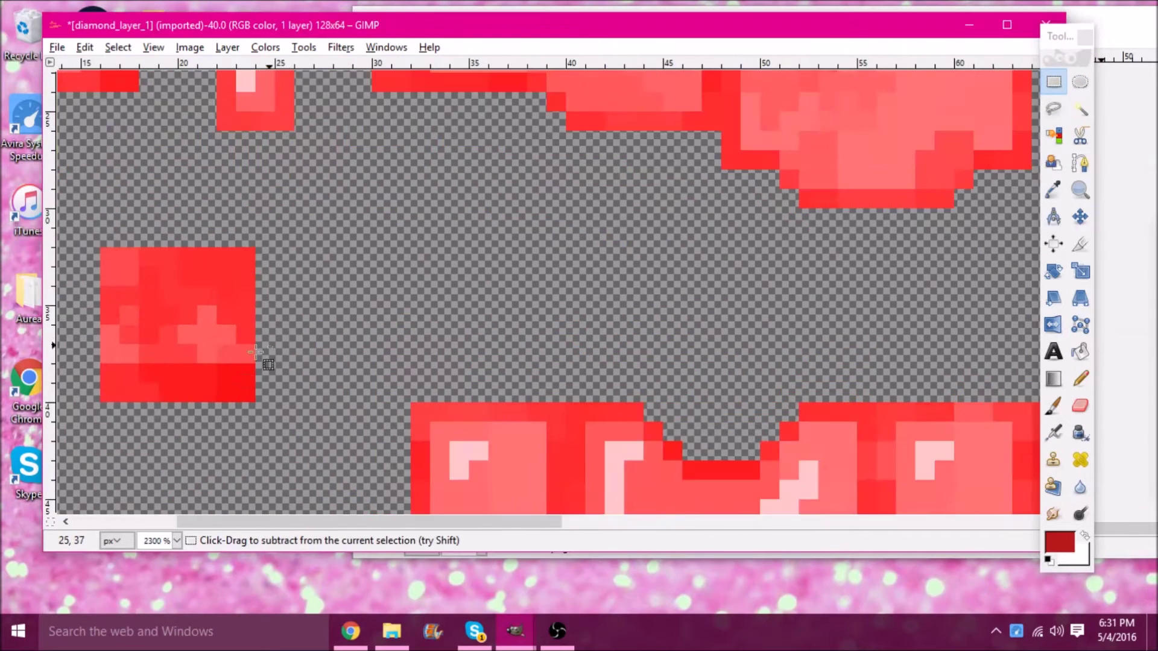
{"action": "scroll", "coordinate": [809, 426], "scroll_direction": "down", "scroll_amount": 6}
{"action": "left_click_drag", "start_coordinate": [420, 523], "coordinate": [504, 522]}
{"action": "left_click", "coordinate": [1080, 378]}
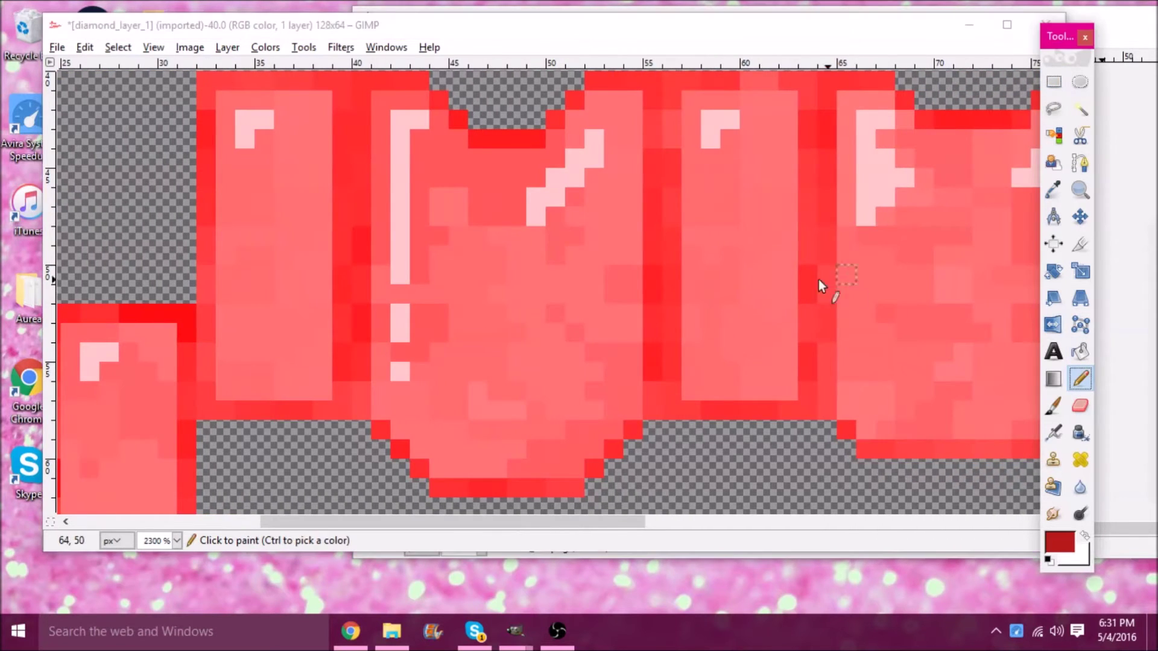
{"action": "mouse_move", "coordinate": [459, 196]}
{"action": "left_mouse_down"}
{"action": "mouse_move", "coordinate": [719, 307]}
{"action": "mouse_move", "coordinate": [303, 407]}
{"action": "left_mouse_up"}
{"action": "key", "text": "ctrl+z"}
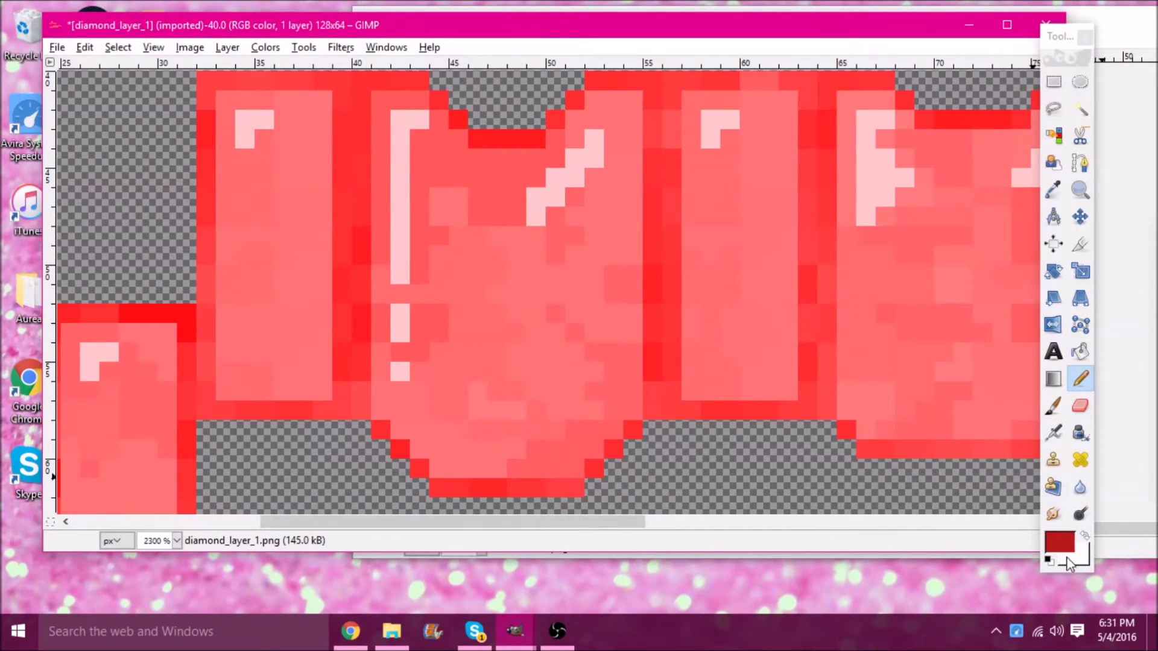
Set the foreground colour to black (000000)
{"action": "left_click", "coordinate": [1063, 544]}
{"action": "left_click", "coordinate": [185, 127]}
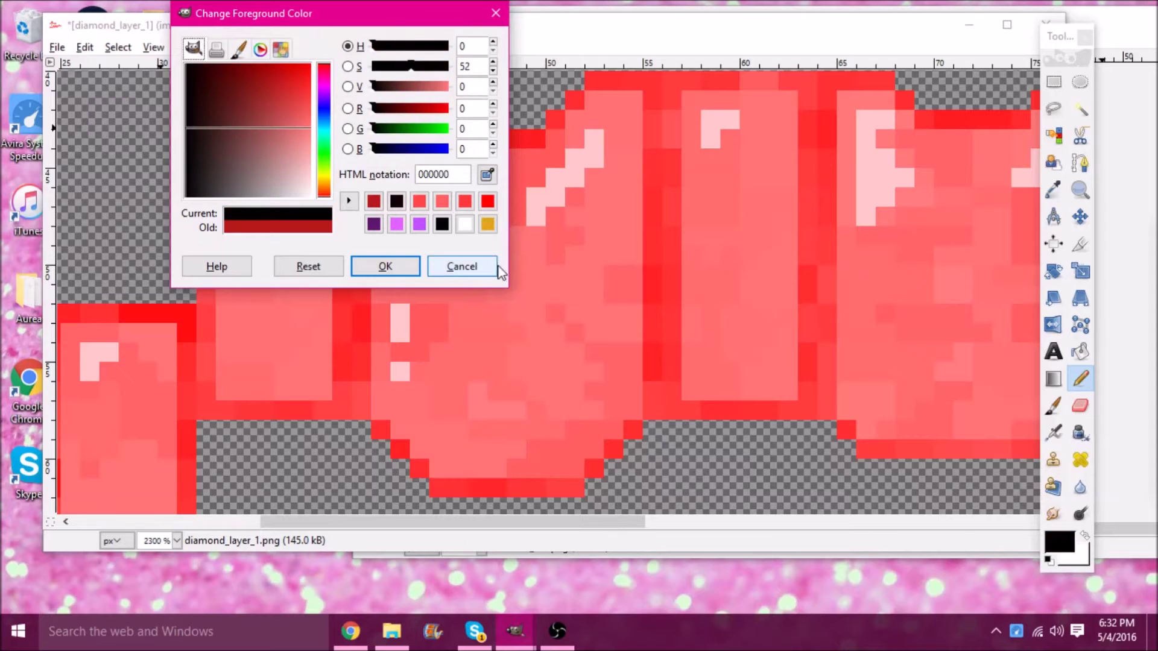
{"action": "left_click", "coordinate": [386, 271]}
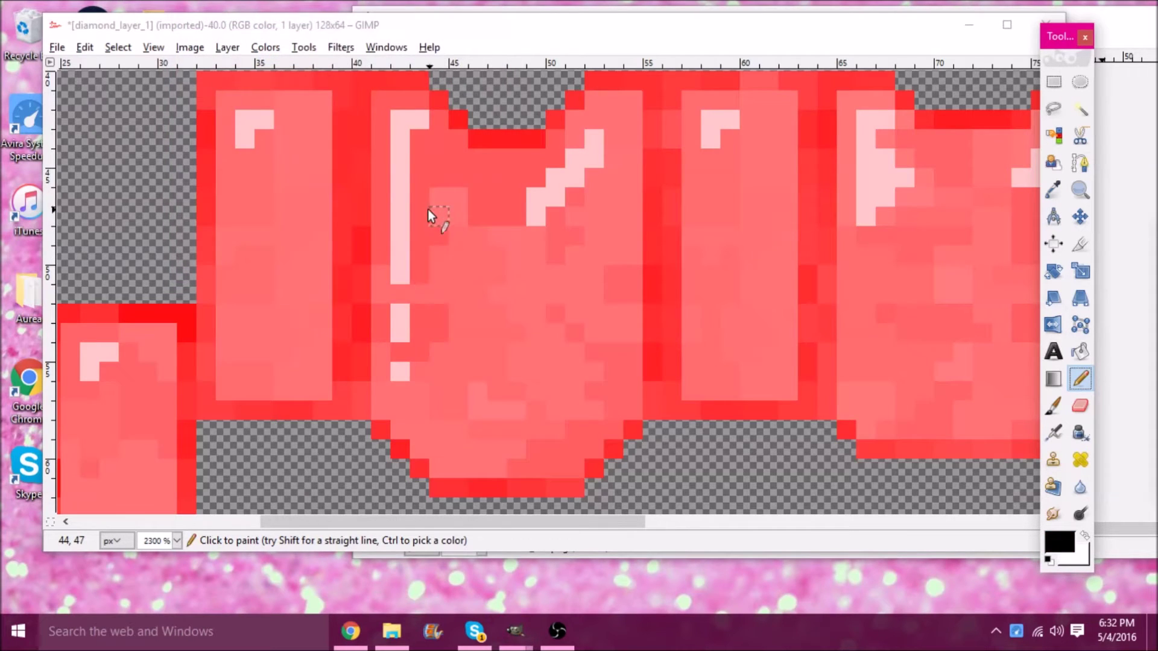
Try to pencil a large black letter B freehand on the chest piece of the armour texture
{"action": "left_click_drag", "start_coordinate": [423, 212], "coordinate": [427, 348]}
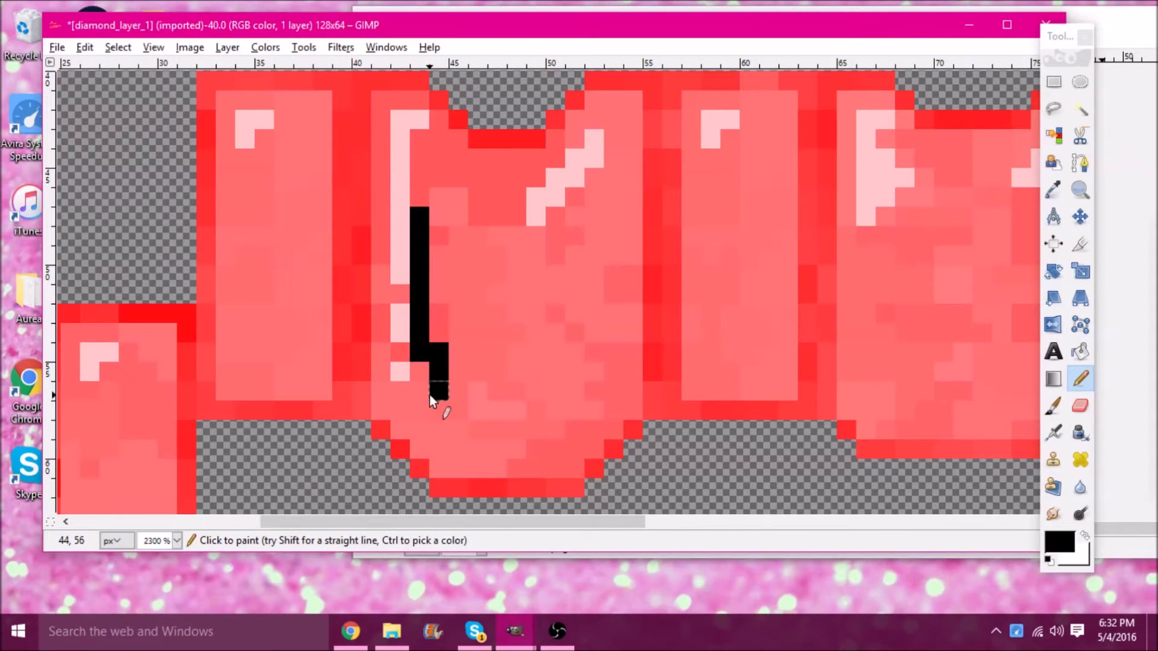
{"action": "key", "text": "ctrl+z"}
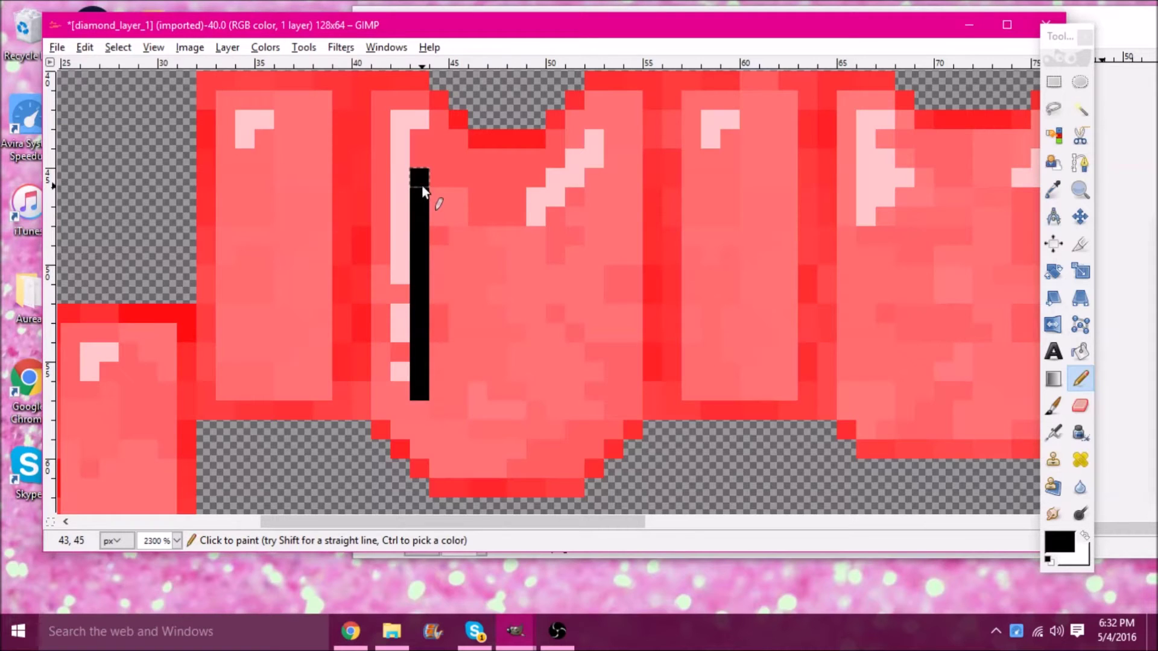
{"action": "mouse_move", "coordinate": [498, 179]}
{"action": "left_mouse_down"}
{"action": "mouse_move", "coordinate": [551, 198]}
{"action": "mouse_move", "coordinate": [553, 250]}
{"action": "mouse_move", "coordinate": [461, 279]}
{"action": "left_mouse_up"}
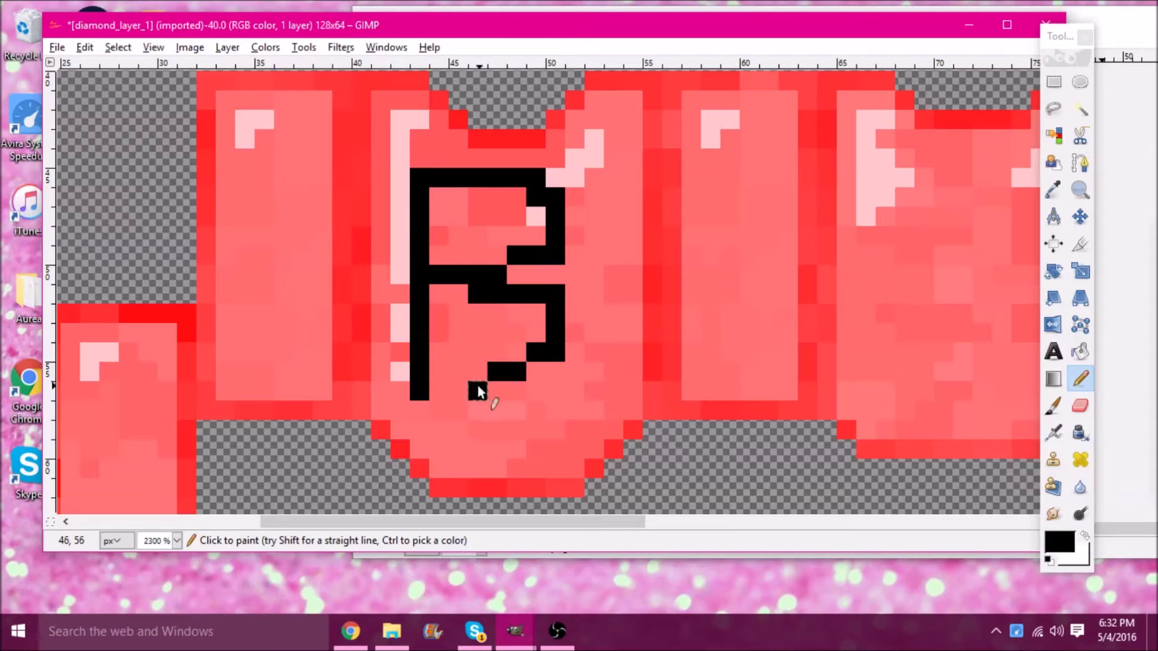
{"action": "left_click_drag", "start_coordinate": [477, 391], "coordinate": [434, 391]}
{"action": "key", "text": "ctrl+z"}
{"action": "key", "text": "ctrl+z"}
{"action": "key", "text": "ctrl+z"}
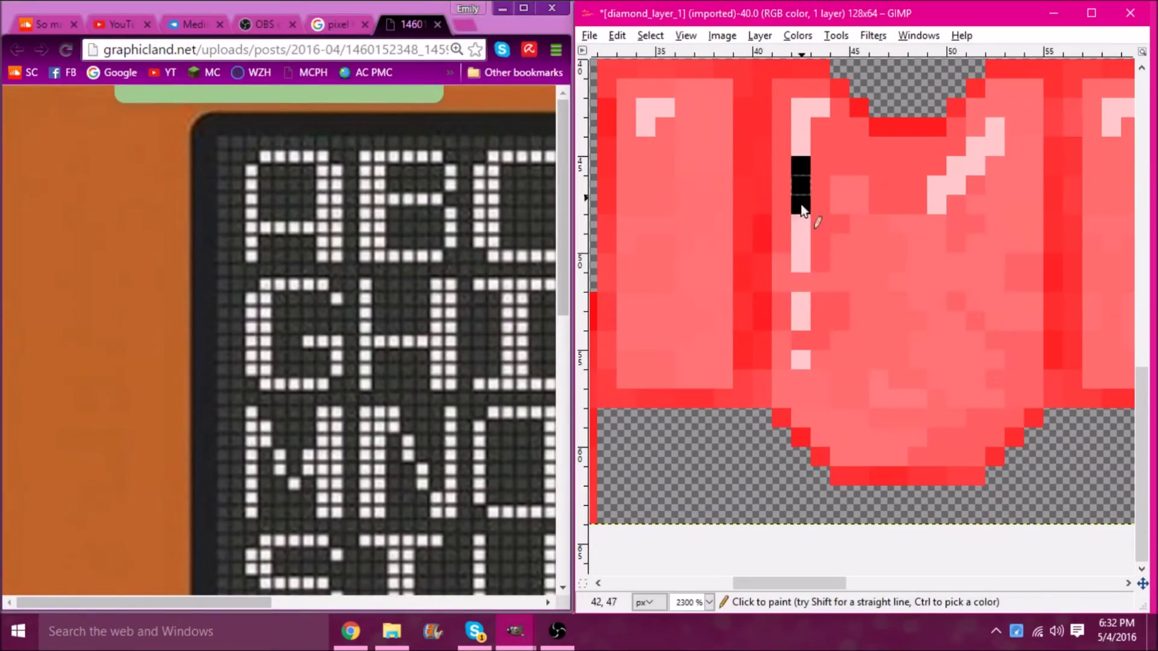
Draw a black letter B about 7 pixels wide and 8 pixels tall on the chest piece, following the pixel-font reference image
{"action": "key", "text": "ctrl+z"}
{"action": "mouse_move", "coordinate": [810, 325]}
{"action": "left_mouse_down"}
{"action": "mouse_move", "coordinate": [805, 233]}
{"action": "mouse_move", "coordinate": [874, 188]}
{"action": "mouse_move", "coordinate": [916, 301]}
{"action": "mouse_move", "coordinate": [897, 323]}
{"action": "left_mouse_up"}
{"action": "key", "text": "ctrl+z"}
{"action": "key", "text": "ctrl+z"}
{"action": "scroll", "coordinate": [826, 186], "scroll_direction": "right", "scroll_amount": 1}
{"action": "key", "text": "ctrl+z"}
{"action": "mouse_move", "coordinate": [821, 185]}
{"action": "left_mouse_down"}
{"action": "mouse_move", "coordinate": [824, 302]}
{"action": "mouse_move", "coordinate": [870, 248]}
{"action": "mouse_move", "coordinate": [859, 321]}
{"action": "left_mouse_up"}
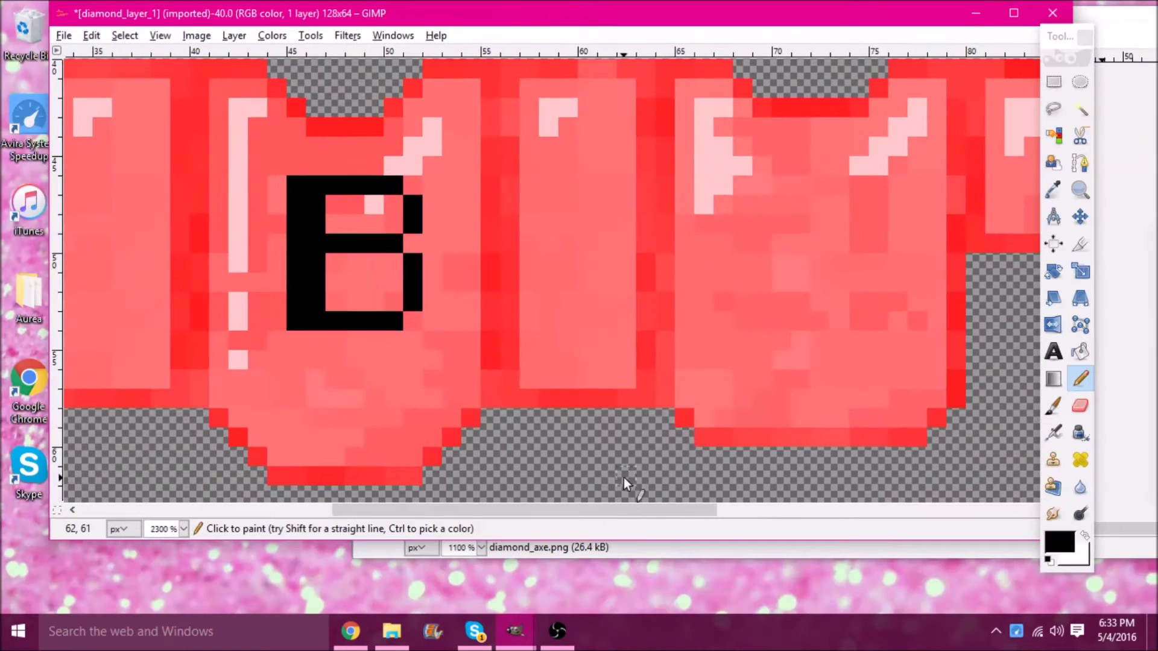
{"action": "scroll", "coordinate": [623, 478], "scroll_direction": "left", "scroll_amount": 7}
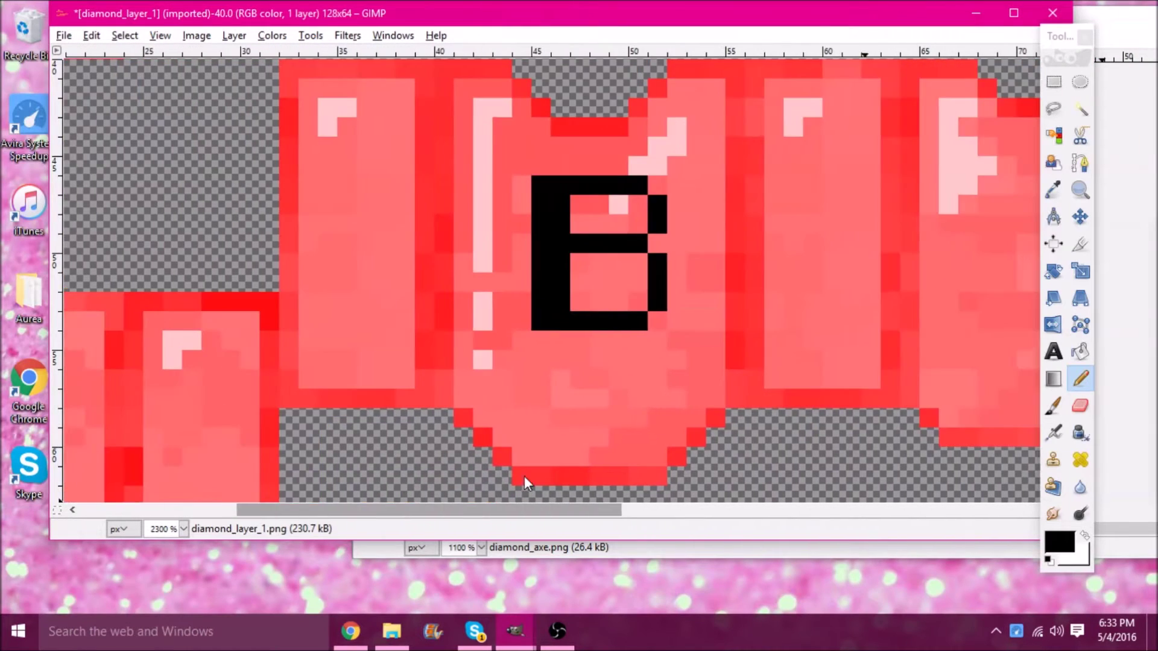
Recolour the black letter B on the chest piece by filling it with dark red 830000
{"action": "scroll", "coordinate": [628, 237], "scroll_direction": "up", "scroll_amount": 2}
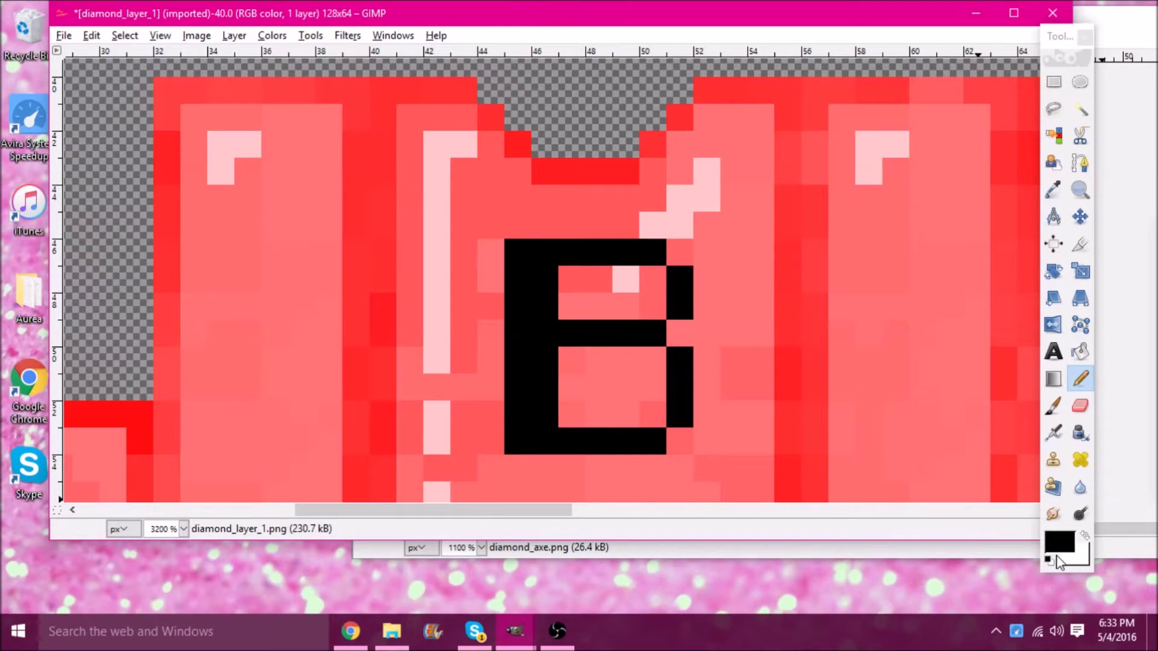
{"action": "left_click", "coordinate": [1054, 535]}
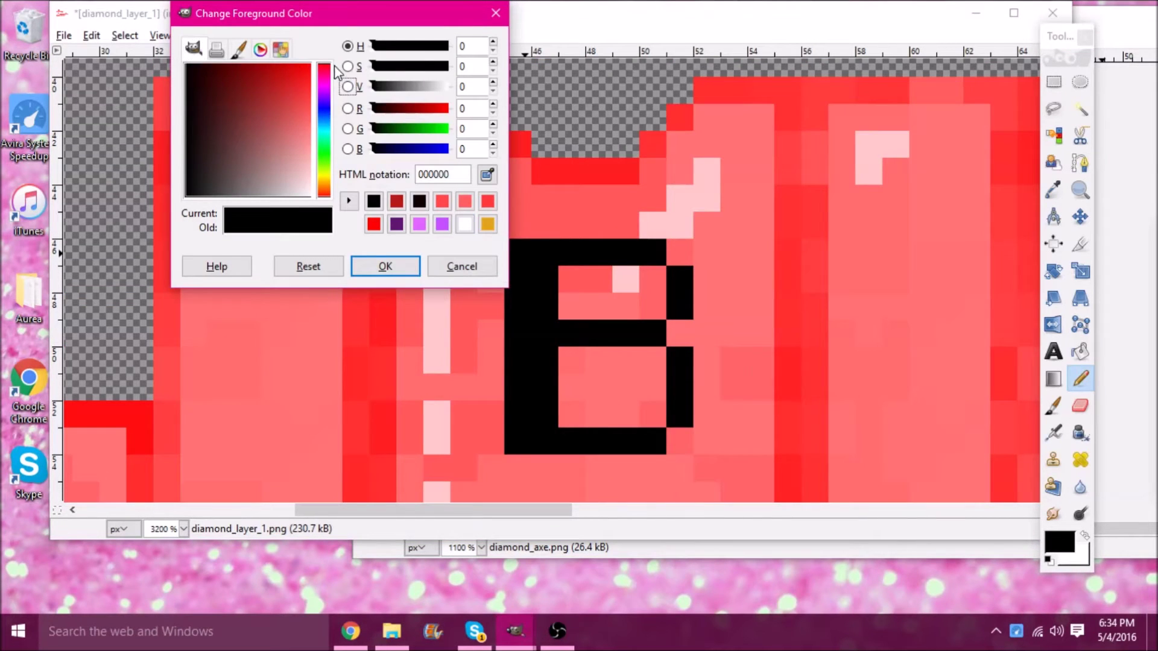
{"action": "left_click_drag", "start_coordinate": [310, 94], "coordinate": [248, 63]}
{"action": "left_click", "coordinate": [398, 265]}
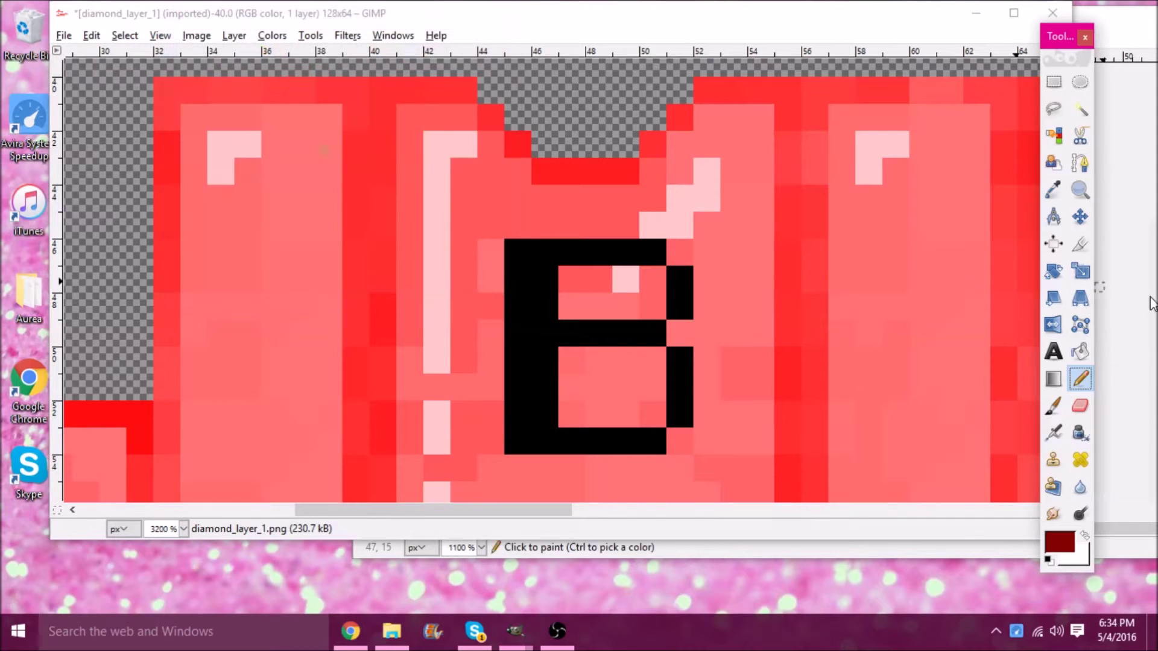
{"action": "left_click", "coordinate": [548, 340]}
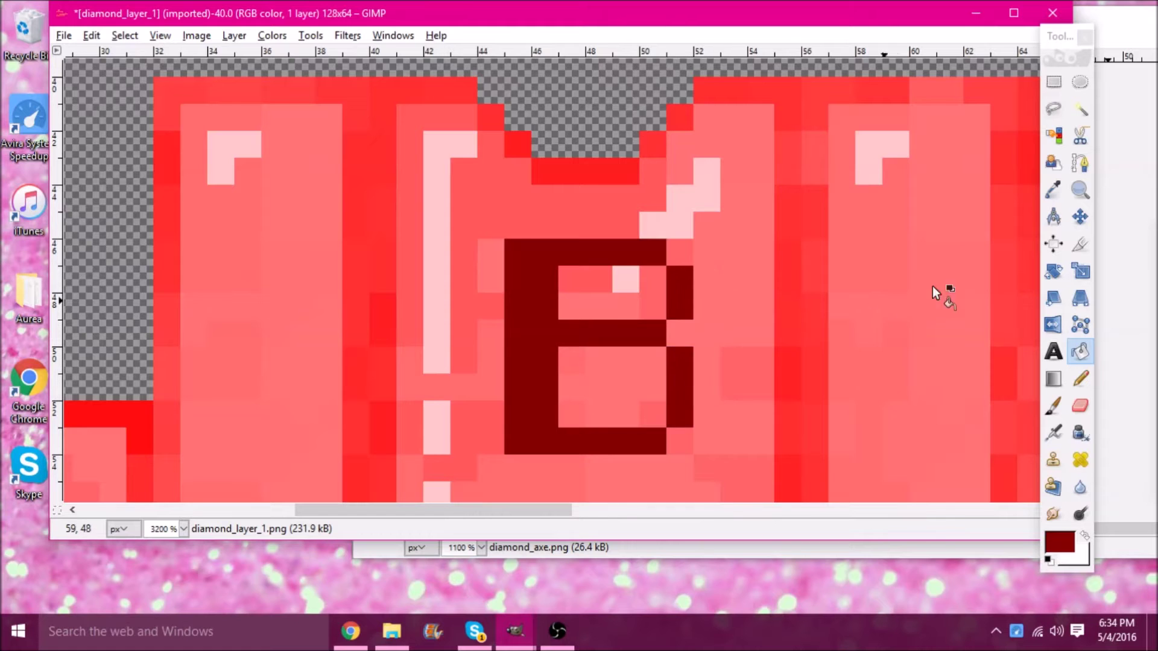
Pencil scattered pixels of the letter B in a slightly brighter red, 9c0000, to start its shading
{"action": "left_click", "coordinate": [1079, 378]}
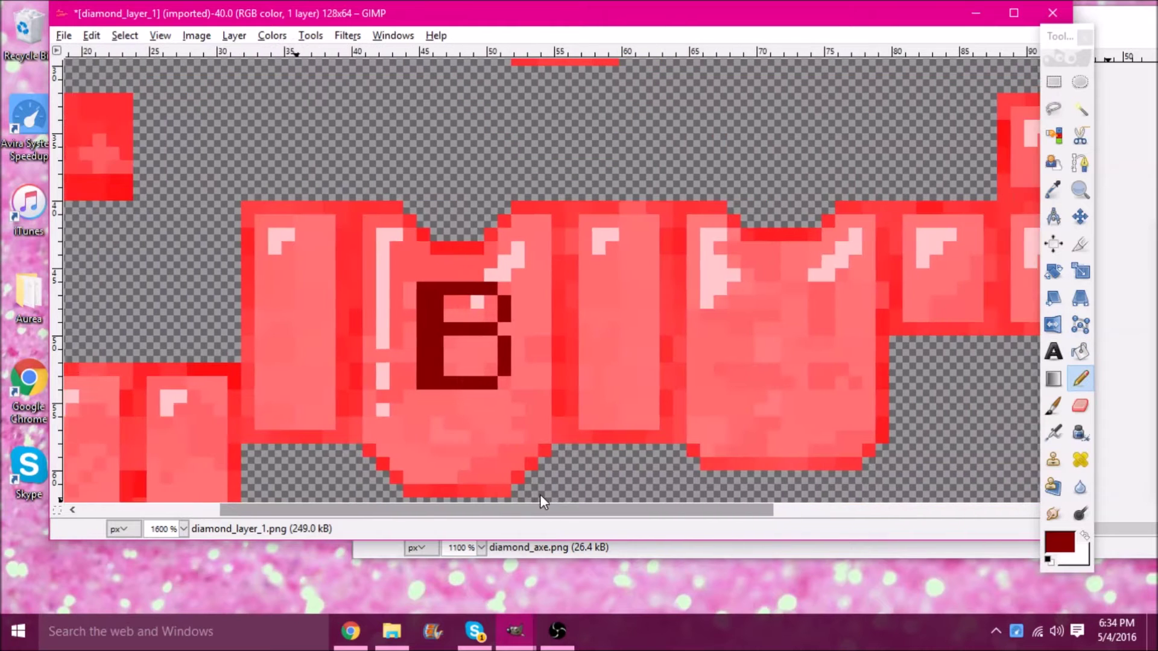
{"action": "mouse_move", "coordinate": [541, 495]}
{"action": "left_mouse_down"}
{"action": "mouse_move", "coordinate": [575, 492]}
{"action": "mouse_move", "coordinate": [589, 510]}
{"action": "mouse_move", "coordinate": [524, 491]}
{"action": "left_mouse_up"}
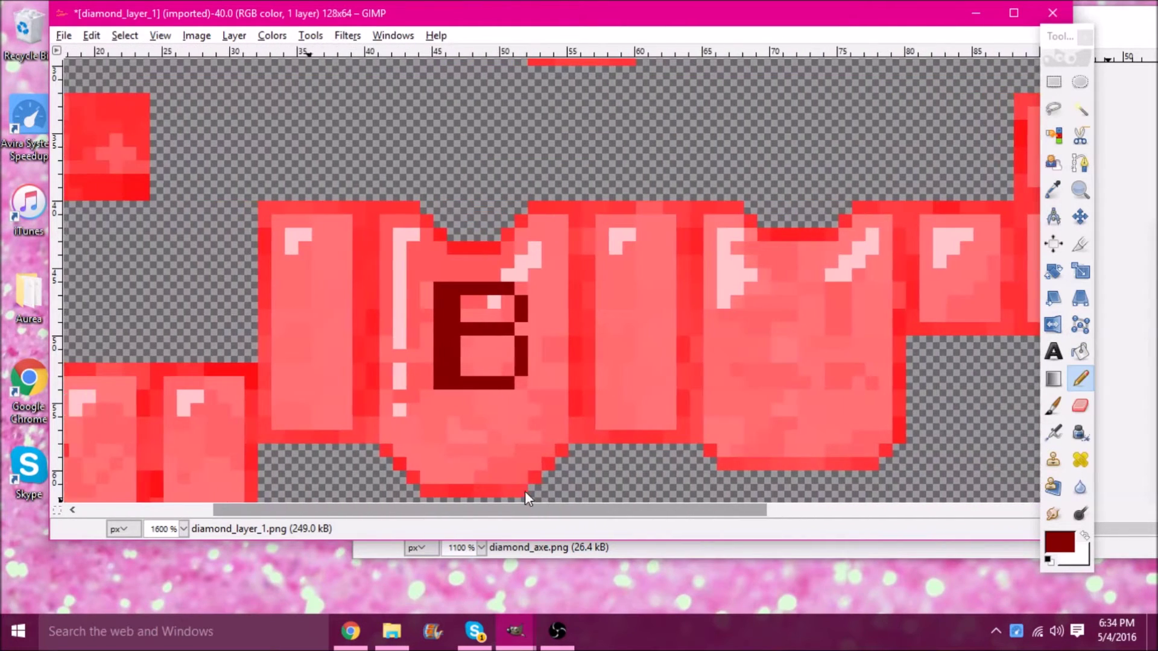
{"action": "scroll", "coordinate": [435, 229], "scroll_direction": "down", "scroll_amount": 2}
{"action": "scroll", "coordinate": [398, 266], "scroll_direction": "up", "scroll_amount": 3}
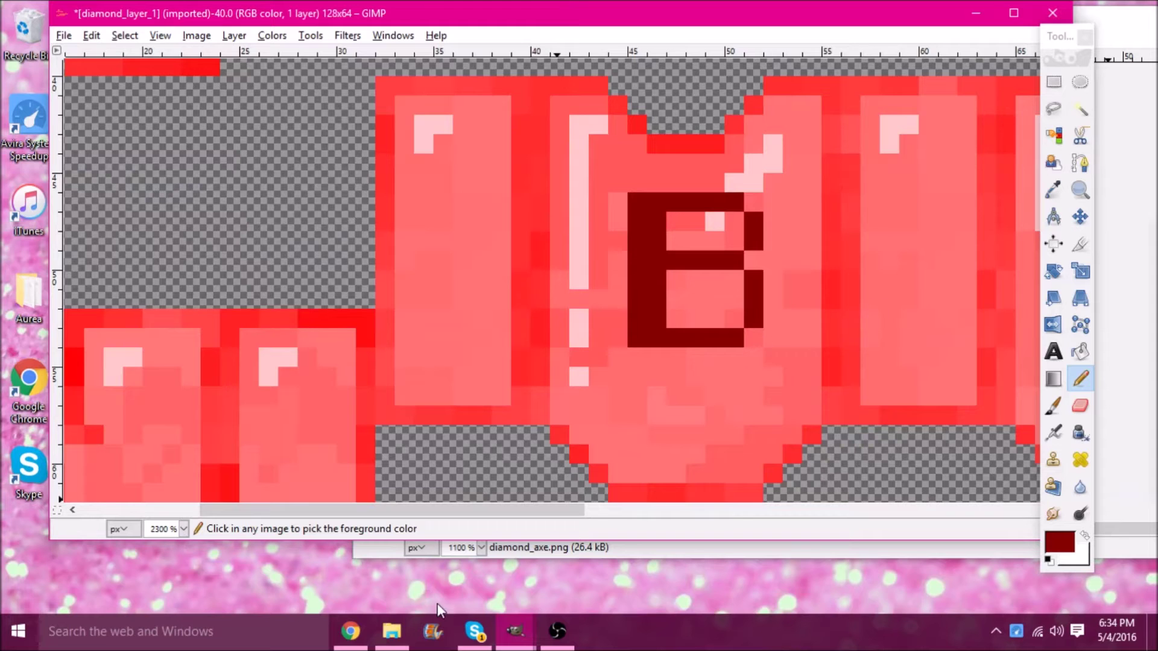
{"action": "left_click_drag", "start_coordinate": [488, 504], "coordinate": [531, 504]}
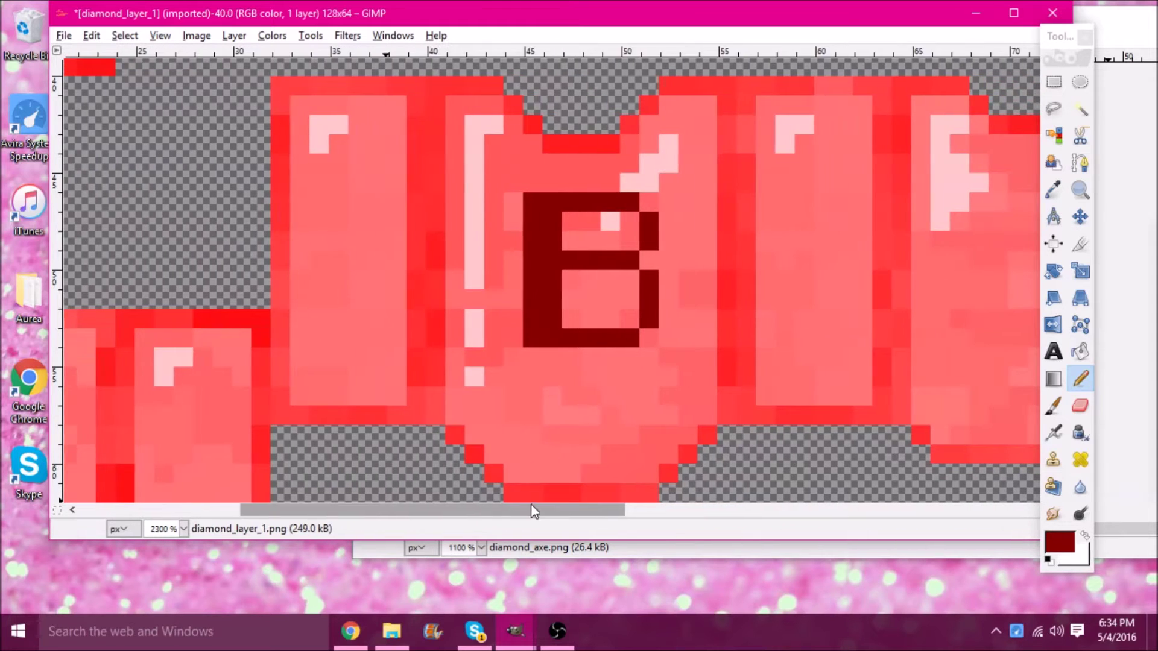
{"action": "scroll", "coordinate": [584, 336], "scroll_direction": "up", "scroll_amount": 2}
{"action": "scroll", "coordinate": [634, 309], "scroll_direction": "up", "scroll_amount": 3}
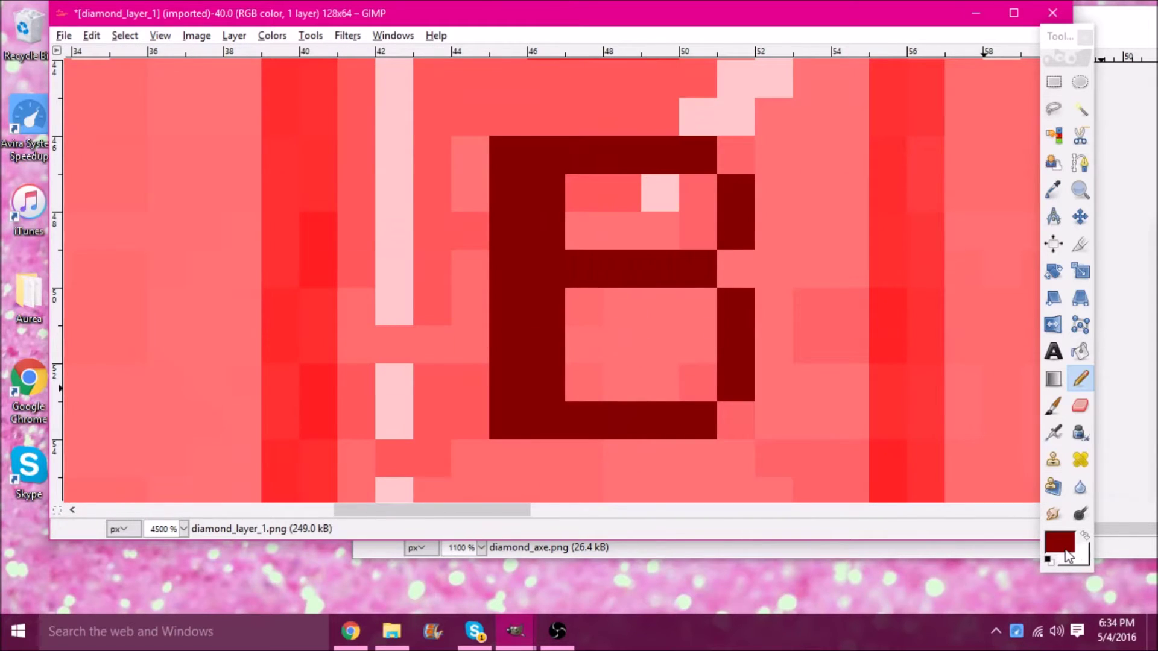
{"action": "left_click", "coordinate": [1060, 541]}
{"action": "left_click_drag", "start_coordinate": [370, 10], "coordinate": [324, 10]}
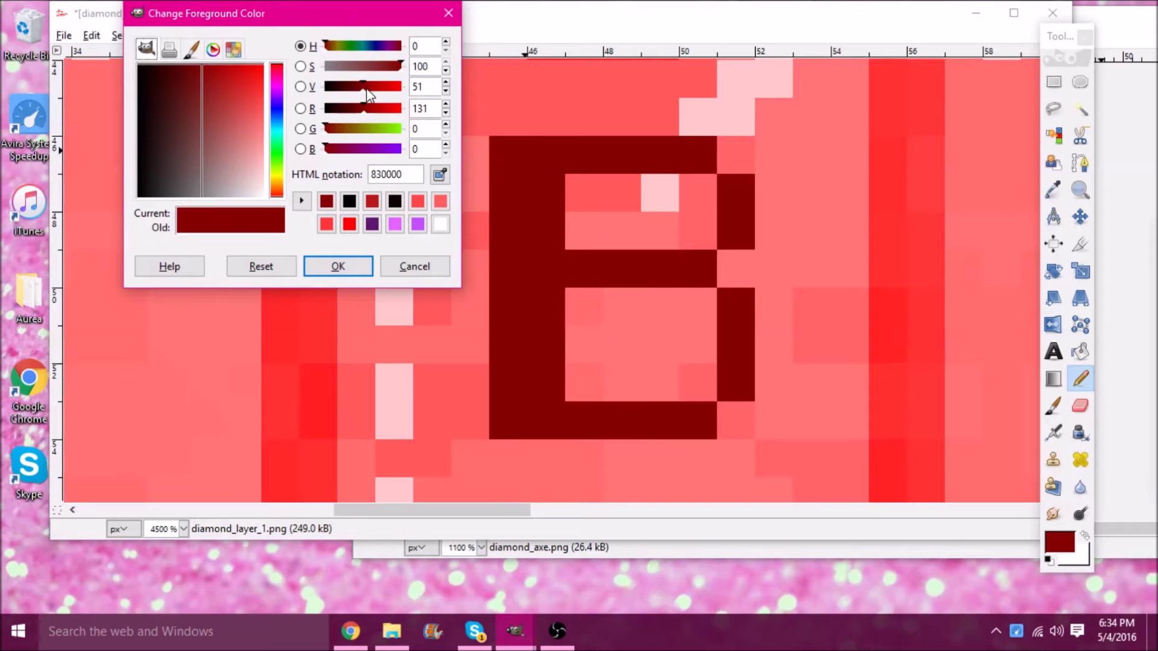
{"action": "left_click_drag", "start_coordinate": [362, 88], "coordinate": [369, 88]}
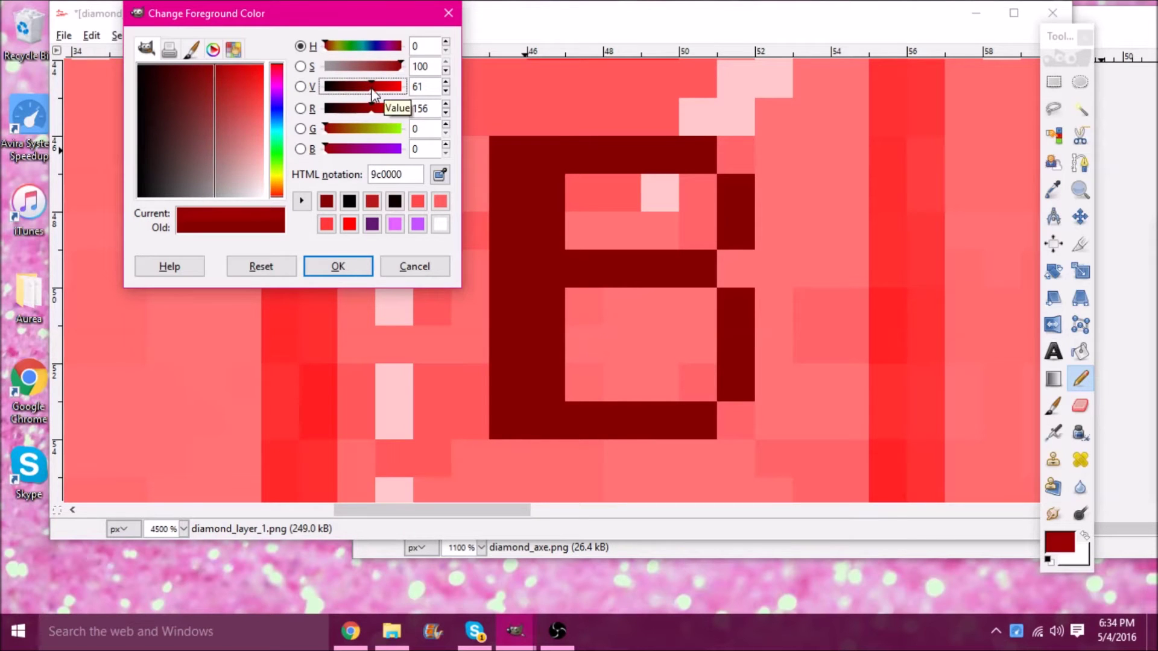
{"action": "left_click", "coordinate": [335, 266]}
{"action": "left_click_drag", "start_coordinate": [594, 277], "coordinate": [576, 271]}
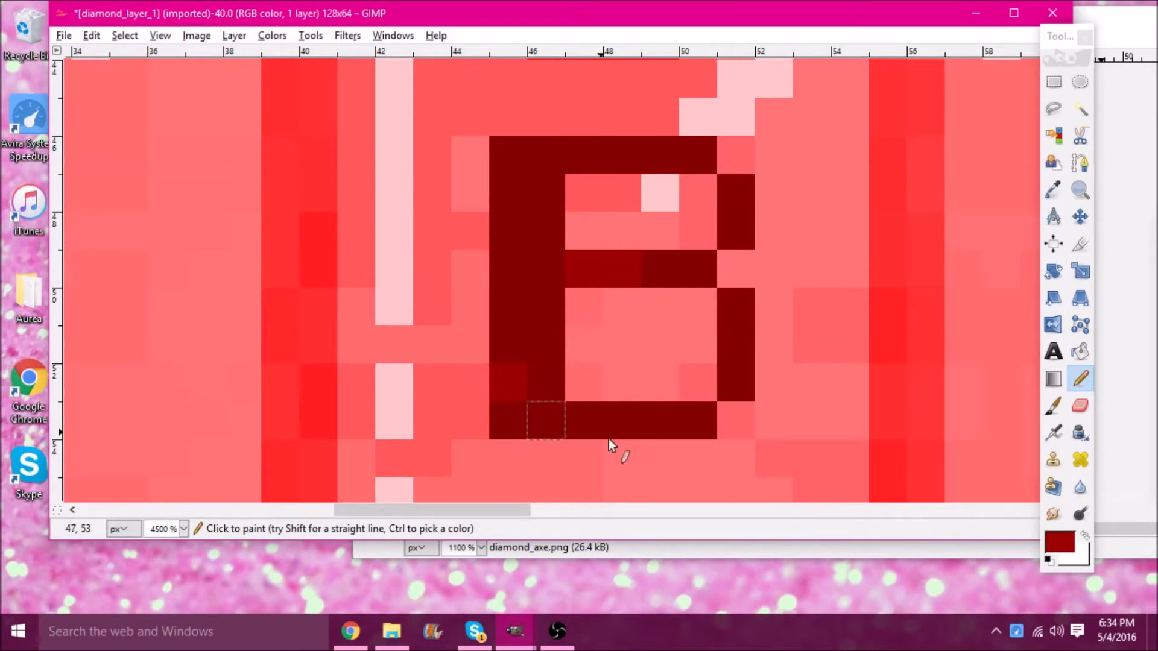
{"action": "left_click_drag", "start_coordinate": [656, 416], "coordinate": [694, 419]}
Pick a still brighter red and pencil more single pixels across the strokes of the letter B
{"action": "left_click", "coordinate": [1062, 542]}
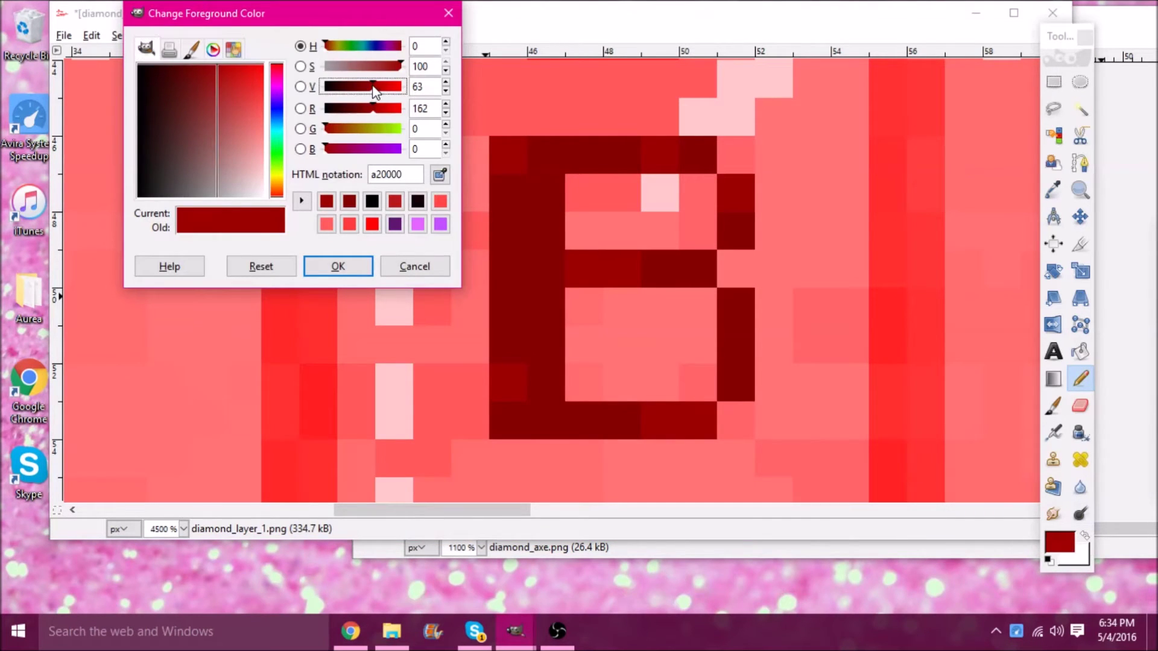
{"action": "left_click", "coordinate": [338, 267]}
{"action": "left_click_drag", "start_coordinate": [501, 277], "coordinate": [546, 307]}
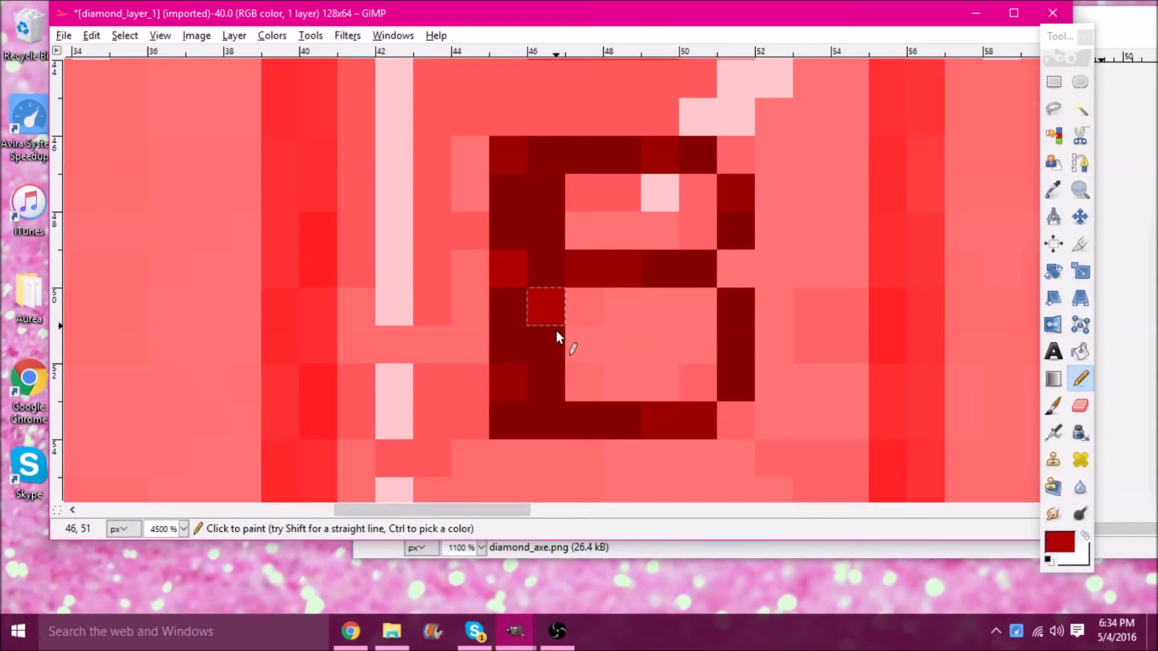
{"action": "left_click", "coordinate": [542, 217]}
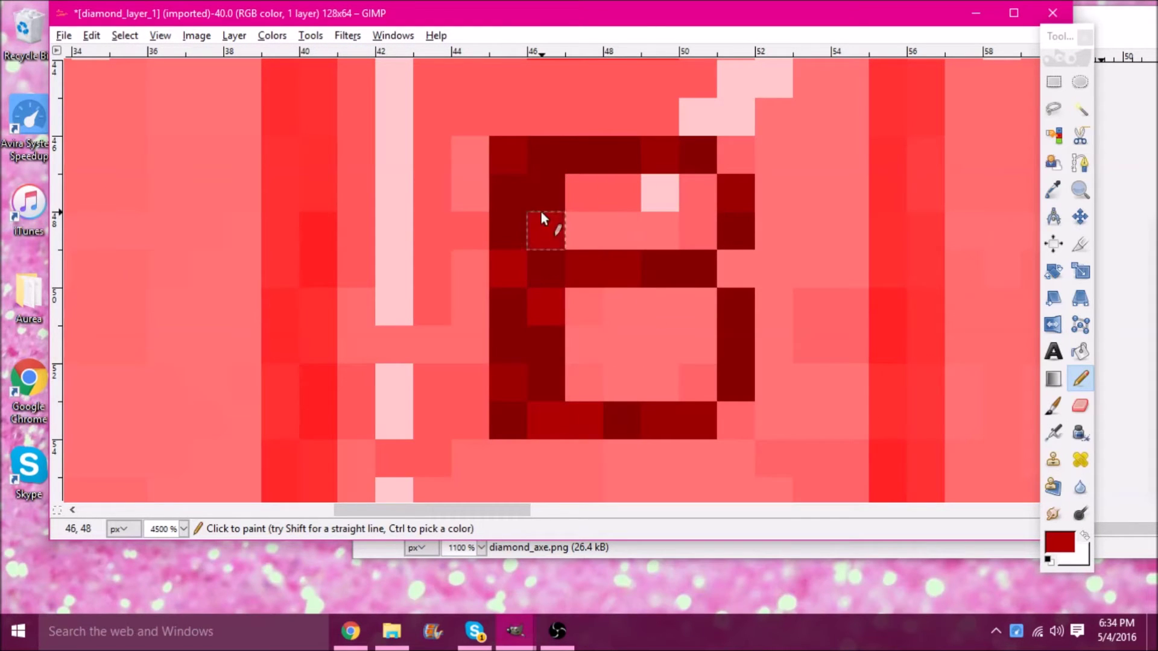
{"action": "left_click", "coordinate": [596, 160]}
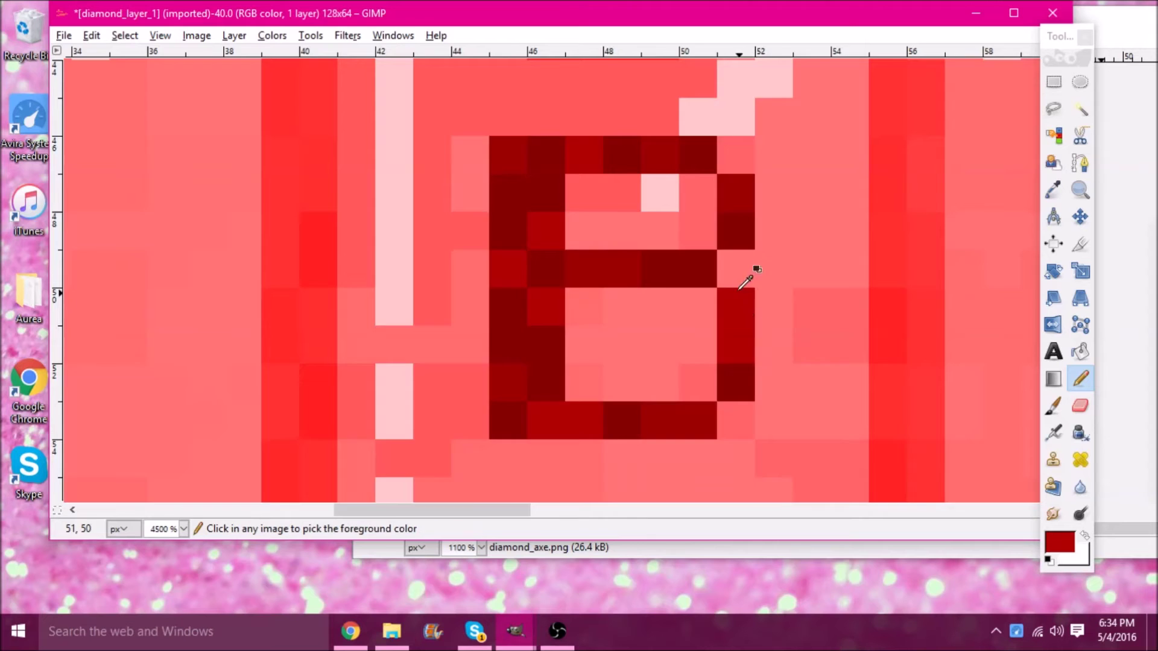
Overwrite diamond_layer_1.png with the edited armour texture
{"action": "scroll", "coordinate": [749, 271], "scroll_direction": "down", "scroll_amount": 5}
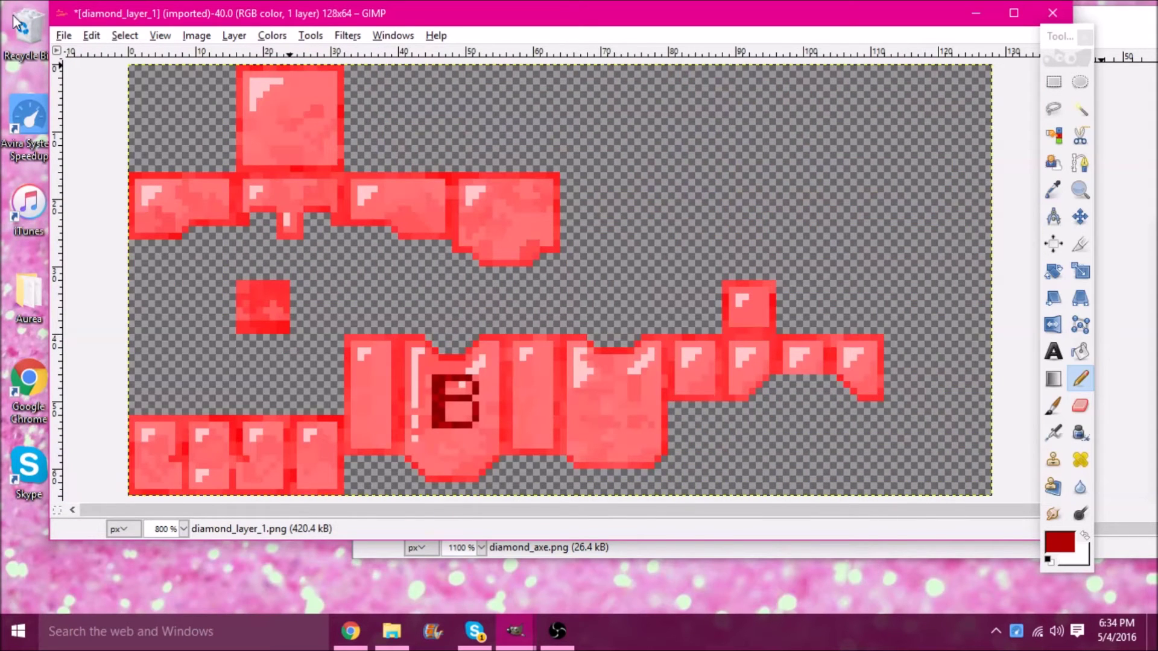
{"action": "left_click", "coordinate": [68, 35]}
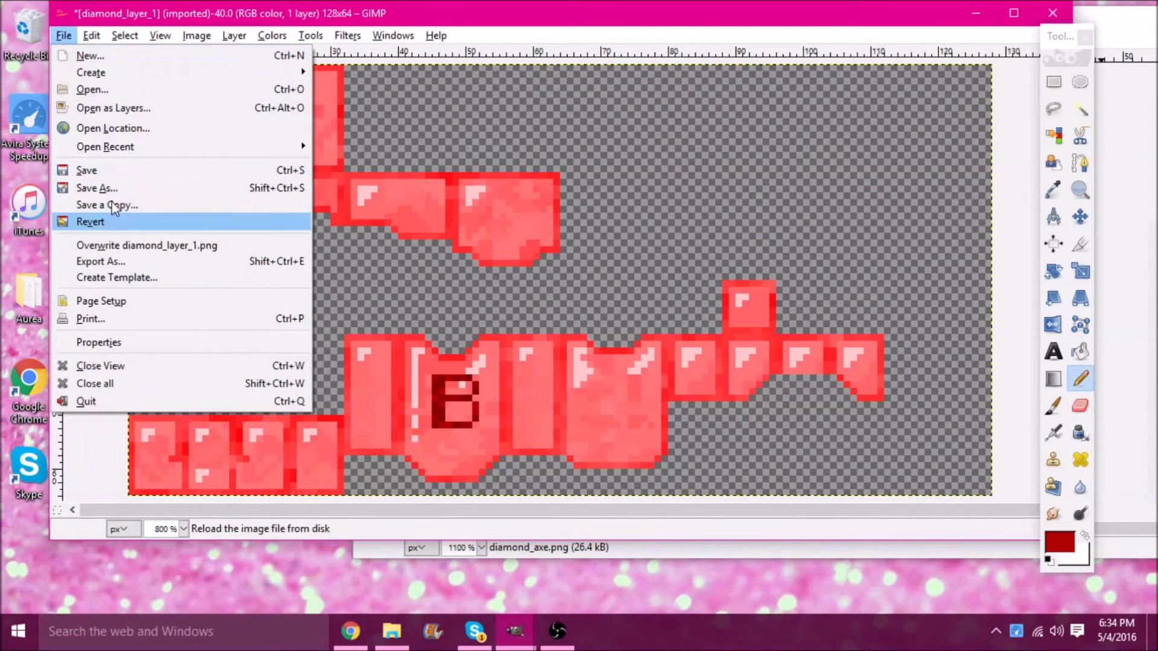
{"action": "left_click", "coordinate": [133, 246]}
Open the other diamond armour layer texture in a new image window
{"action": "left_click", "coordinate": [68, 35]}
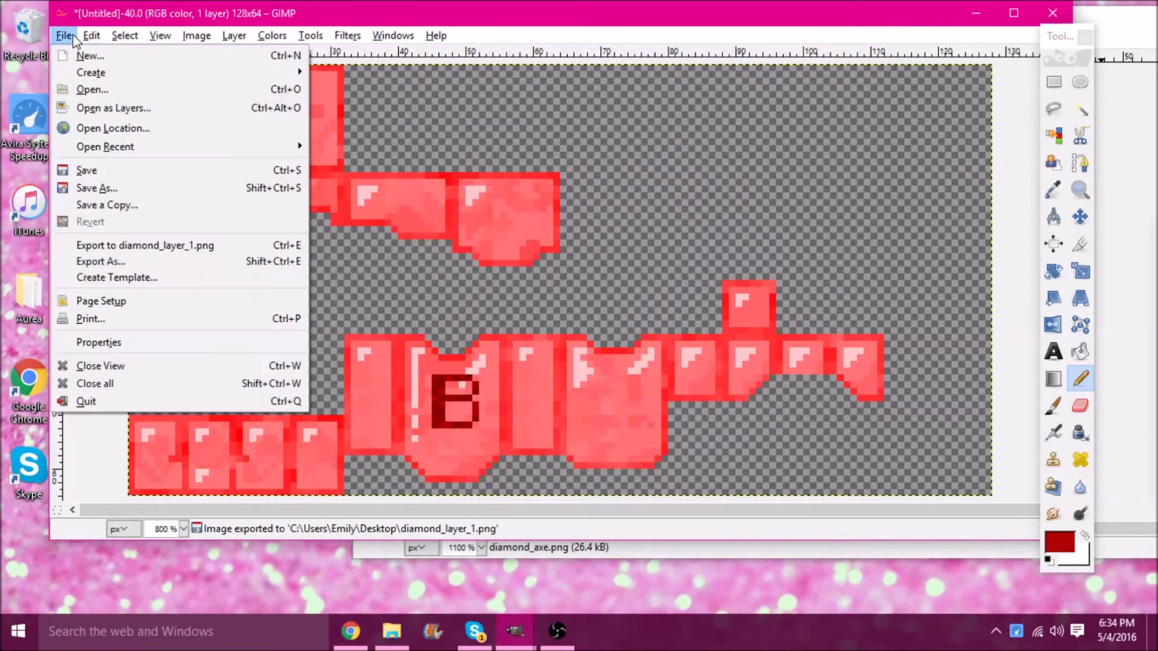
{"action": "left_click", "coordinate": [90, 90]}
{"action": "double_click", "coordinate": [243, 295]}
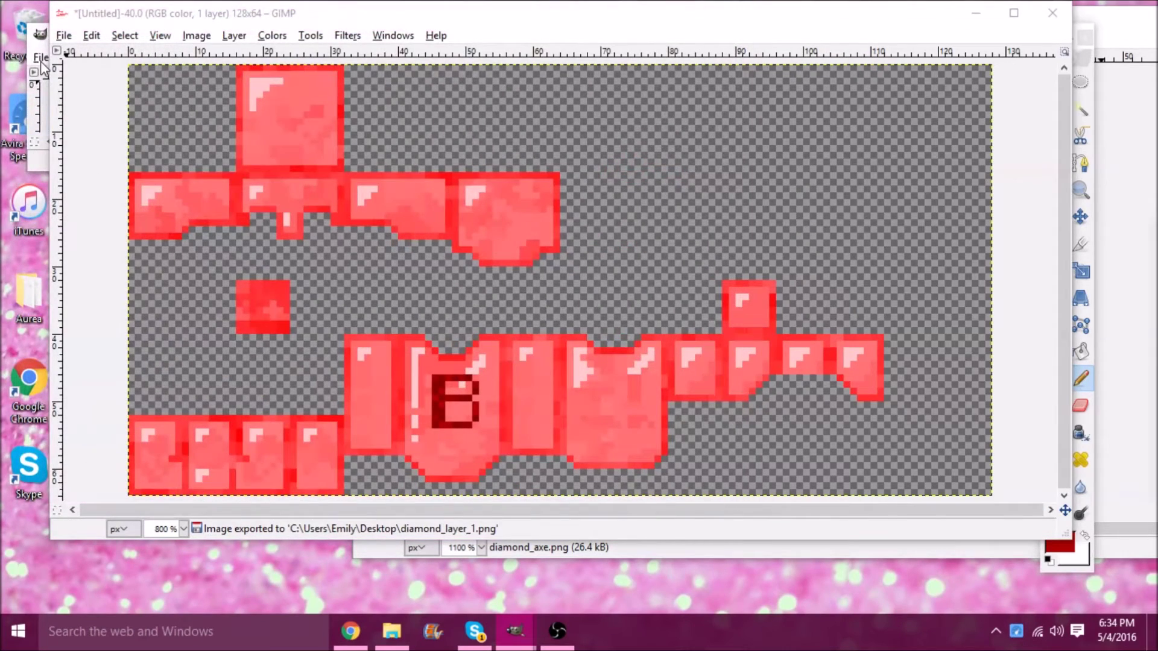
{"action": "left_click", "coordinate": [39, 32]}
{"action": "left_click", "coordinate": [424, 173]}
{"action": "left_click", "coordinate": [293, 126]}
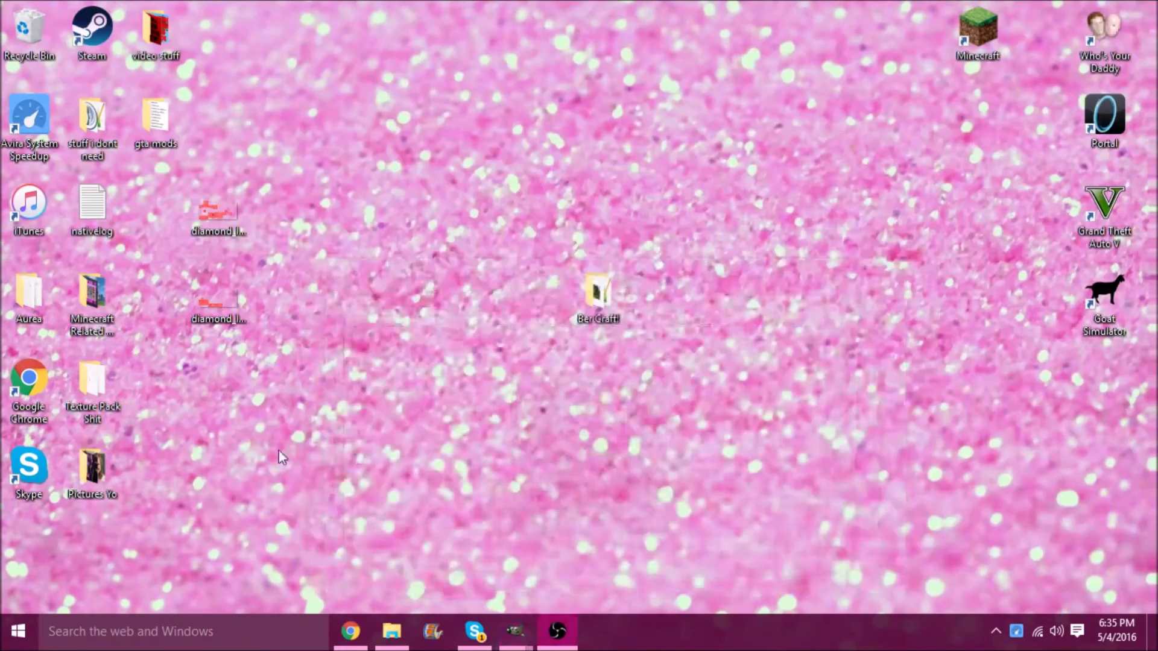
In File Explorer, move the two diamond armour layer textures from the desktop into the Ber Craft! models\armor folder and close the window
{"action": "left_click", "coordinate": [394, 633]}
{"action": "left_click_drag", "start_coordinate": [640, 44], "coordinate": [748, 0]}
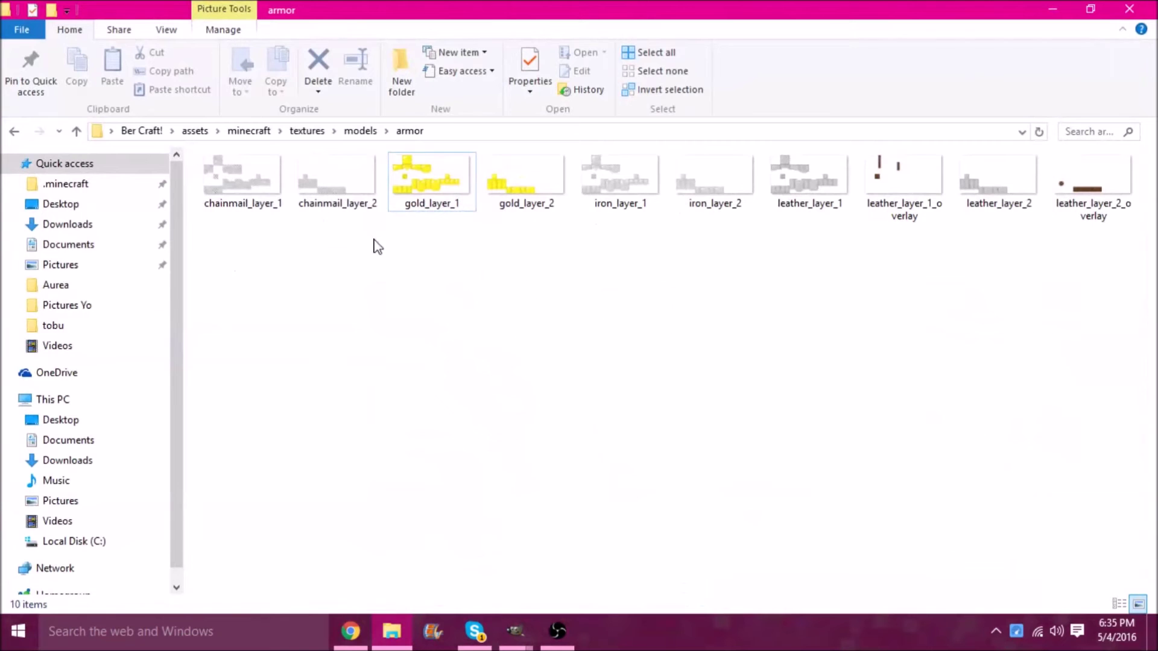
{"action": "double_click", "coordinate": [590, 3]}
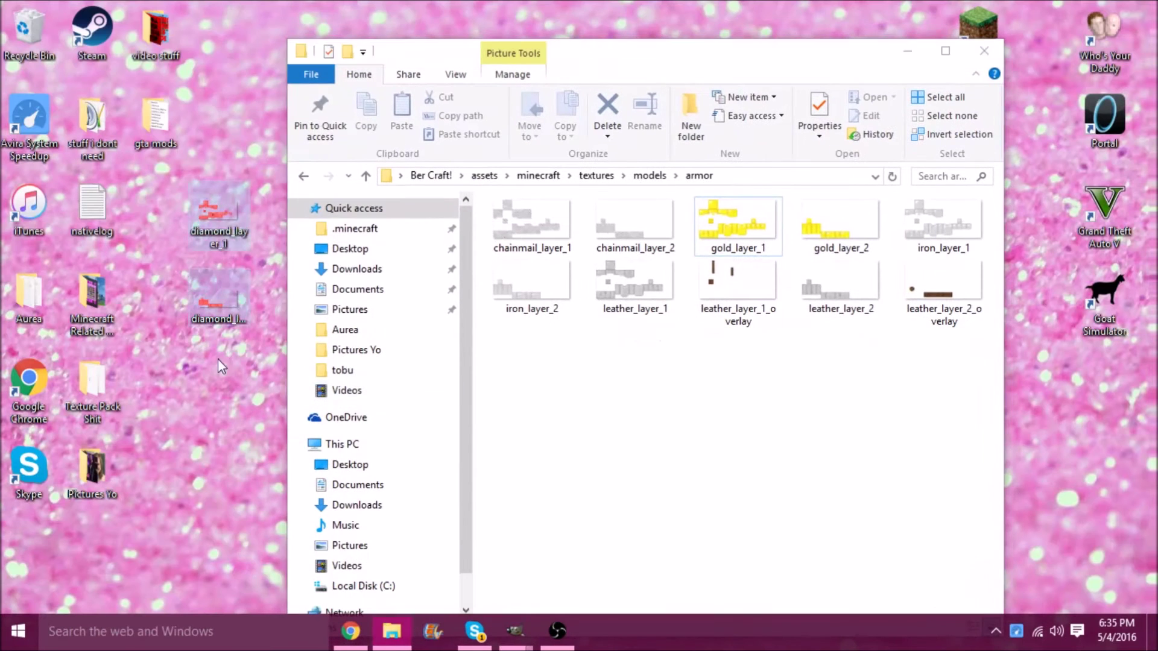
{"action": "key", "text": "ctrl+z"}
{"action": "left_click", "coordinate": [302, 177]}
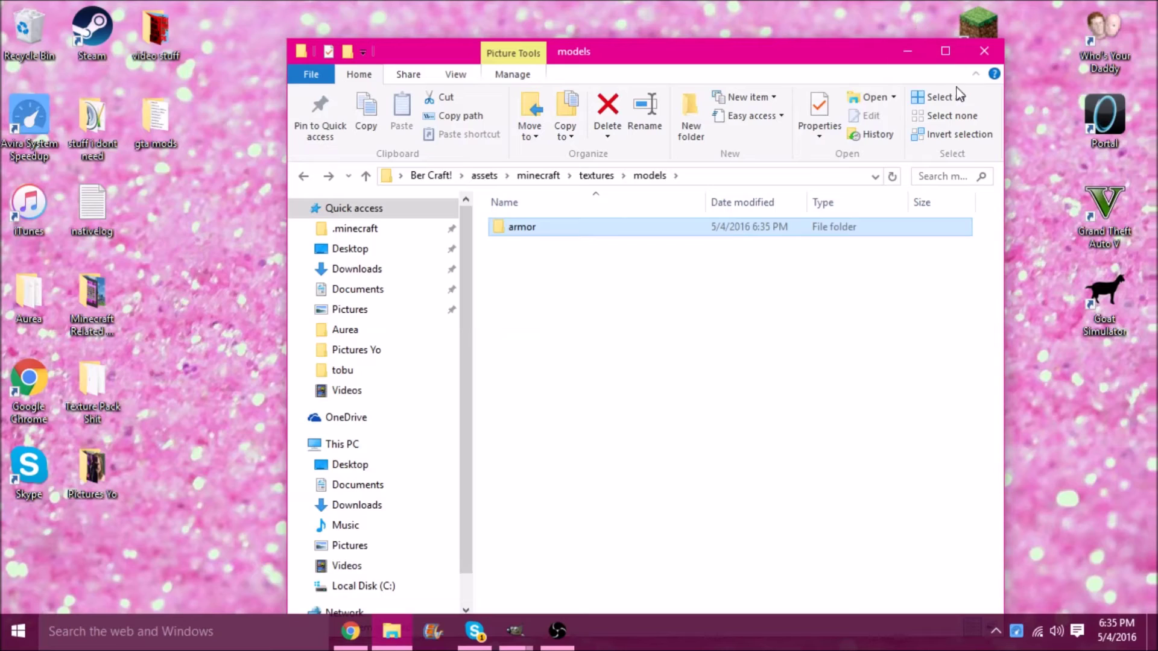
{"action": "left_click", "coordinate": [984, 52]}
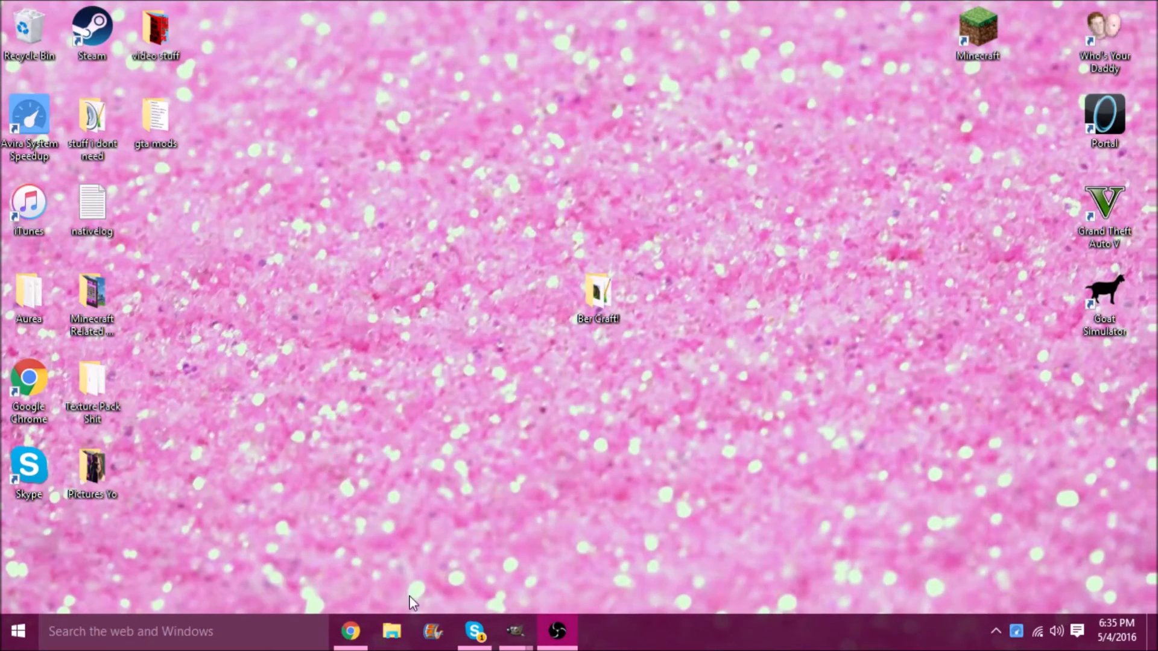
Open the resourcepacks folder inside .minecraft and move its window aside so the Ber Craft! folder on the desktop is accessible
{"action": "left_click", "coordinate": [392, 621]}
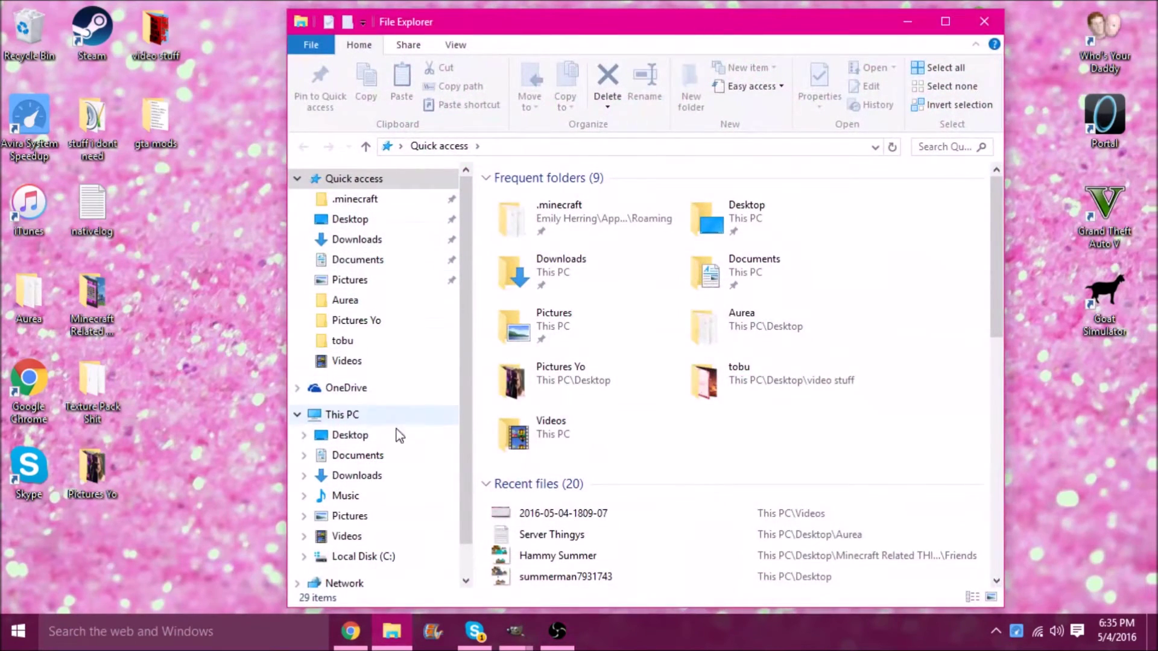
{"action": "left_click", "coordinate": [410, 206]}
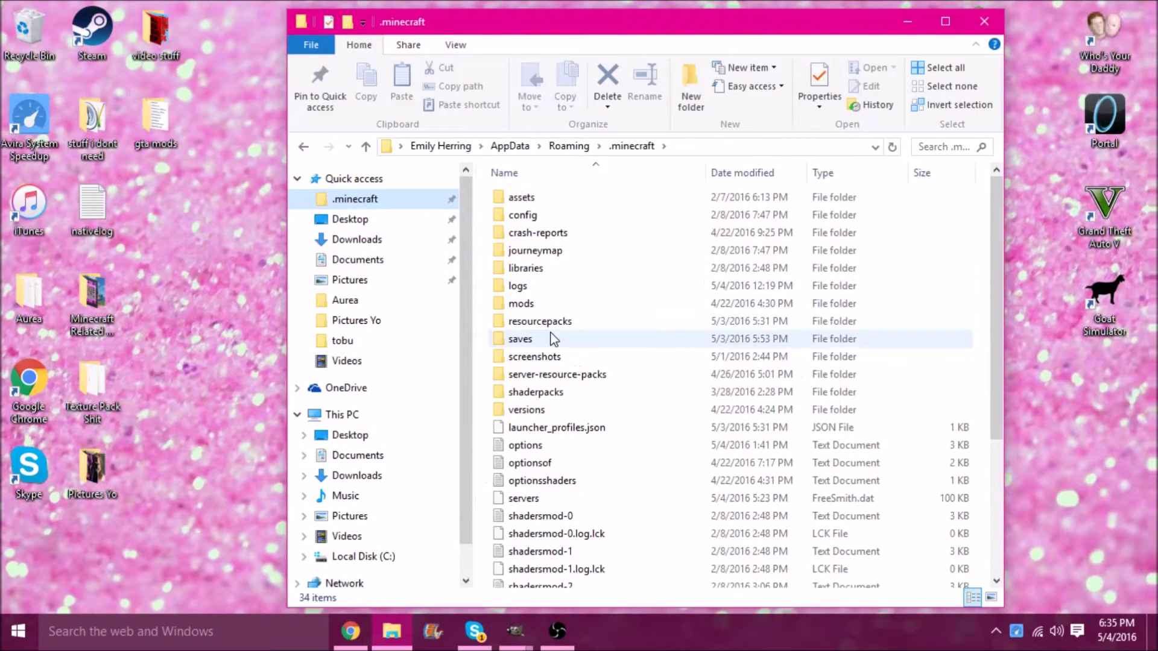
{"action": "double_click", "coordinate": [519, 303]}
{"action": "left_click", "coordinate": [301, 149]}
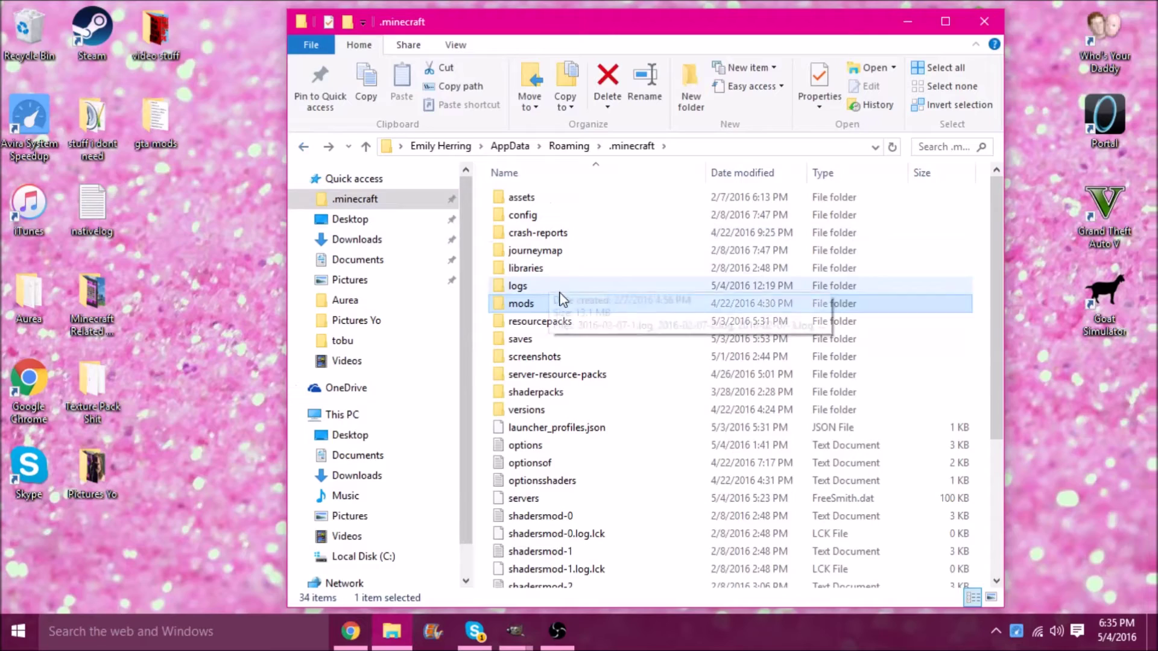
{"action": "double_click", "coordinate": [563, 324]}
{"action": "left_click_drag", "start_coordinate": [606, 27], "coordinate": [967, 36]}
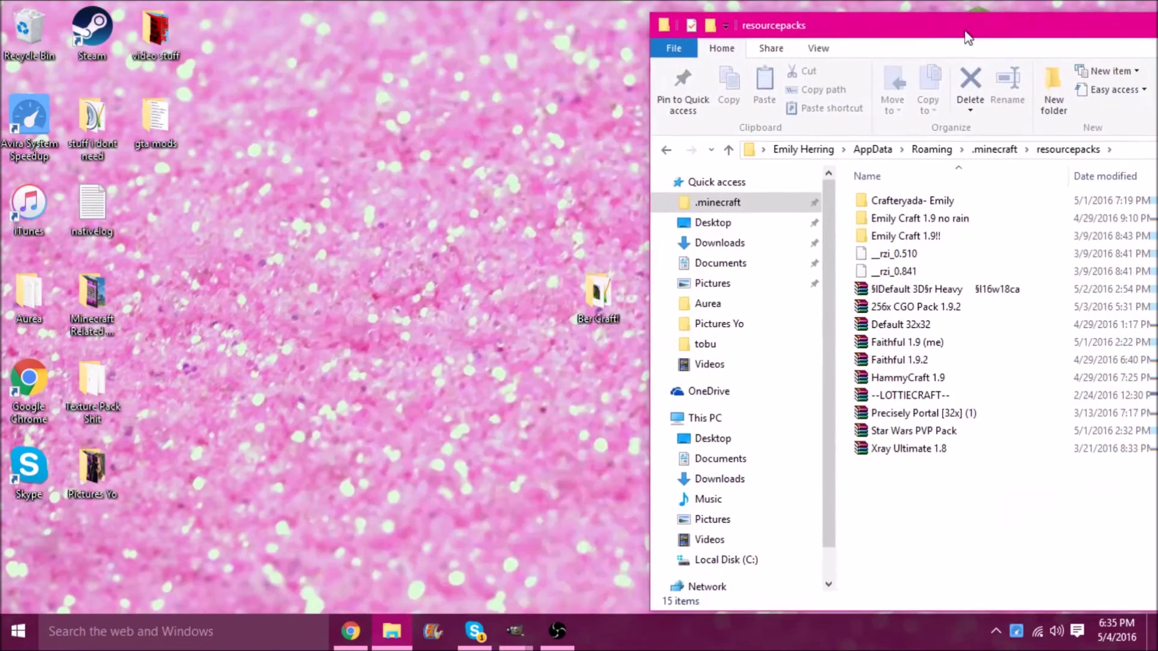
Move the Ber Craft! folder from the desktop into the resourcepacks folder and close the File Explorer window
{"action": "left_click_drag", "start_coordinate": [610, 296], "coordinate": [968, 559]}
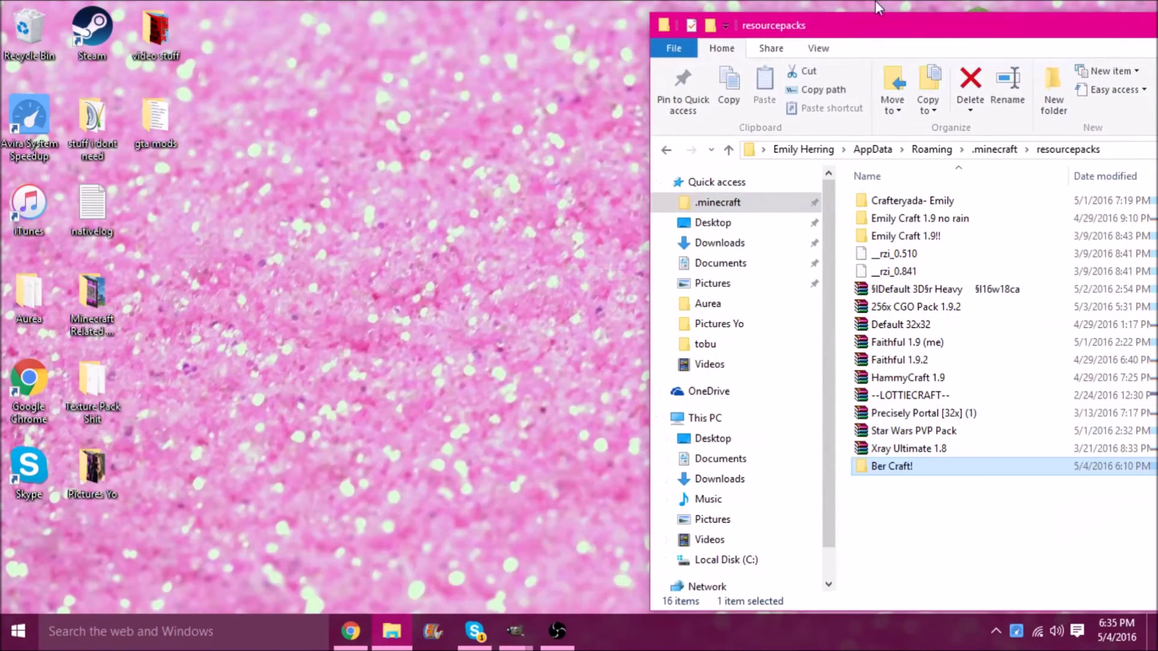
{"action": "double_click", "coordinate": [940, 27]}
{"action": "left_click", "coordinate": [1148, 7]}
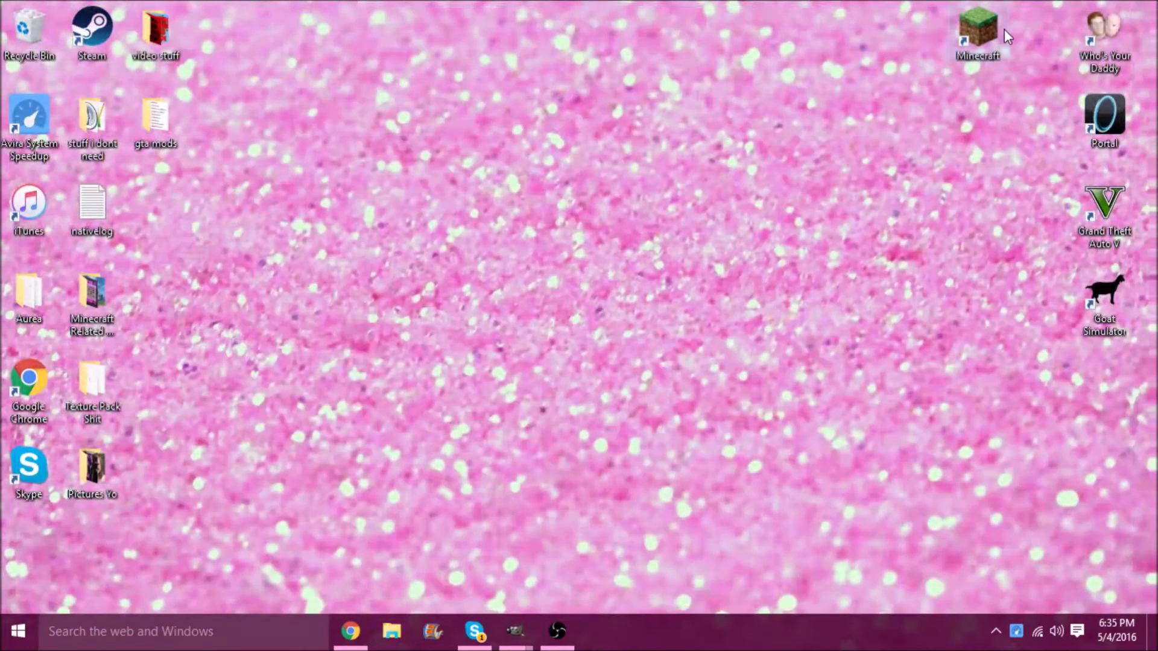
Launch Minecraft and replace the currently selected custom resource pack with Ber Craft!
{"action": "double_click", "coordinate": [1002, 28]}
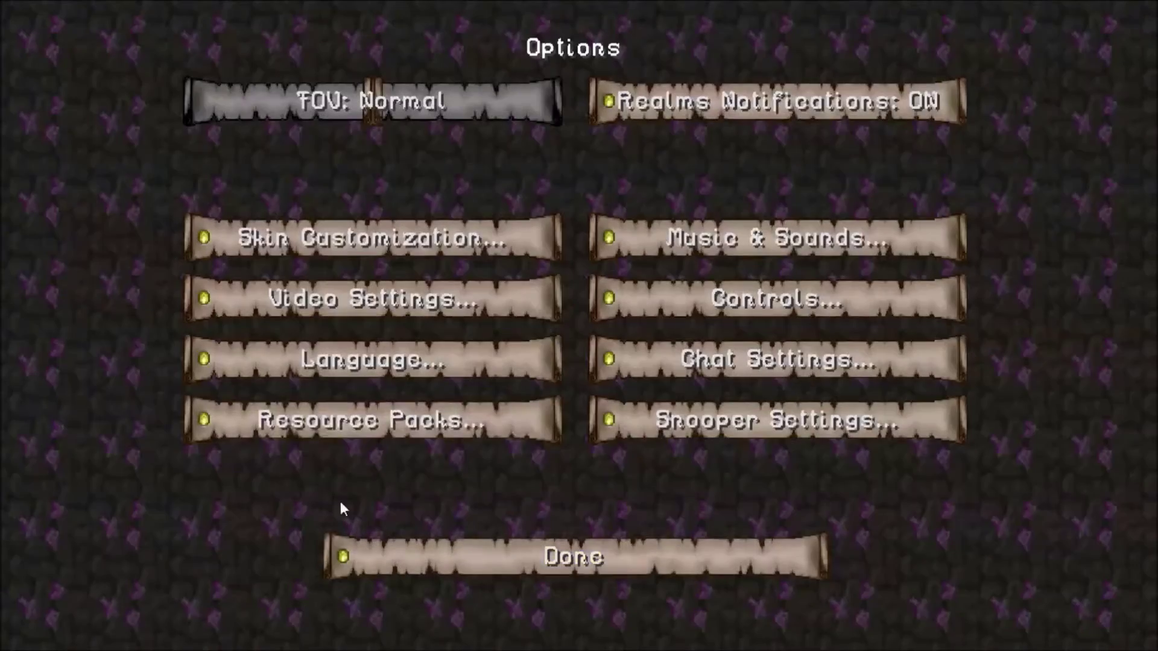
{"action": "left_click", "coordinate": [331, 416]}
{"action": "left_click", "coordinate": [615, 161]}
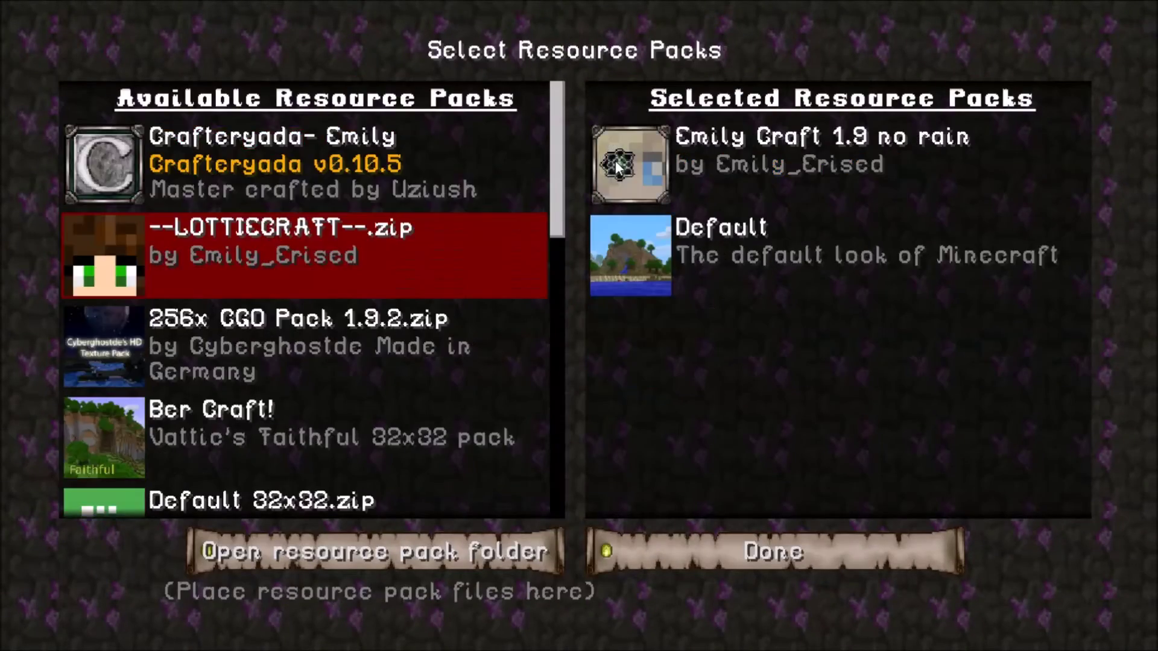
{"action": "left_click", "coordinate": [615, 160]}
{"action": "scroll", "coordinate": [263, 276], "scroll_direction": "down", "scroll_amount": 2}
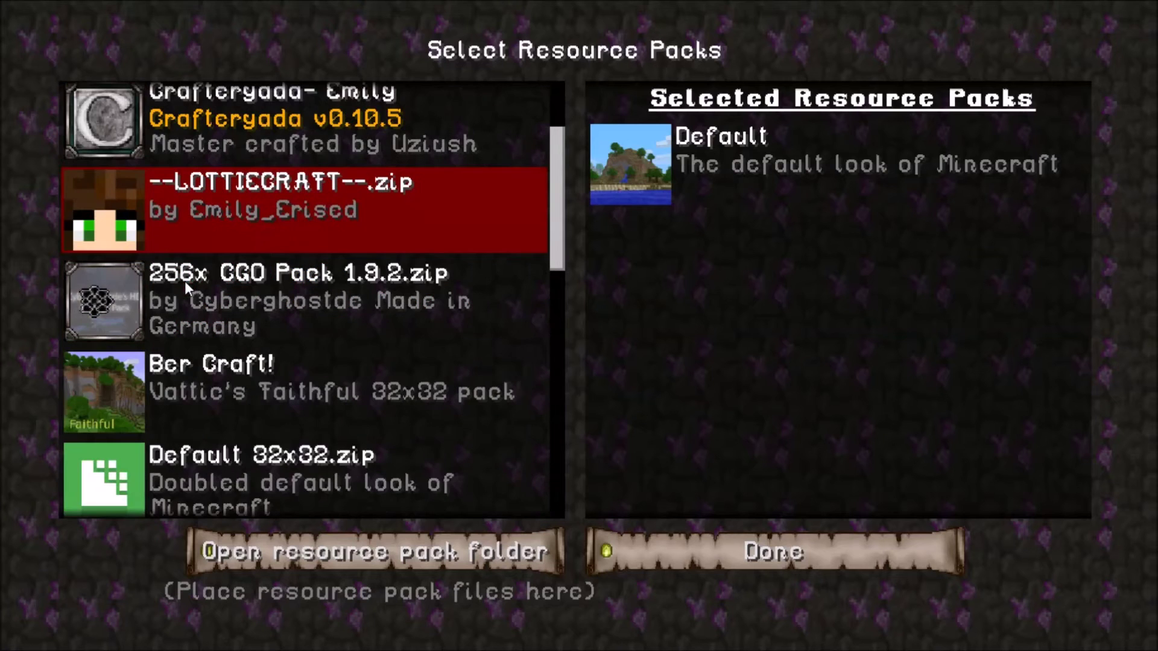
{"action": "left_click", "coordinate": [97, 378]}
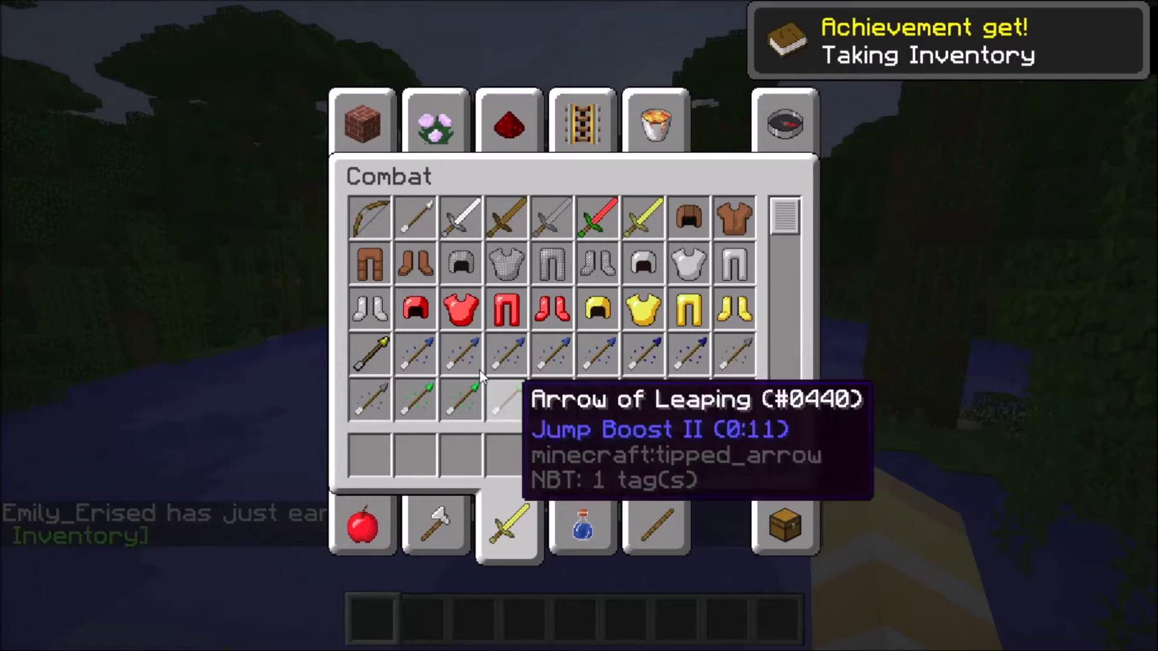
Add the diamond helmet, chestplate, leggings and boots from the Combat items to the hotbar of the creative inventory
{"action": "left_click", "coordinate": [422, 307]}
{"action": "left_click", "coordinate": [412, 453]}
{"action": "left_click", "coordinate": [411, 453]}
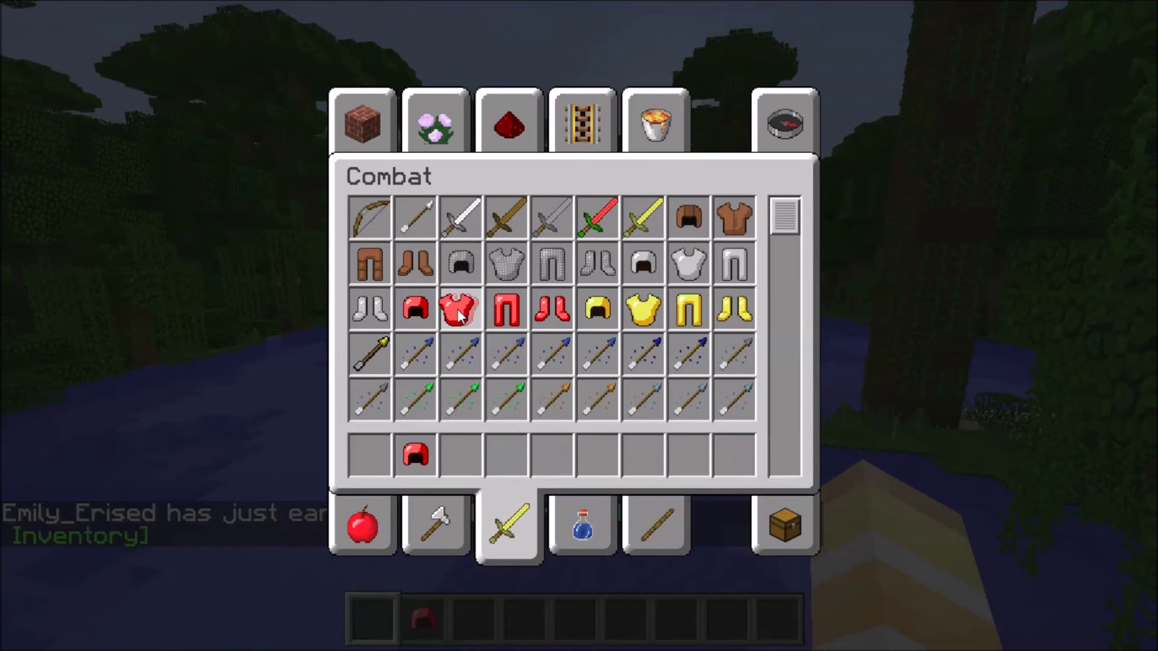
{"action": "left_click", "coordinate": [510, 309]}
{"action": "left_click", "coordinate": [519, 471]}
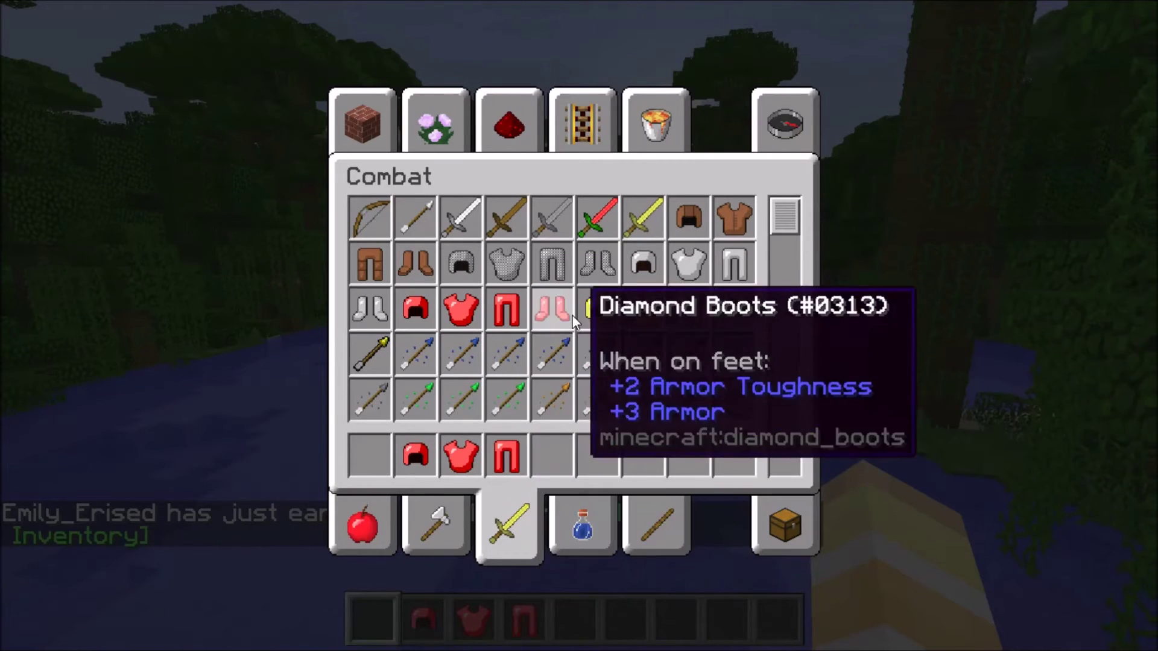
{"action": "left_click", "coordinate": [561, 314]}
Equip the character with the full set of diamond armour from the hotbar
{"action": "left_click", "coordinate": [783, 522]}
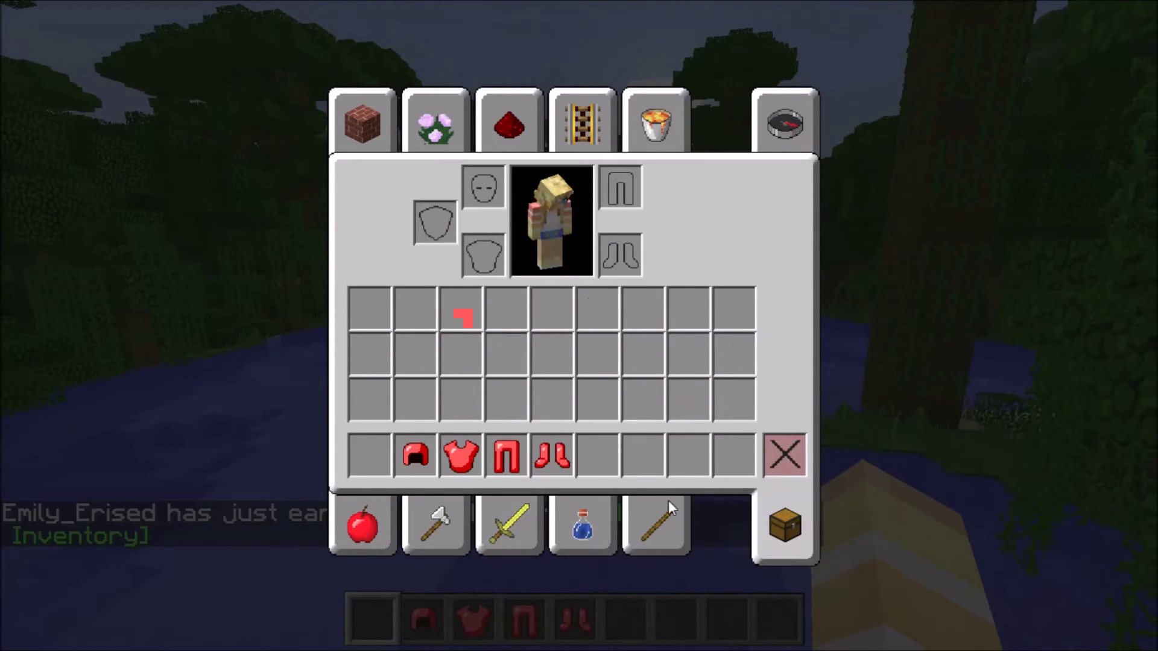
{"action": "left_click", "coordinate": [506, 456], "text": "shift"}
{"action": "left_click", "coordinate": [462, 455], "text": "shift"}
{"action": "left_click", "coordinate": [410, 450], "text": "shift"}
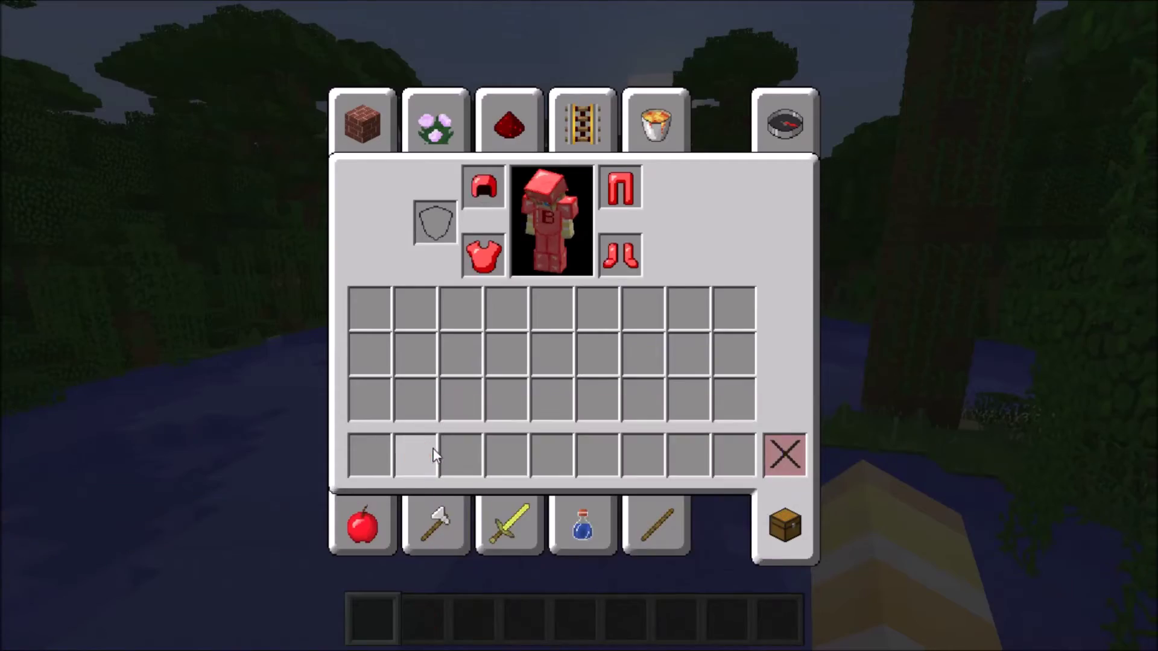
Examine the armoured character from the front in third-person view while flying around the jungle
{"action": "key", "text": "e"}
{"action": "key", "text": "F5"}
{"action": "key", "text": "F5"}
{"action": "key", "text": "w"}
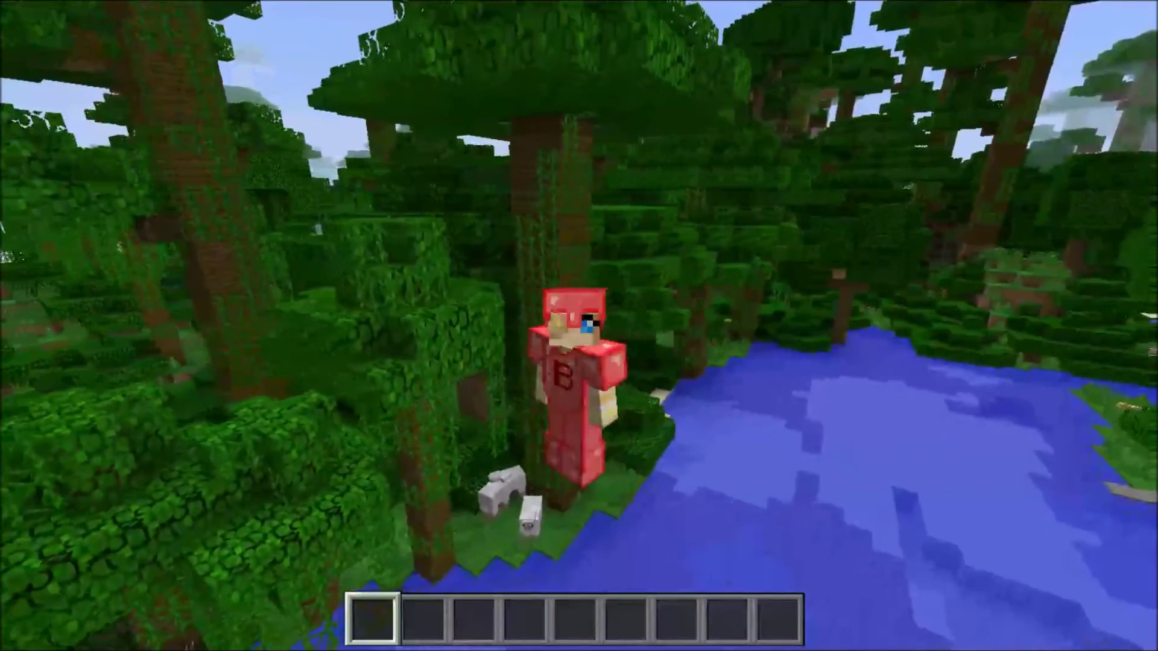
{"action": "key", "text": "w"}
{"action": "key", "text": "space"}
{"action": "key", "text": "space"}
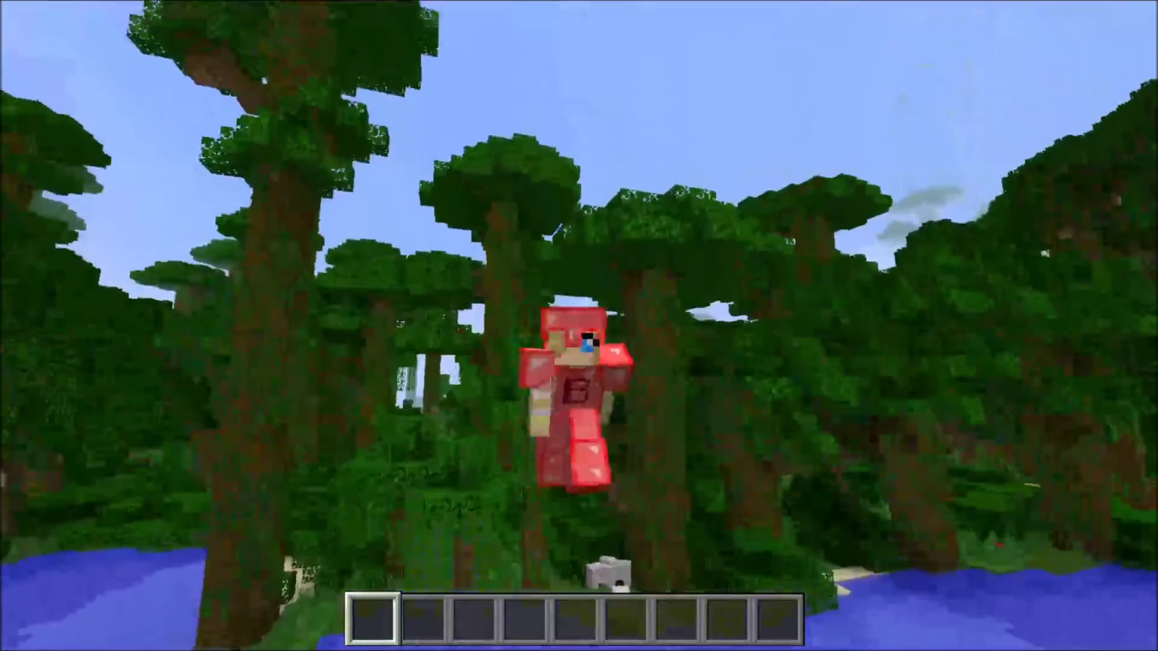
Place the diamond sword from the Combat items in the first hotbar slot
{"action": "key", "text": "e"}
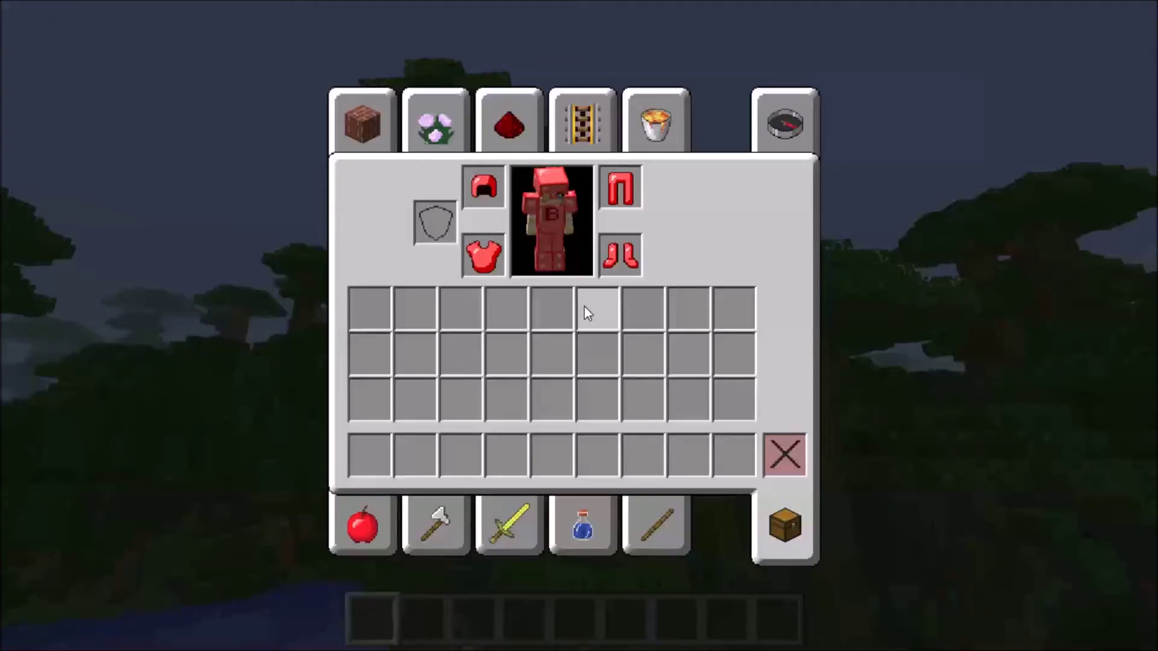
{"action": "left_click", "coordinate": [511, 511]}
{"action": "scroll", "coordinate": [588, 320], "scroll_direction": "down", "scroll_amount": 7}
{"action": "scroll", "coordinate": [561, 392], "scroll_direction": "up", "scroll_amount": 4}
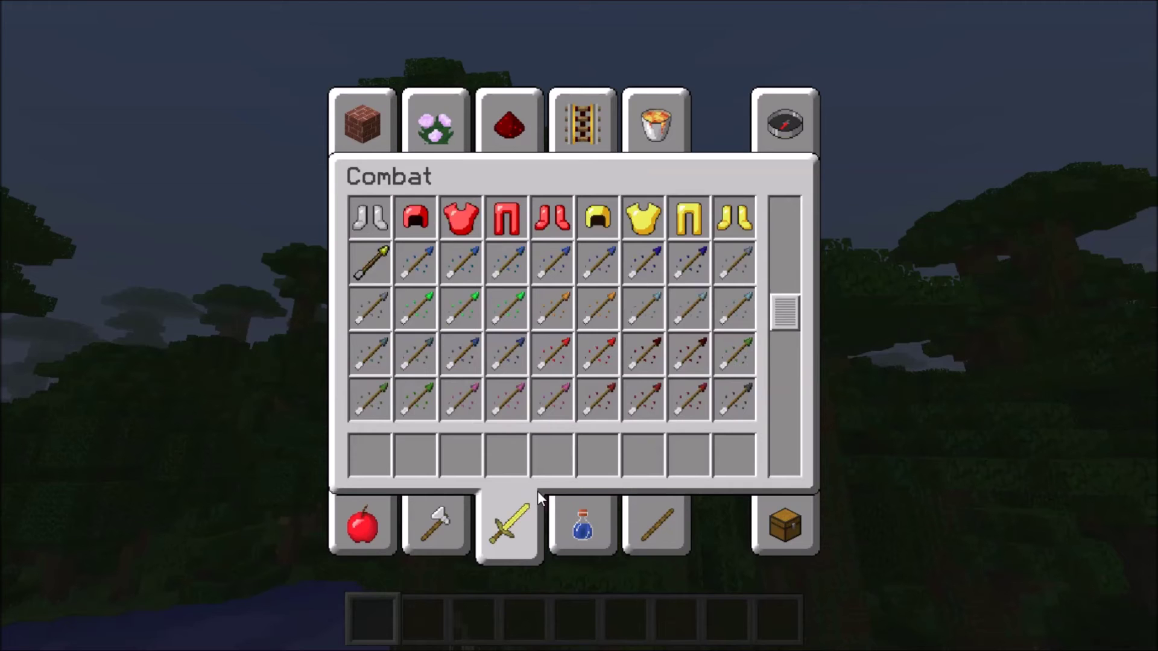
{"action": "scroll", "coordinate": [539, 496], "scroll_direction": "up", "scroll_amount": 3}
{"action": "left_click", "coordinate": [597, 217]}
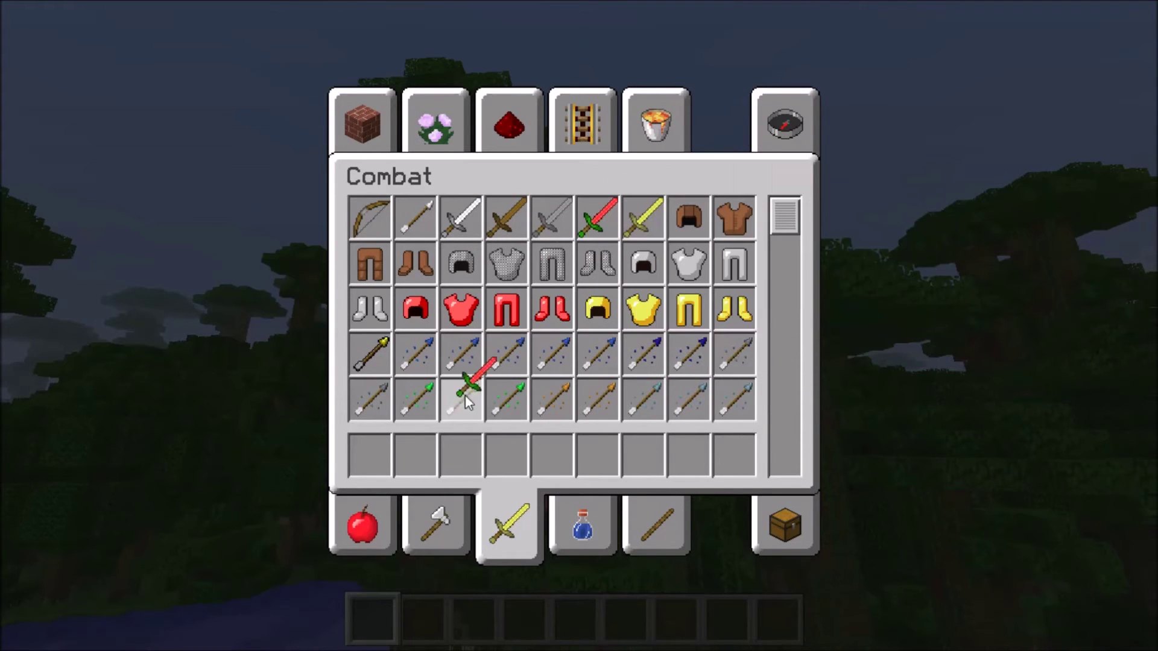
{"action": "left_click", "coordinate": [360, 474]}
Place the diamond shovel, pickaxe, axe and hoe from the Tools items in hotbar slots two to five and close the inventory
{"action": "left_click", "coordinate": [437, 524]}
{"action": "left_click", "coordinate": [416, 263]}
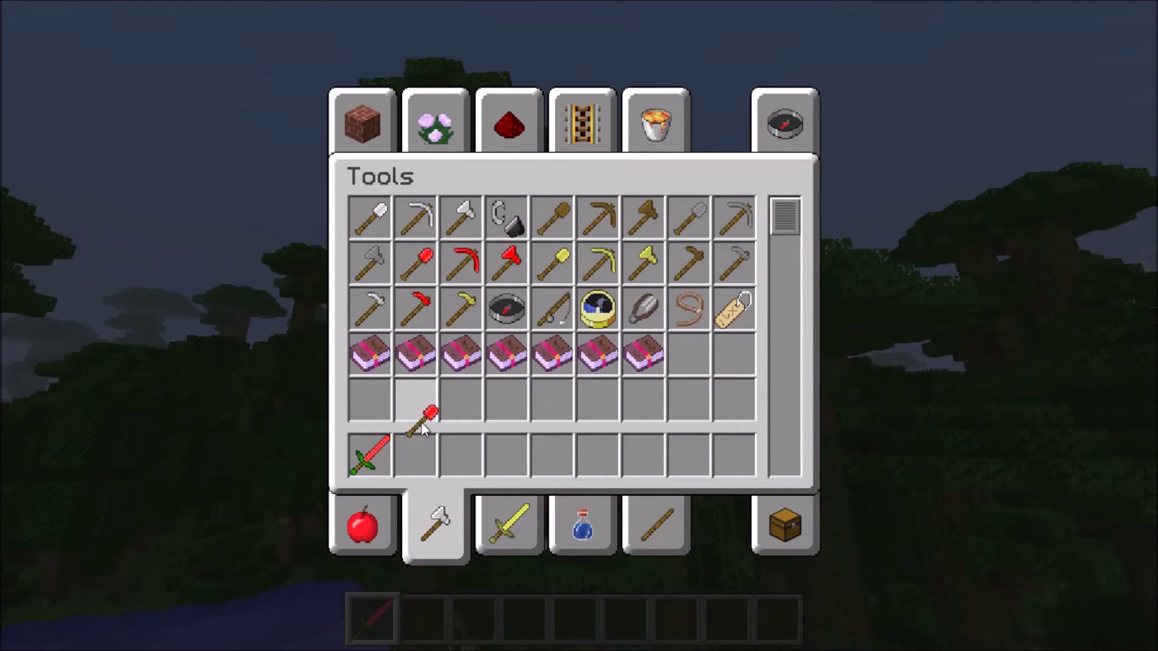
{"action": "left_click", "coordinate": [416, 455]}
{"action": "left_click", "coordinate": [461, 269]}
{"action": "left_click", "coordinate": [461, 456]}
{"action": "left_click", "coordinate": [505, 264]}
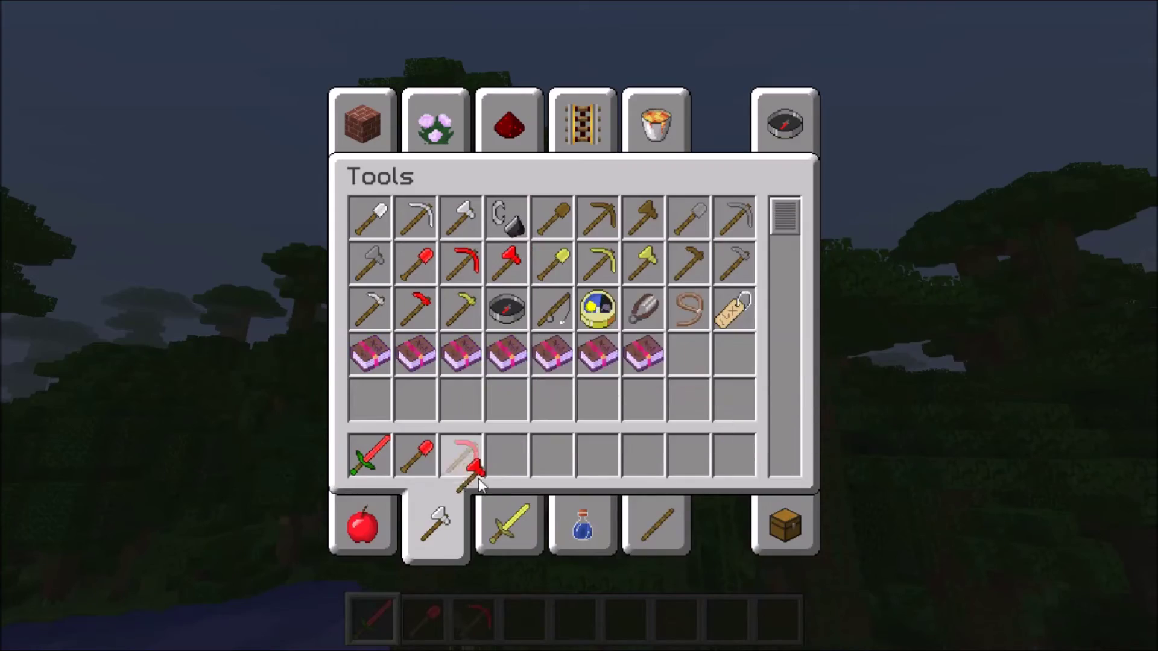
{"action": "left_click", "coordinate": [506, 455]}
{"action": "left_click", "coordinate": [422, 315]}
{"action": "left_click", "coordinate": [550, 455]}
{"action": "key", "text": "e"}
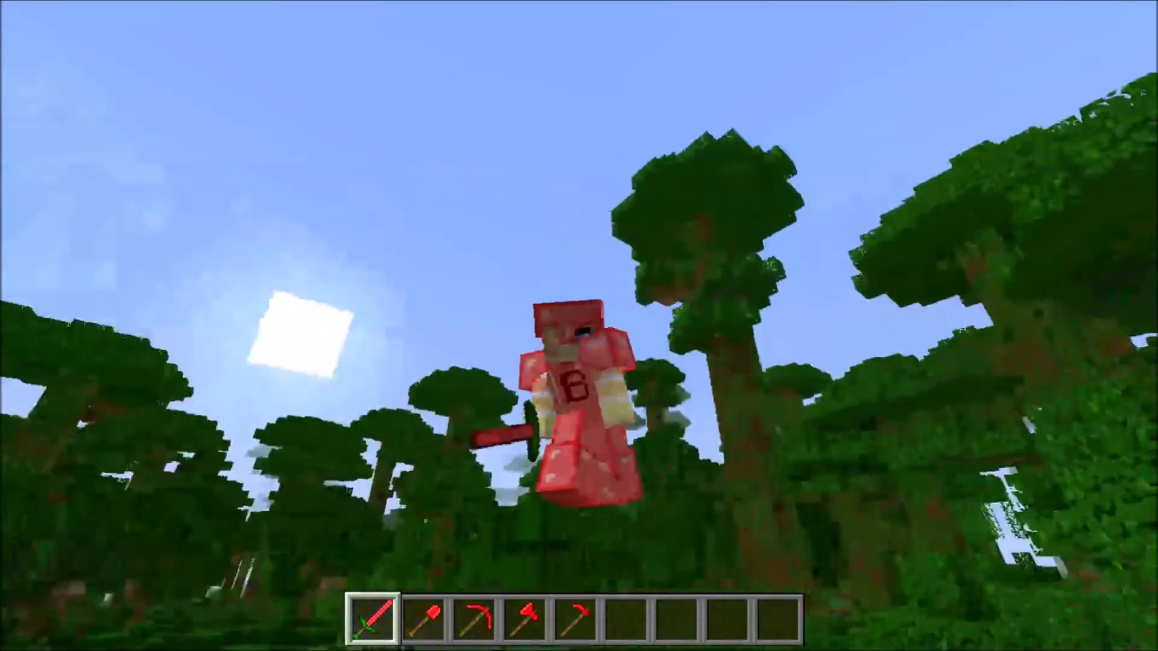
Examine the diamond shovel, pickaxe and axe textures one after another in first-person view
{"action": "scroll", "coordinate": [579, 326], "scroll_direction": "down", "scroll_amount": 1}
{"action": "key", "text": "F5"}
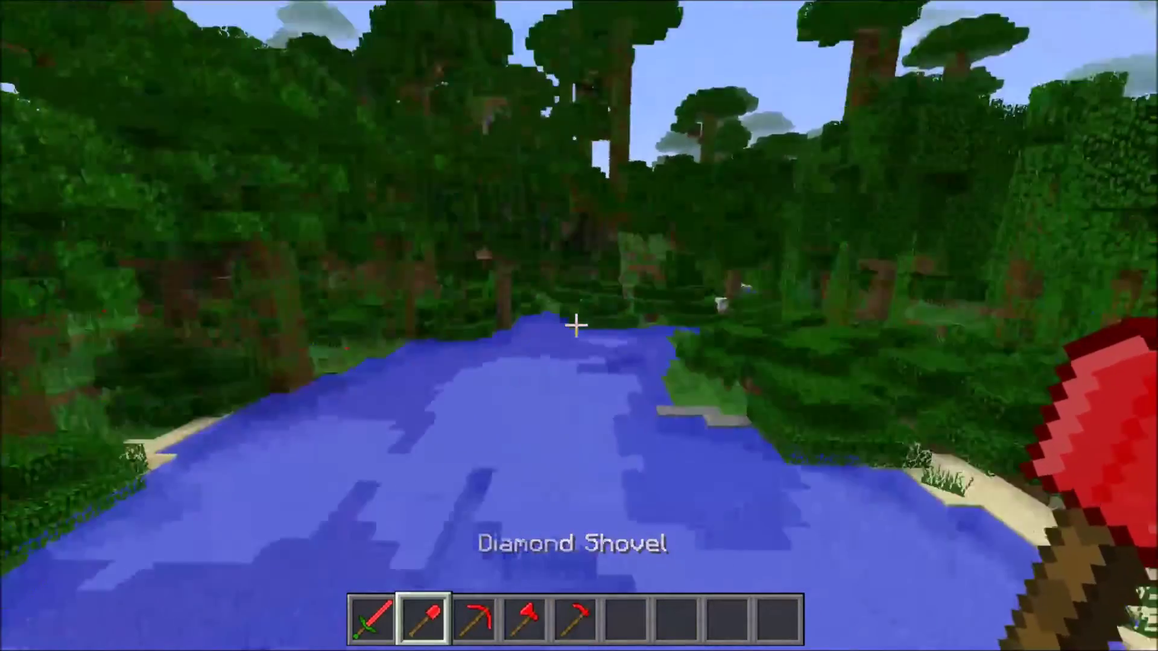
{"action": "key", "text": "3"}
{"action": "key", "text": "w"}
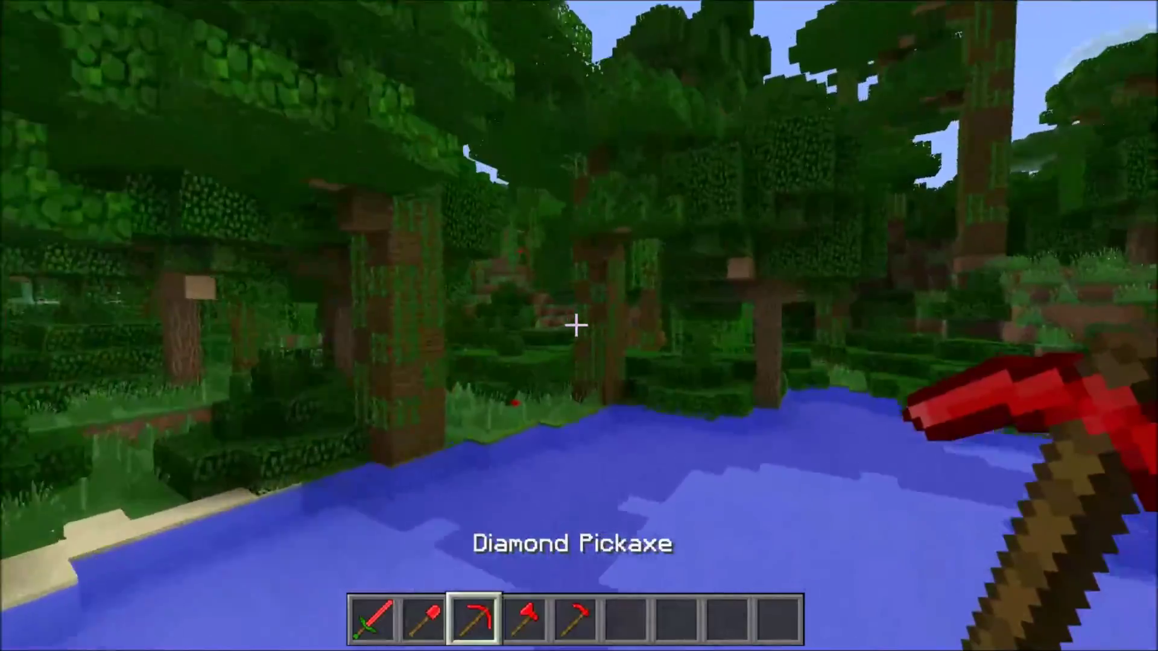
{"action": "key", "text": "4"}
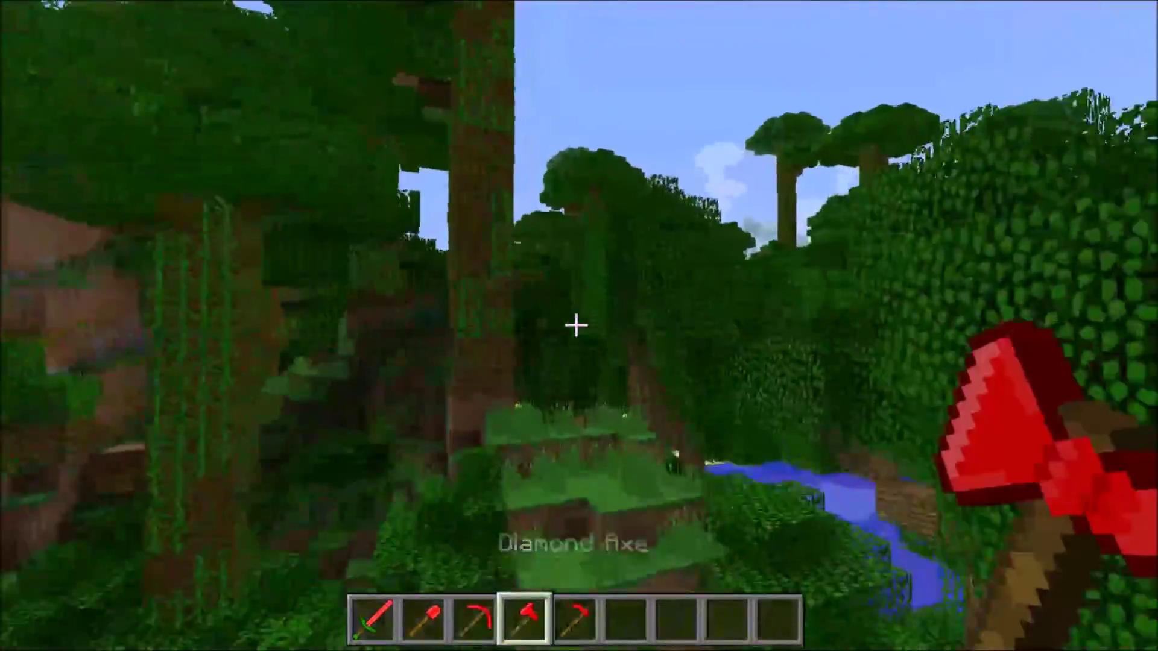
Place the diamond block and the ore block from hotbar slots six and seven in the jungle
{"action": "key", "text": "6"}
{"action": "right_click", "coordinate": [575, 325]}
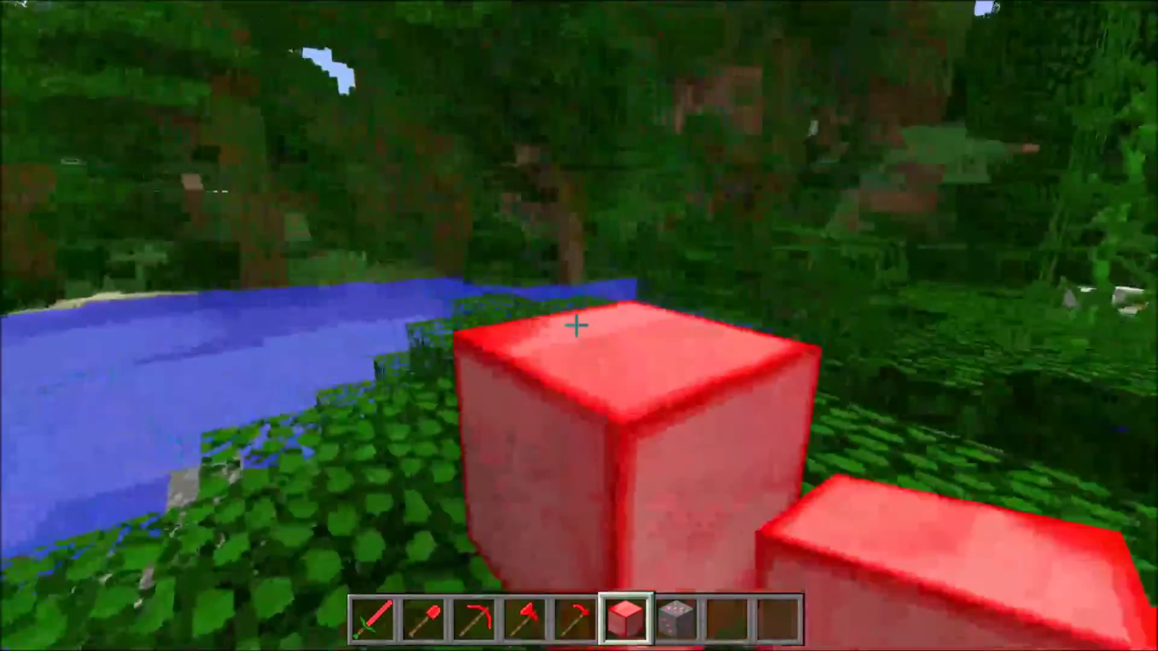
{"action": "key", "text": "7"}
{"action": "right_click", "coordinate": [576, 326]}
Move away from the placed blocks, then save the world and quit to the title screen
{"action": "key", "text": "d"}
{"action": "key", "text": "shift"}
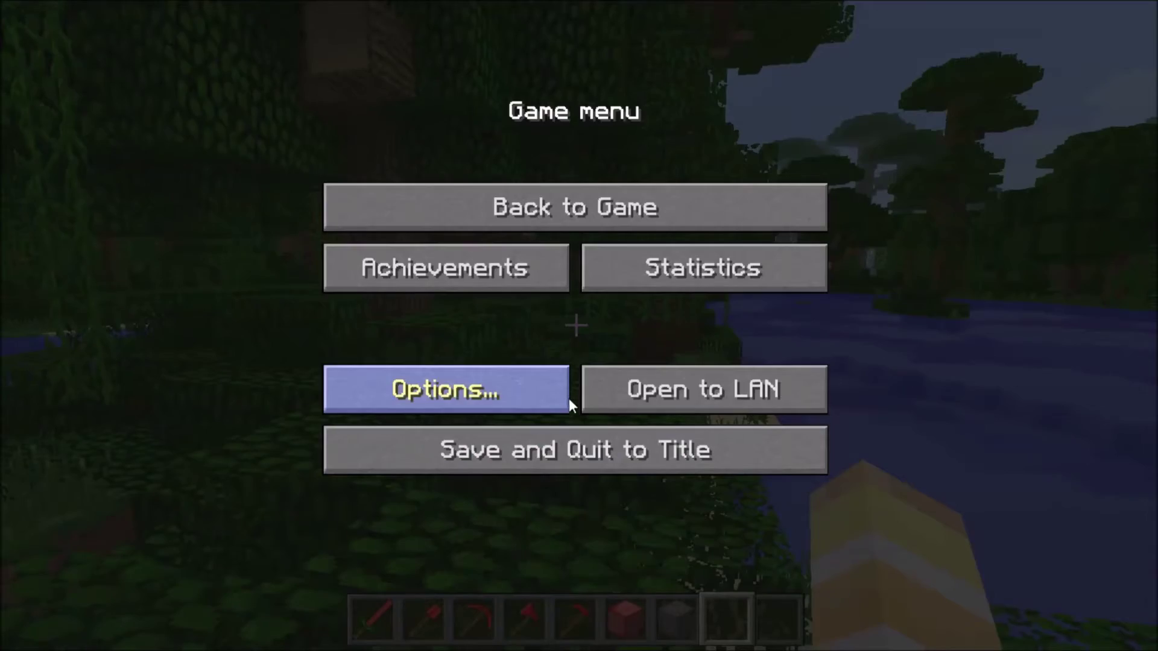
{"action": "left_click", "coordinate": [640, 470]}
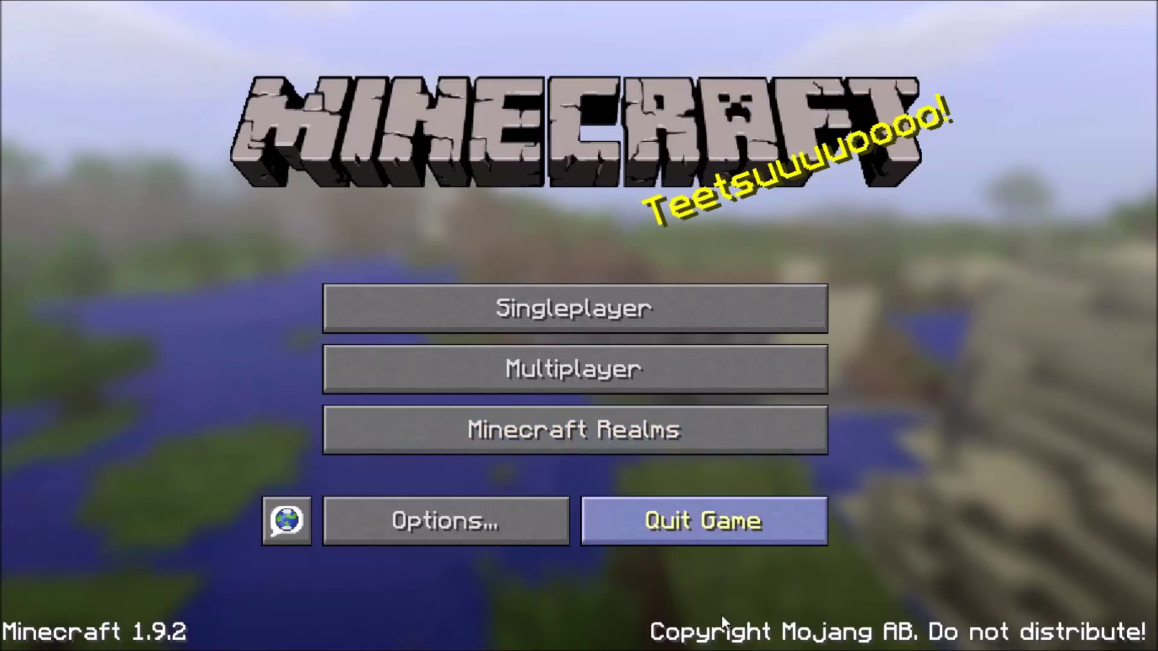
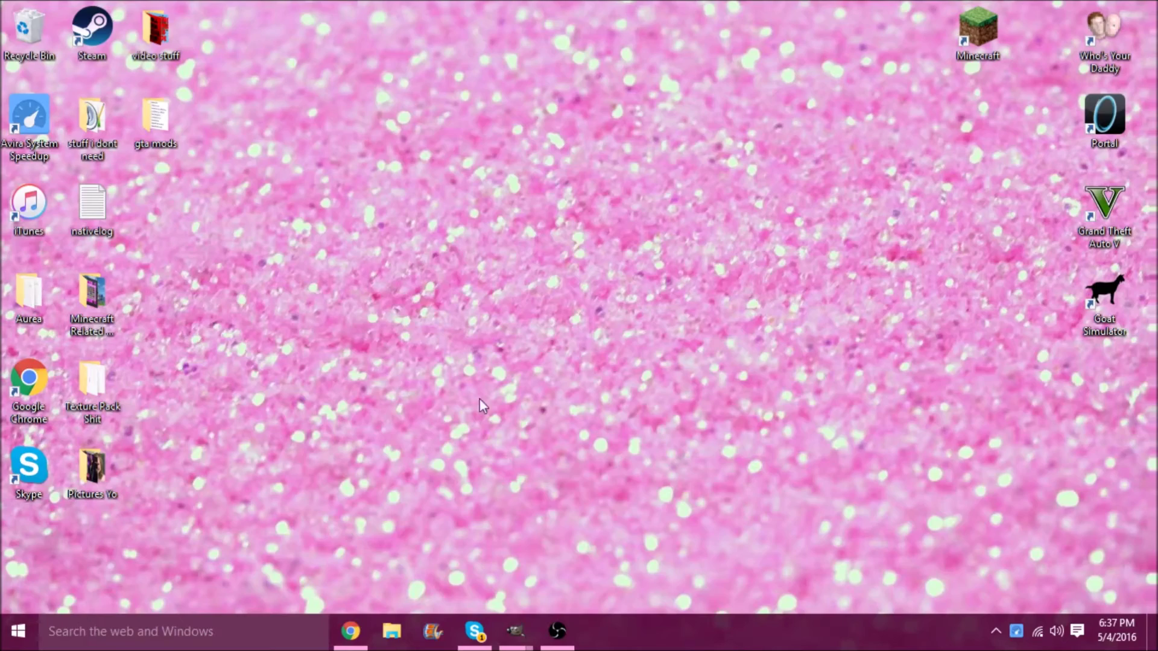
Move the Ber Craft! folder from the .minecraft resourcepacks folder to the desktop and minimise the folder window
{"action": "left_click", "coordinate": [391, 649]}
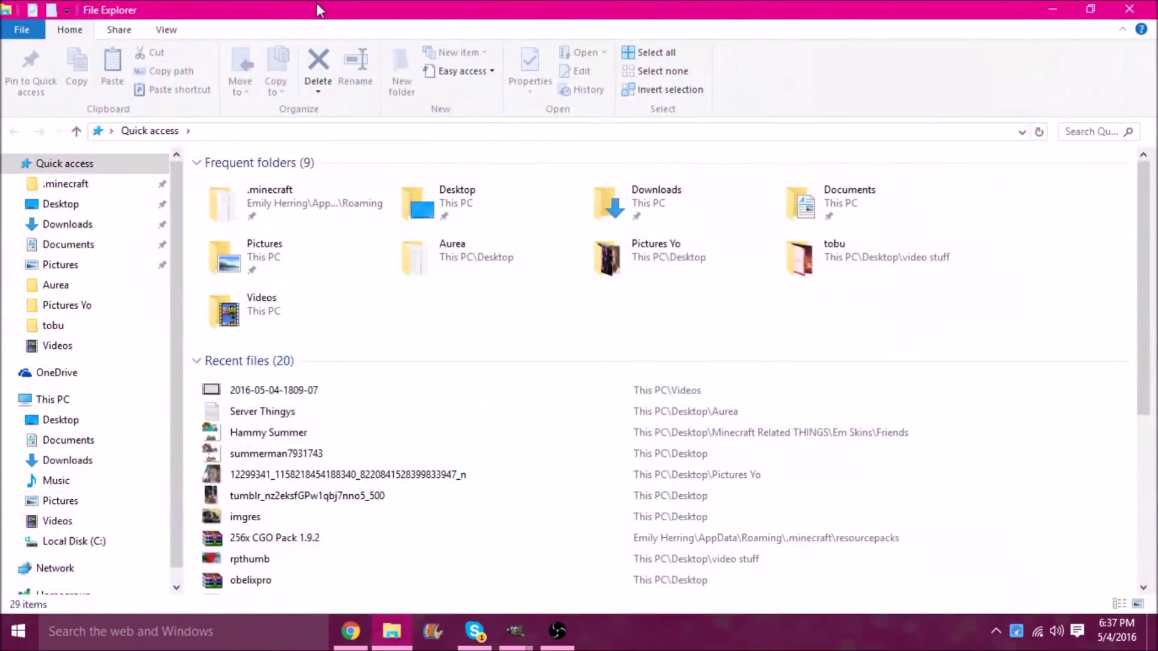
{"action": "left_click_drag", "start_coordinate": [316, 4], "coordinate": [456, 1]}
{"action": "left_click_drag", "start_coordinate": [324, 17], "coordinate": [484, 23]}
{"action": "left_click", "coordinate": [246, 198]}
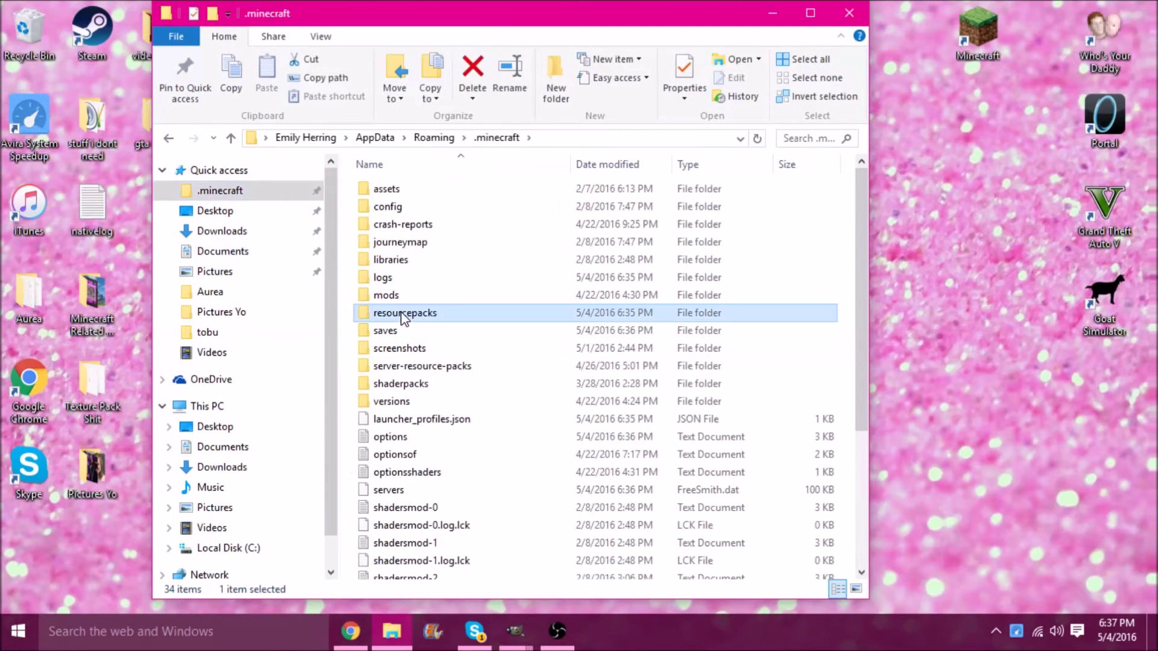
{"action": "double_click", "coordinate": [401, 311]}
{"action": "left_click_drag", "start_coordinate": [409, 188], "coordinate": [977, 121]}
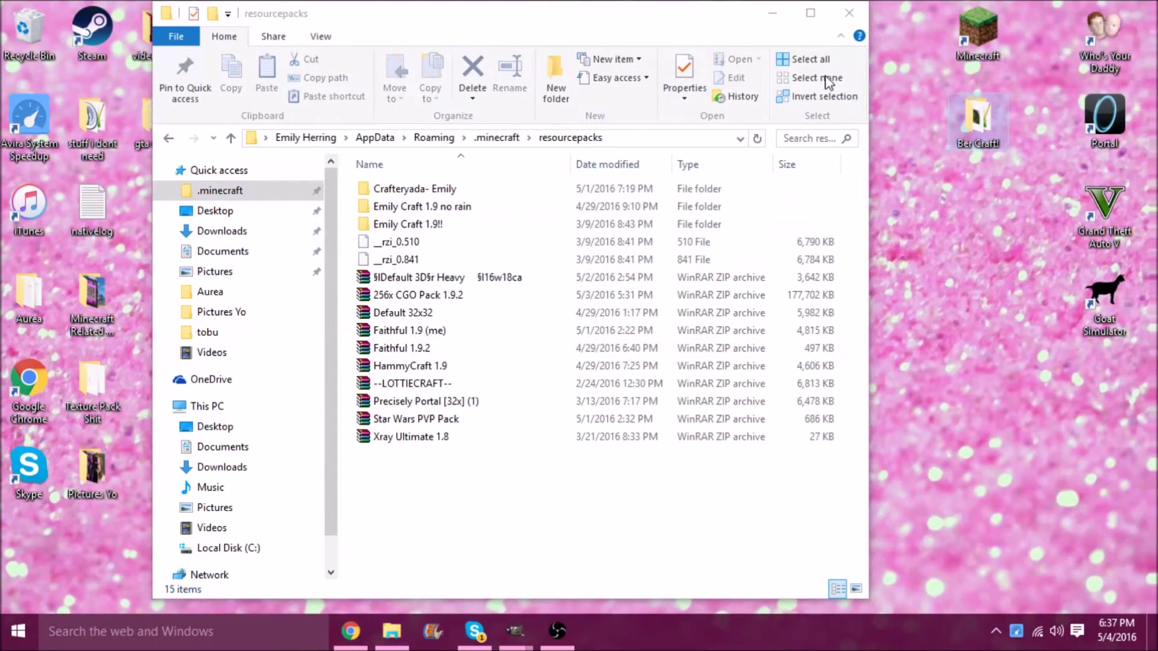
{"action": "left_click", "coordinate": [772, 13]}
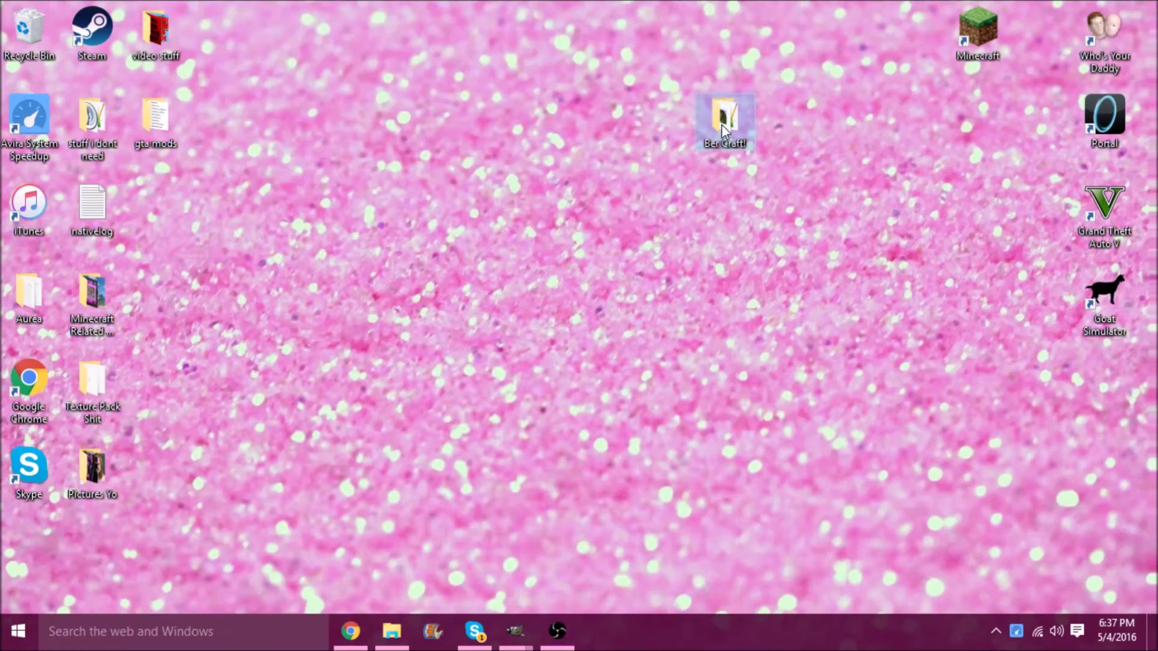
Open the Ber Craft! pack's assets, minecraft, textures and gui folders and move the widgets image to the desktop
{"action": "double_click", "coordinate": [723, 124]}
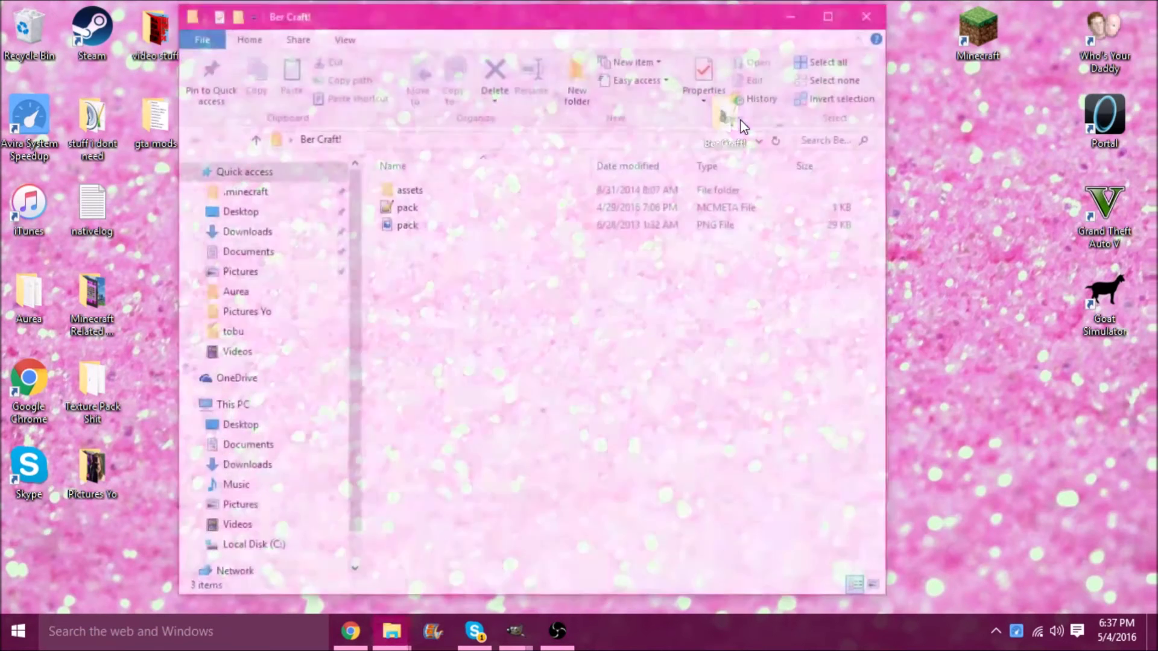
{"action": "double_click", "coordinate": [468, 190]}
{"action": "double_click", "coordinate": [467, 191]}
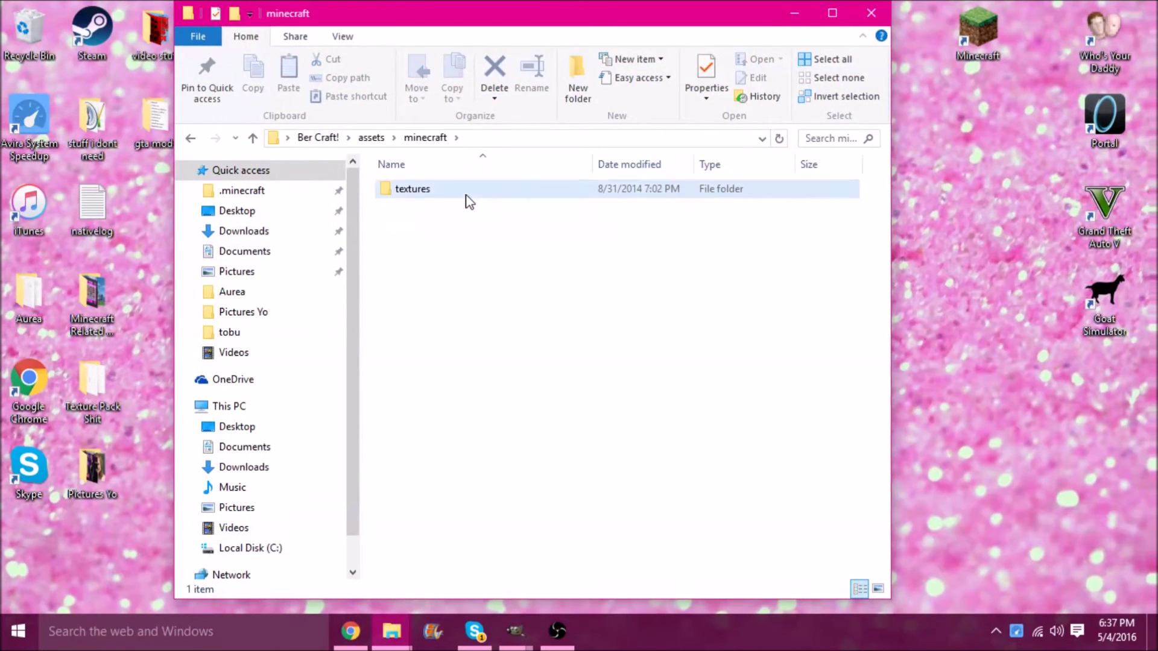
{"action": "double_click", "coordinate": [465, 193]}
{"action": "double_click", "coordinate": [432, 287]}
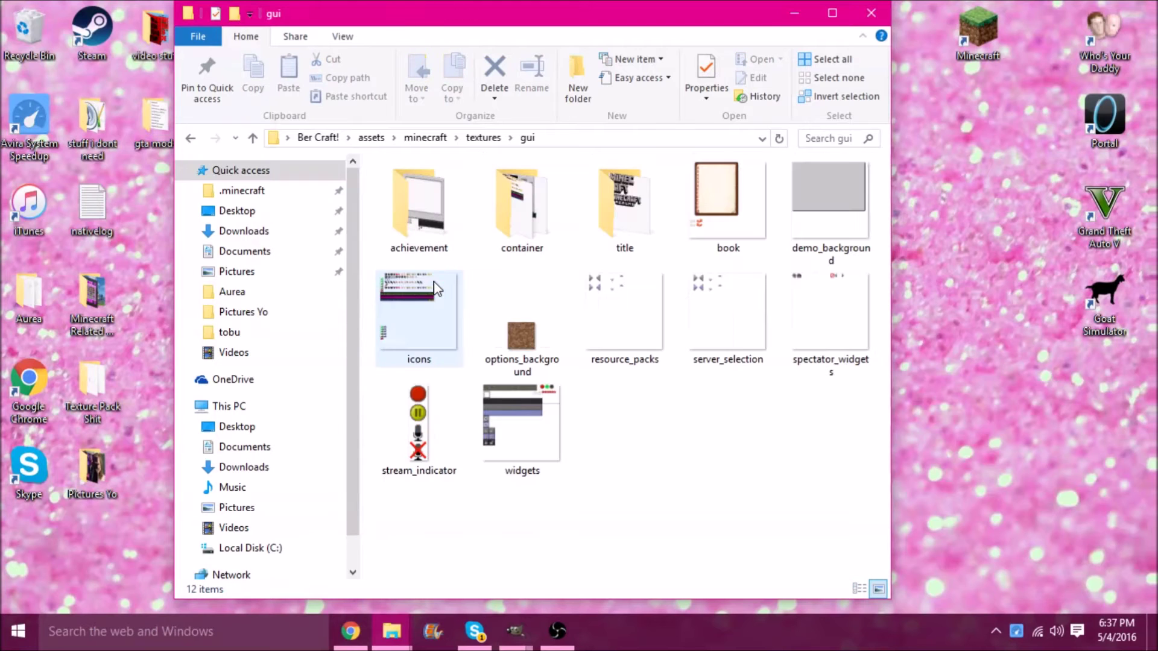
{"action": "left_click_drag", "start_coordinate": [546, 431], "coordinate": [1005, 423]}
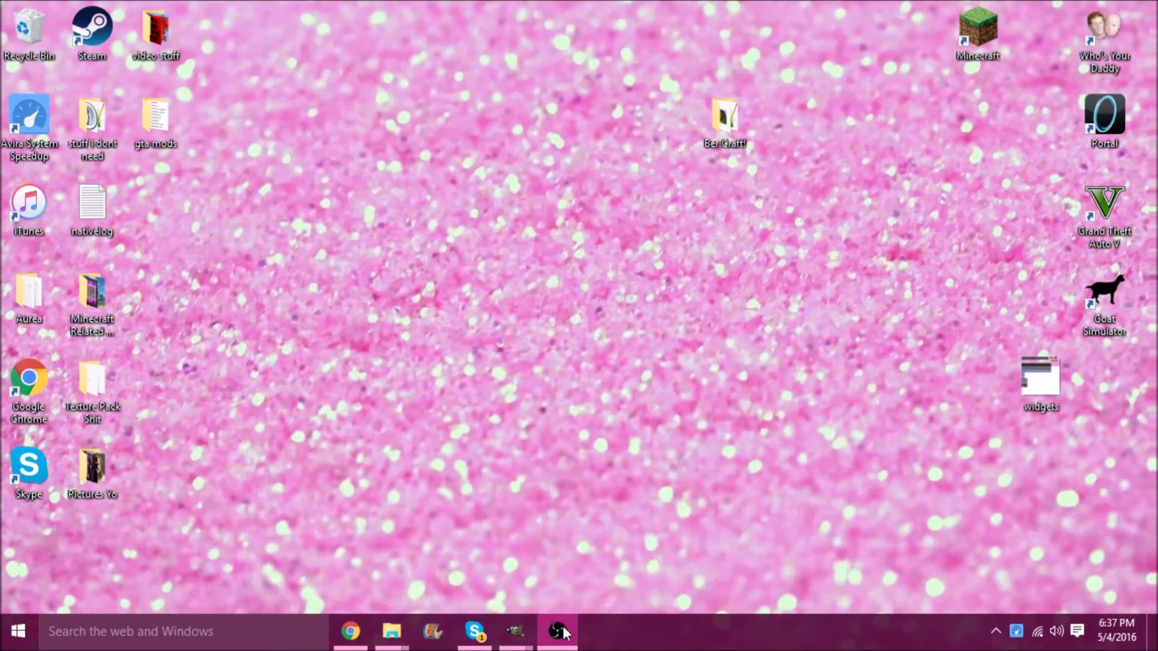
Open the widgets image from the desktop in GIMP and bring the start of the hotbar strip into view
{"action": "left_click", "coordinate": [516, 630]}
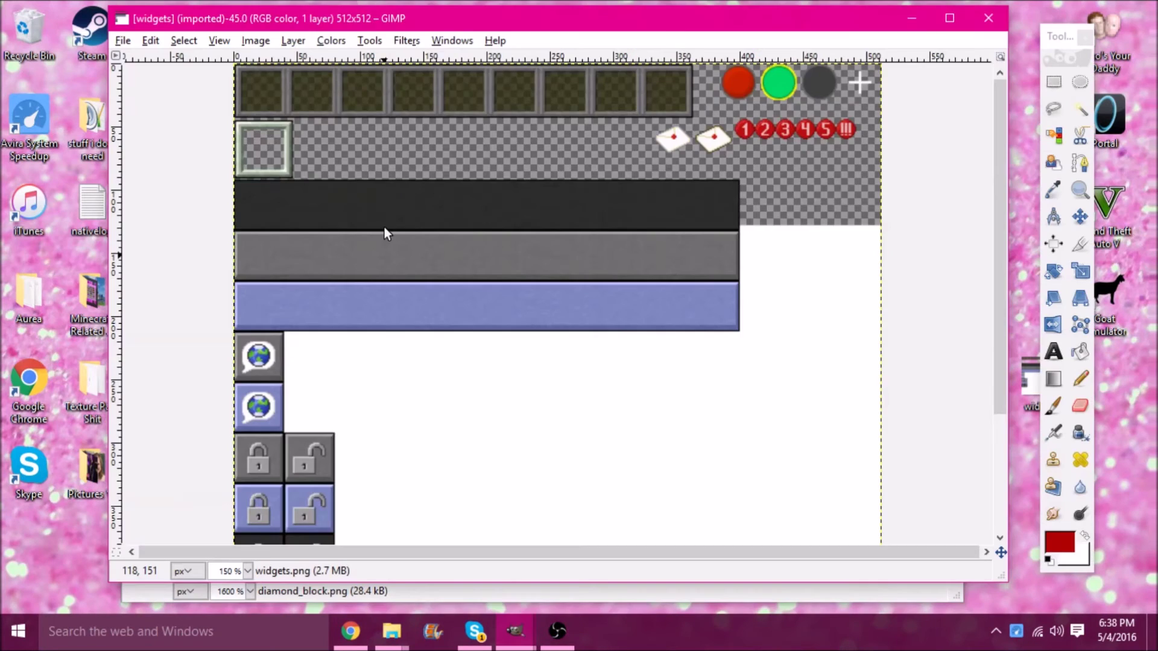
{"action": "scroll", "coordinate": [385, 230], "scroll_direction": "up", "scroll_amount": 2}
{"action": "scroll", "coordinate": [384, 231], "scroll_direction": "up", "scroll_amount": 3}
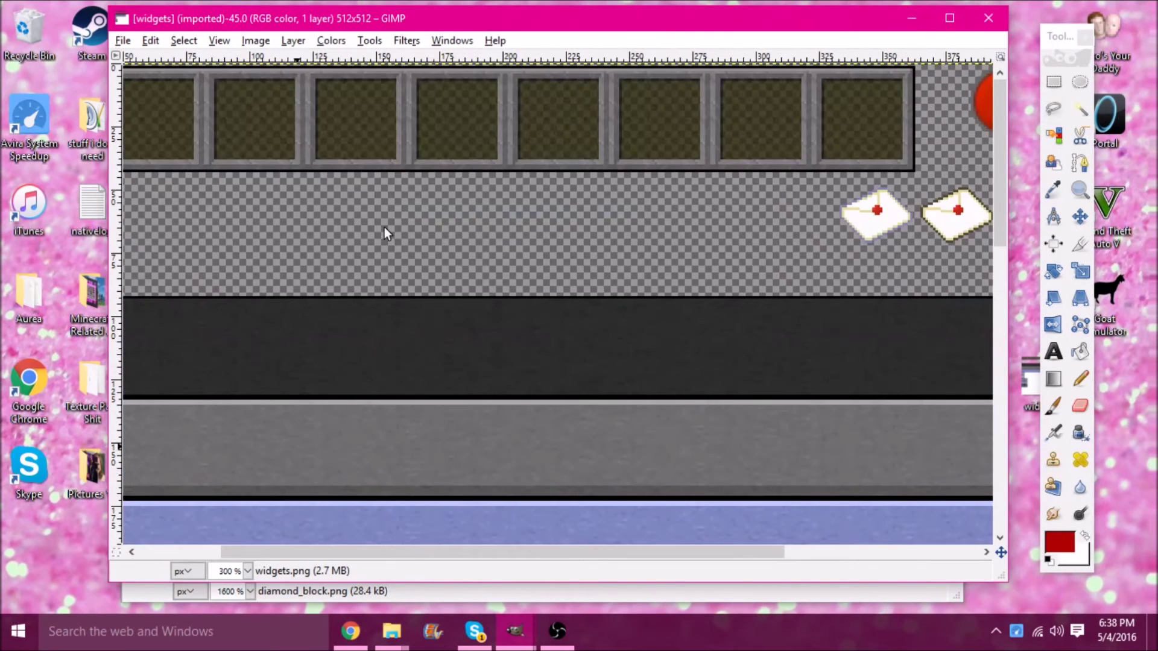
{"action": "left_click_drag", "start_coordinate": [750, 553], "coordinate": [667, 554]}
Select the whole hotbar strip with a rectangle and colorize it red with hue 0, saturation 100 and lightness -10
{"action": "left_click", "coordinate": [1061, 89]}
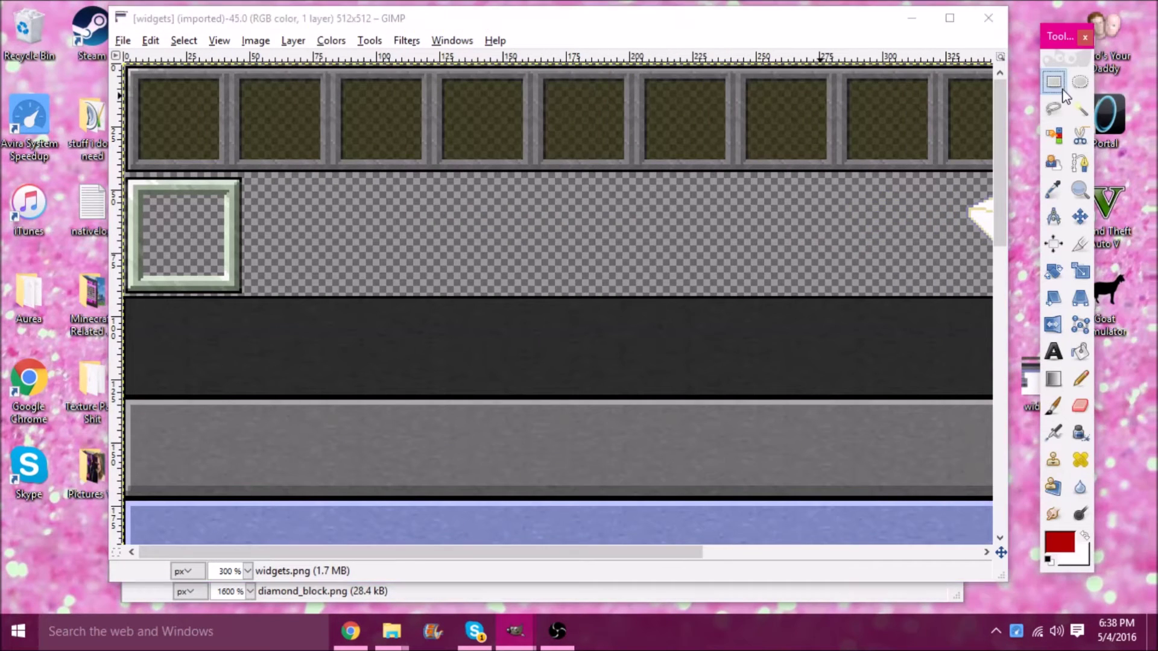
{"action": "left_click", "coordinate": [462, 189]}
{"action": "scroll", "coordinate": [240, 163], "scroll_direction": "up", "scroll_amount": 1, "text": "ctrl"}
{"action": "scroll", "coordinate": [313, 454], "scroll_direction": "up", "scroll_amount": 1}
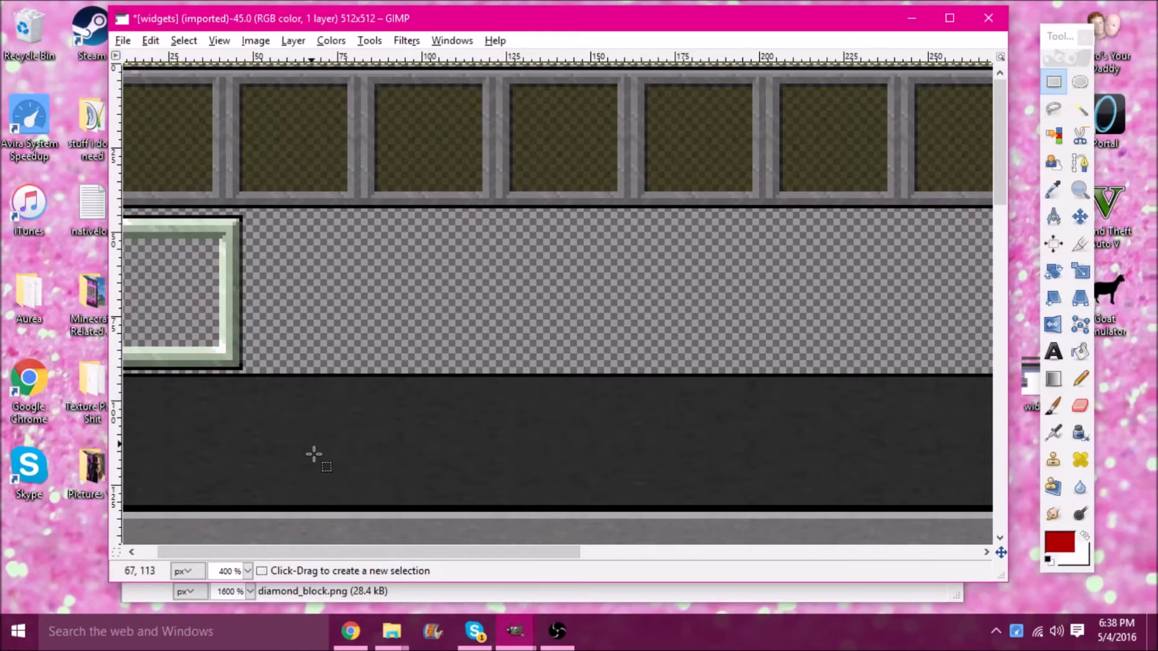
{"action": "left_click_drag", "start_coordinate": [329, 552], "coordinate": [169, 570]}
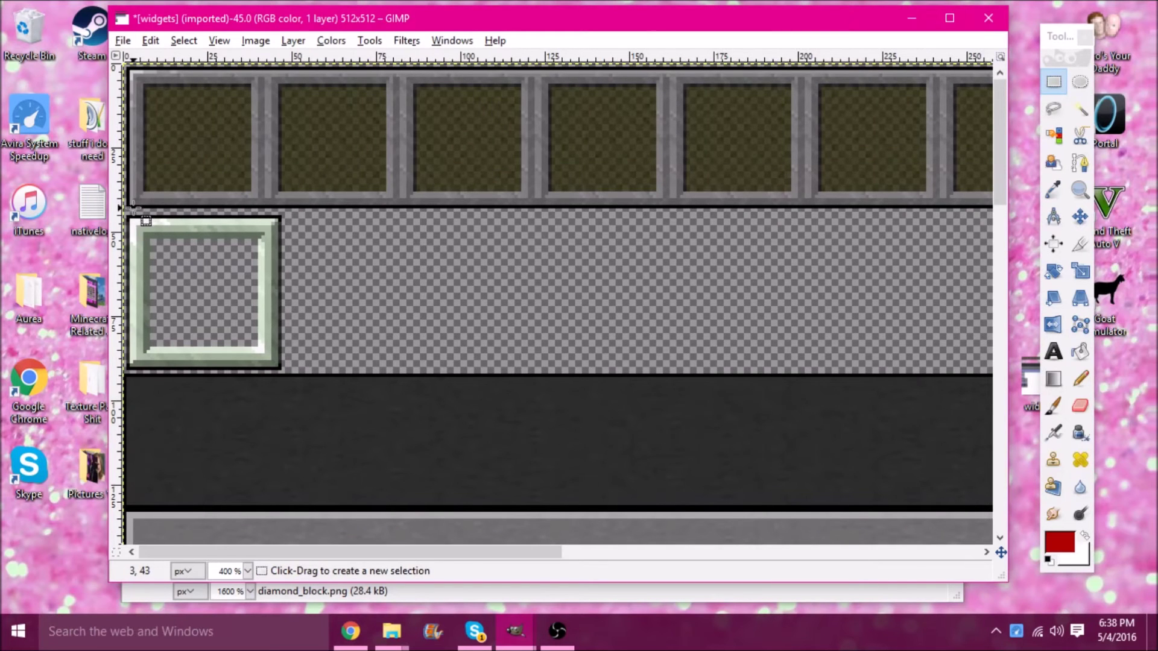
{"action": "left_click_drag", "start_coordinate": [342, 125], "coordinate": [820, 46]}
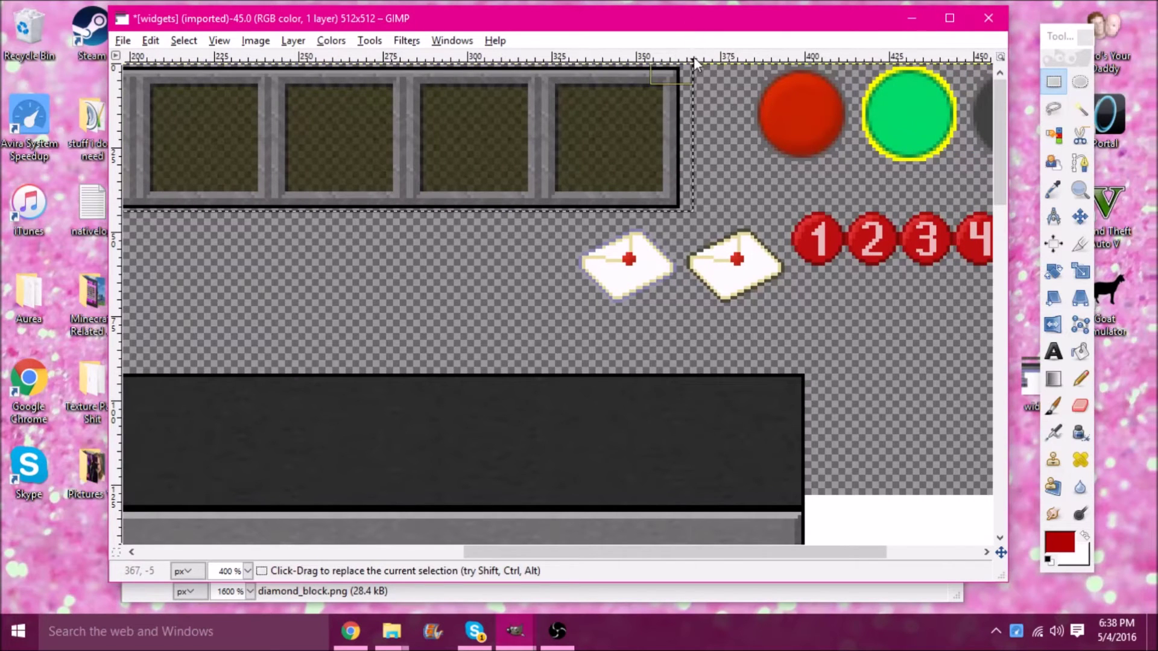
{"action": "scroll", "coordinate": [699, 90], "scroll_direction": "up", "scroll_amount": 2}
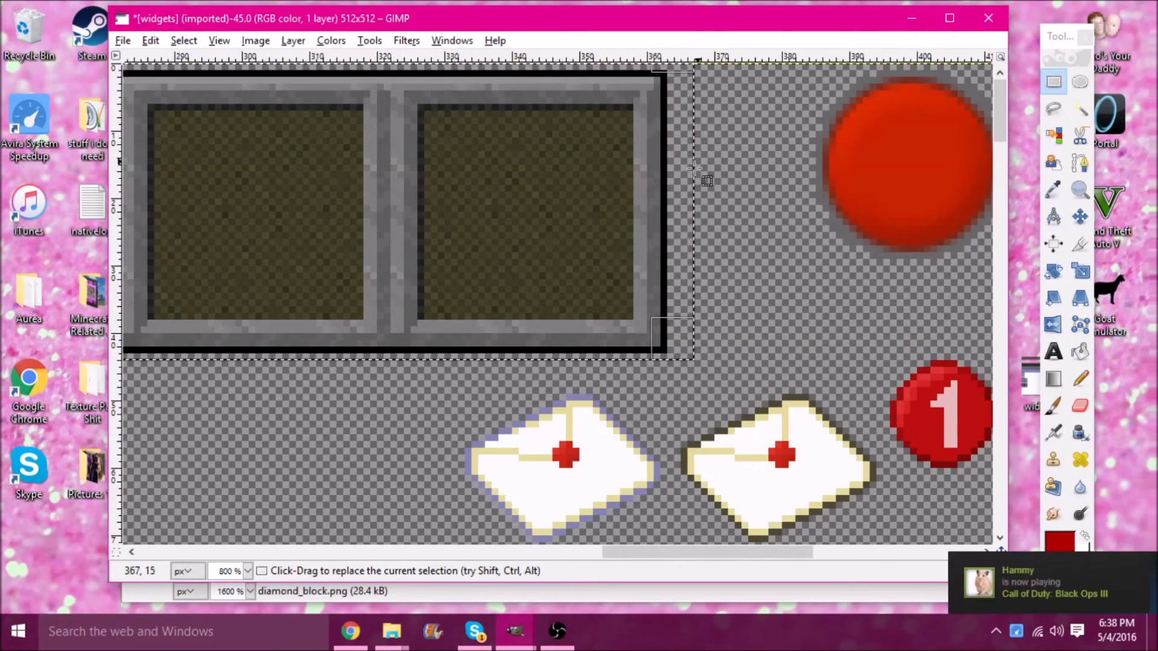
{"action": "left_click_drag", "start_coordinate": [606, 551], "coordinate": [140, 551]}
{"action": "scroll", "coordinate": [395, 234], "scroll_direction": "down", "scroll_amount": 2}
{"action": "left_click", "coordinate": [322, 43]}
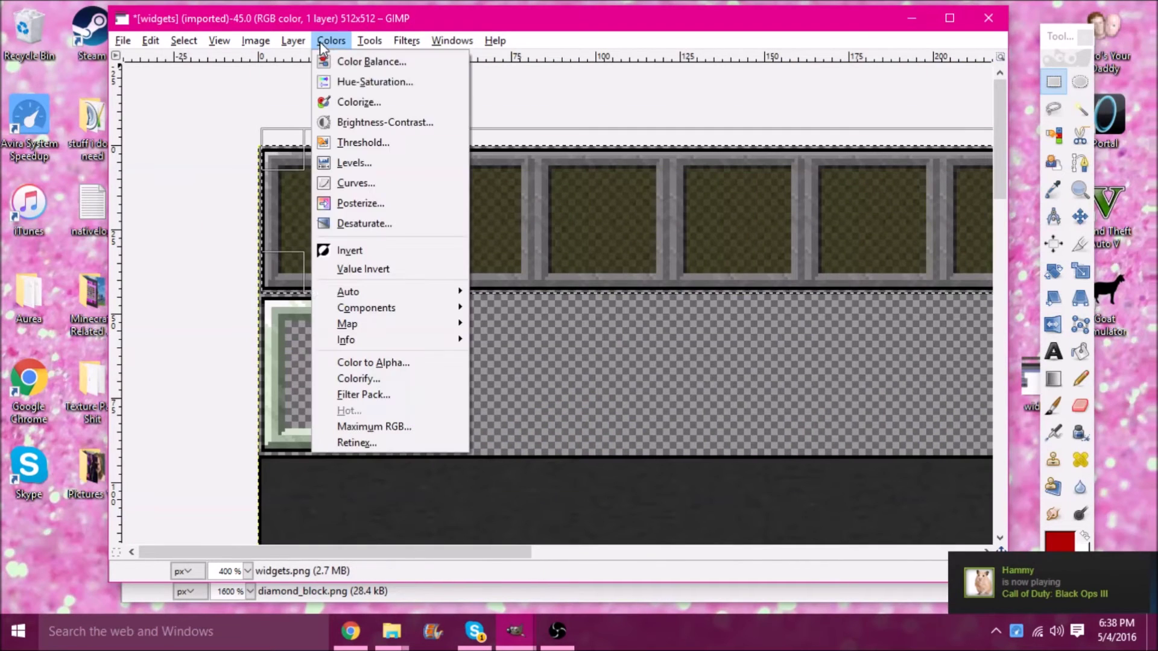
{"action": "left_click", "coordinate": [362, 102]}
{"action": "left_click", "coordinate": [881, 81]}
{"action": "left_click", "coordinate": [885, 99]}
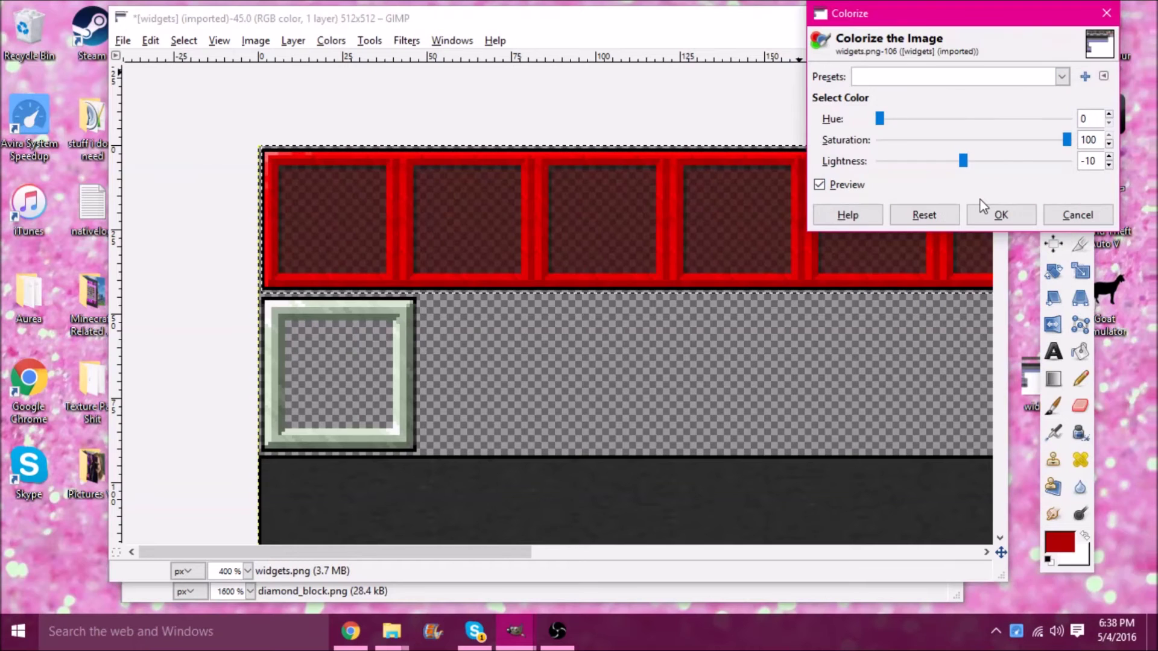
{"action": "left_click", "coordinate": [1004, 216]}
Select the square slot highlight frame below the hotbar and colorize it light pink with hue 0, saturation 100 and a strongly raised lightness
{"action": "left_click", "coordinate": [1054, 82]}
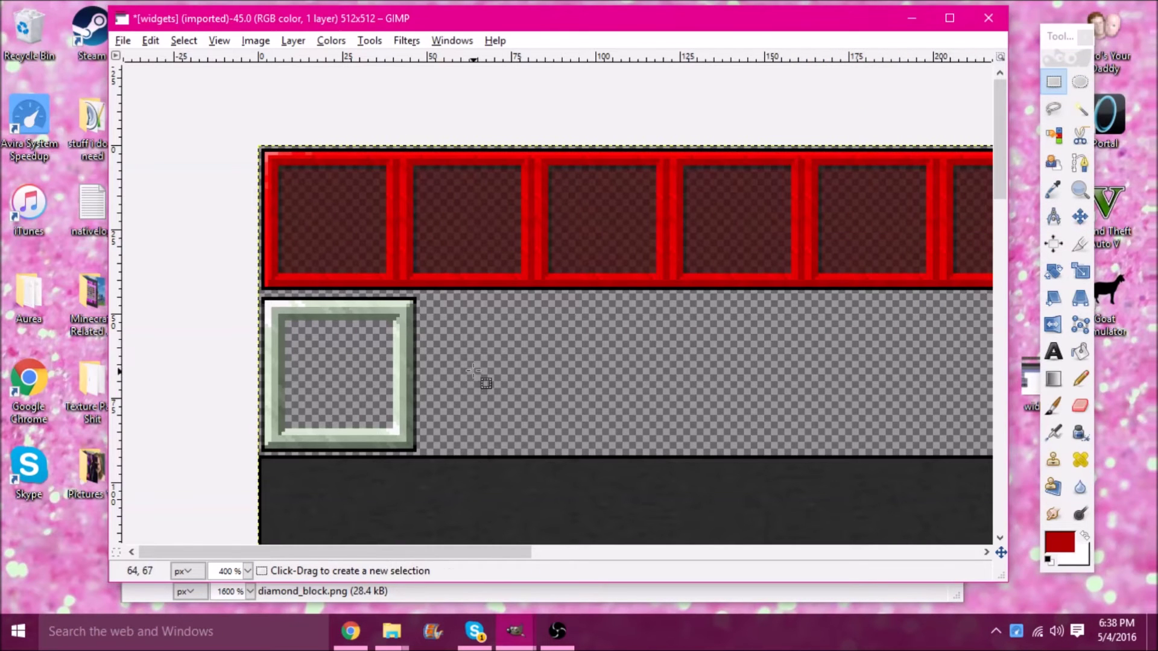
{"action": "scroll", "coordinate": [471, 362], "scroll_direction": "up", "scroll_amount": 2}
{"action": "left_click_drag", "start_coordinate": [260, 553], "coordinate": [243, 553]}
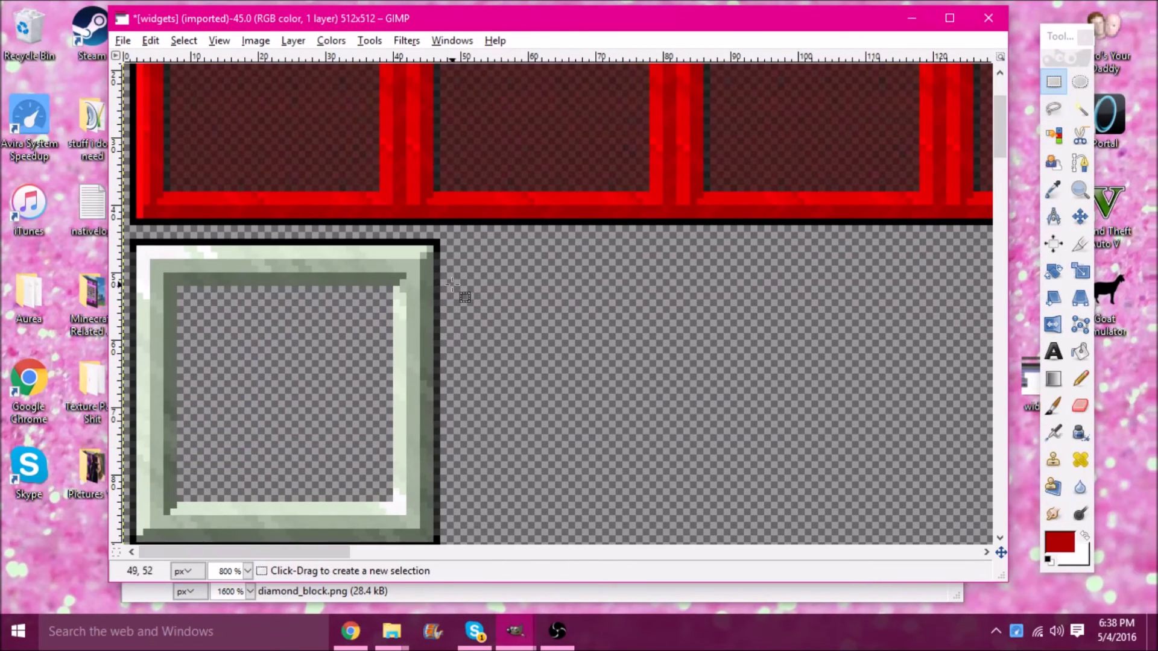
{"action": "left_click_drag", "start_coordinate": [176, 539], "coordinate": [118, 458]}
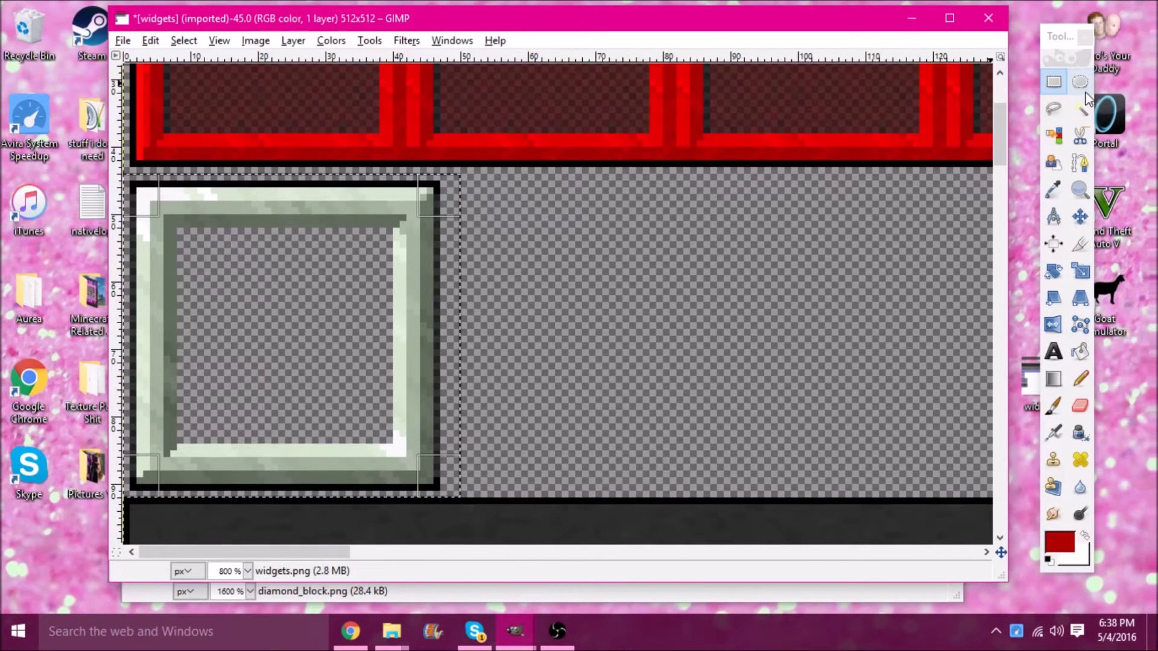
{"action": "left_click", "coordinate": [335, 38]}
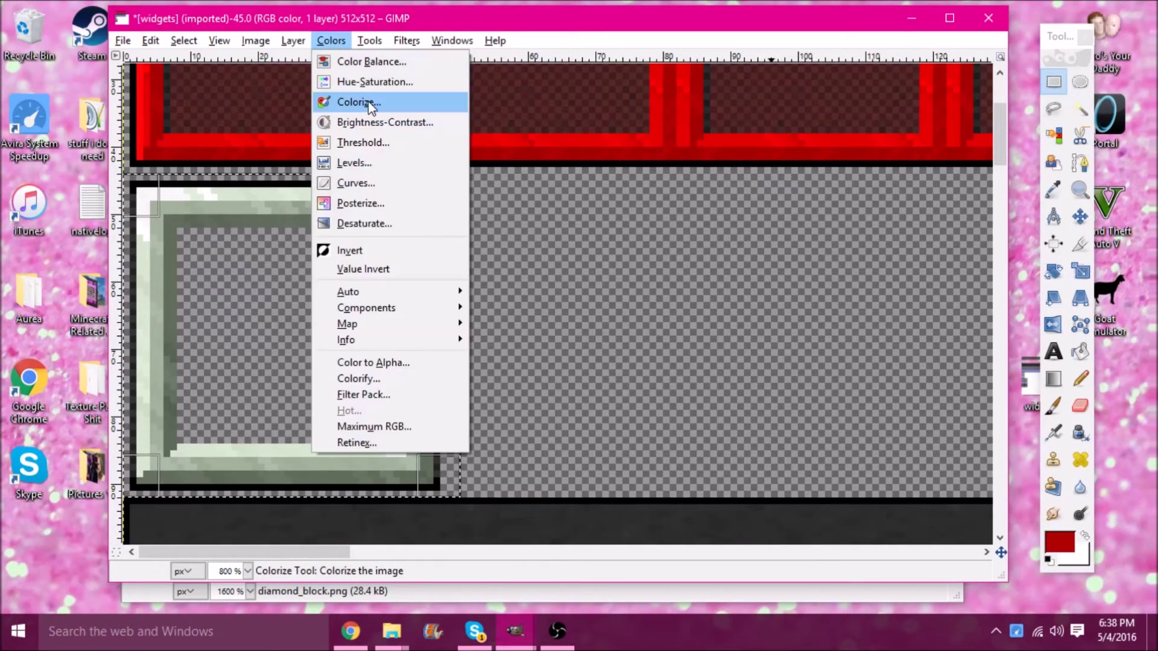
{"action": "left_click", "coordinate": [362, 101]}
{"action": "left_click", "coordinate": [873, 75]}
{"action": "left_click", "coordinate": [905, 98]}
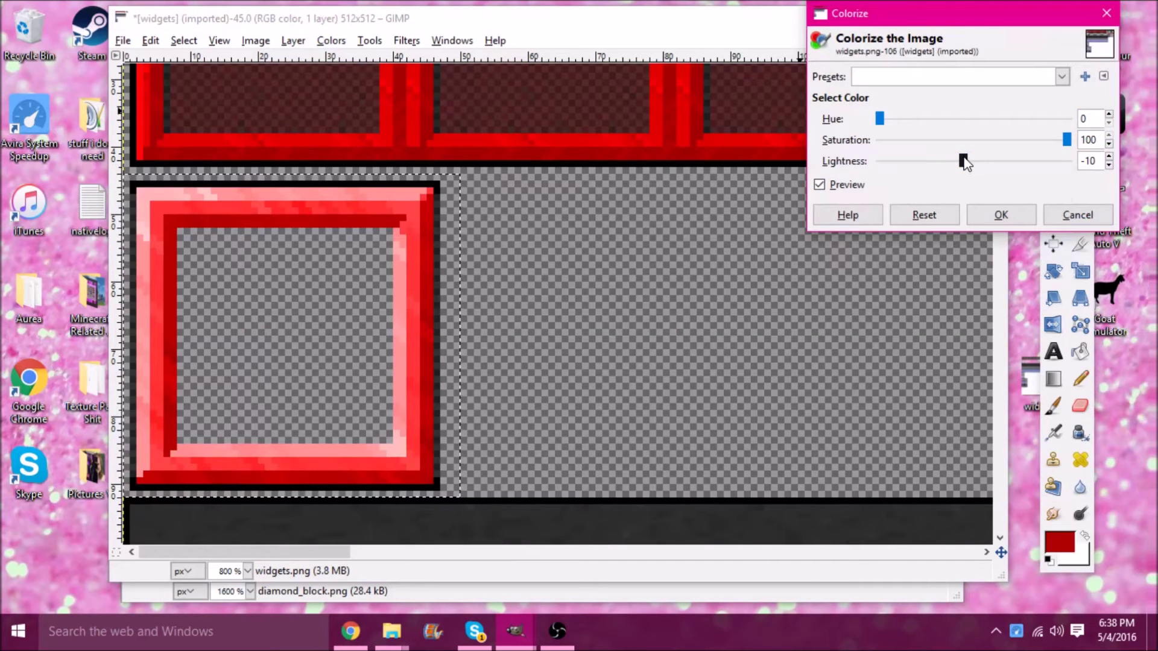
{"action": "left_click_drag", "start_coordinate": [963, 161], "coordinate": [1051, 179]}
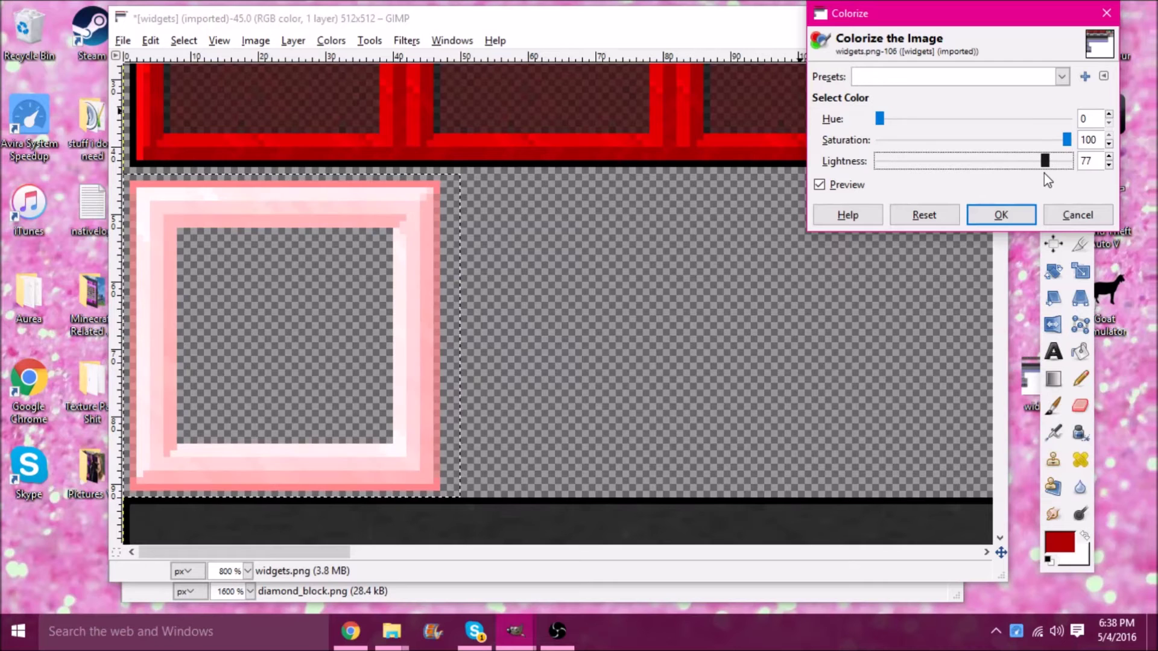
{"action": "left_click", "coordinate": [1036, 160]}
{"action": "left_click", "coordinate": [1025, 212]}
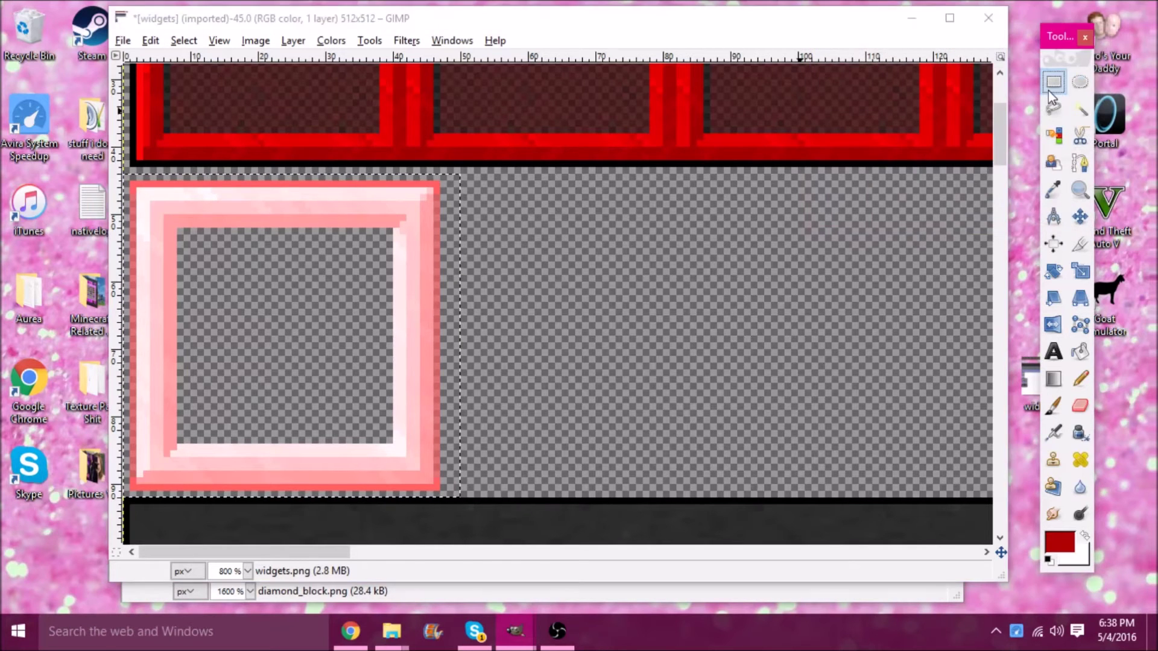
Select the full-width blue button bar and colorize it light red with hue 0, saturation 100 and lightness 34
{"action": "scroll", "coordinate": [762, 252], "scroll_direction": "down", "scroll_amount": 3}
{"action": "scroll", "coordinate": [844, 157], "scroll_direction": "down", "scroll_amount": 1}
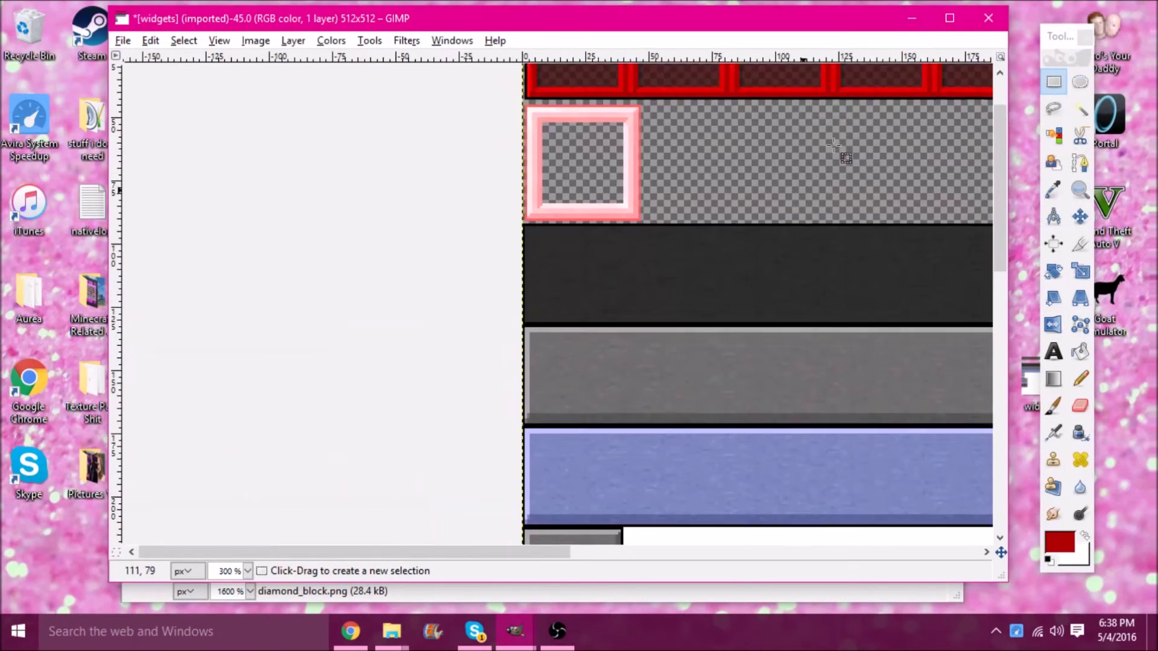
{"action": "scroll", "coordinate": [832, 193], "scroll_direction": "up", "scroll_amount": 1}
{"action": "scroll", "coordinate": [584, 447], "scroll_direction": "down", "scroll_amount": 2}
{"action": "left_click_drag", "start_coordinate": [493, 552], "coordinate": [665, 502]}
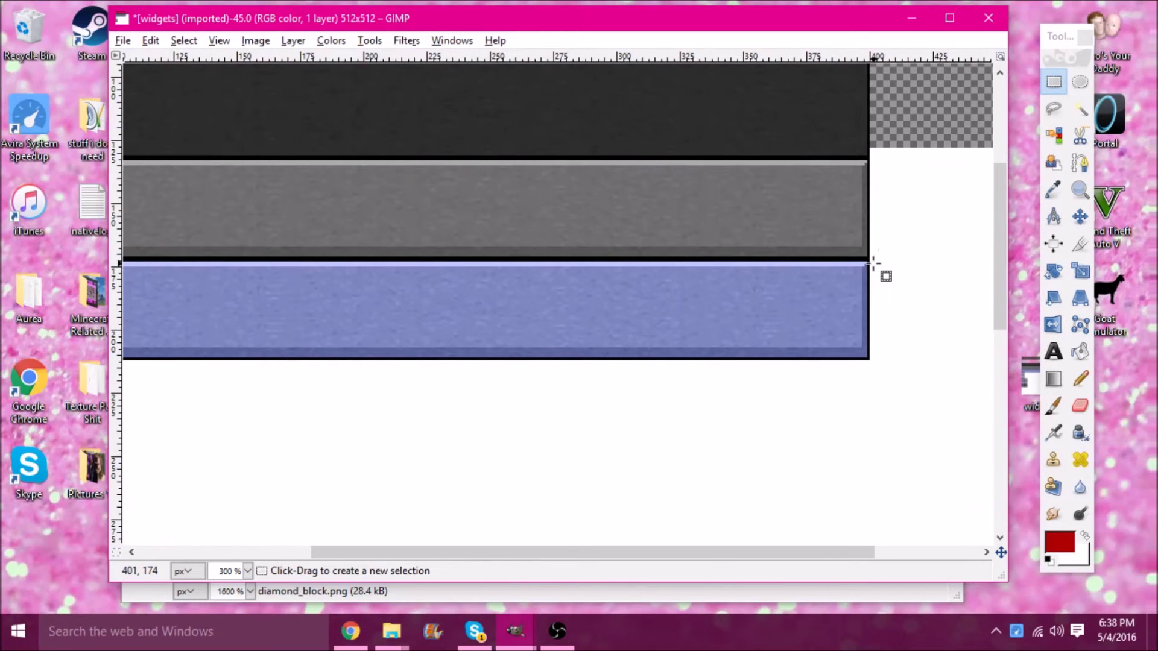
{"action": "scroll", "coordinate": [874, 264], "scroll_direction": "up", "scroll_amount": 1}
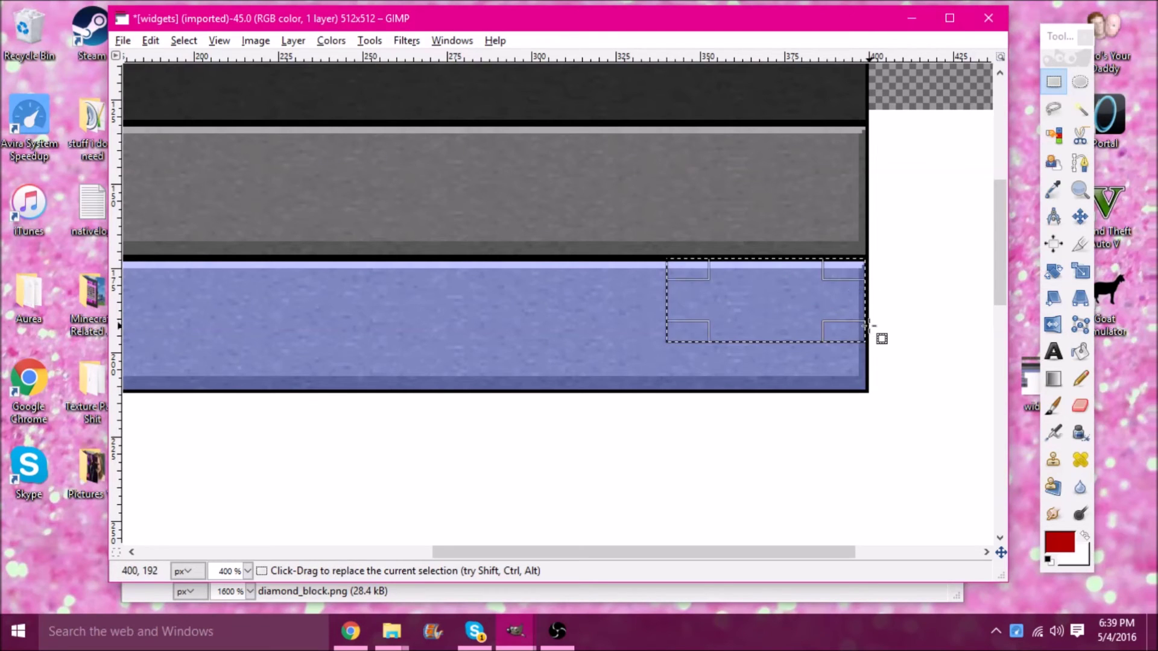
{"action": "left_click_drag", "start_coordinate": [706, 331], "coordinate": [3, 389]}
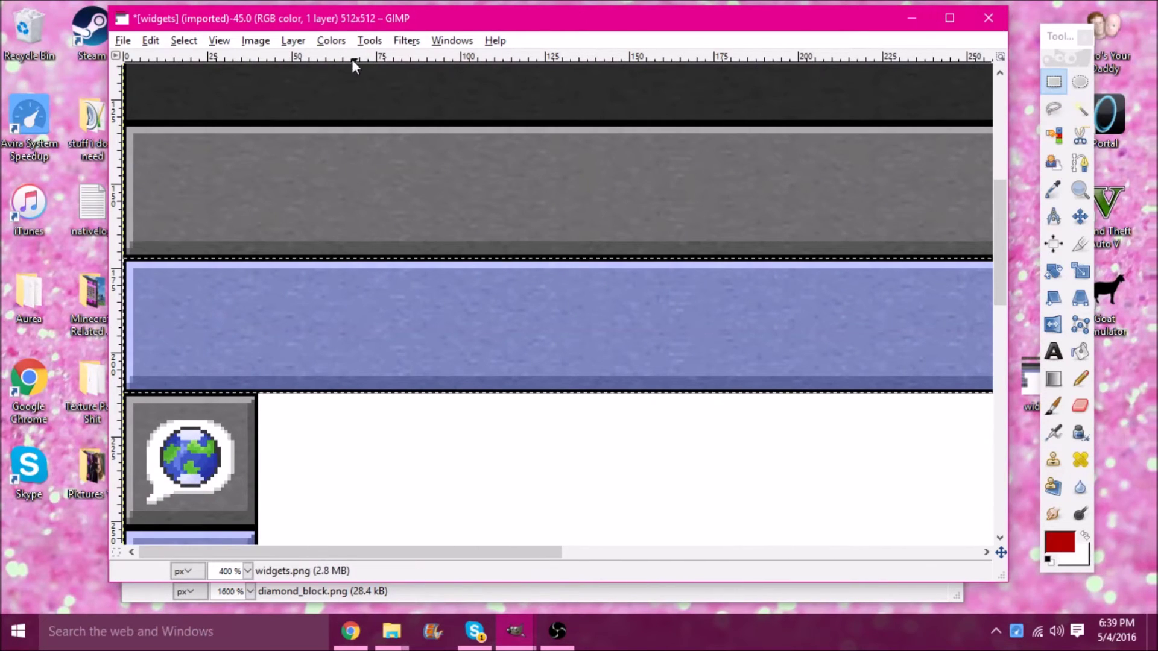
{"action": "left_click", "coordinate": [331, 41]}
{"action": "left_click", "coordinate": [349, 98]}
{"action": "left_click", "coordinate": [1020, 77]}
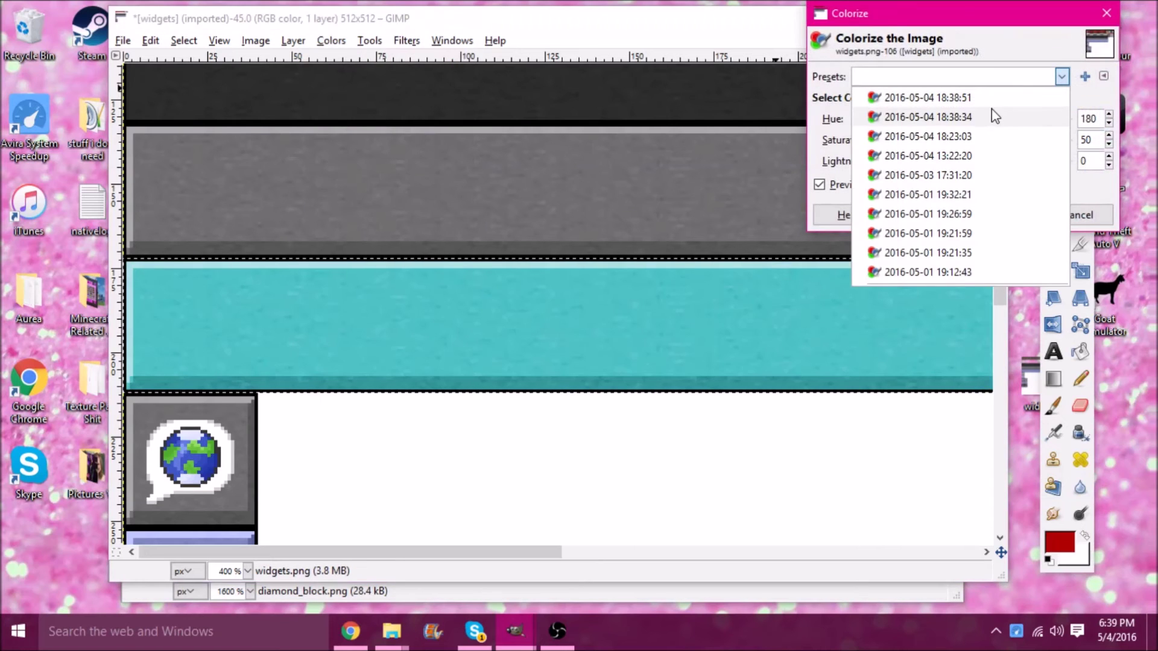
{"action": "left_click", "coordinate": [978, 134]}
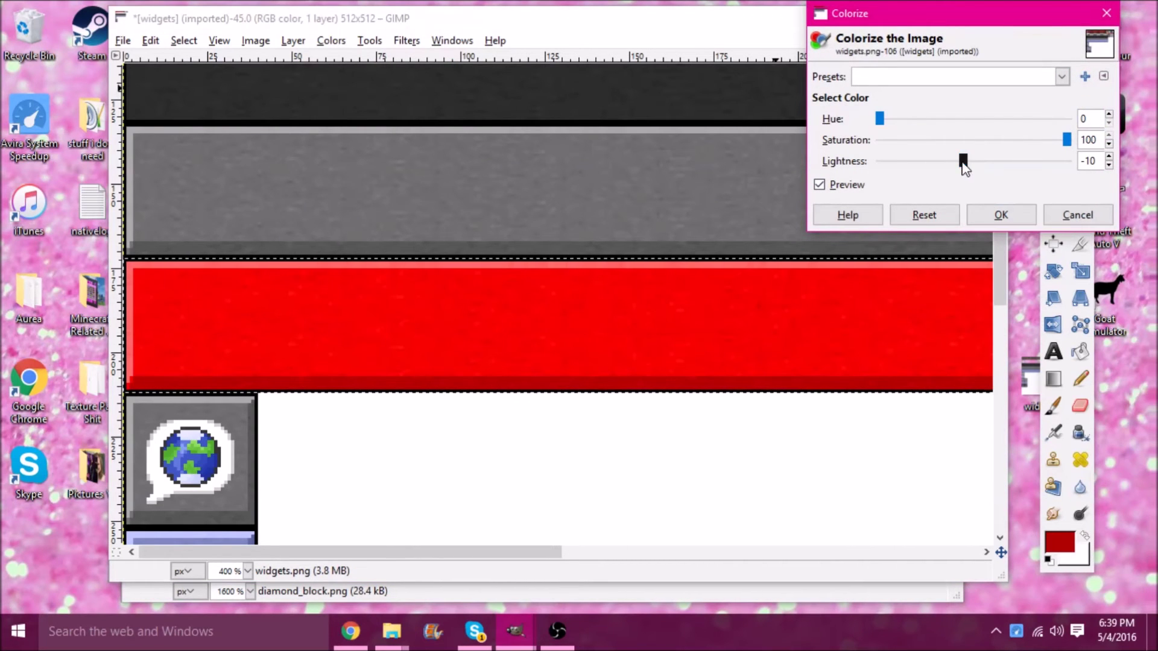
{"action": "left_click_drag", "start_coordinate": [964, 169], "coordinate": [1010, 169]}
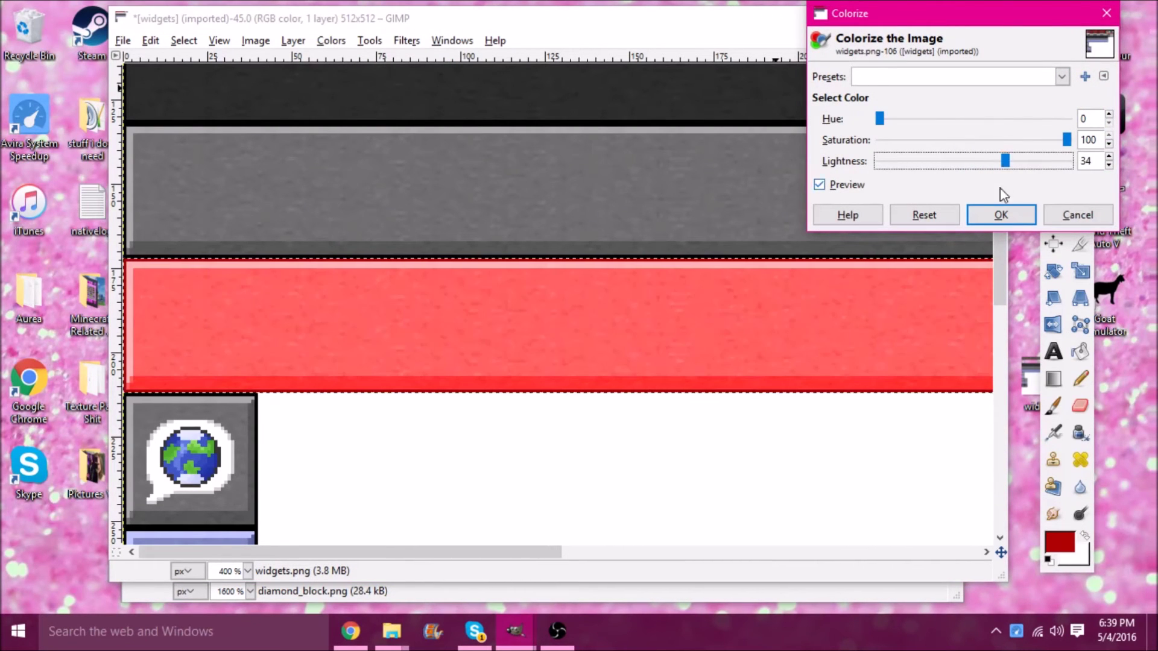
{"action": "left_click", "coordinate": [1001, 215]}
Export the recoloured image over widgets.png on the desktop and move the file back into the Ber Craft! gui folder
{"action": "scroll", "coordinate": [783, 454], "scroll_direction": "down", "scroll_amount": 1}
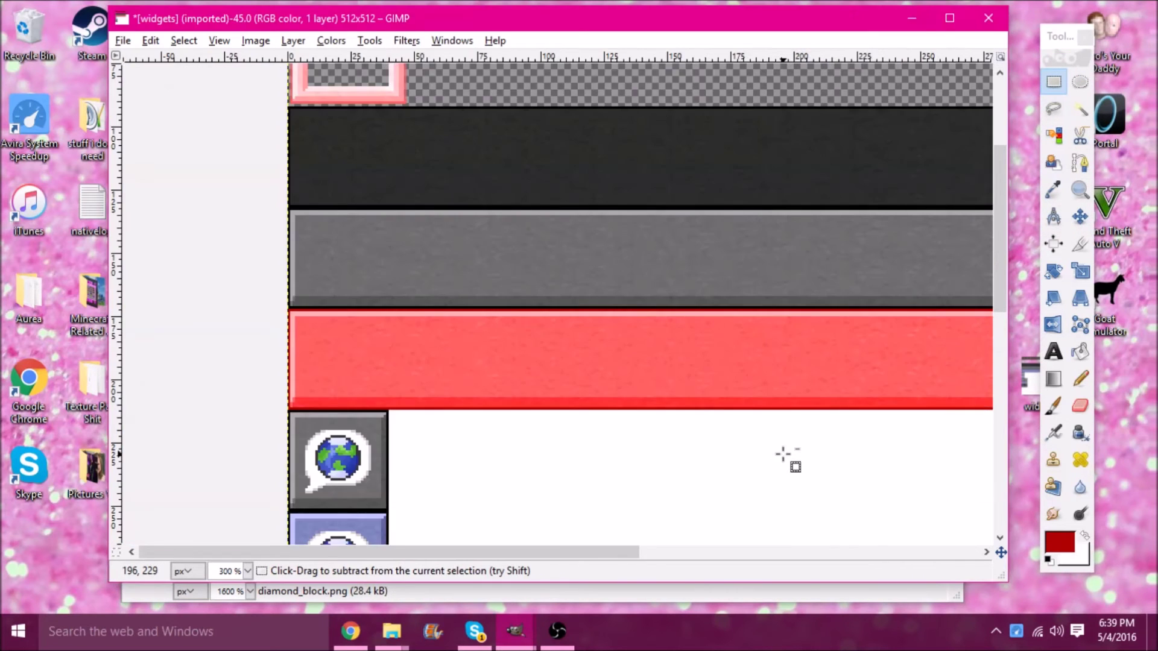
{"action": "scroll", "coordinate": [783, 454], "scroll_direction": "down", "scroll_amount": 1}
{"action": "scroll", "coordinate": [788, 444], "scroll_direction": "down", "scroll_amount": 6}
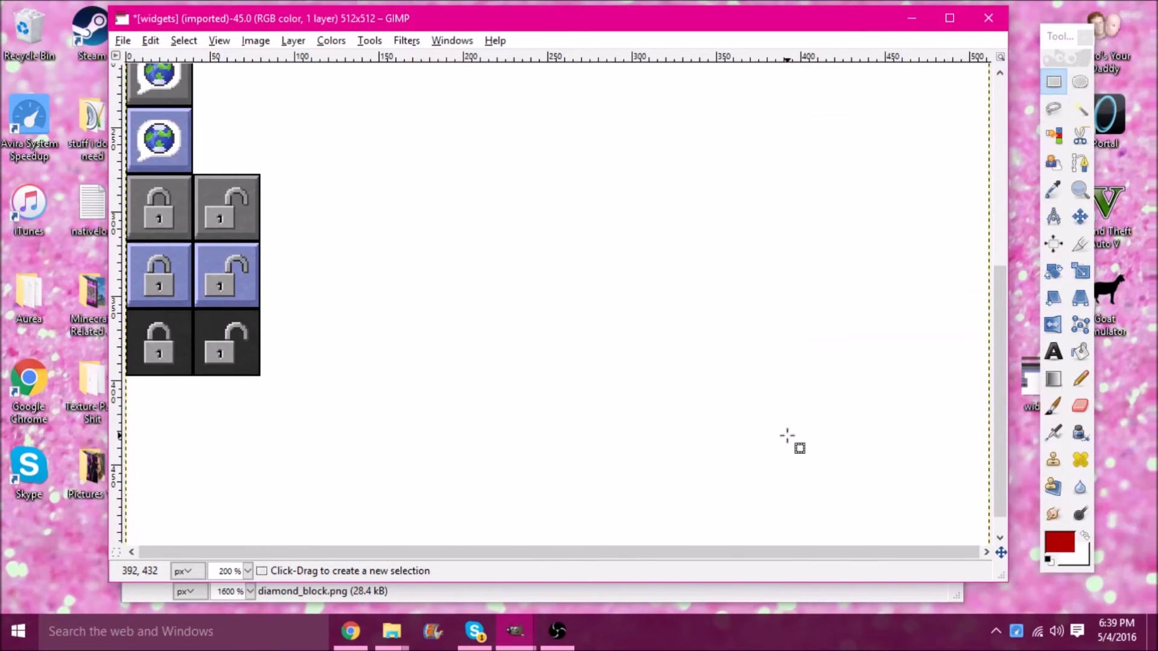
{"action": "scroll", "coordinate": [790, 435], "scroll_direction": "up", "scroll_amount": 6}
{"action": "left_click", "coordinate": [124, 41]}
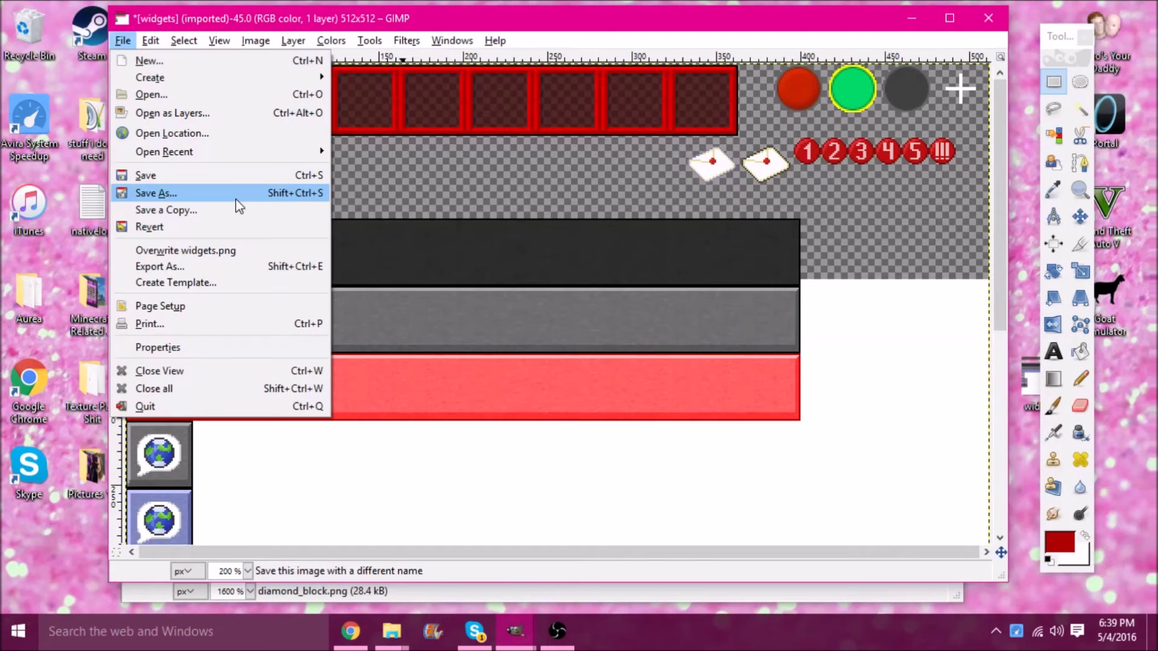
{"action": "left_click", "coordinate": [205, 266]}
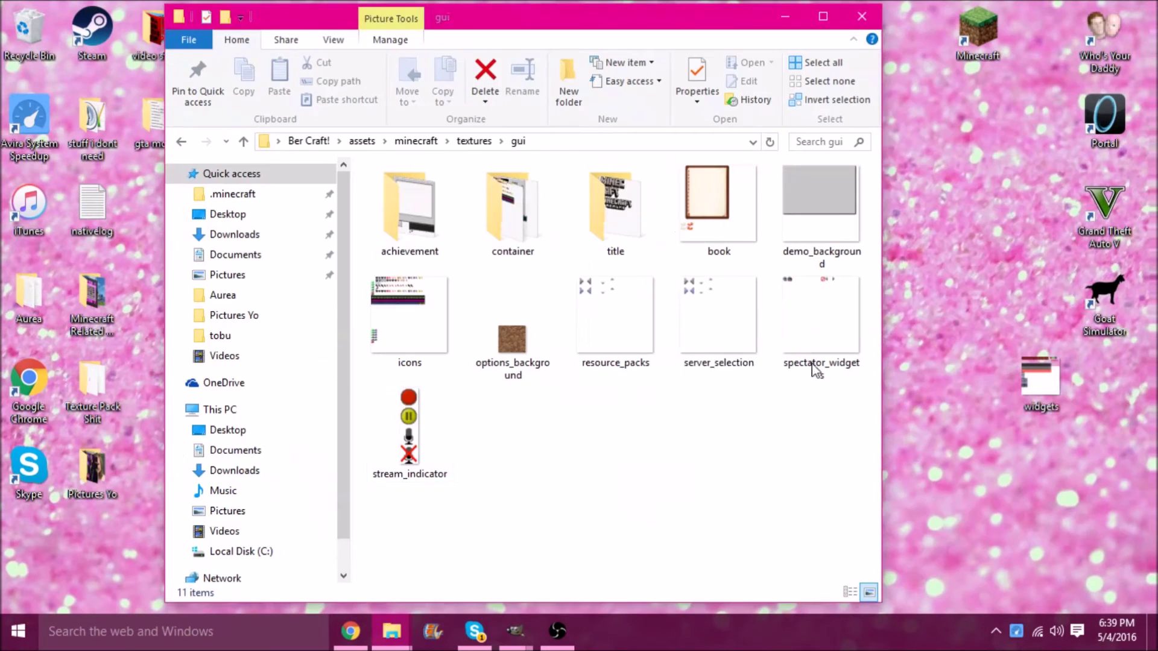
{"action": "left_click_drag", "start_coordinate": [671, 441], "coordinate": [672, 443]}
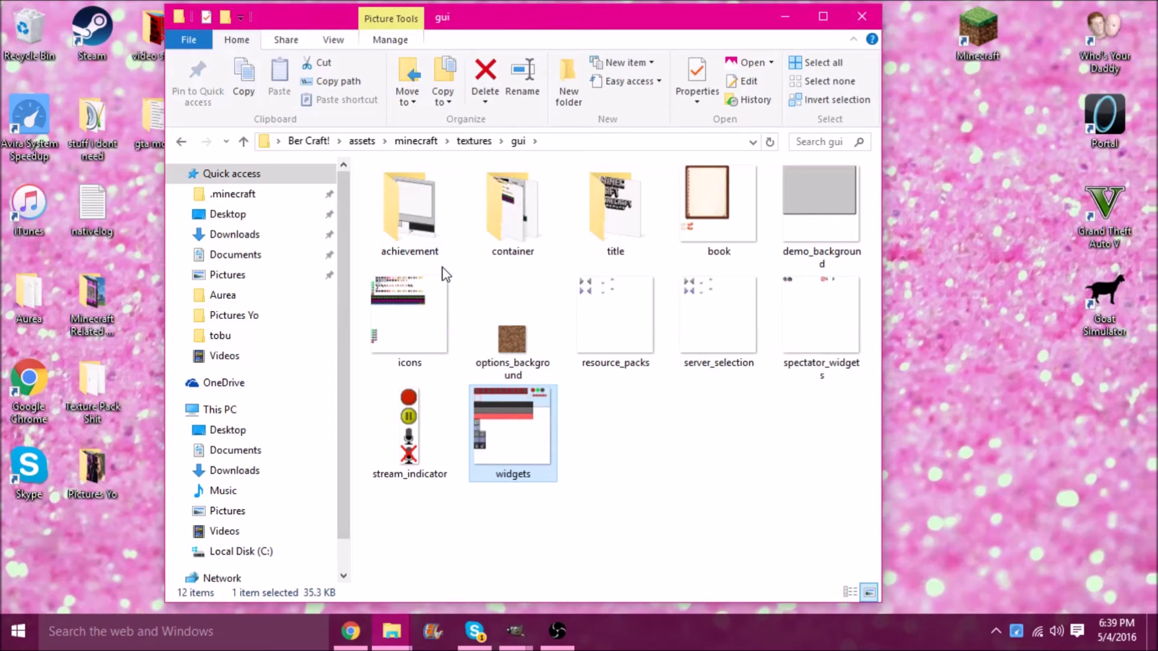
Move the icons file from the gui folder to the desktop and open it in GIMP, focused on the red hearts
{"action": "left_click_drag", "start_coordinate": [414, 320], "coordinate": [1009, 425]}
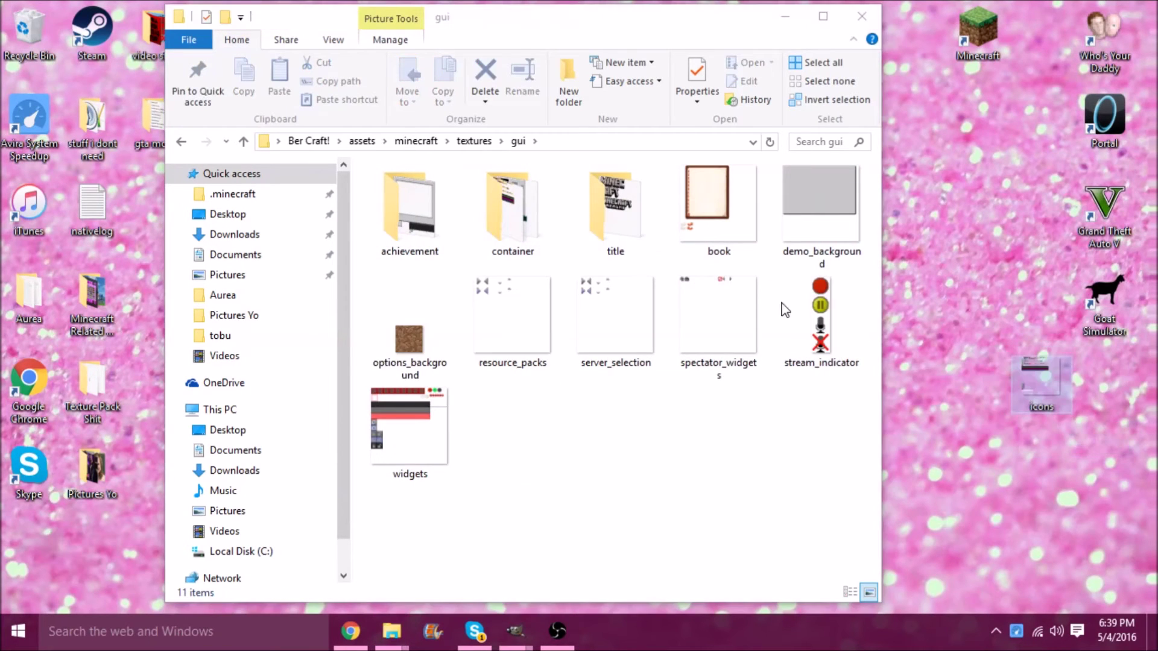
{"action": "left_click", "coordinate": [514, 631]}
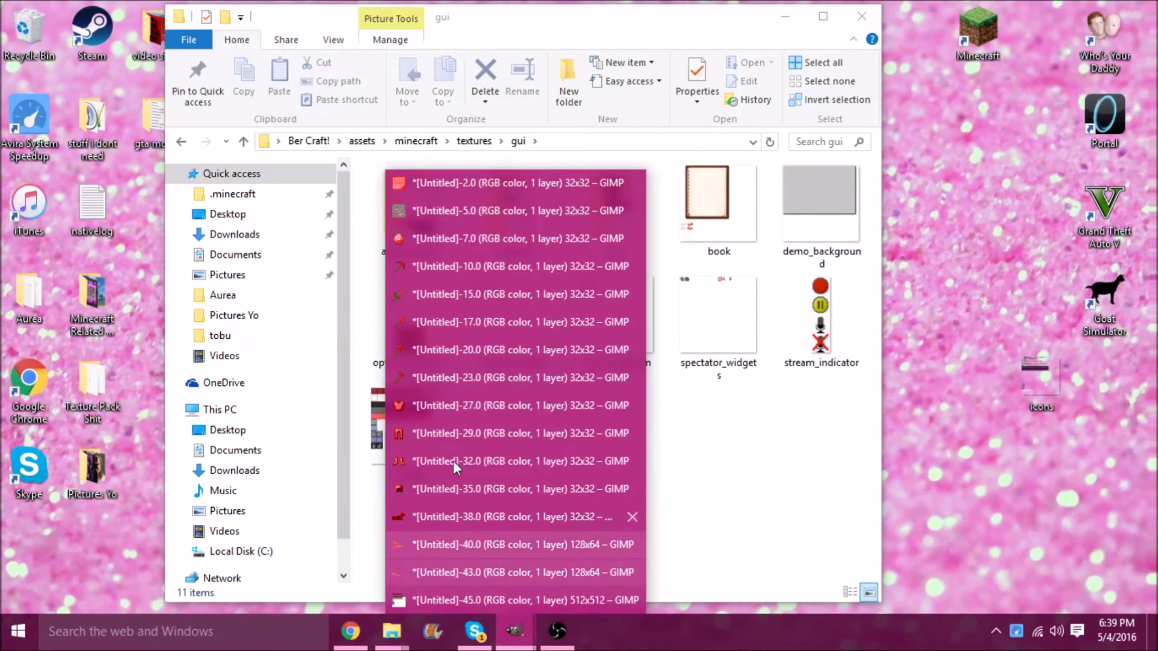
{"action": "left_click", "coordinate": [468, 183]}
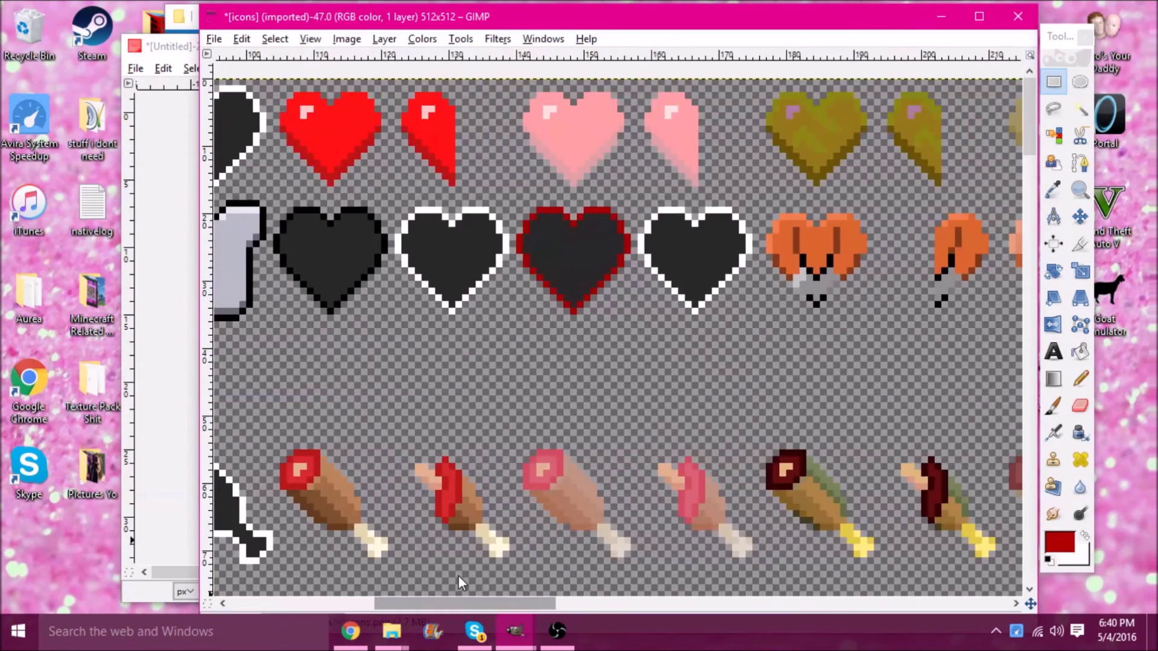
{"action": "left_click_drag", "start_coordinate": [459, 575], "coordinate": [430, 555]}
{"action": "scroll", "coordinate": [404, 323], "scroll_direction": "up", "scroll_amount": 2}
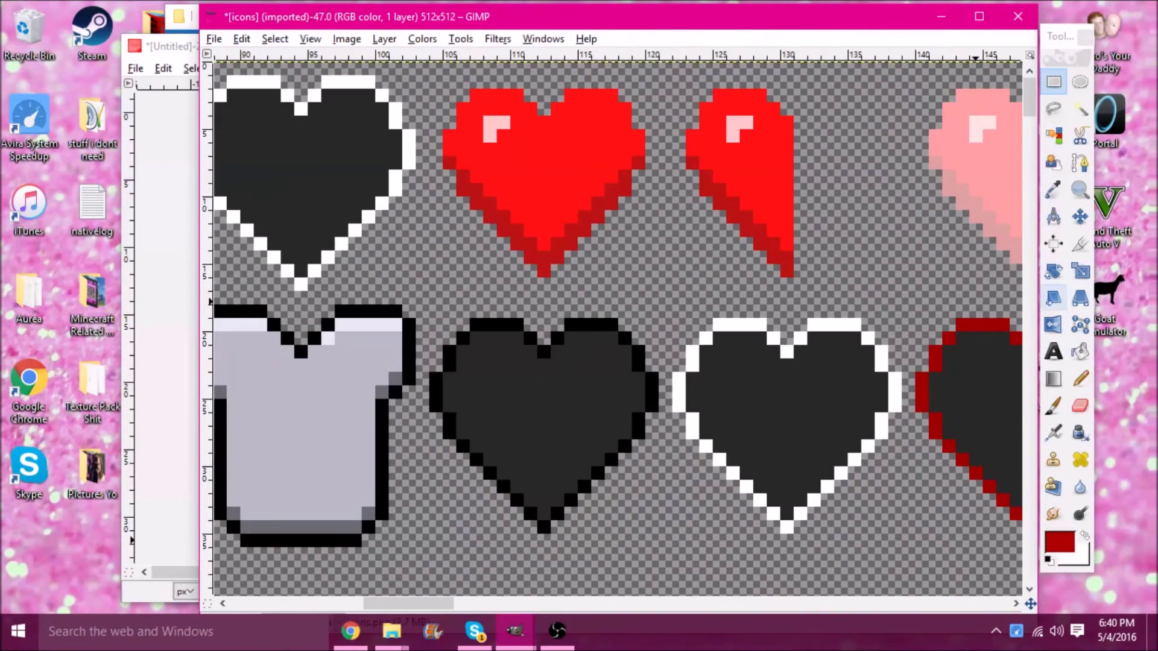
Draw a dark red pixel B with the Pencil on the full red heart and the matching partial B on the half heart
{"action": "left_click", "coordinate": [1081, 384]}
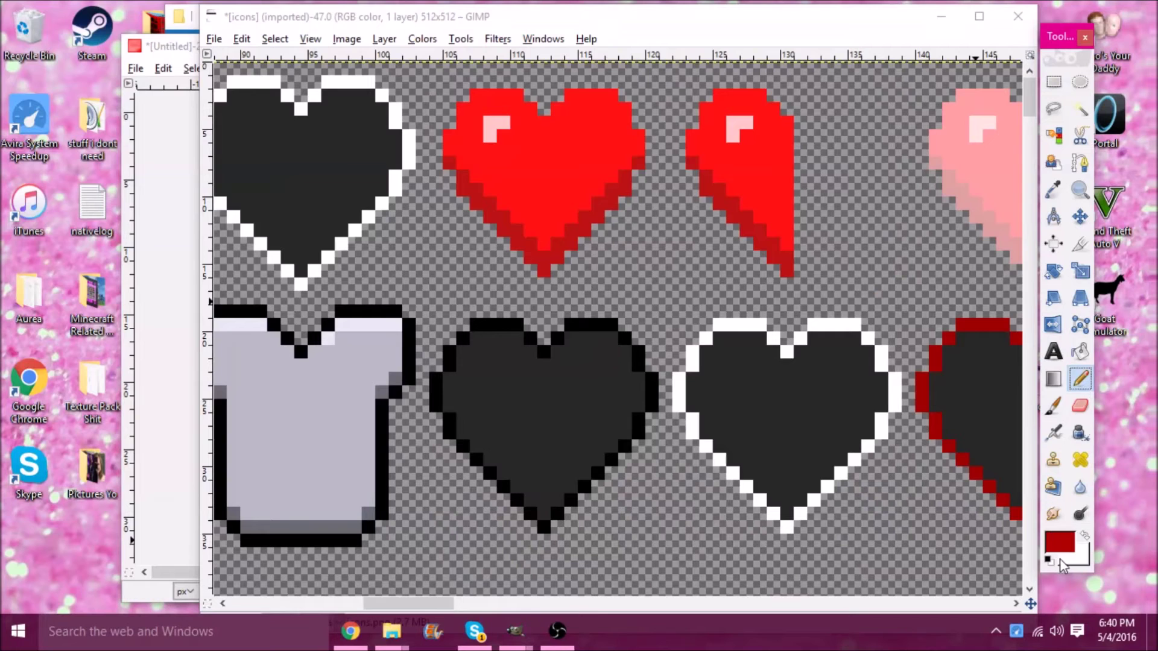
{"action": "left_click", "coordinate": [1058, 543]}
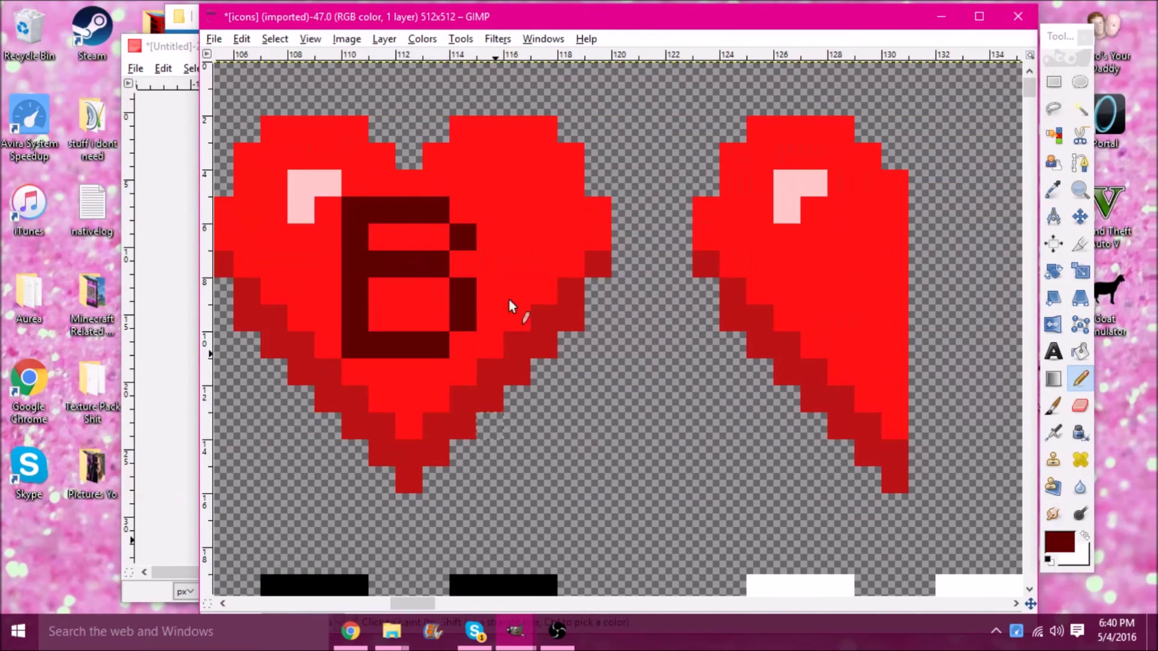
{"action": "key", "text": "minus"}
{"action": "key", "text": "minus"}
{"action": "key", "text": "minus"}
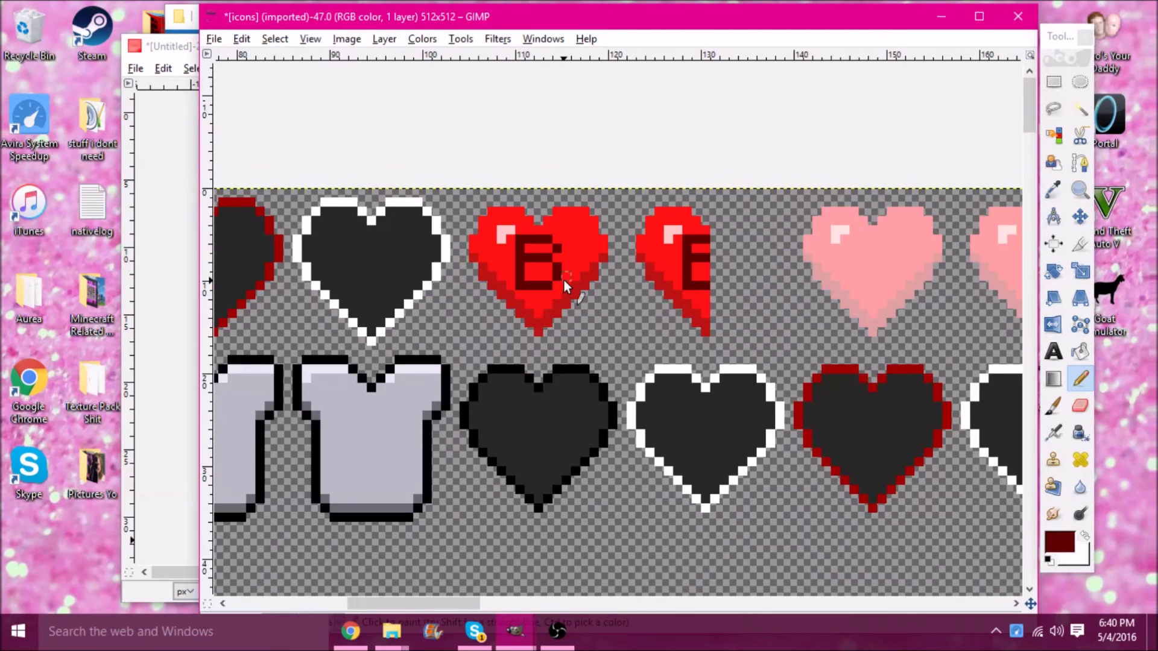
Select the full-width green experience bar with a rectangle and colorize it red
{"action": "scroll", "coordinate": [563, 281], "scroll_direction": "down", "scroll_amount": 5}
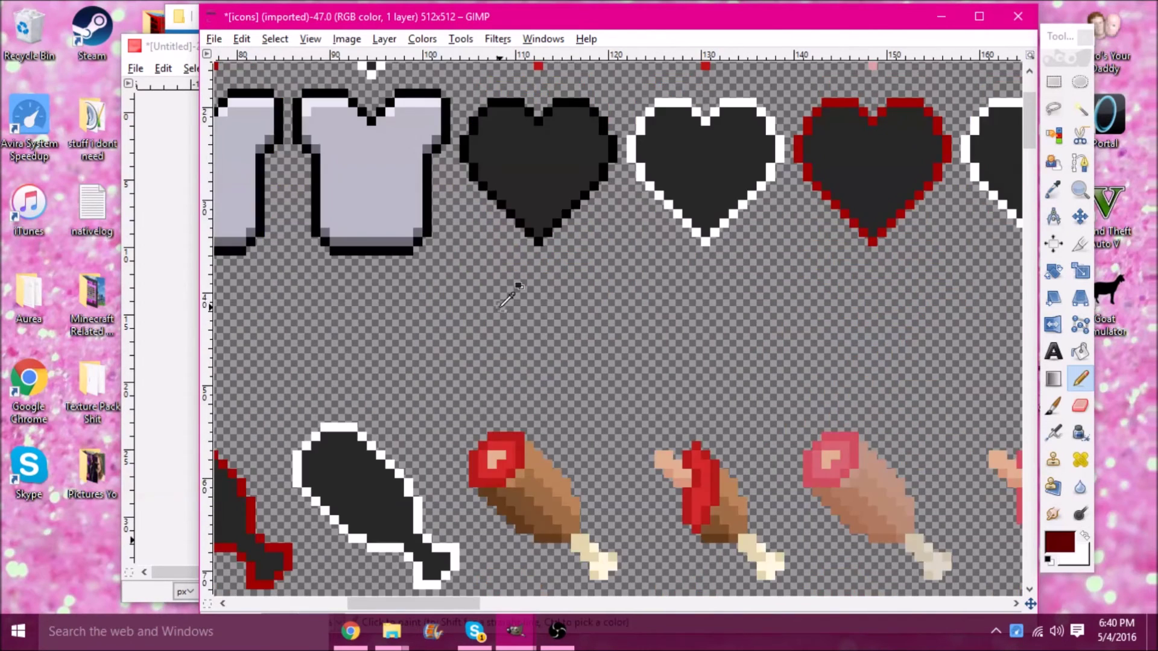
{"action": "scroll", "coordinate": [506, 289], "scroll_direction": "down", "scroll_amount": 3}
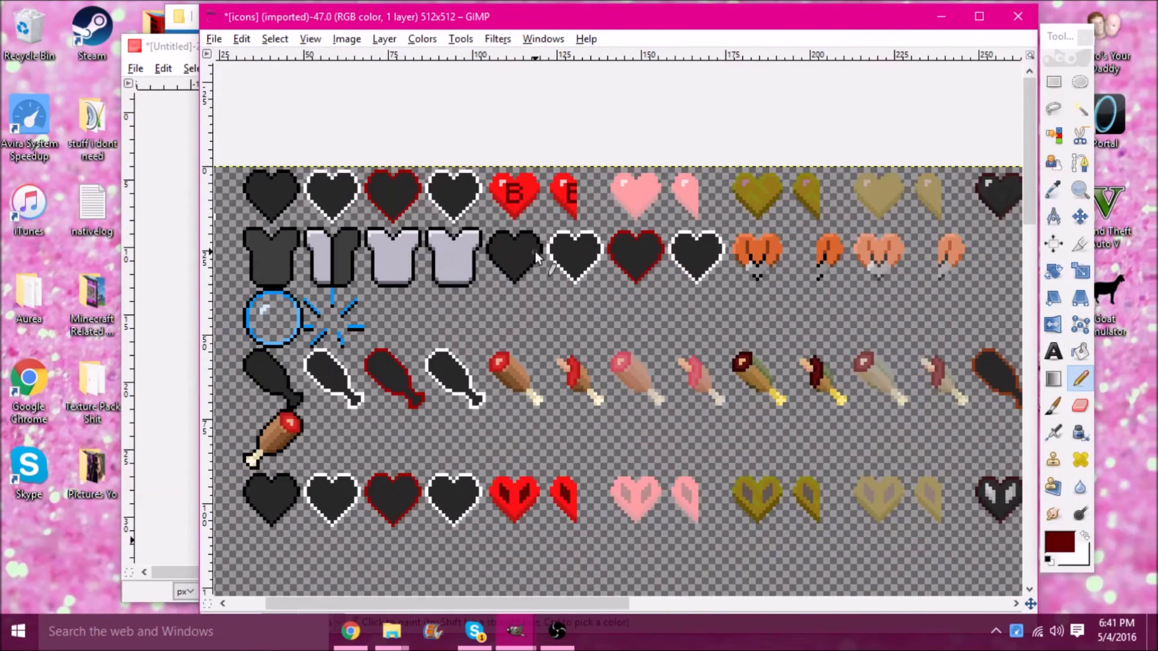
{"action": "scroll", "coordinate": [534, 252], "scroll_direction": "down", "scroll_amount": 5}
{"action": "key", "text": "minus"}
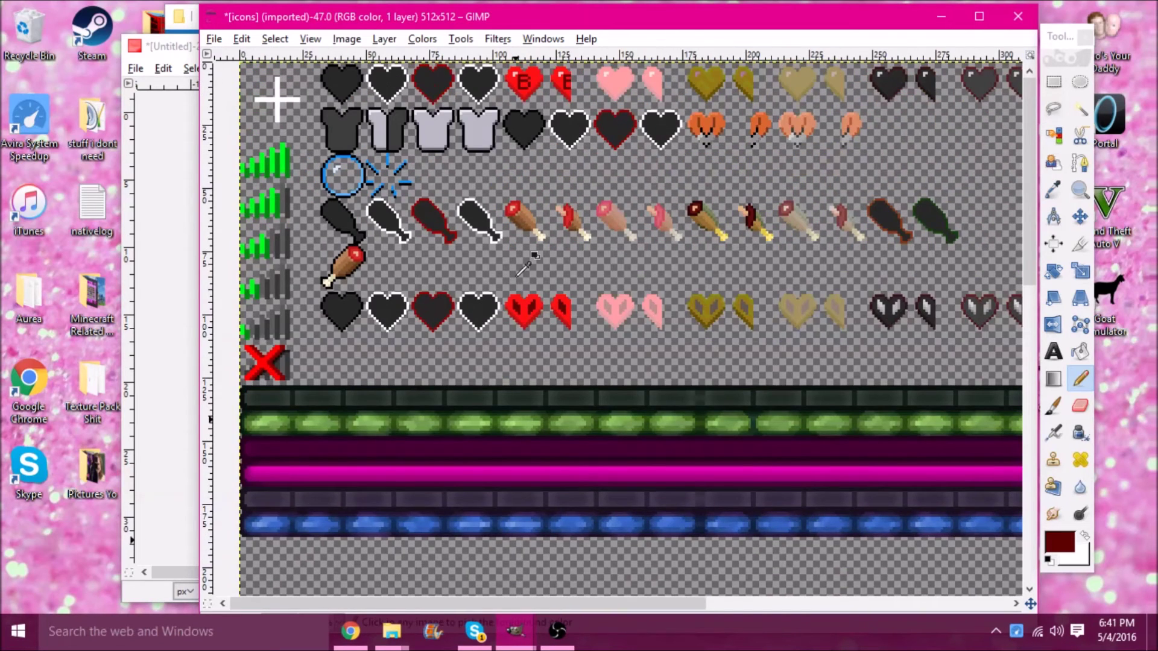
{"action": "scroll", "coordinate": [516, 277], "scroll_direction": "up", "scroll_amount": 1}
{"action": "scroll", "coordinate": [514, 277], "scroll_direction": "down", "scroll_amount": 1}
{"action": "scroll", "coordinate": [558, 396], "scroll_direction": "left", "scroll_amount": 3}
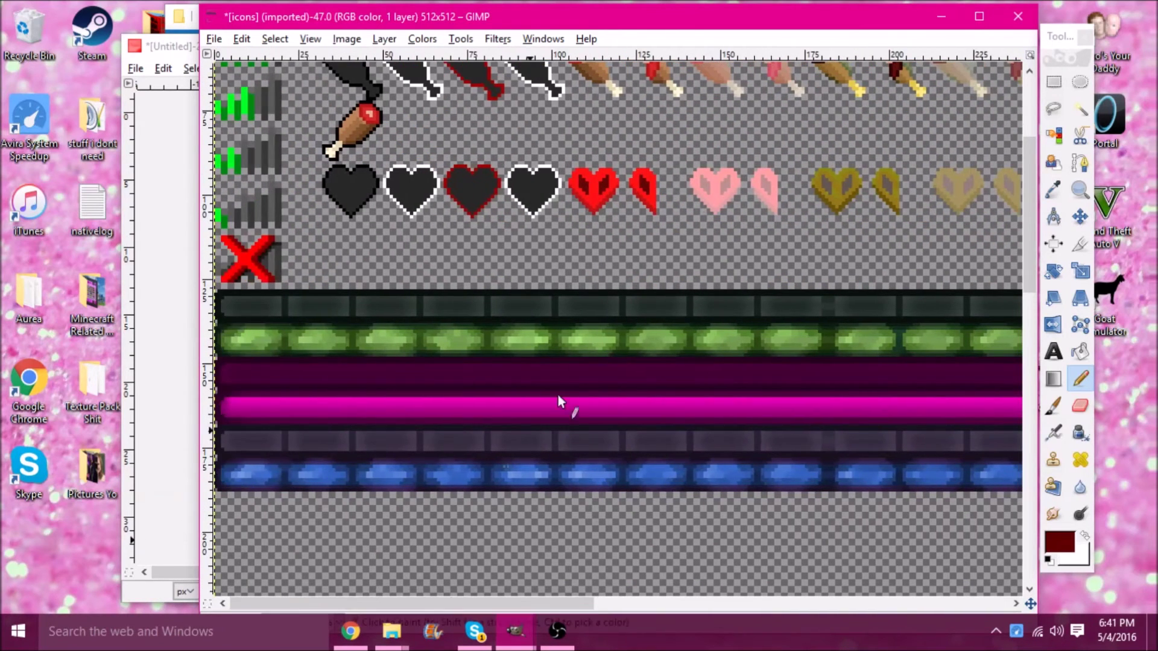
{"action": "left_click", "coordinate": [1053, 84]}
{"action": "scroll", "coordinate": [329, 299], "scroll_direction": "up", "scroll_amount": 3}
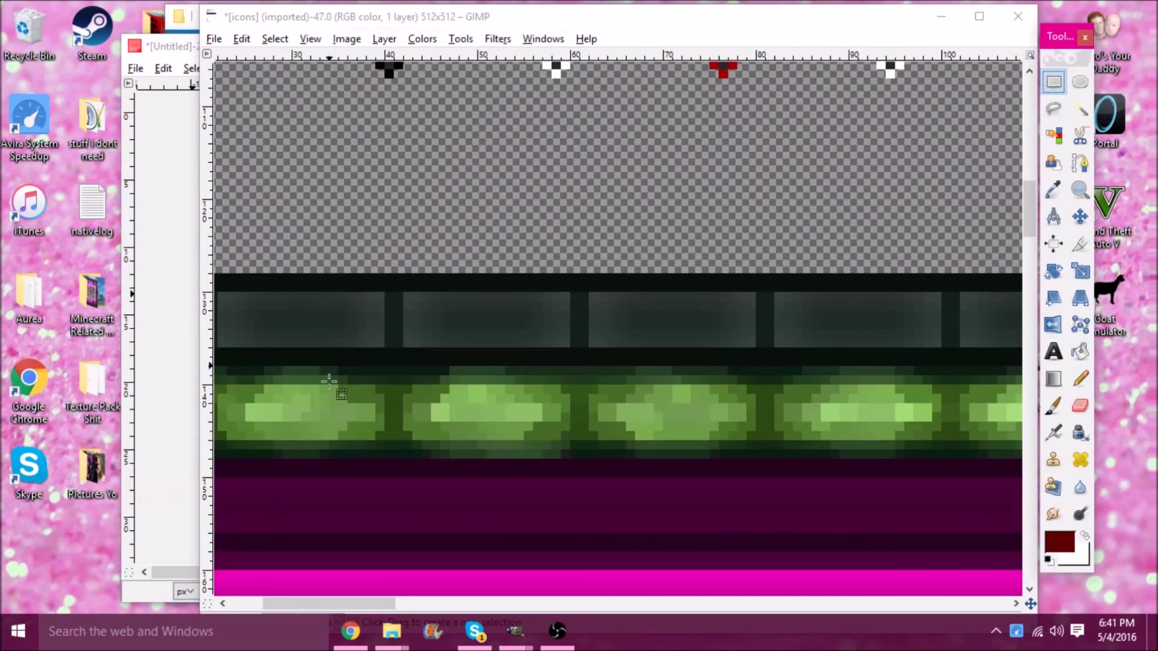
{"action": "left_click_drag", "start_coordinate": [381, 604], "coordinate": [320, 605]}
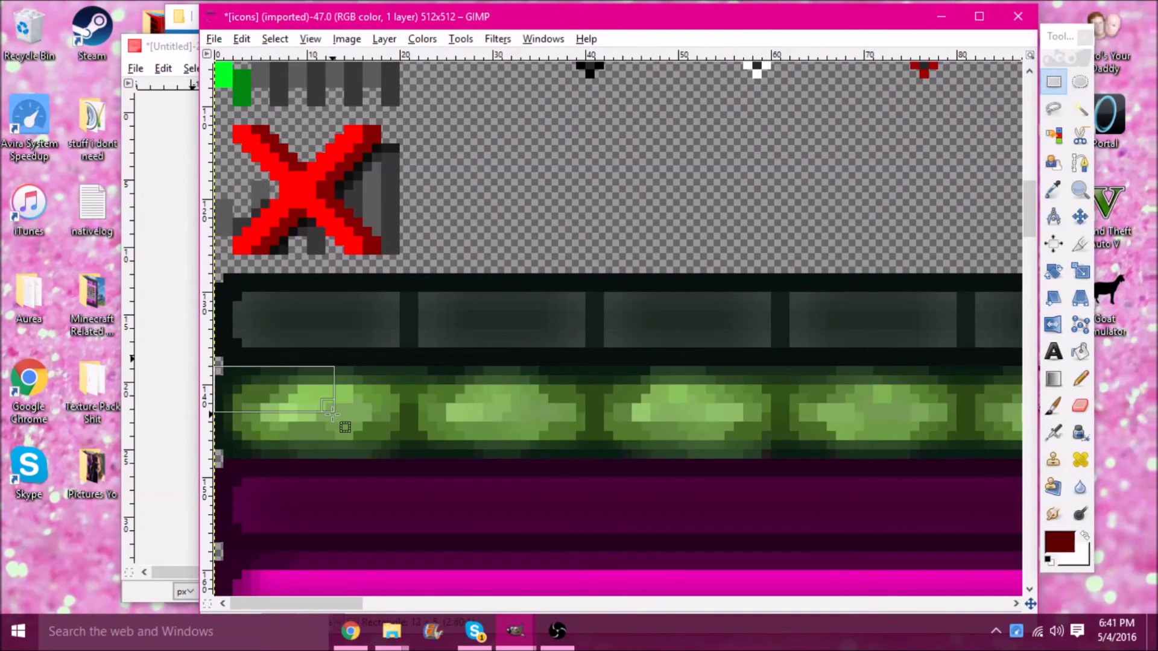
{"action": "left_click_drag", "start_coordinate": [330, 409], "coordinate": [533, 442]}
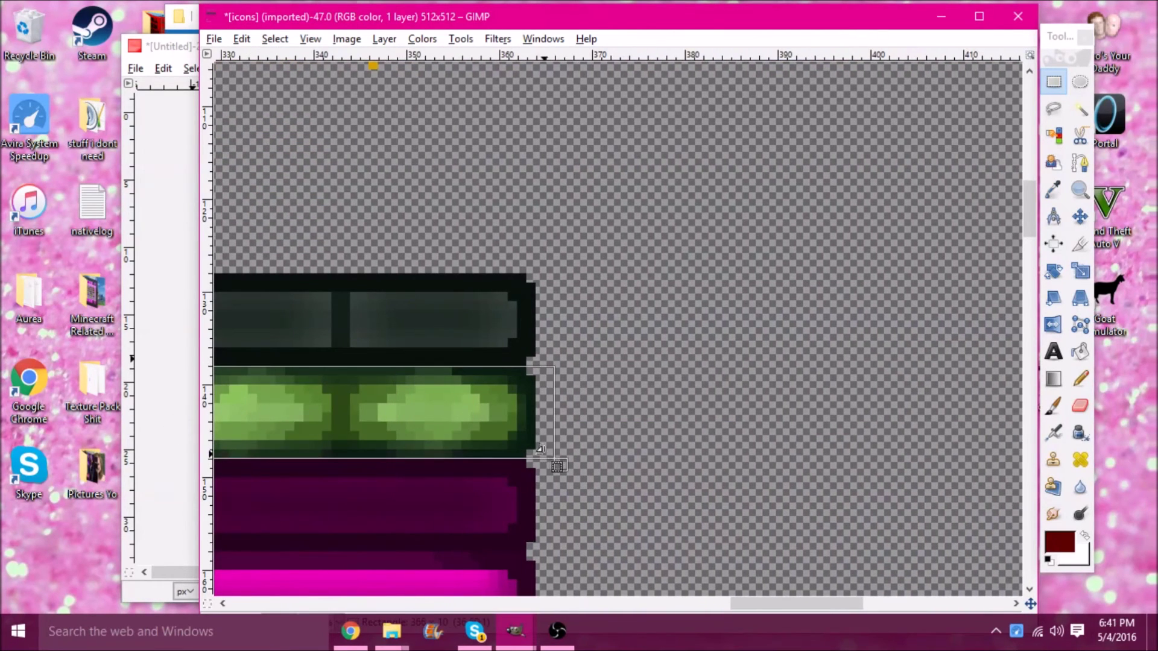
{"action": "left_click", "coordinate": [429, 42]}
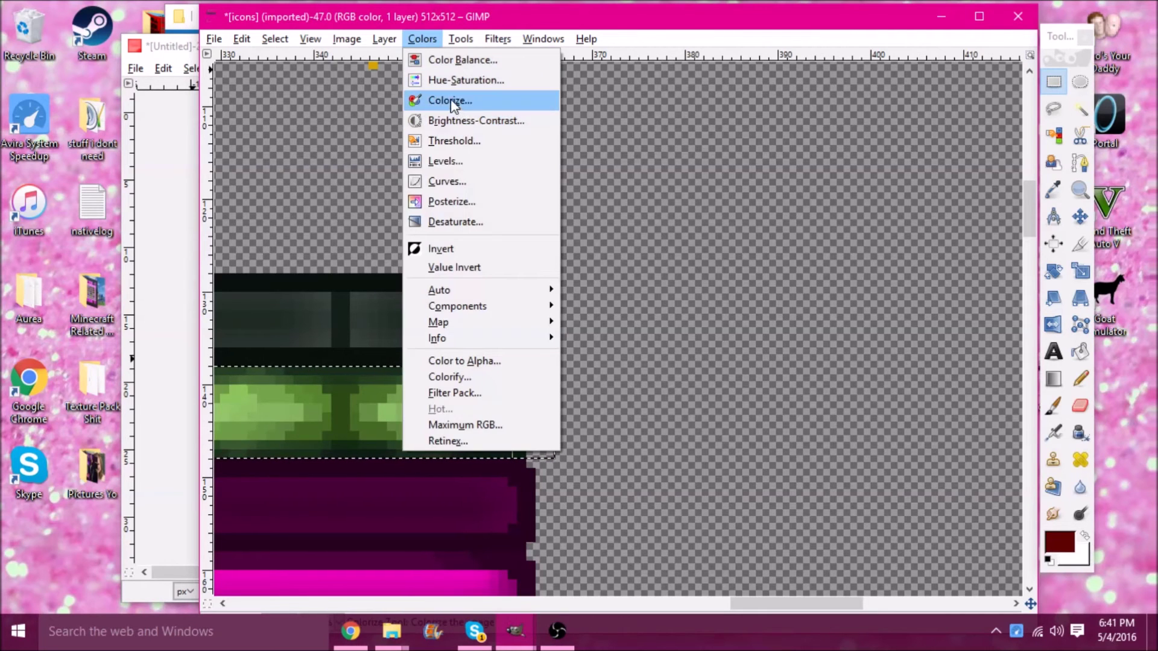
{"action": "left_click", "coordinate": [452, 98]}
{"action": "left_click", "coordinate": [902, 77]}
{"action": "left_click", "coordinate": [900, 104]}
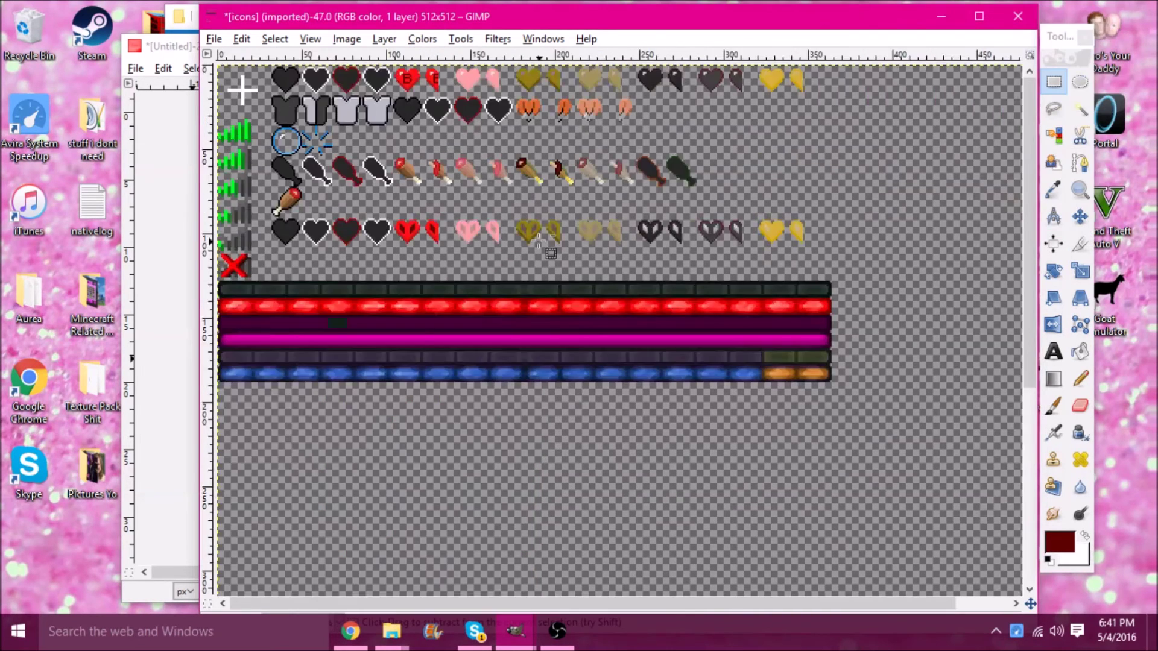
{"action": "scroll", "coordinate": [538, 244], "scroll_direction": "down", "scroll_amount": 1}
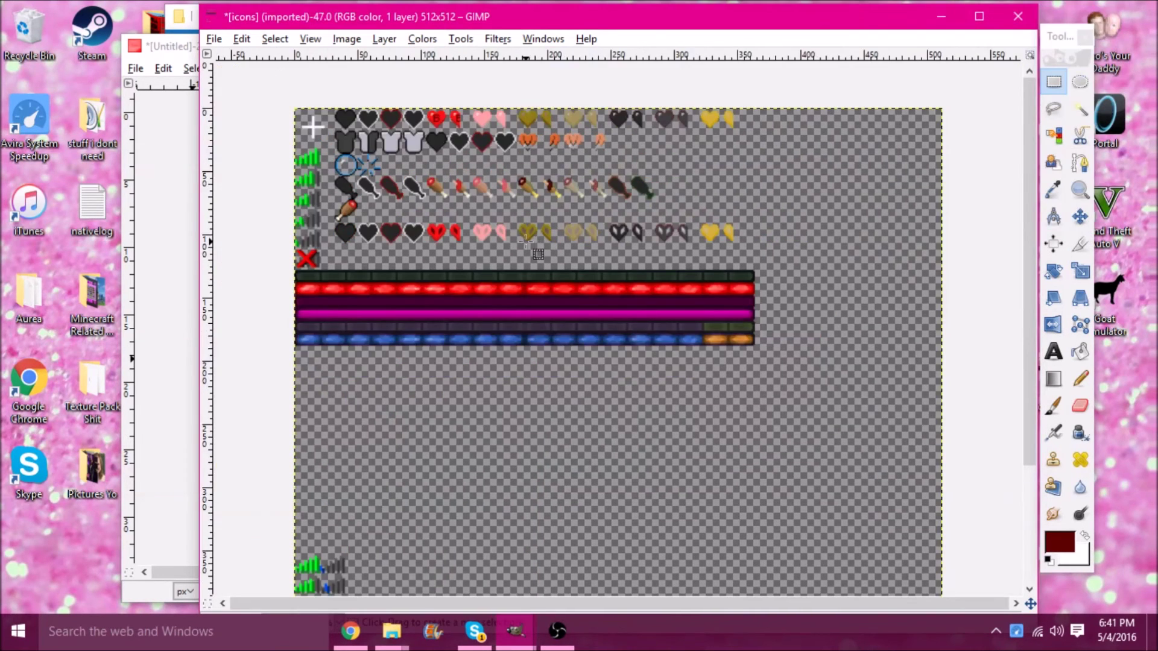
Export the edited image over the icons file on the desktop and move the file back into the Ber Craft! gui folder
{"action": "scroll", "coordinate": [524, 240], "scroll_direction": "up", "scroll_amount": 2}
{"action": "scroll", "coordinate": [496, 220], "scroll_direction": "down", "scroll_amount": 1}
{"action": "scroll", "coordinate": [458, 195], "scroll_direction": "up", "scroll_amount": 1}
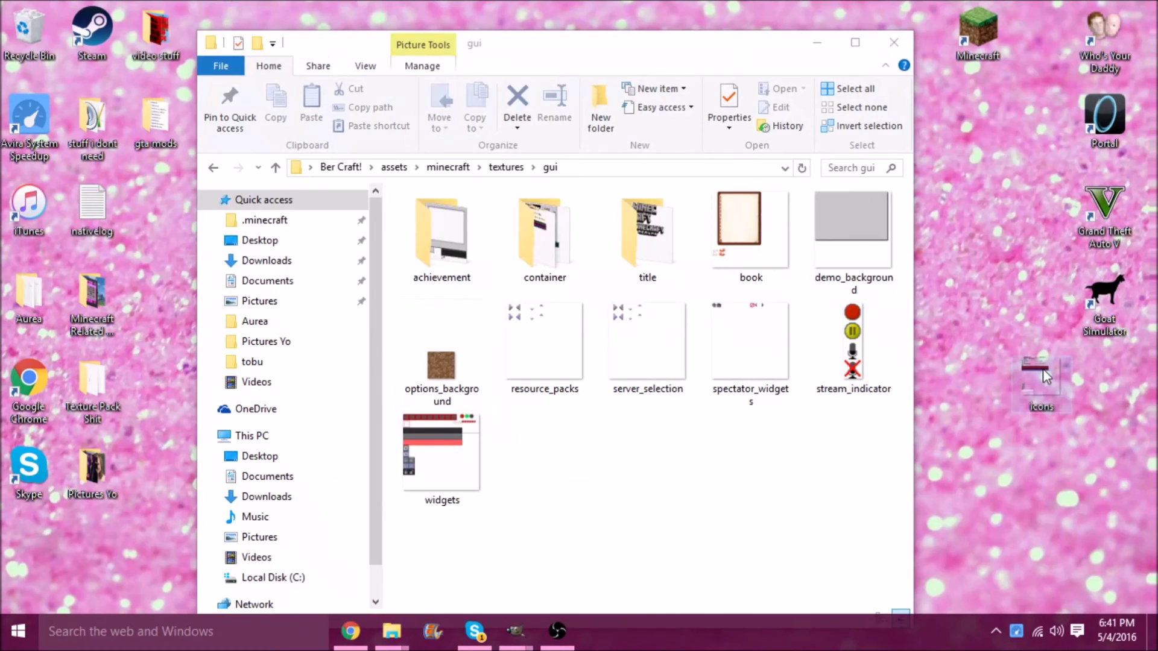
{"action": "left_click_drag", "start_coordinate": [1043, 368], "coordinate": [573, 431]}
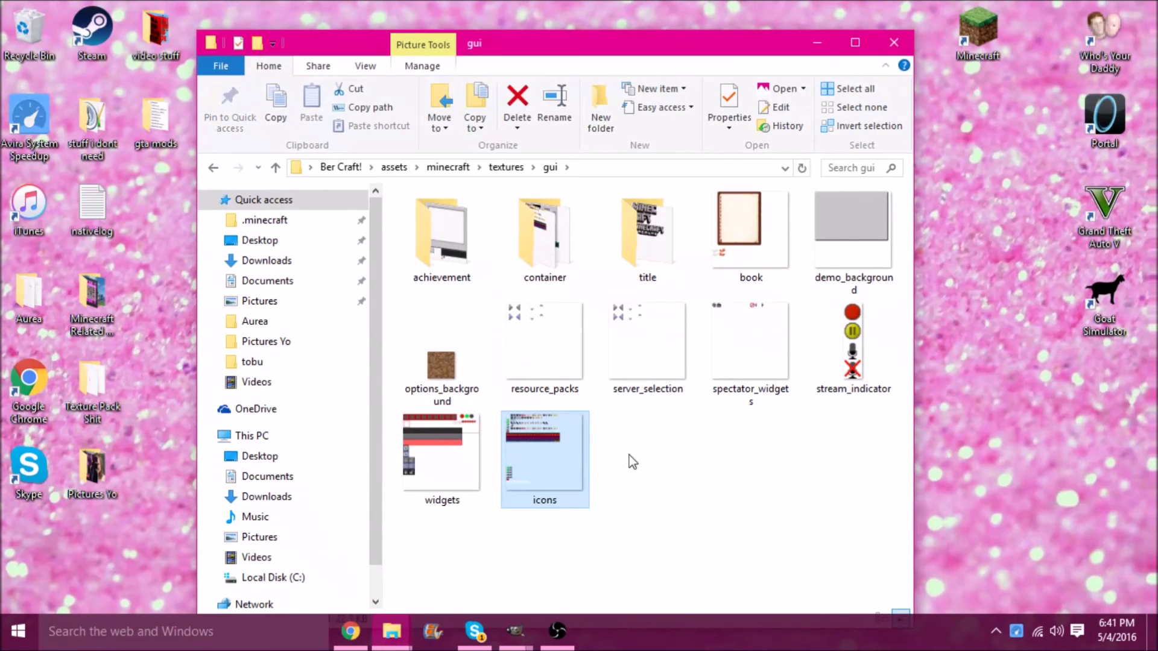
Move the options_background file to the desktop and open the pack's textures blocks folder at the coloured wool textures
{"action": "left_click_drag", "start_coordinate": [436, 367], "coordinate": [994, 416]}
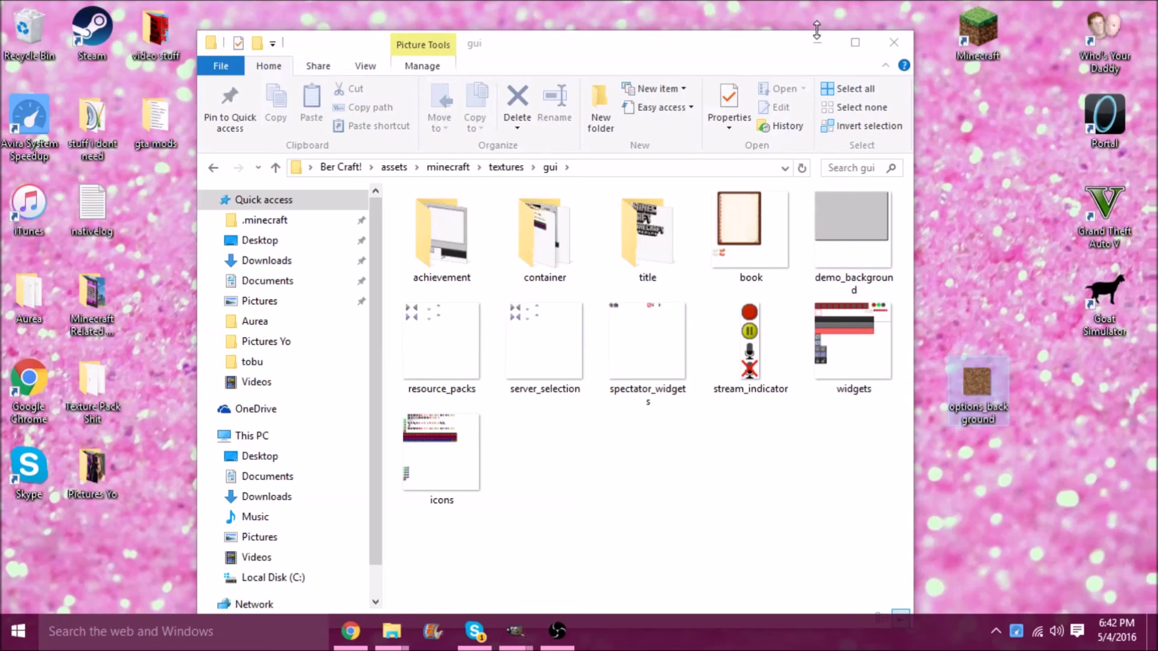
{"action": "left_click", "coordinate": [211, 177]}
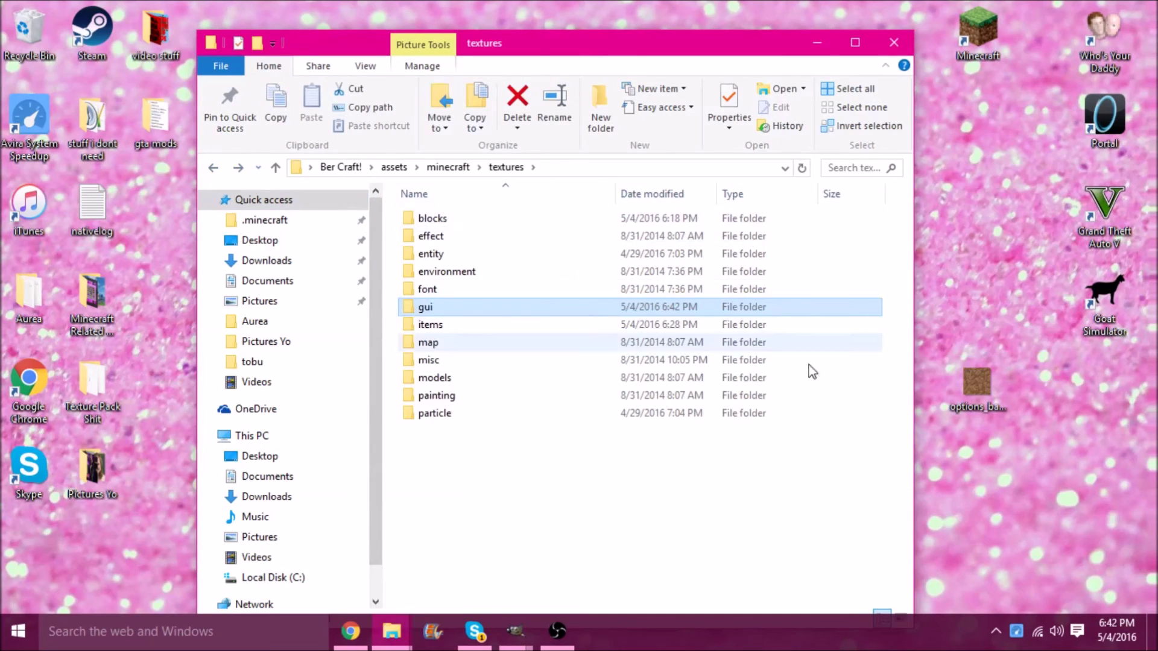
{"action": "double_click", "coordinate": [478, 220]}
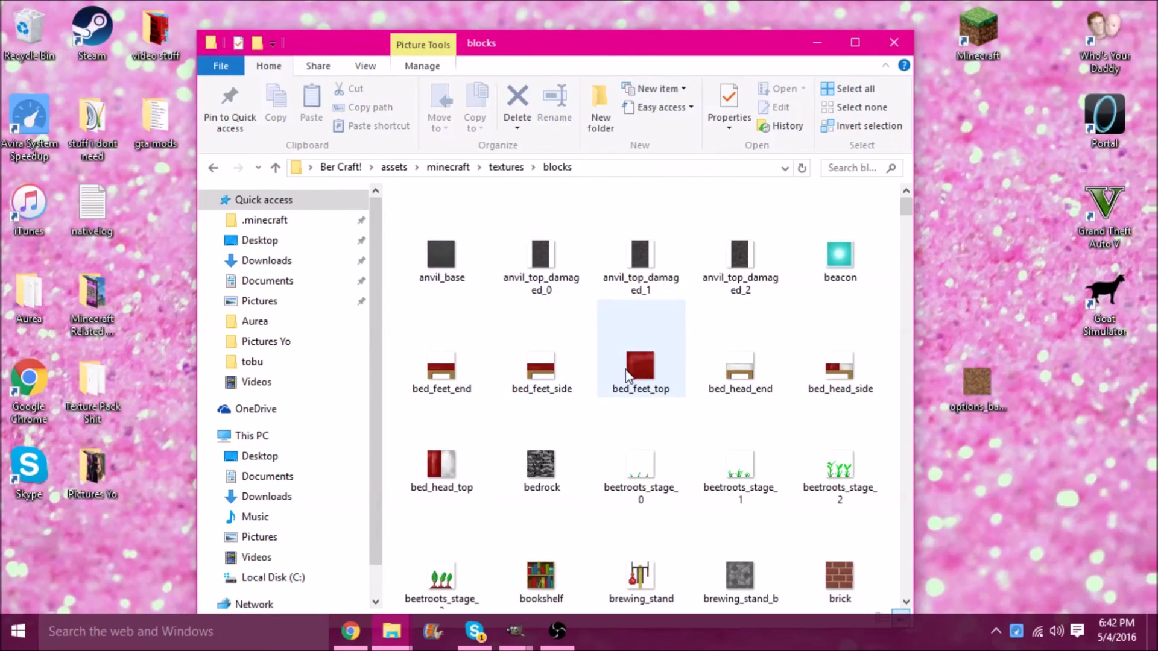
{"action": "scroll", "coordinate": [627, 374], "scroll_direction": "down", "scroll_amount": 10}
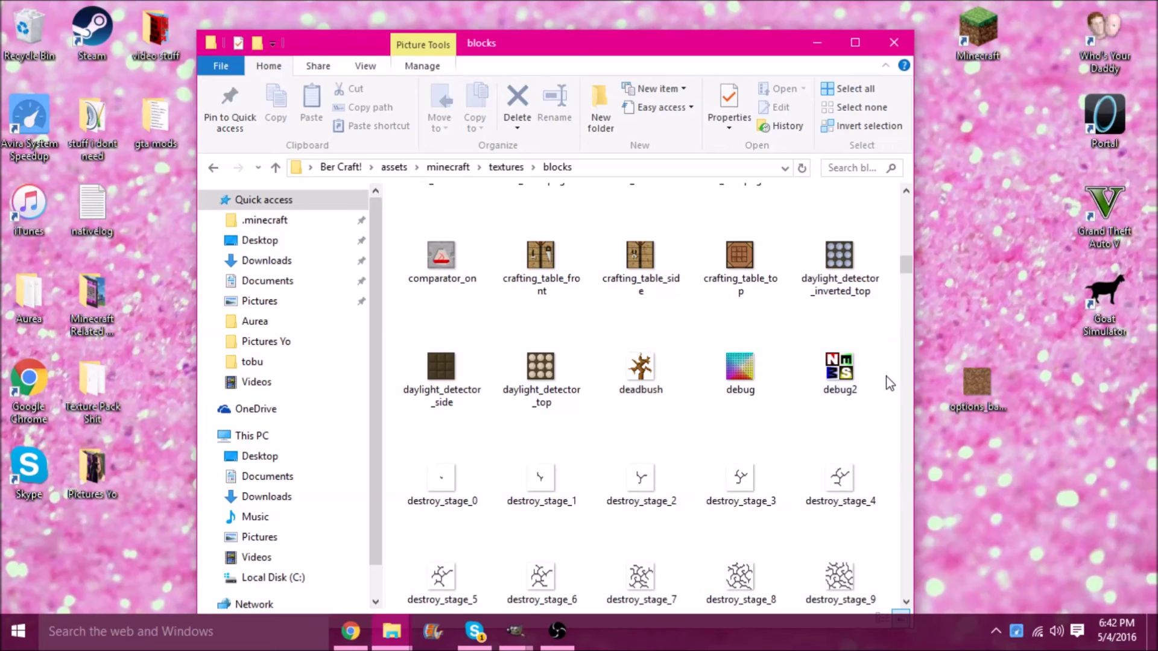
{"action": "scroll", "coordinate": [887, 383], "scroll_direction": "down", "scroll_amount": 10}
{"action": "scroll", "coordinate": [890, 382], "scroll_direction": "down", "scroll_amount": 20}
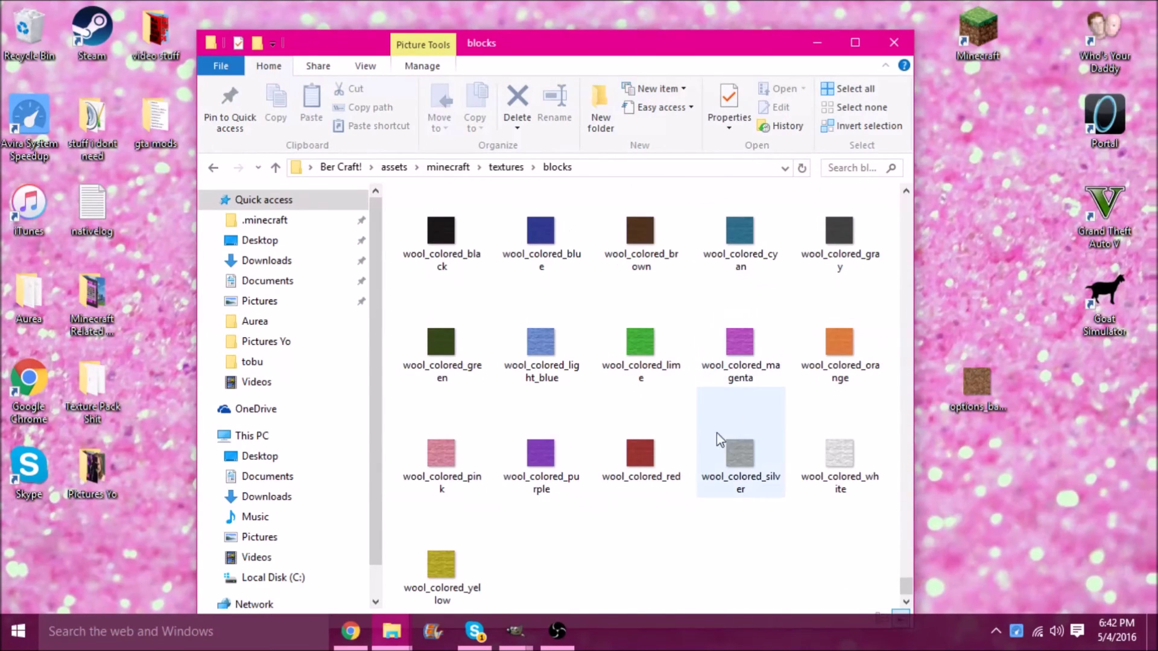
Copy the wool_colored_red texture from the blocks folder to the desktop
{"action": "mouse_move", "coordinate": [649, 461]}
{"action": "left_mouse_down"}
{"action": "mouse_move", "coordinate": [891, 301]}
{"action": "mouse_move", "coordinate": [929, 331]}
{"action": "mouse_move", "coordinate": [645, 458]}
{"action": "left_mouse_up"}
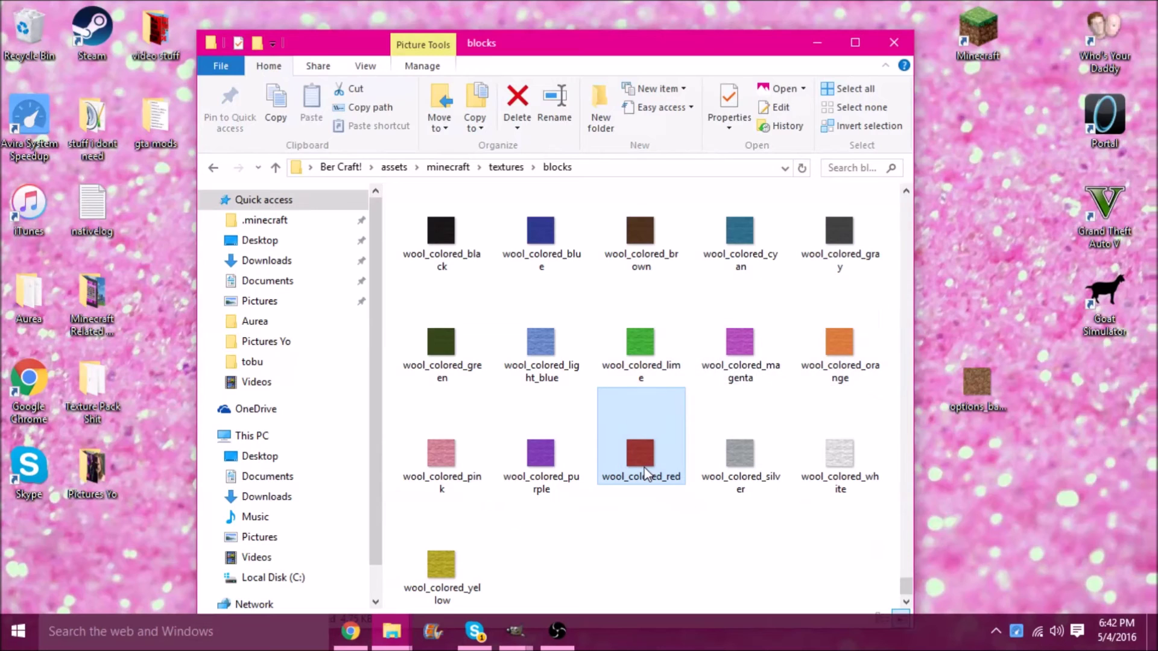
{"action": "right_click", "coordinate": [645, 459]}
{"action": "left_click", "coordinate": [685, 515]}
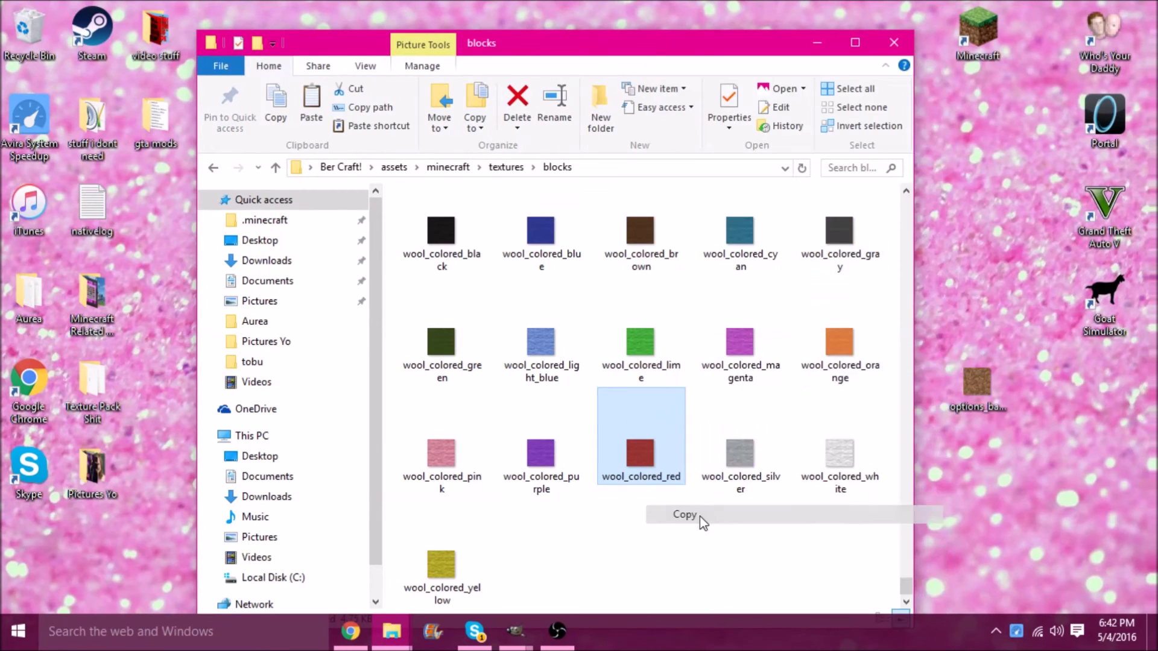
{"action": "left_click_drag", "start_coordinate": [782, 51], "coordinate": [521, 55]}
{"action": "left_click", "coordinate": [891, 383]}
{"action": "right_click", "coordinate": [891, 383]}
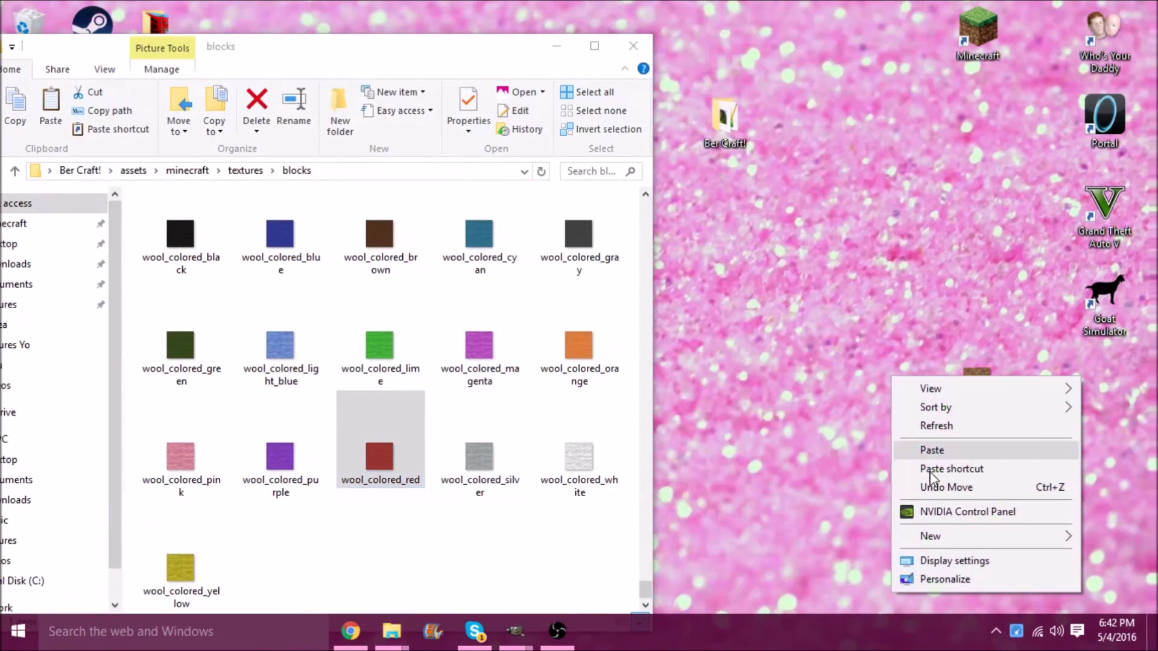
{"action": "left_click", "coordinate": [939, 450]}
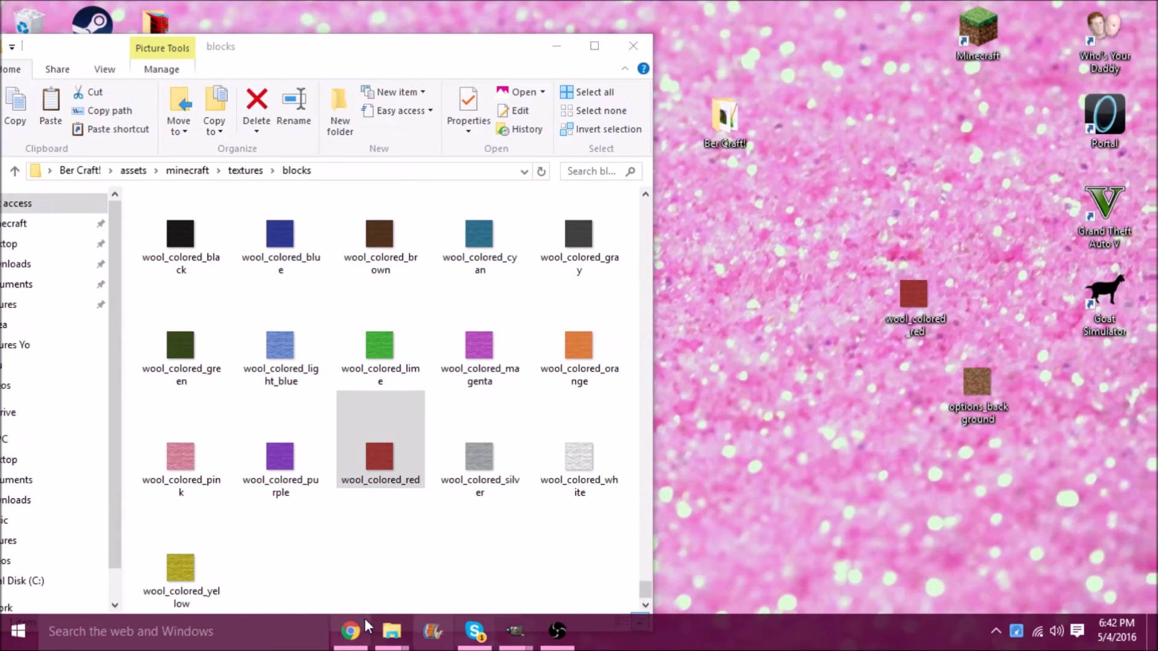
Try to rename the copied red wool texture on the desktop as options_background
{"action": "right_click", "coordinate": [931, 299]}
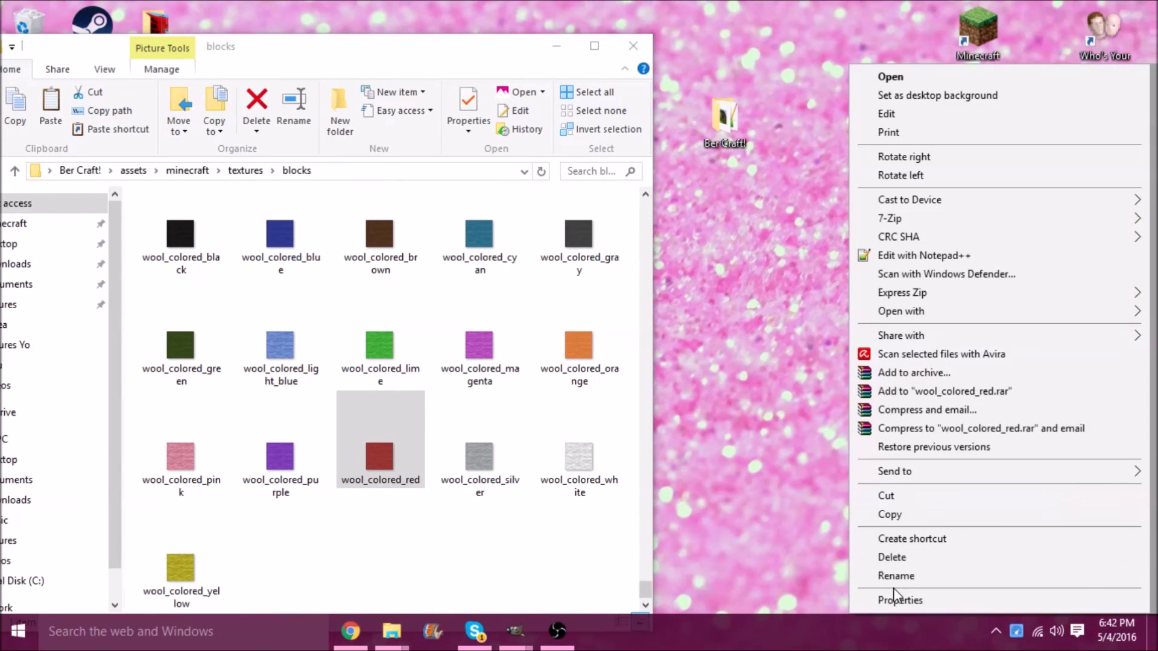
{"action": "left_click", "coordinate": [892, 581]}
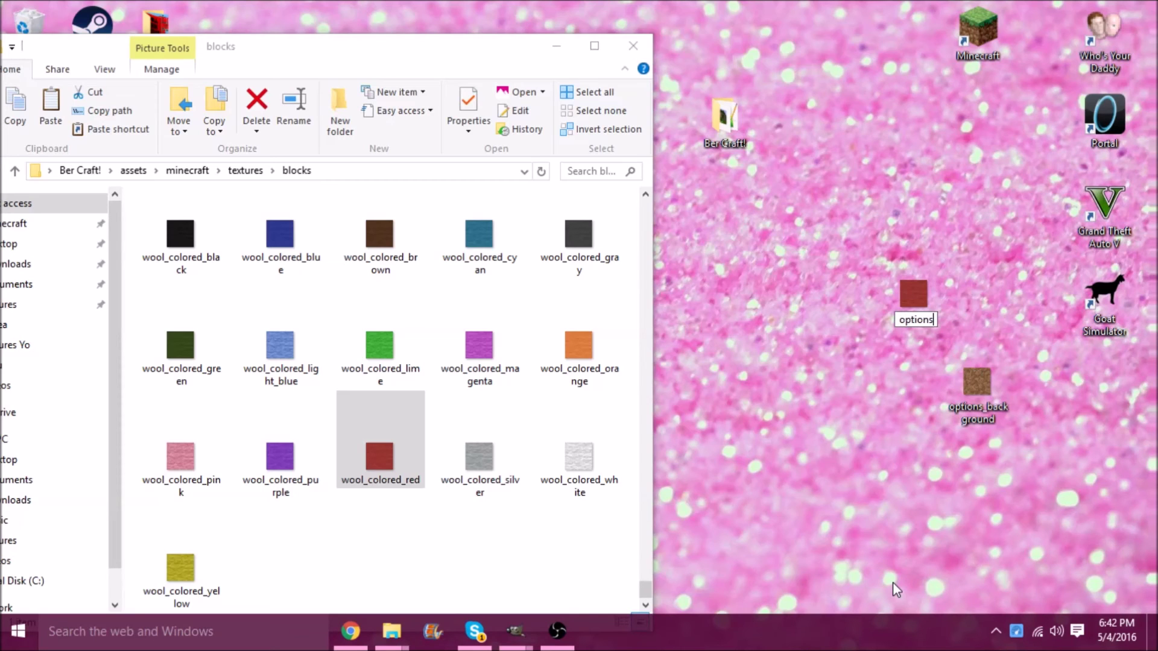
{"action": "type", "text": "options_background"}
{"action": "key", "text": "Return"}
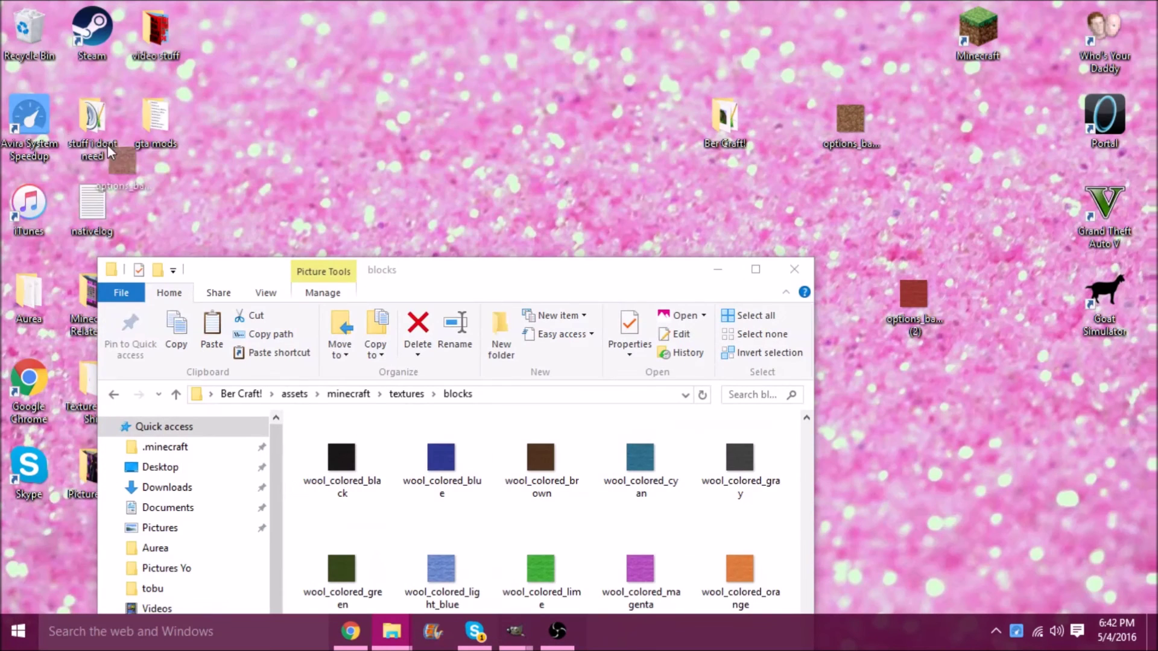
Move the original dirt options_background file to the Recycle Bin and rename the red wool copy as options_background
{"action": "left_click_drag", "start_coordinate": [109, 151], "coordinate": [27, 30]}
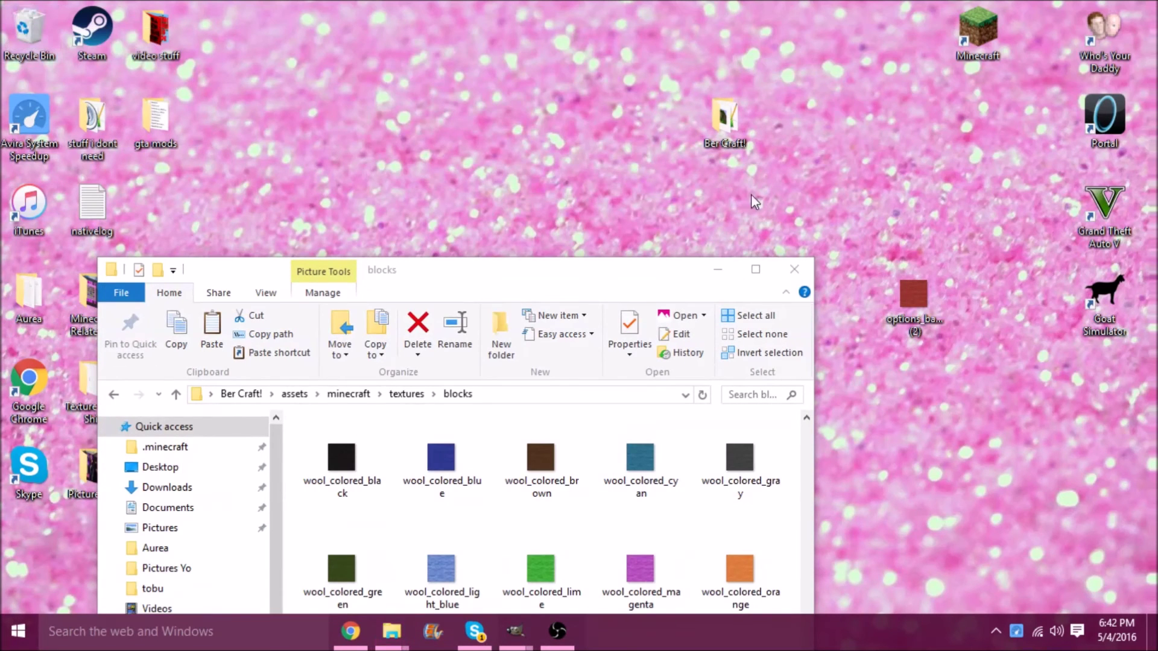
{"action": "right_click", "coordinate": [920, 309]}
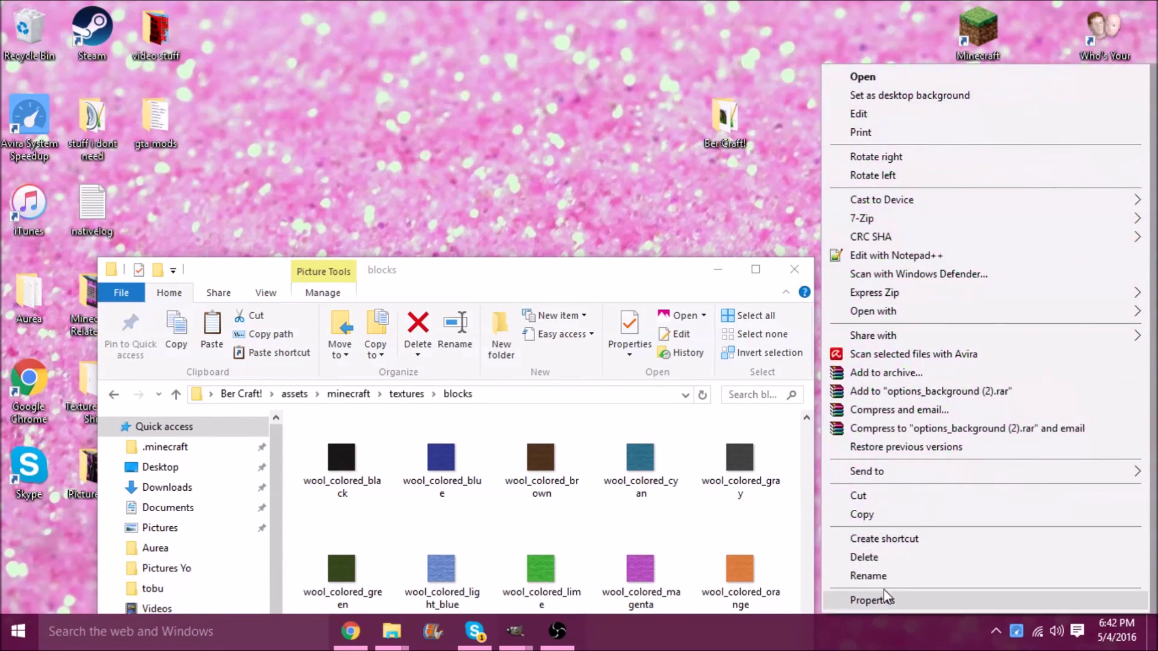
{"action": "left_click", "coordinate": [868, 580]}
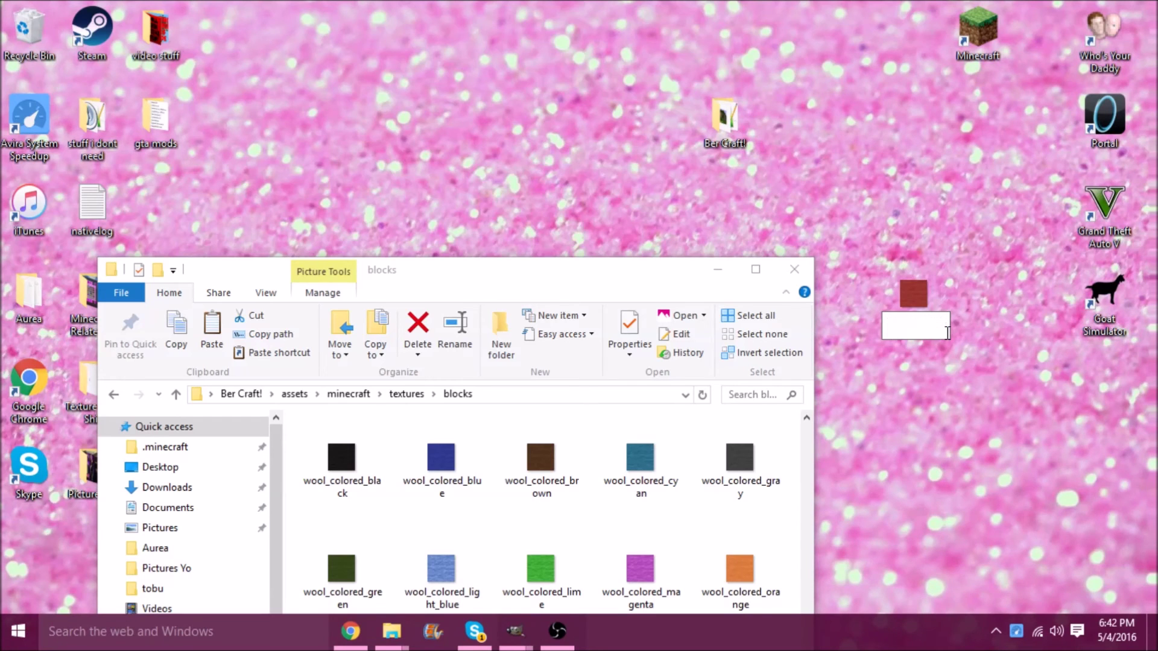
{"action": "key", "text": "Return"}
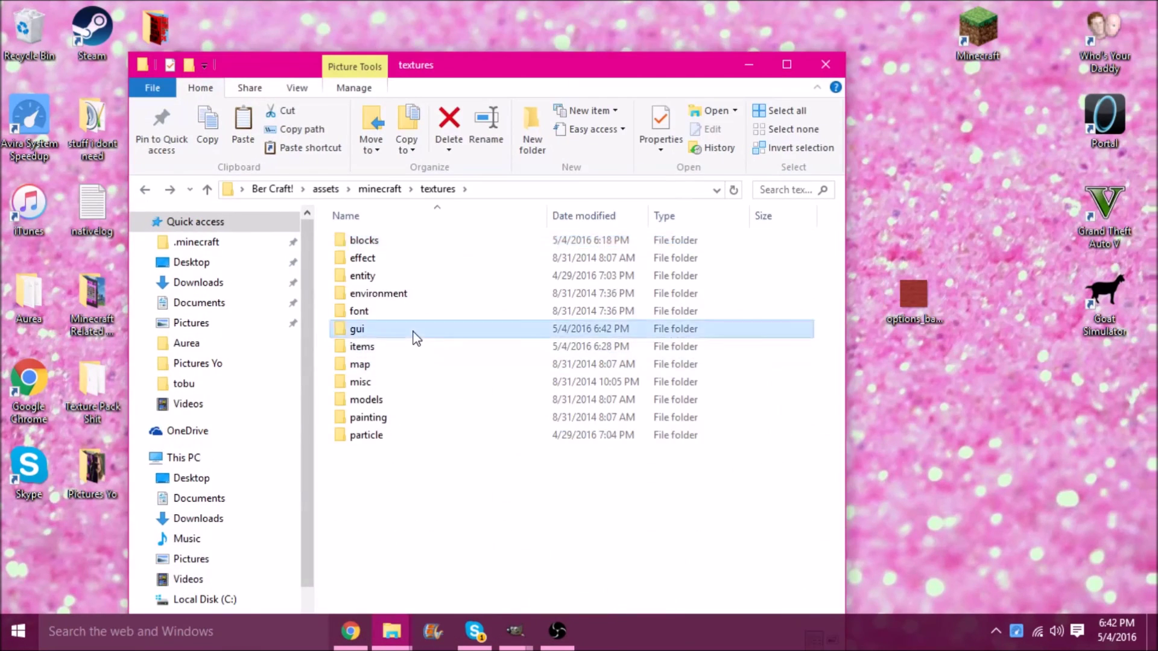
Open the Ber Craft! gui folder and move the red options_background file from the desktop into it
{"action": "double_click", "coordinate": [414, 336]}
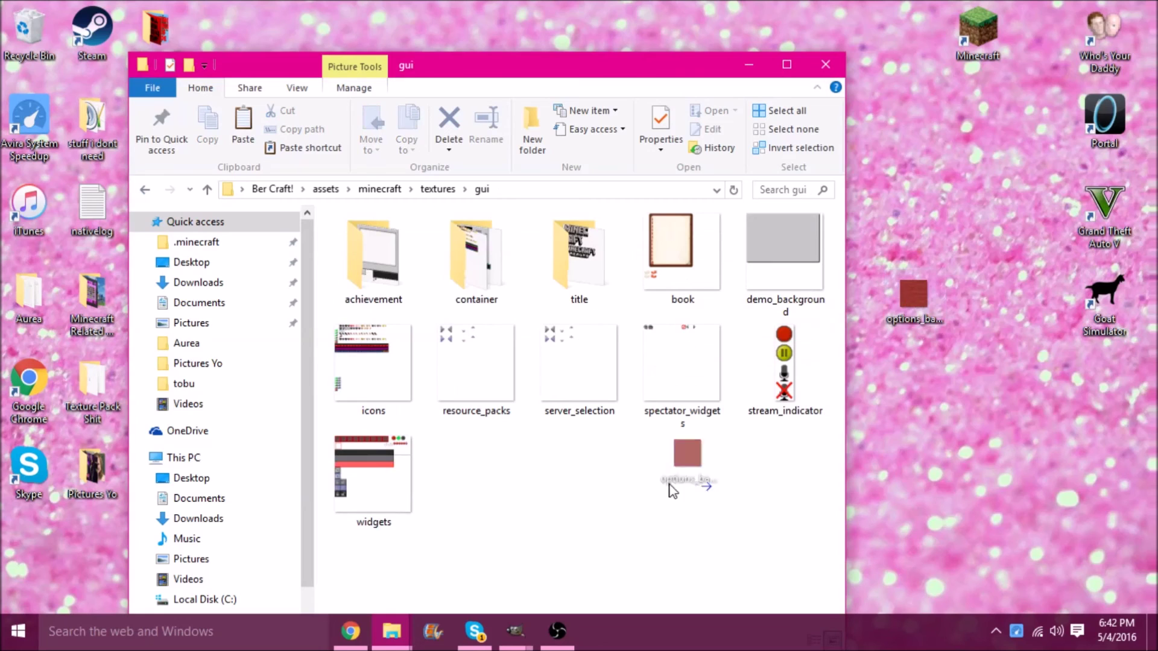
{"action": "left_click_drag", "start_coordinate": [670, 490], "coordinate": [663, 494]}
{"action": "left_click", "coordinate": [1094, 362]}
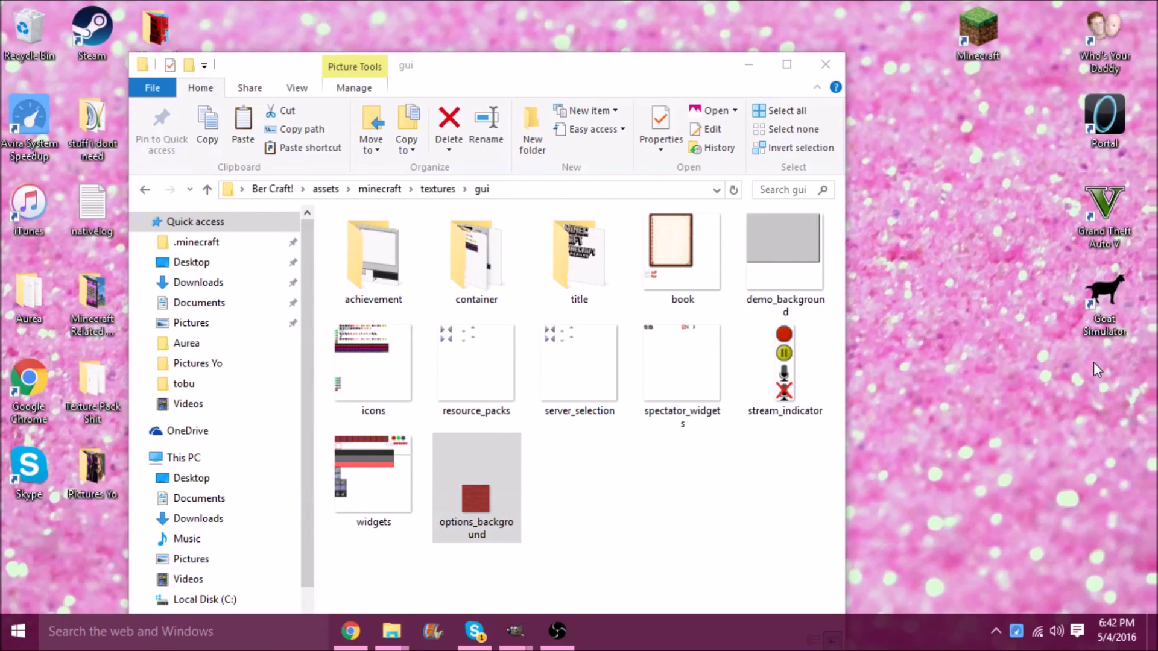
Move the Ber Craft! folder from the desktop into the .minecraft resourcepacks folder
{"action": "left_click", "coordinate": [784, 259]}
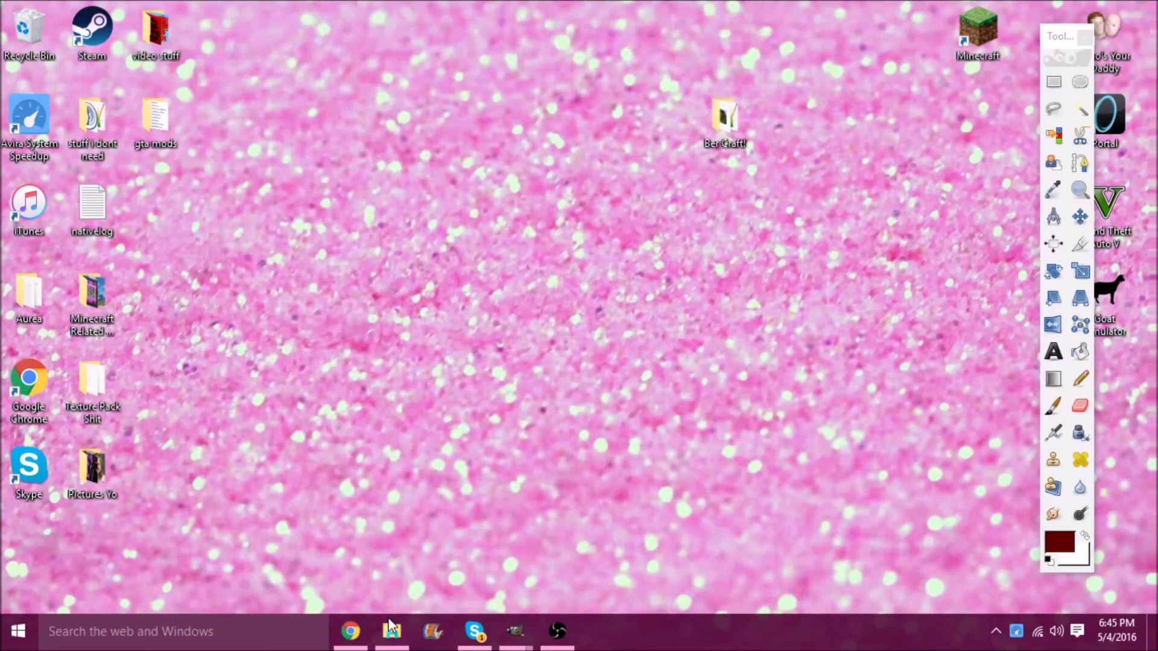
{"action": "left_click", "coordinate": [391, 629]}
{"action": "left_click_drag", "start_coordinate": [398, 17], "coordinate": [146, 39]}
{"action": "left_click_drag", "start_coordinate": [723, 140], "coordinate": [389, 465]}
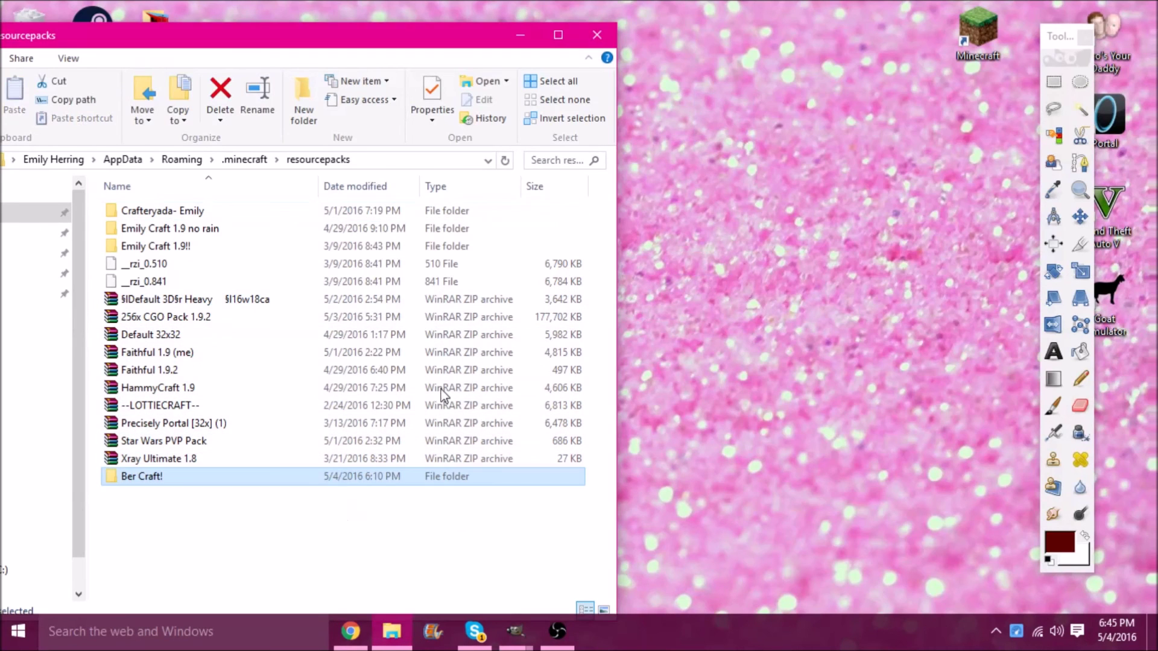
Launch Minecraft and load the most recent singleplayer world, New World
{"action": "double_click", "coordinate": [998, 18]}
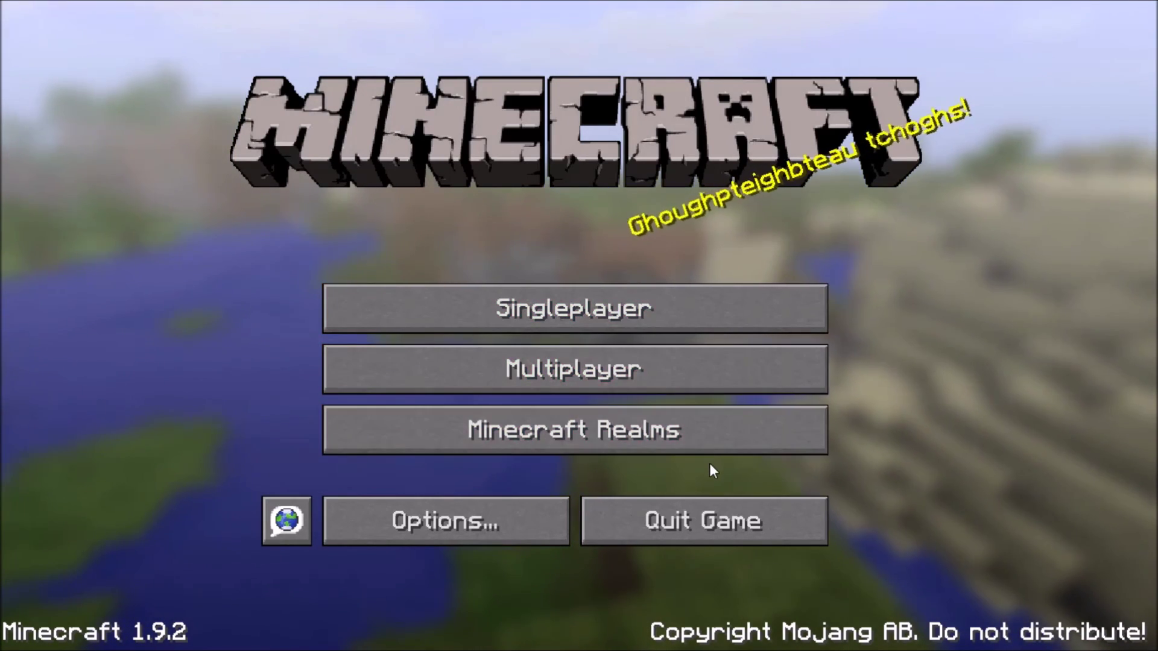
{"action": "left_click", "coordinate": [678, 327]}
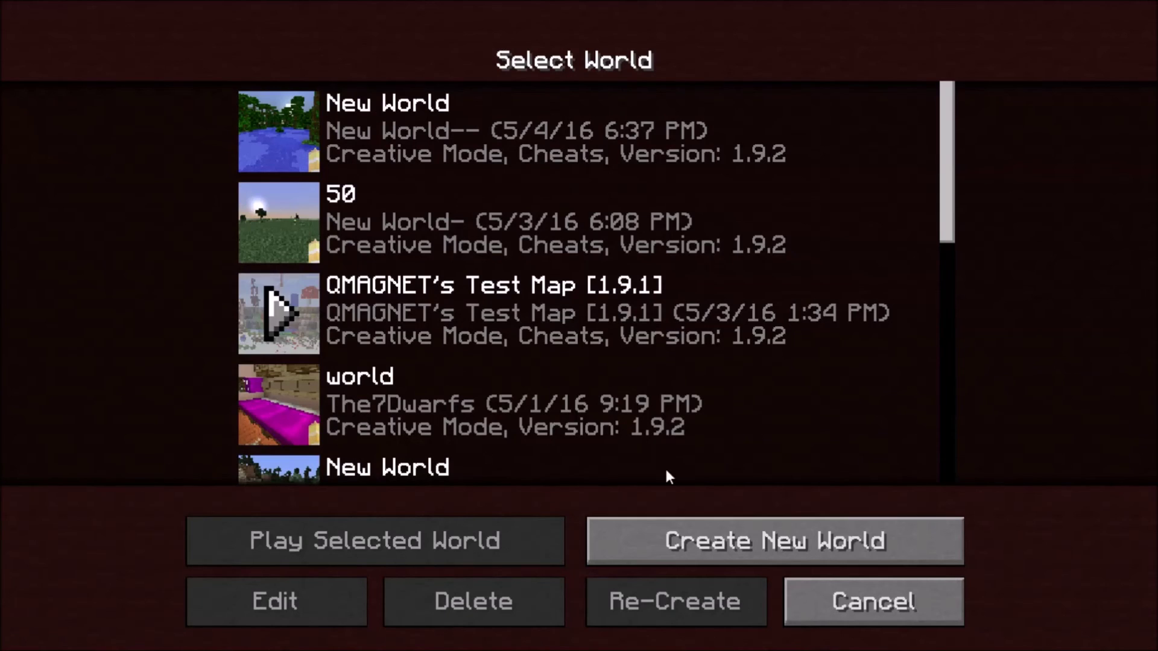
{"action": "mouse_move", "coordinate": [367, 102]}
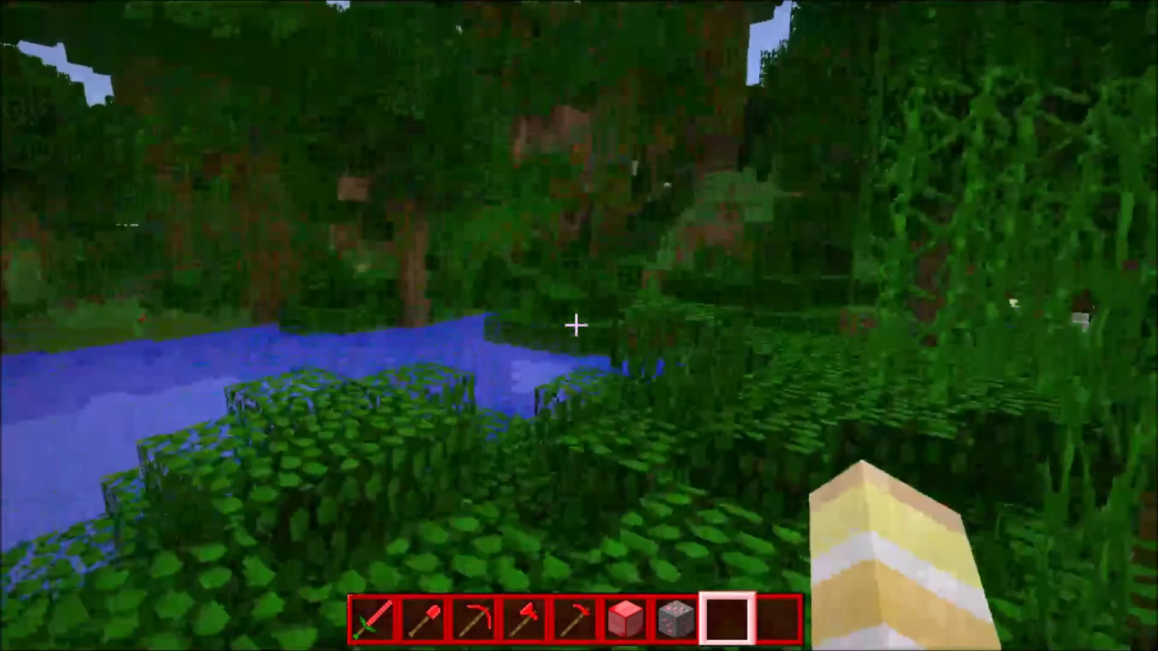
Check the retextured inventory screen, then cycle through the hotbar to inspect the red diamond tools and blocks in hand
{"action": "key", "text": "e"}
{"action": "key", "text": "e"}
{"action": "scroll", "coordinate": [579, 325], "scroll_direction": "up", "scroll_amount": 2}
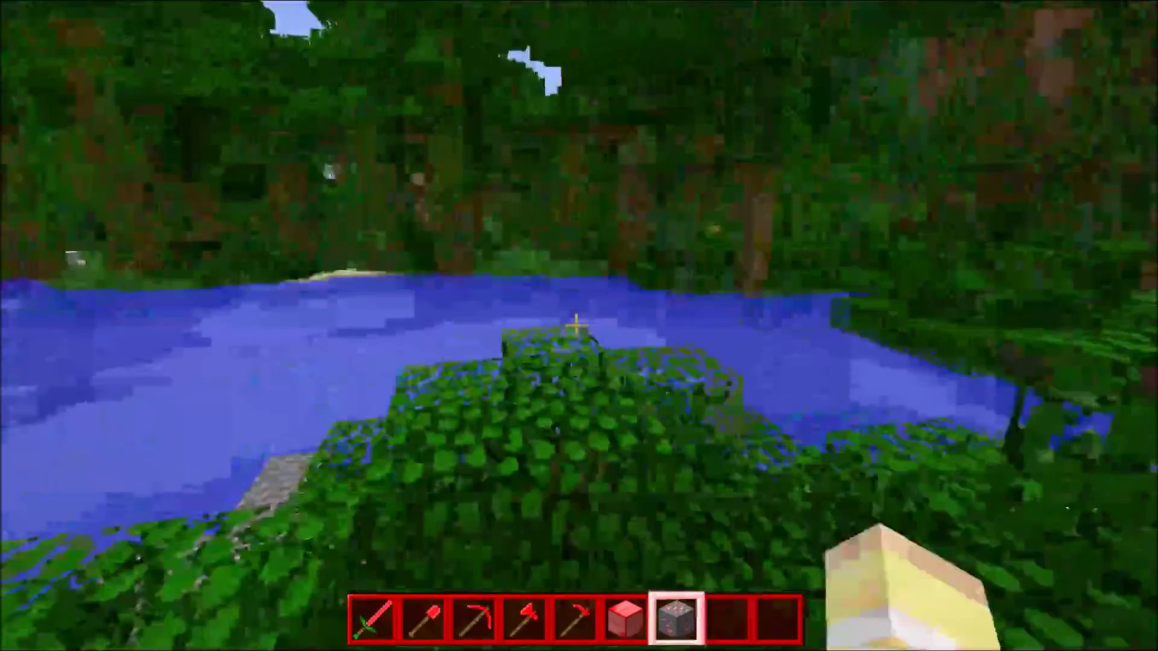
{"action": "scroll", "coordinate": [576, 326], "scroll_direction": "up", "scroll_amount": 1}
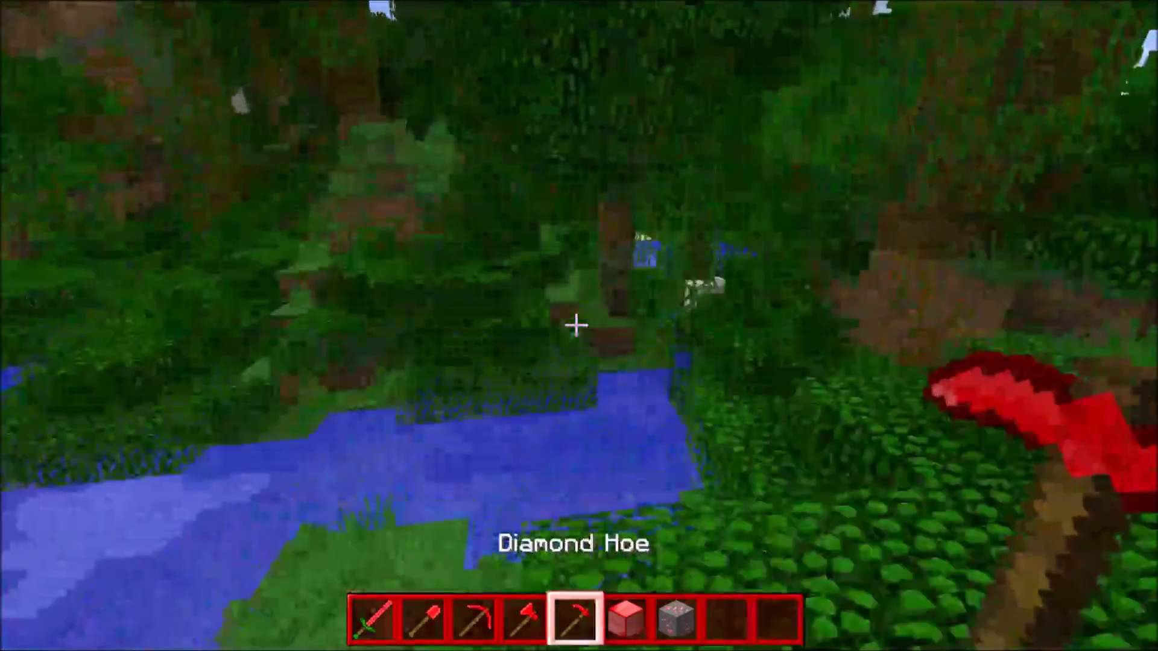
{"action": "scroll", "coordinate": [576, 325], "scroll_direction": "down", "scroll_amount": 3}
Switch to the front-facing third-person view and inspect the B-marked red diamond armour on the character
{"action": "key", "text": "F5"}
{"action": "key", "text": "F5"}
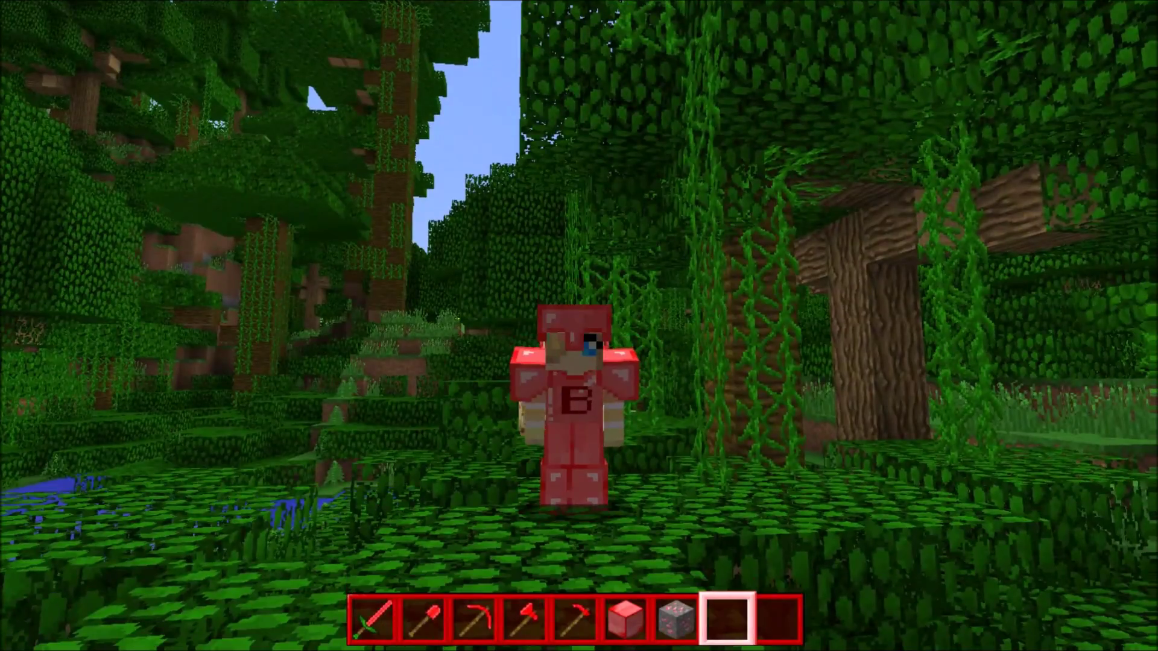
{"action": "key", "text": "d"}
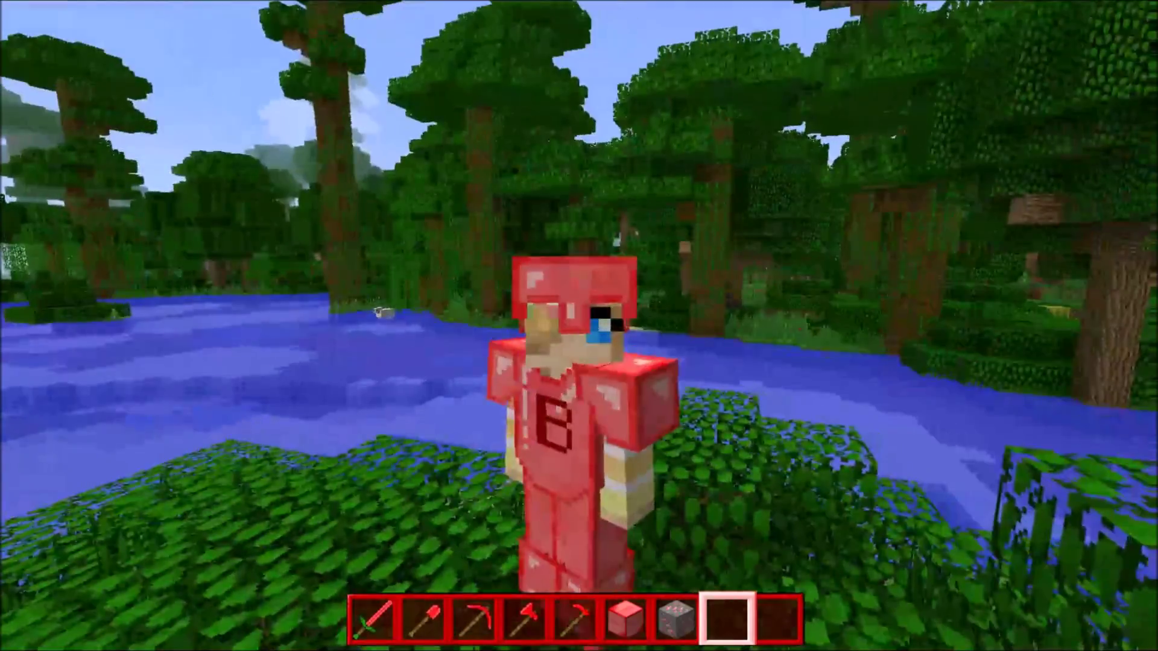